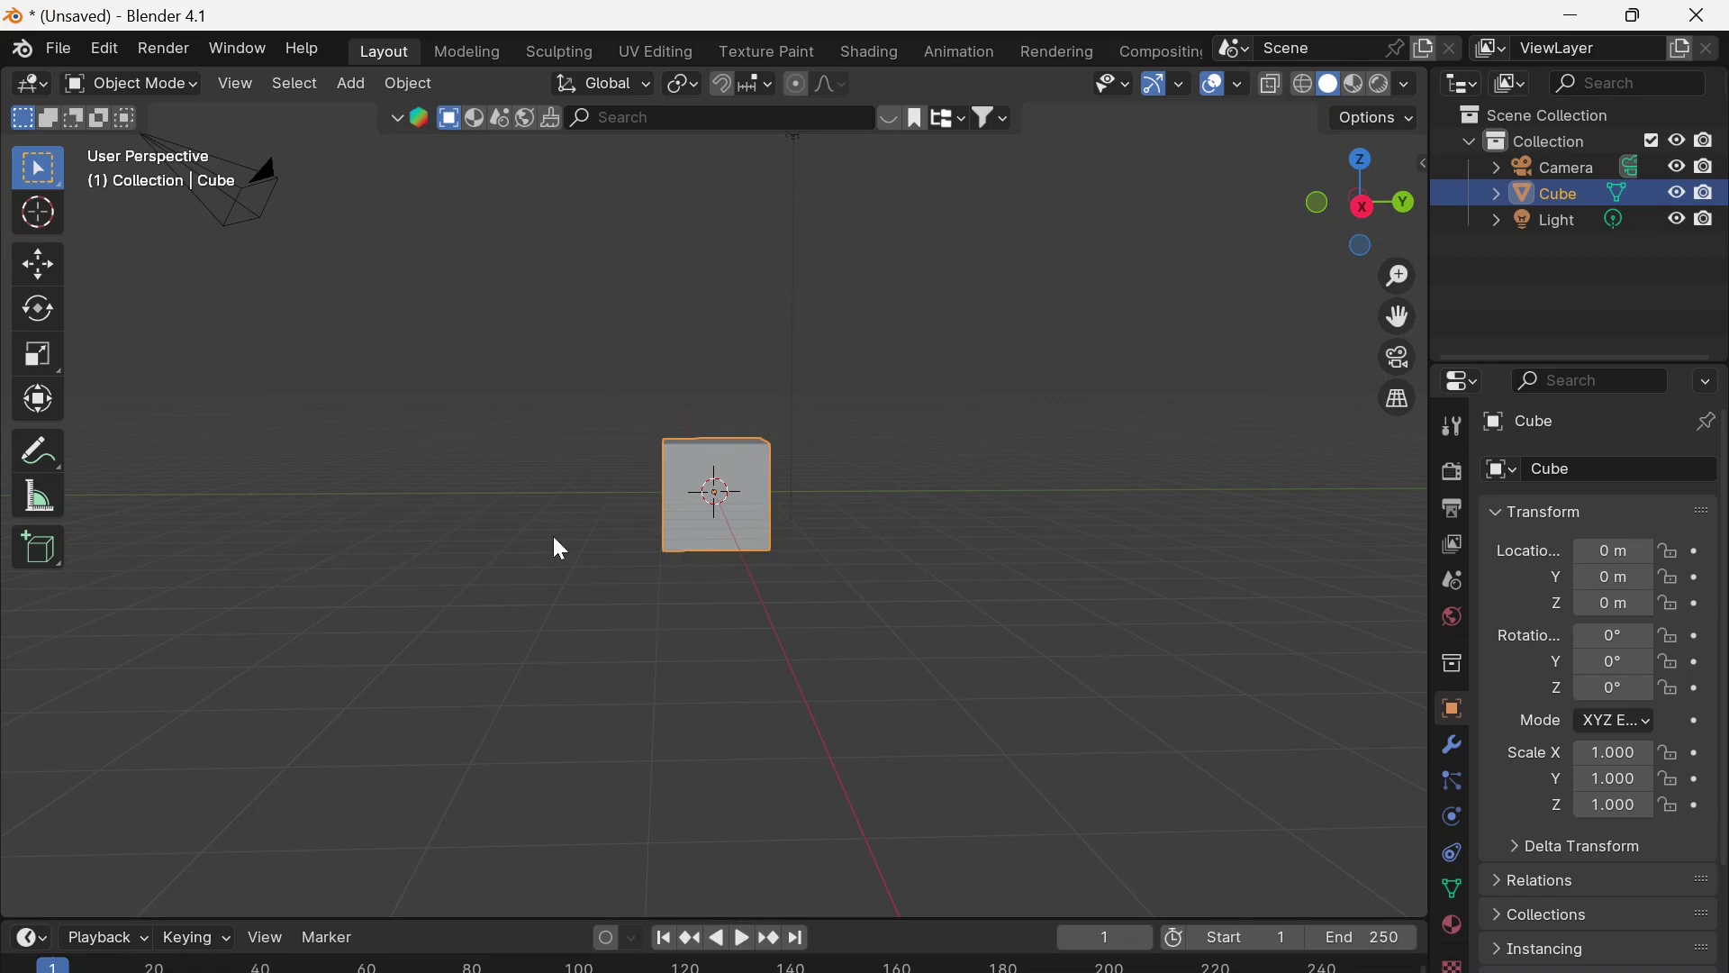
# Scale the default cube along the Y axis into a long beam about 98.8 m in length
pyautogui.moveTo(549, 548); pyautogui.dragTo(566, 594, button='middle')
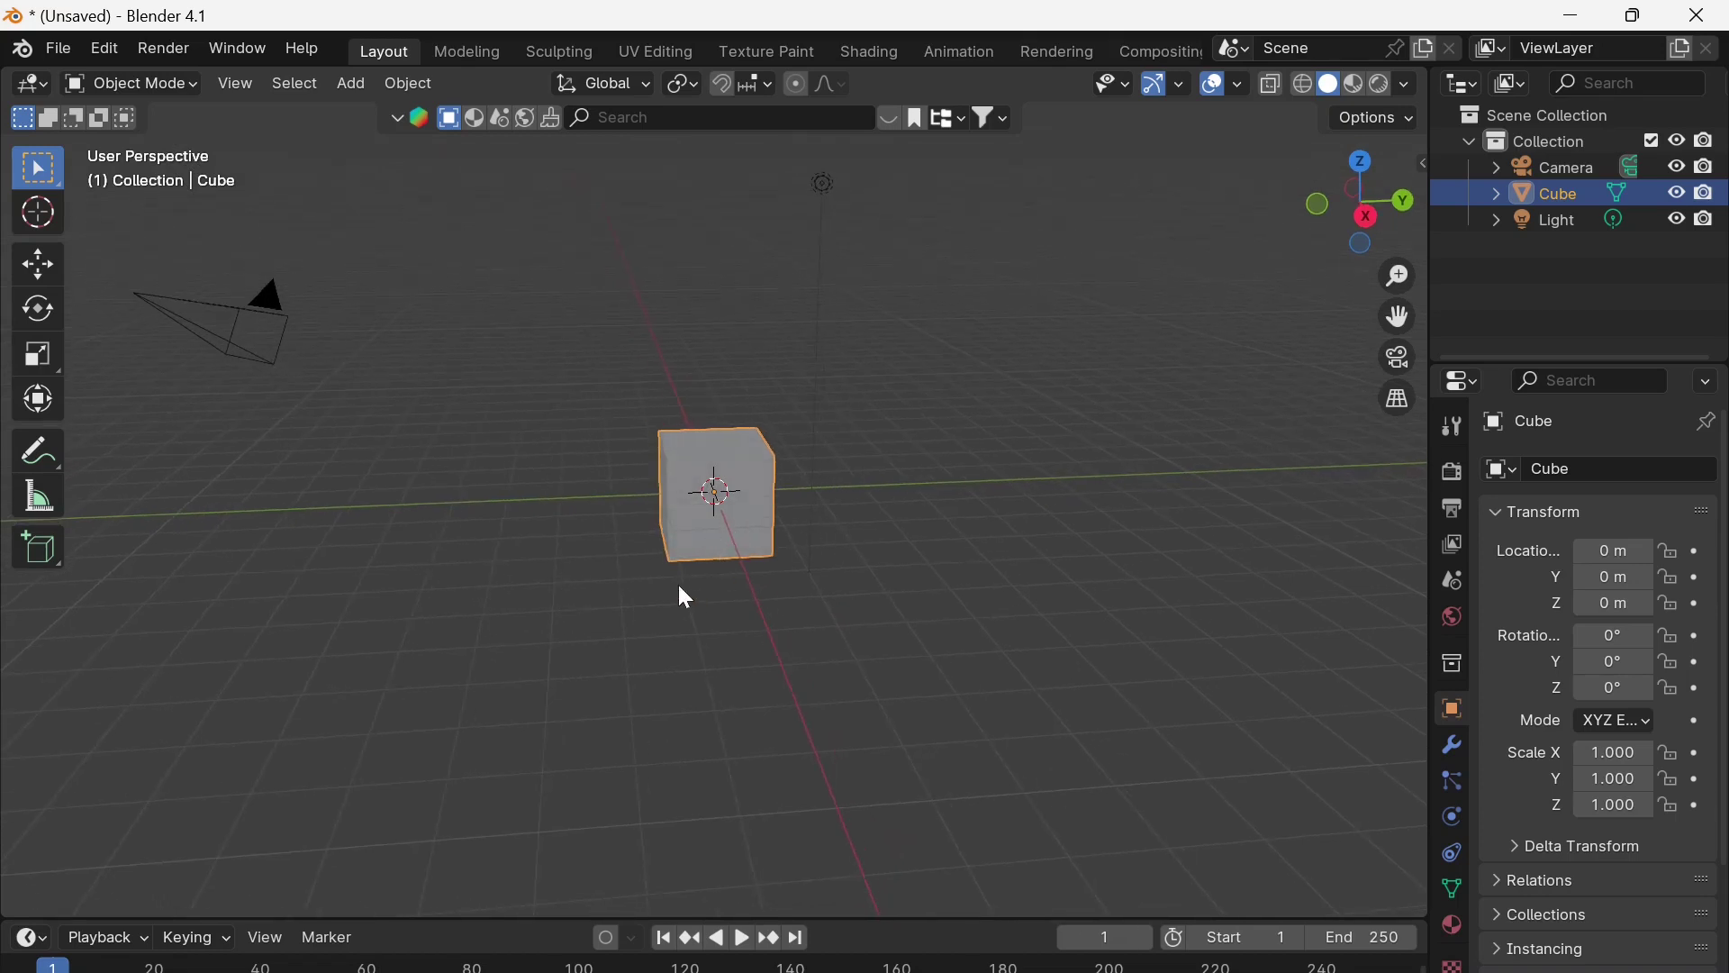
pyautogui.moveTo(679, 587); pyautogui.dragTo(672, 578, button='middle')
pyautogui.scroll(-6, 685, 548)
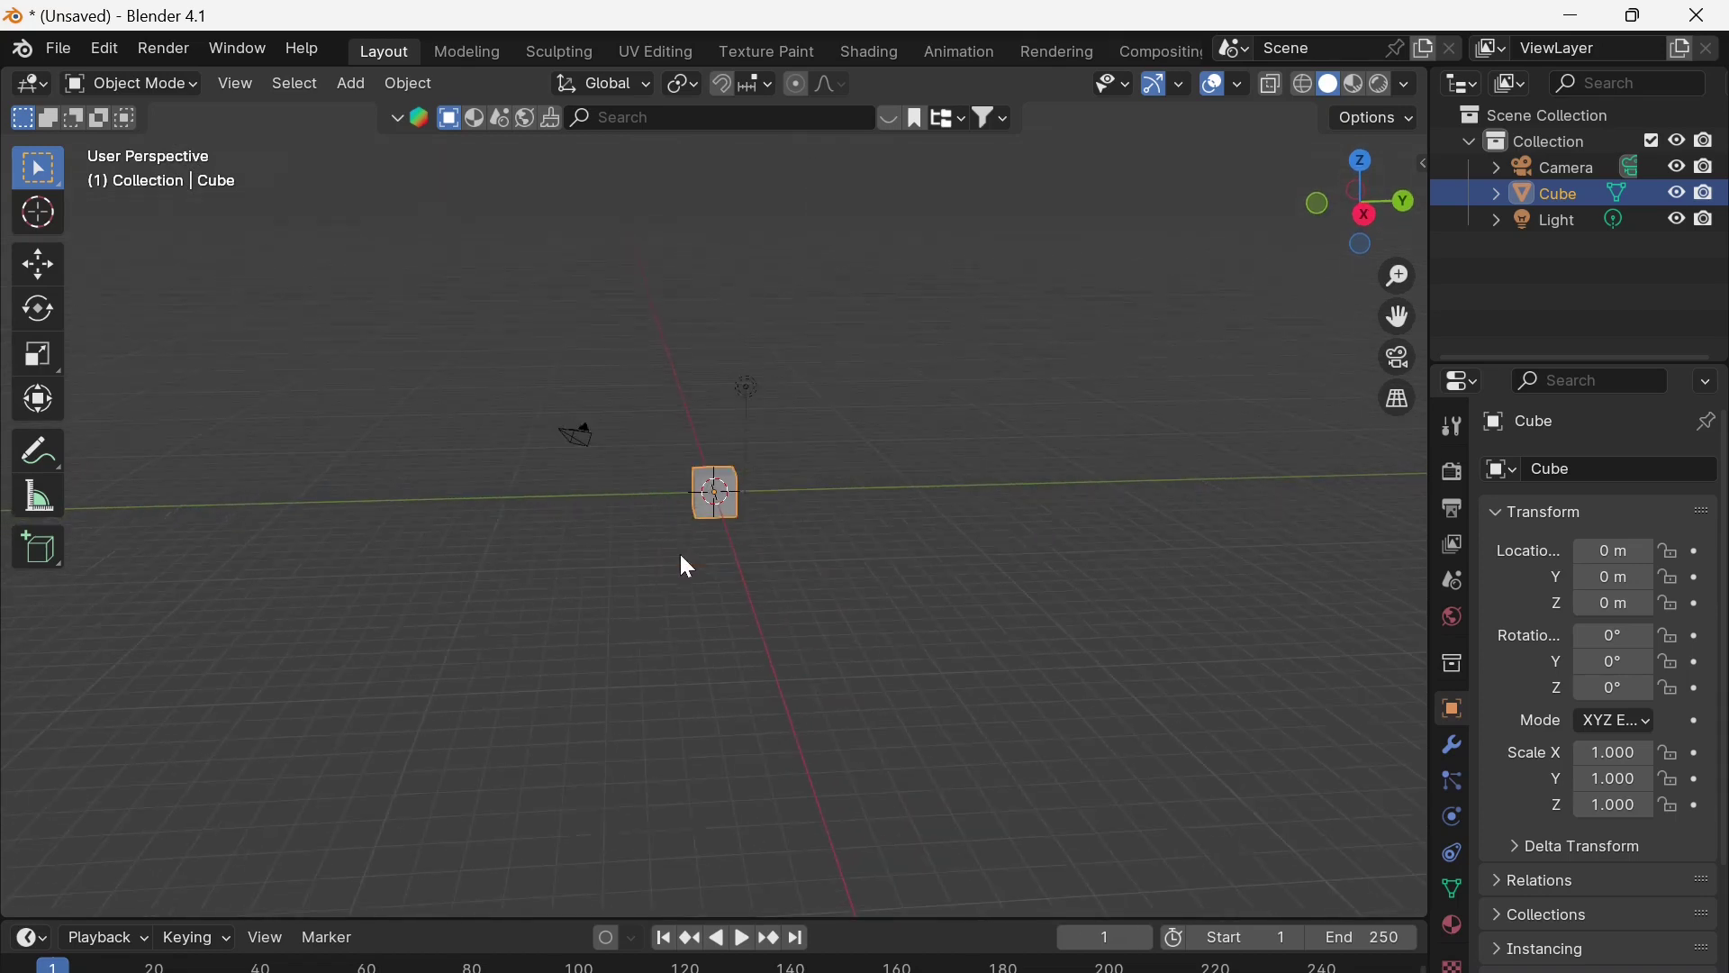
pyautogui.click(38, 351)
pyautogui.moveTo(821, 485); pyautogui.dragTo(503, 509)
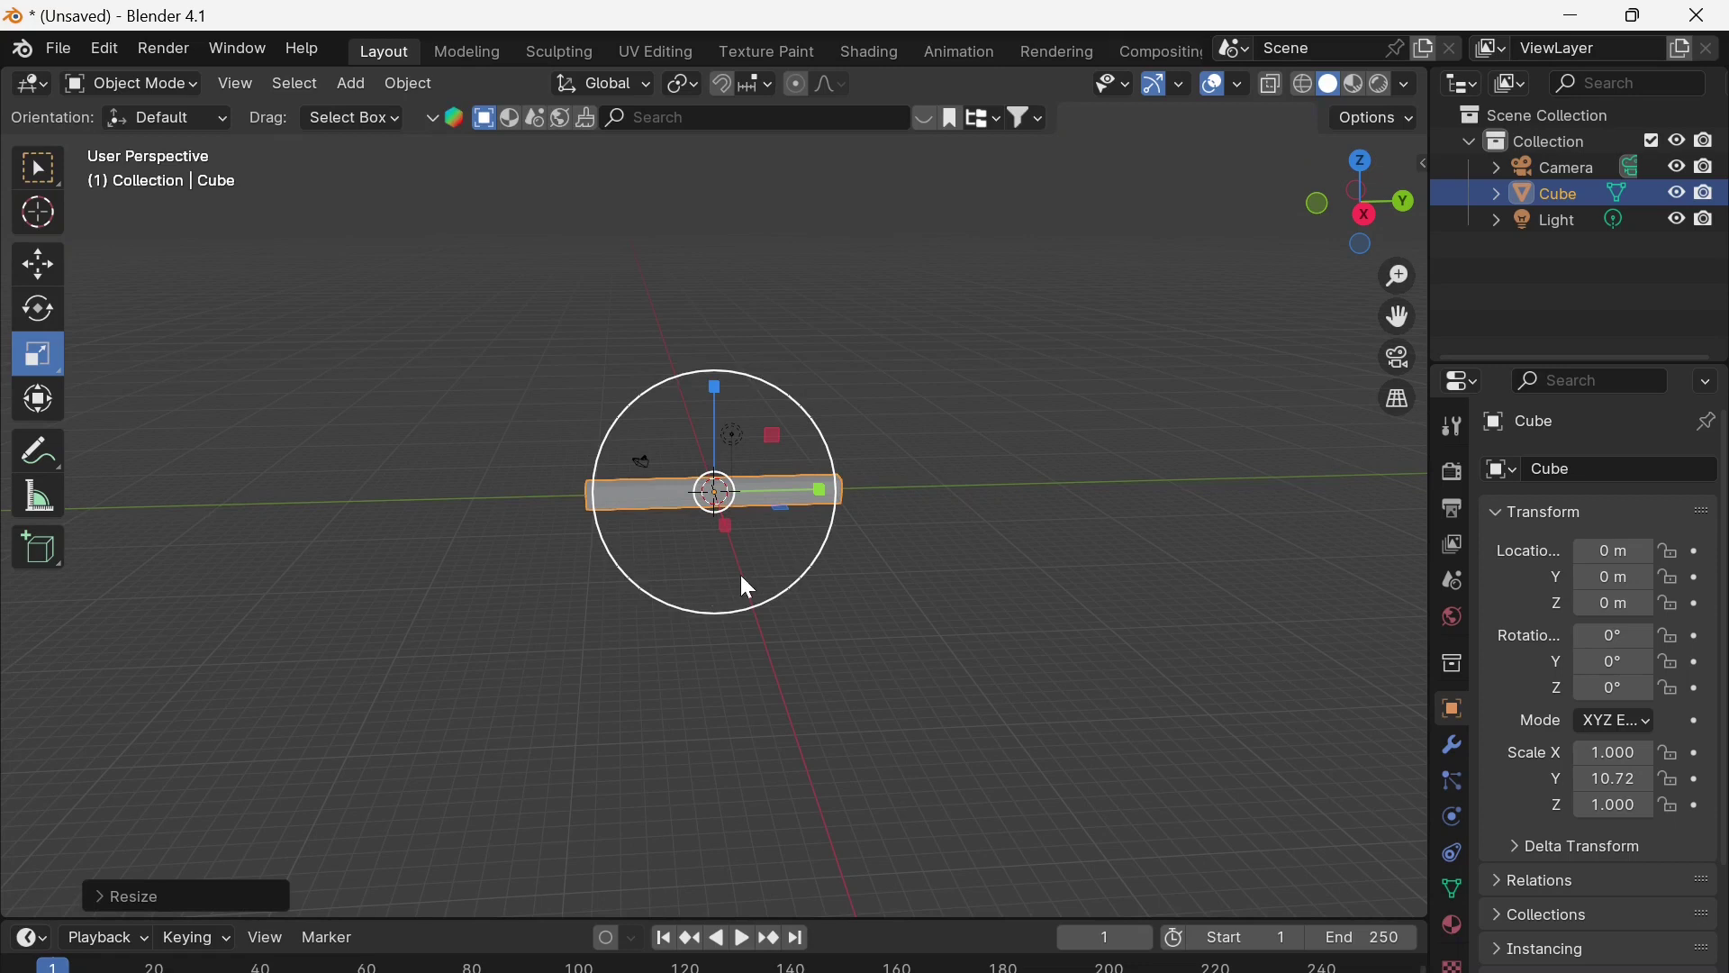
pyautogui.moveTo(742, 577); pyautogui.dragTo(1111, 571)
pyautogui.press('y')
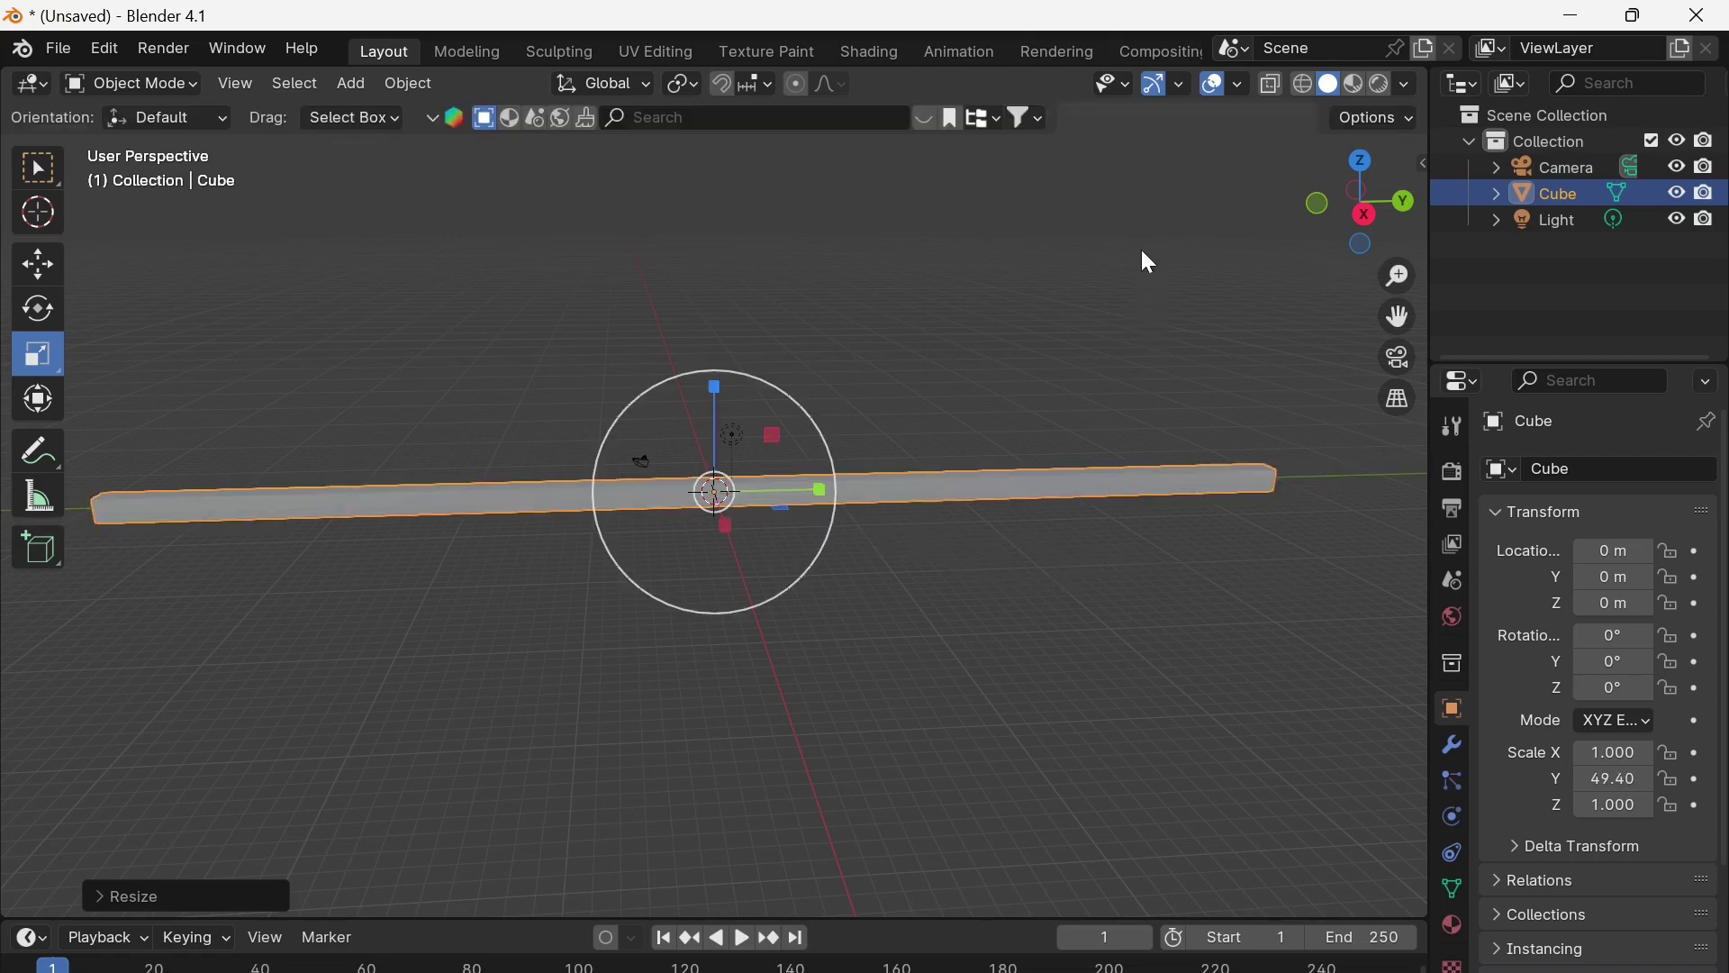
# Show the beam's transform properties and set its Y dimension to 100 m
pyautogui.press('n')
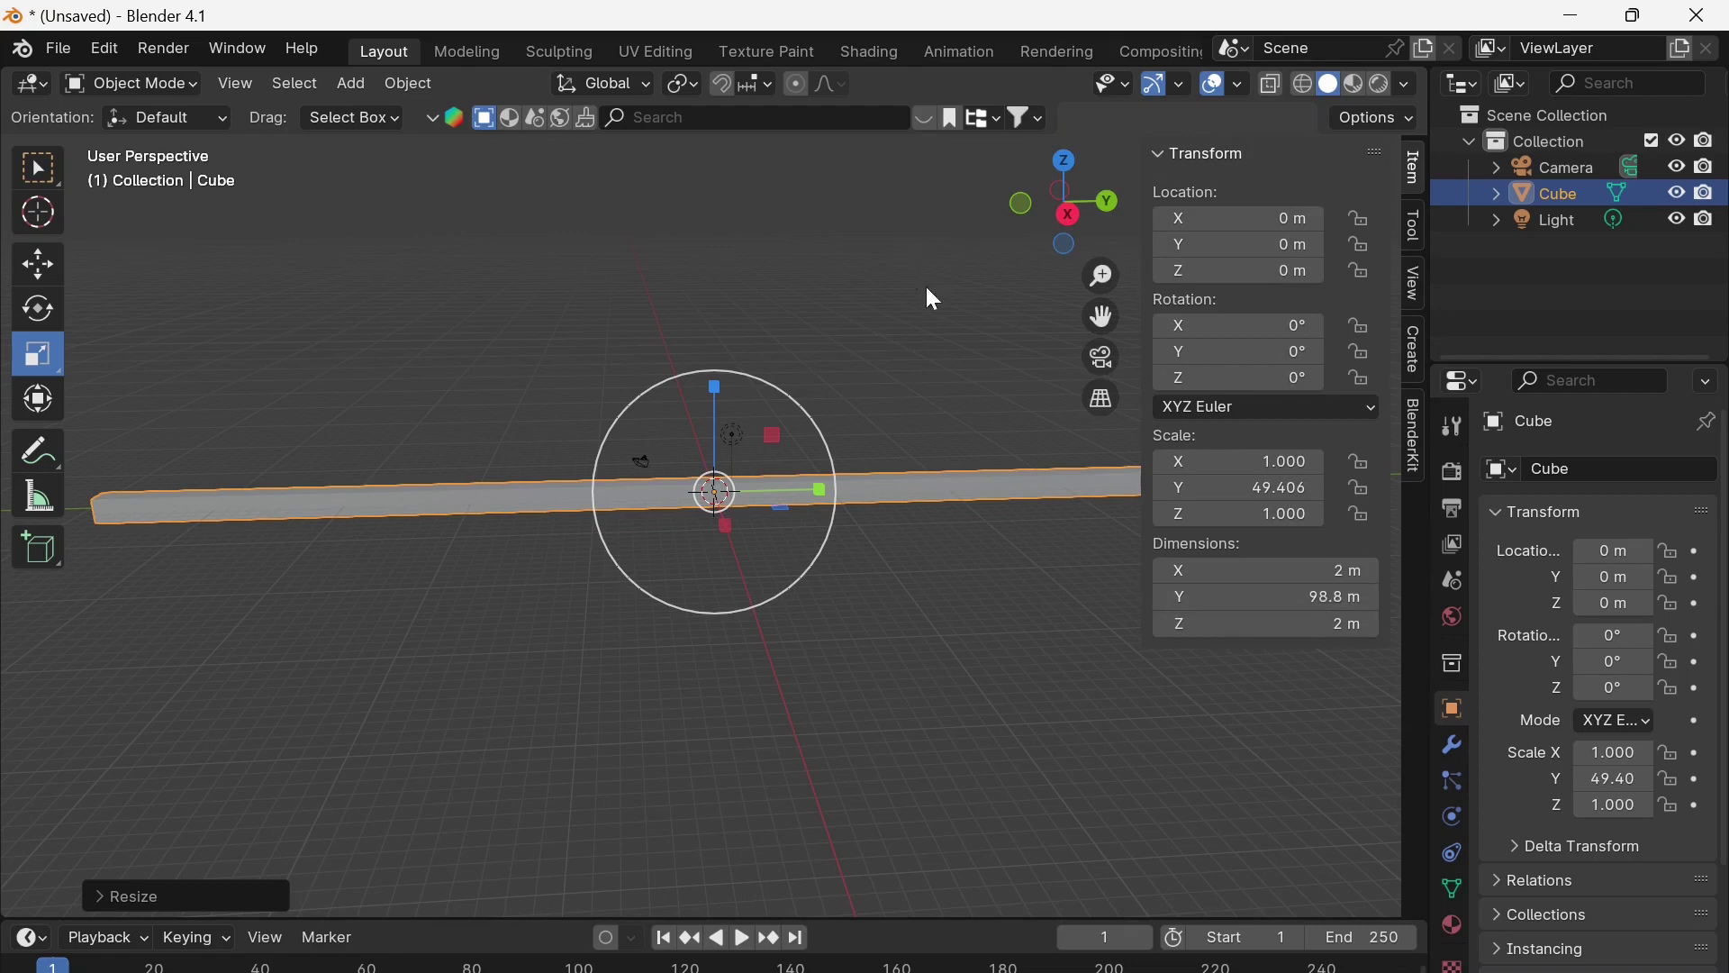
pyautogui.click(1098, 692)
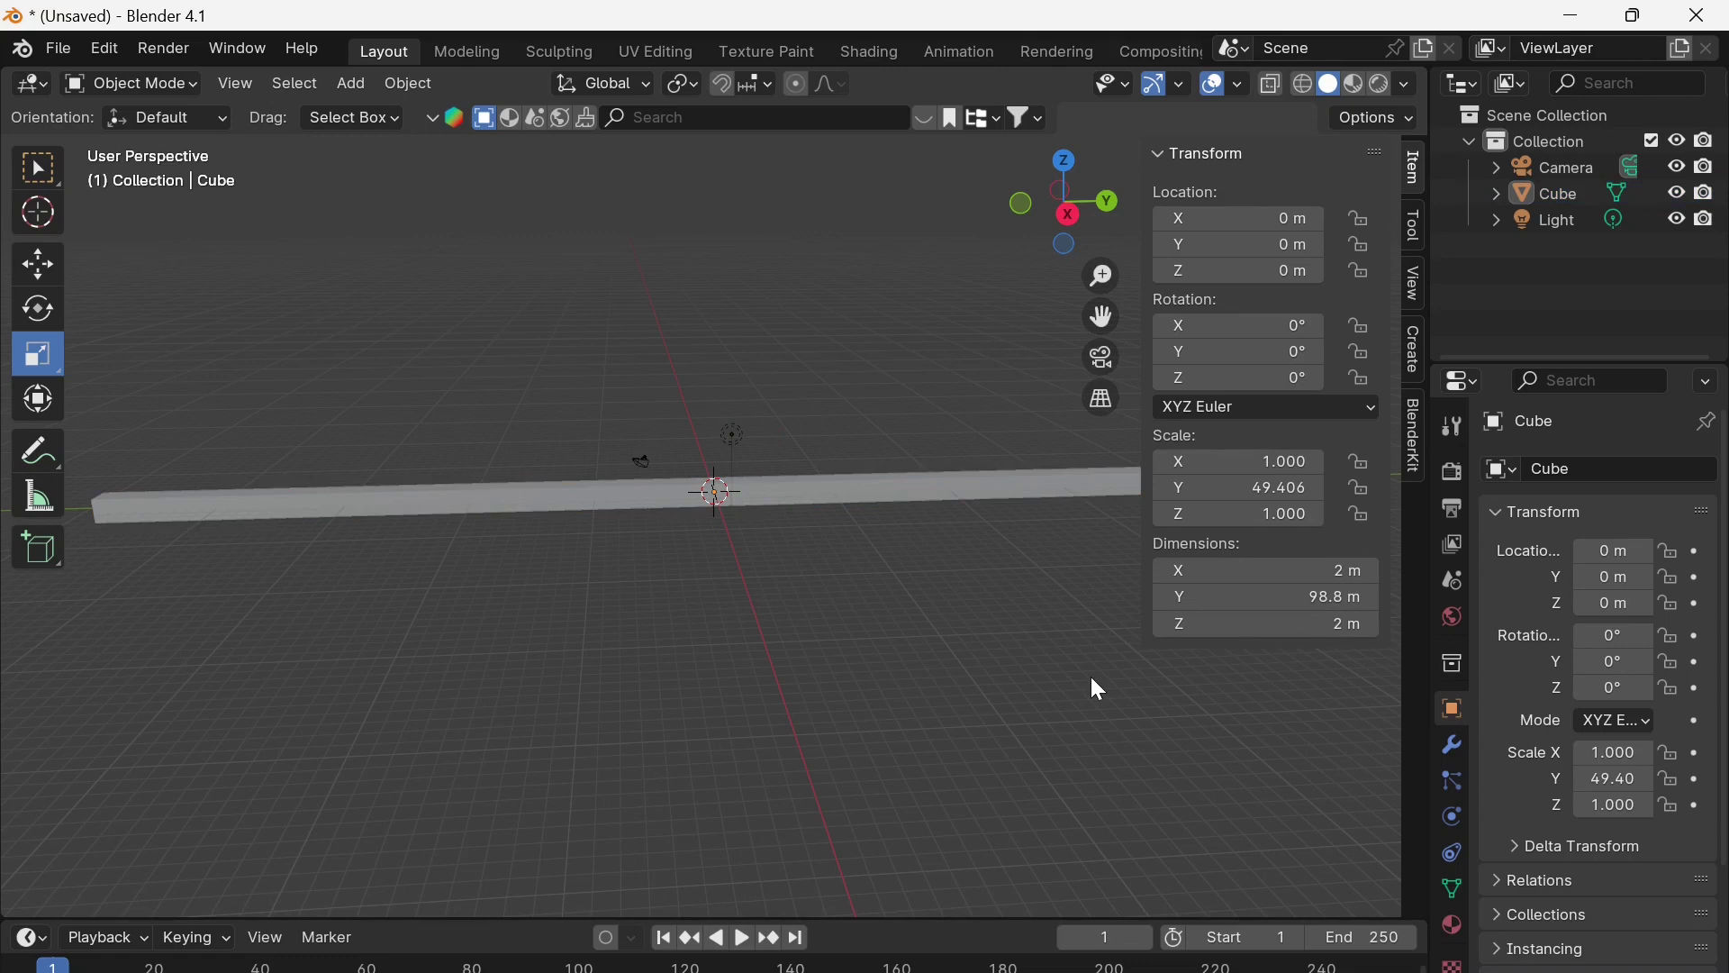
pyautogui.press('n')
pyautogui.press('n')
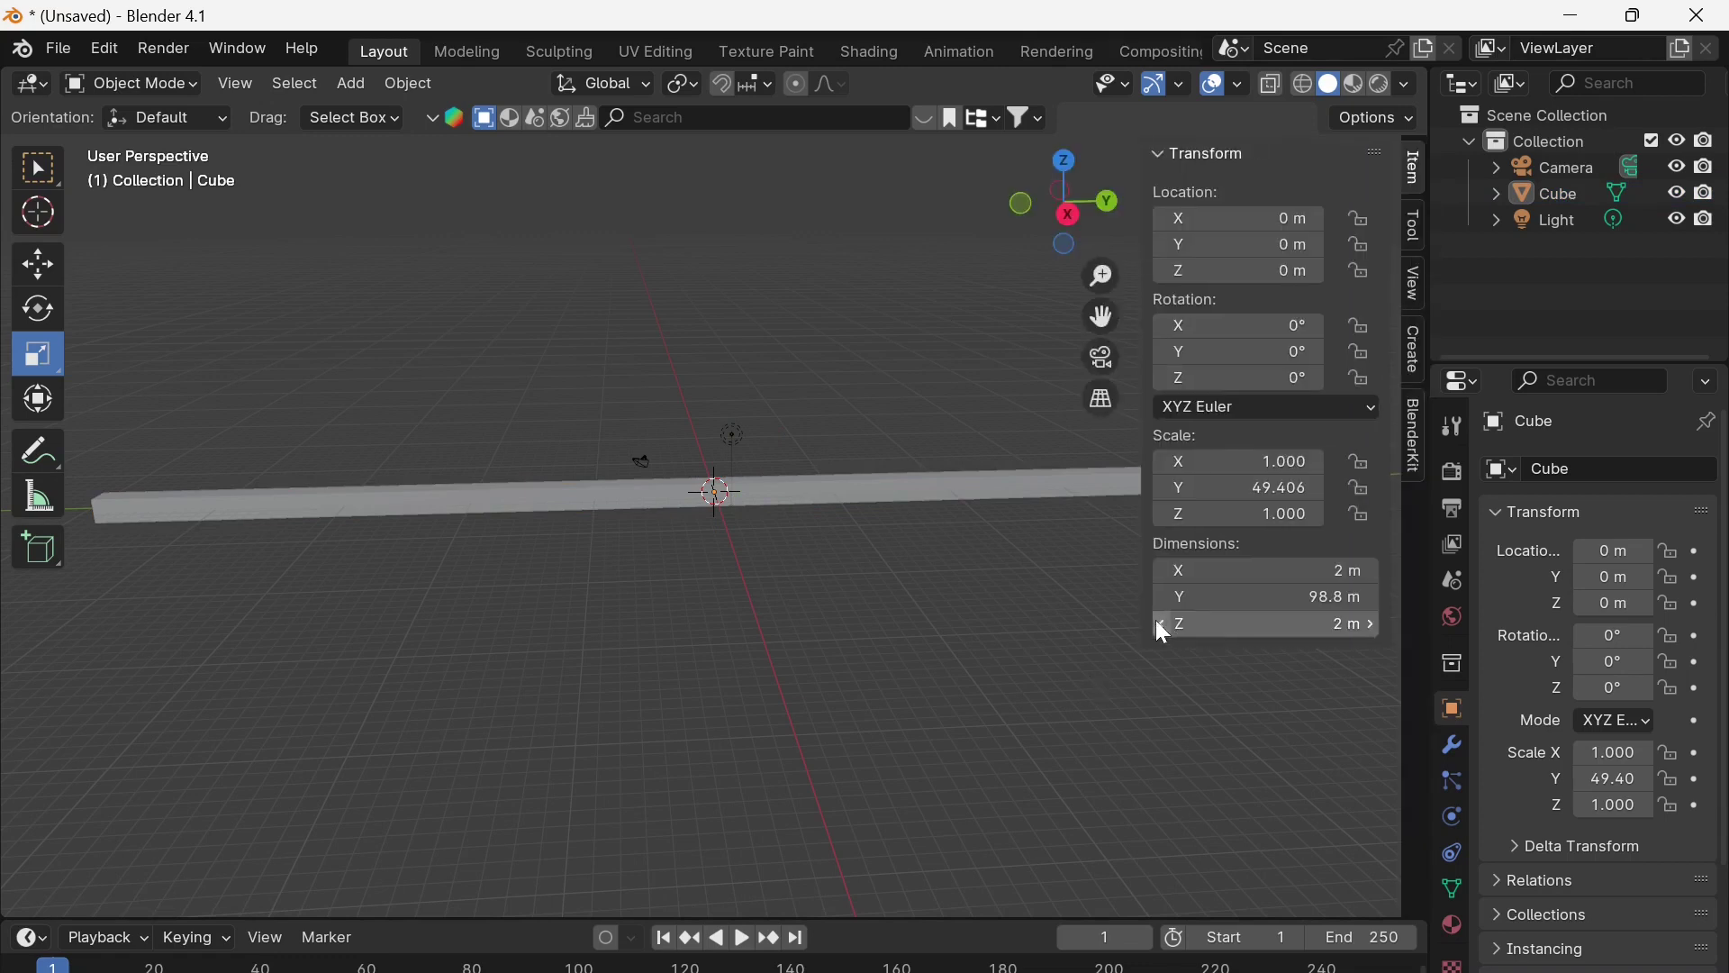
pyautogui.press('n')
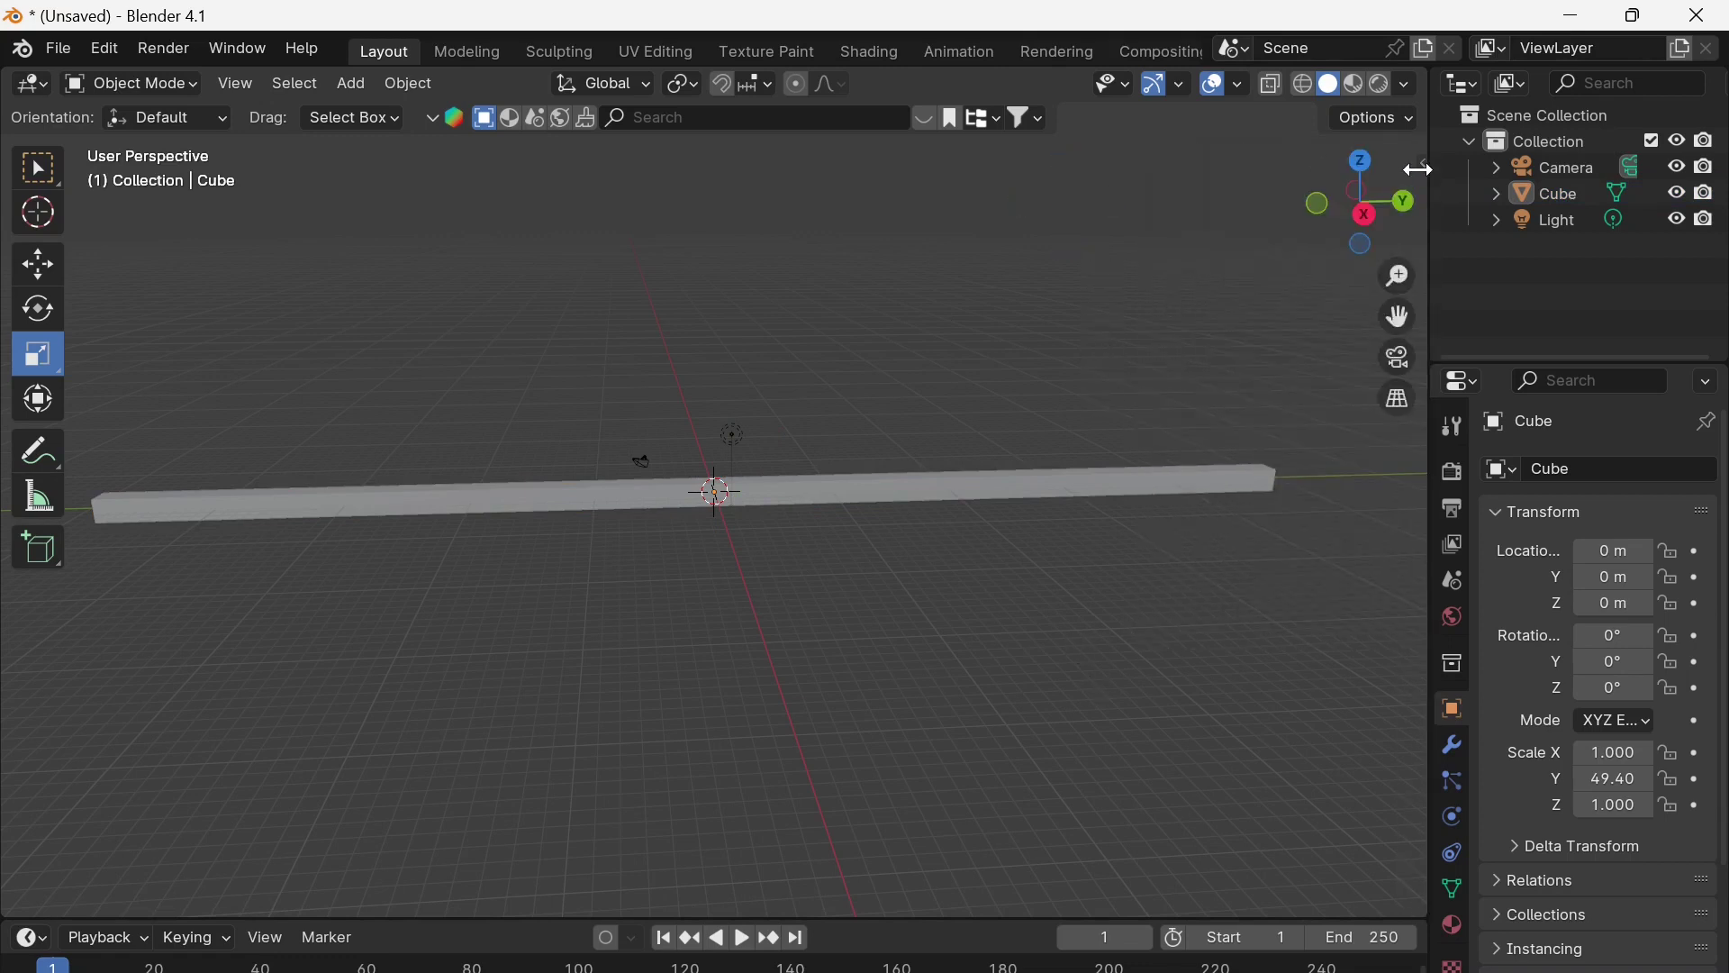
pyautogui.press('n')
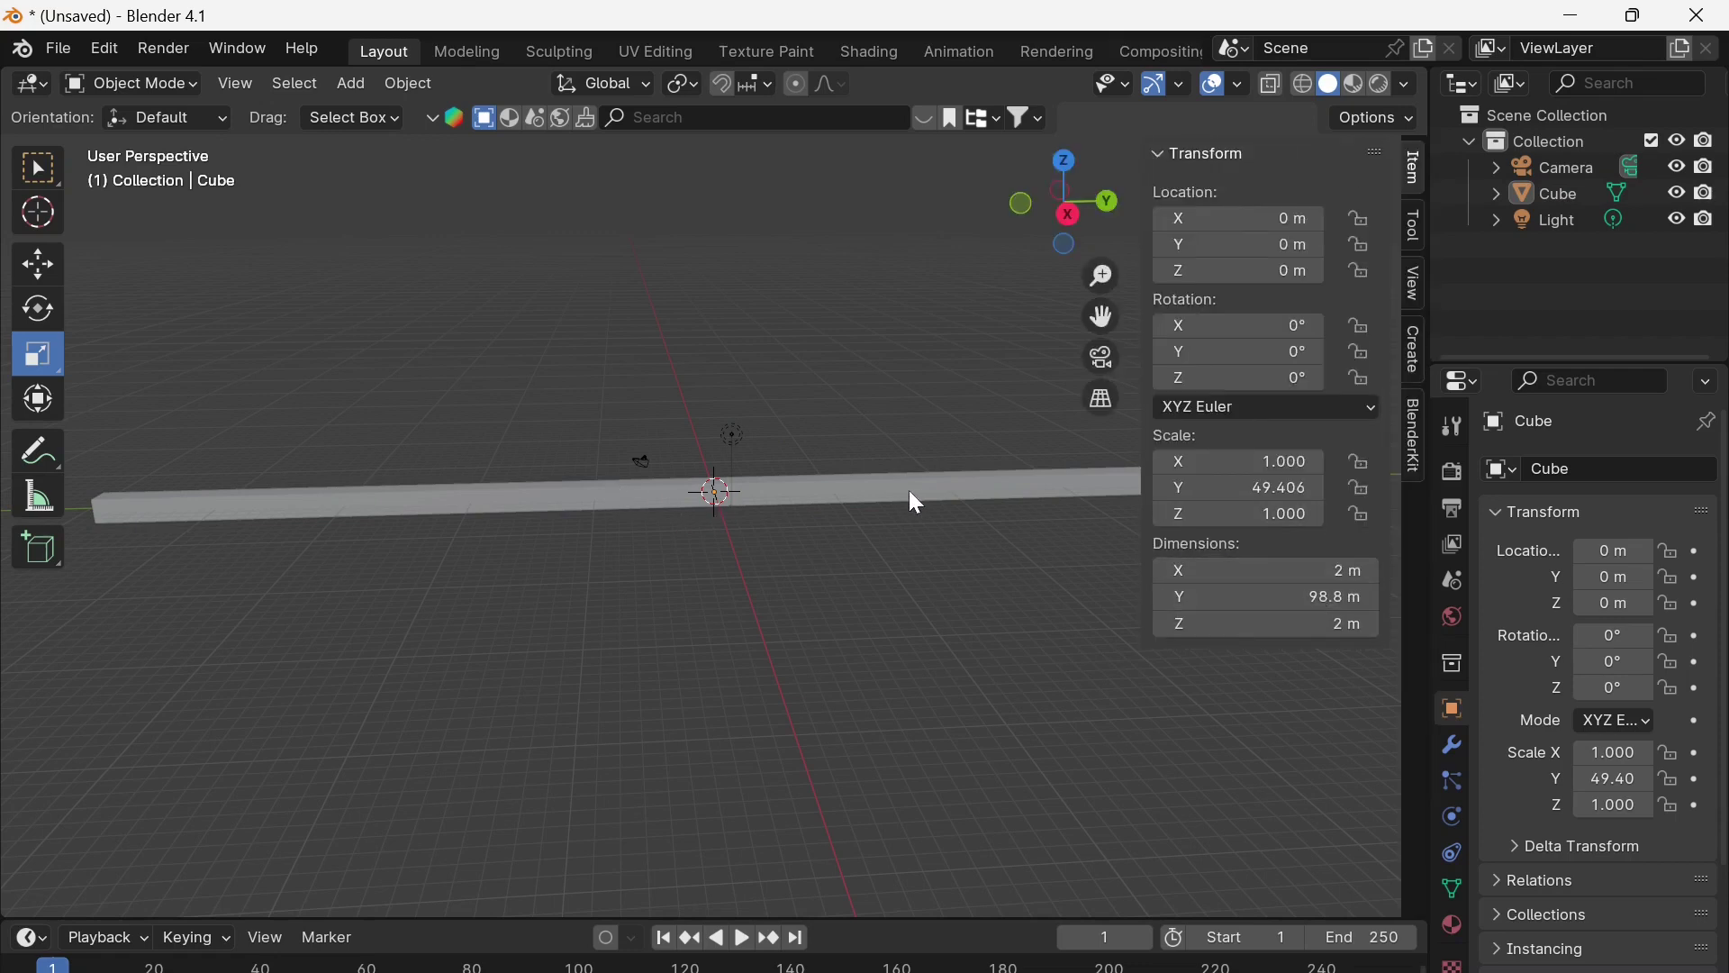
pyautogui.click(1320, 598)
pyautogui.write('10')
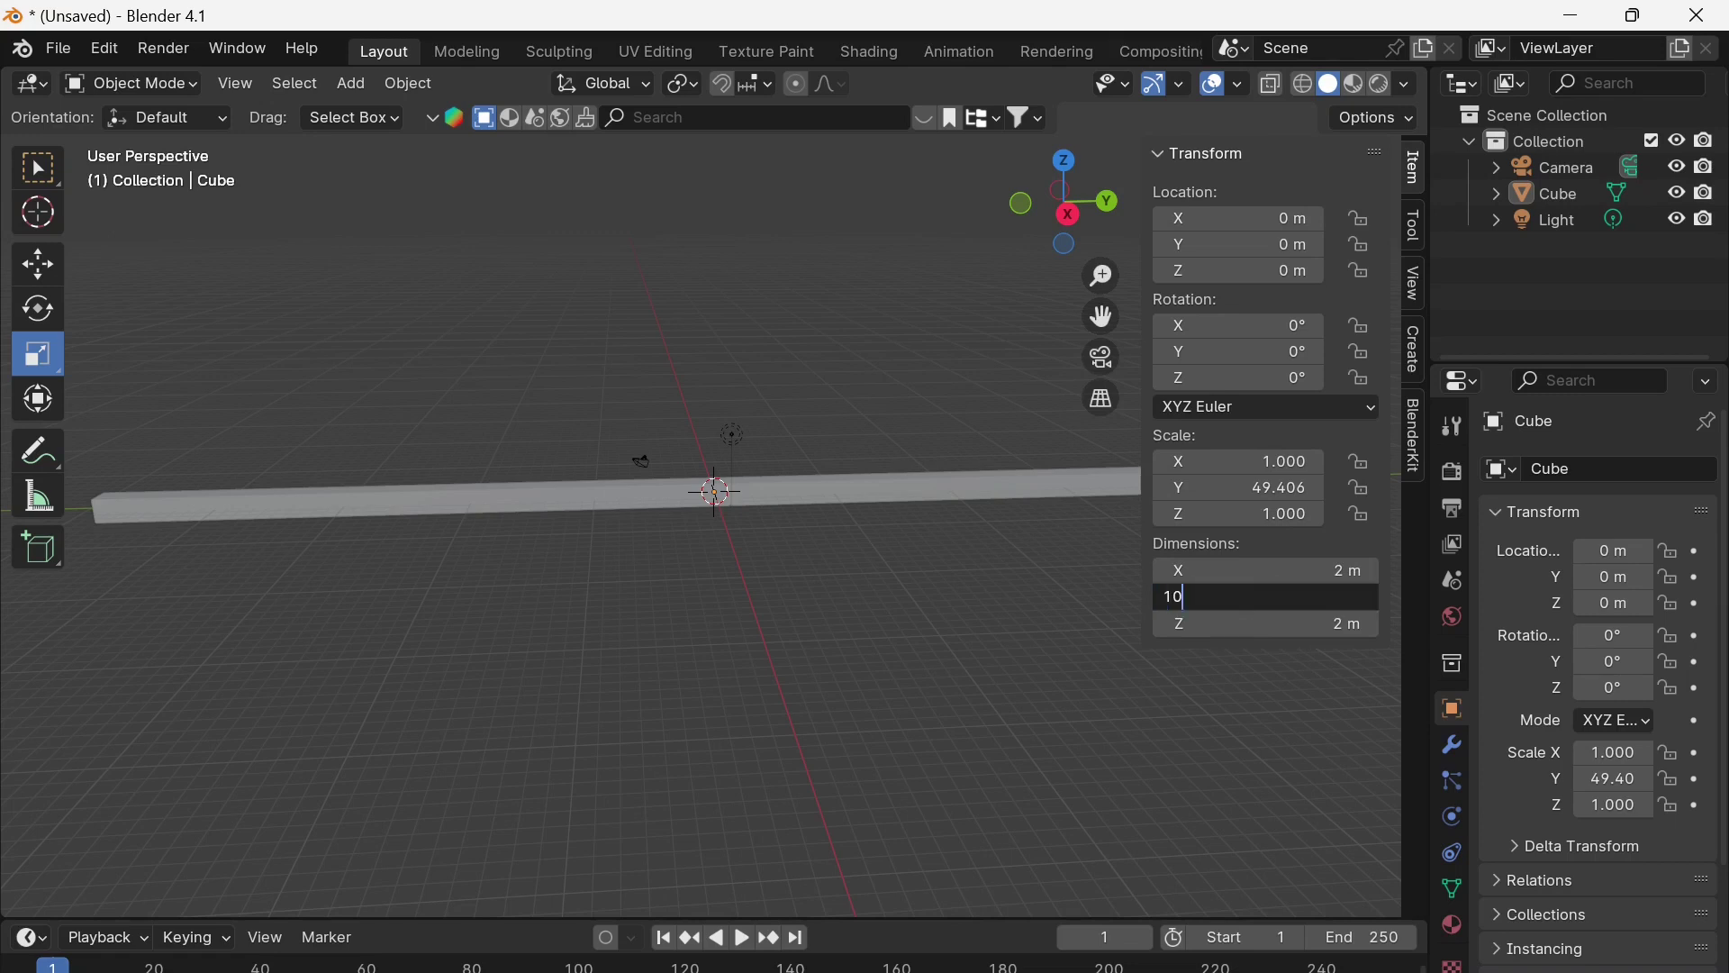
pyautogui.write('0')
pyautogui.press('Return')
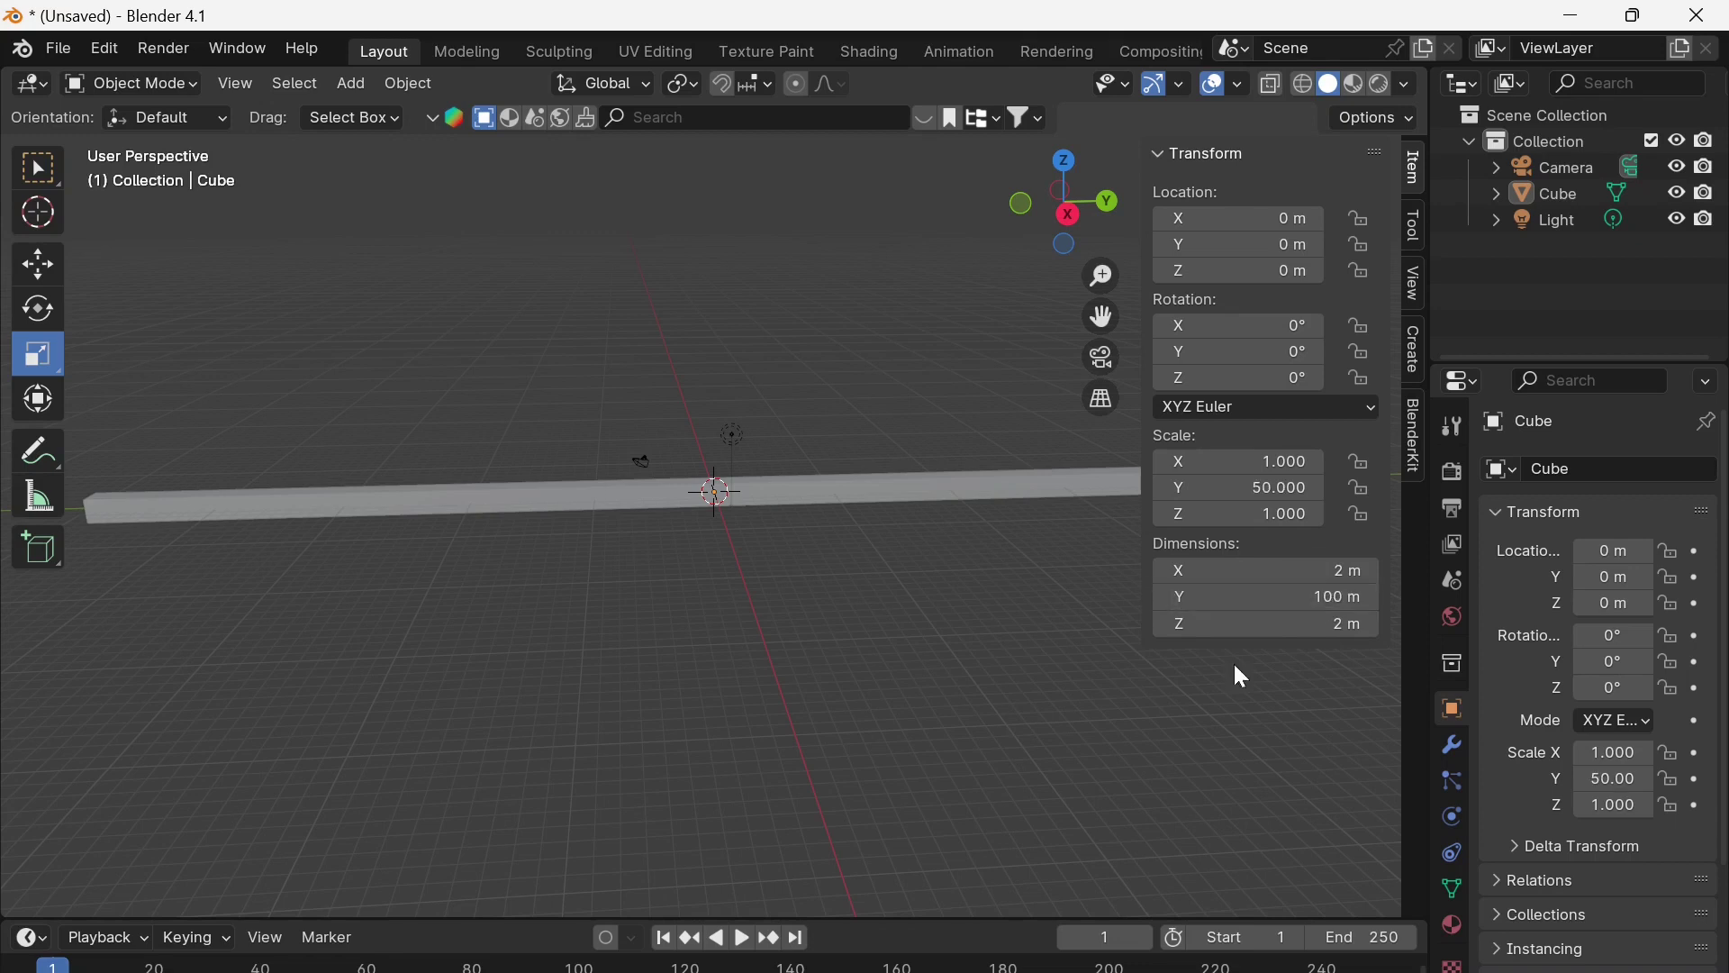
# Select the beam and shrink its cross-section in front view to about 0.64 m in X and 0.79 m in Z
pyautogui.scroll(-2, 767, 644)
pyautogui.moveTo(767, 644); pyautogui.dragTo(359, 608, button='middle')
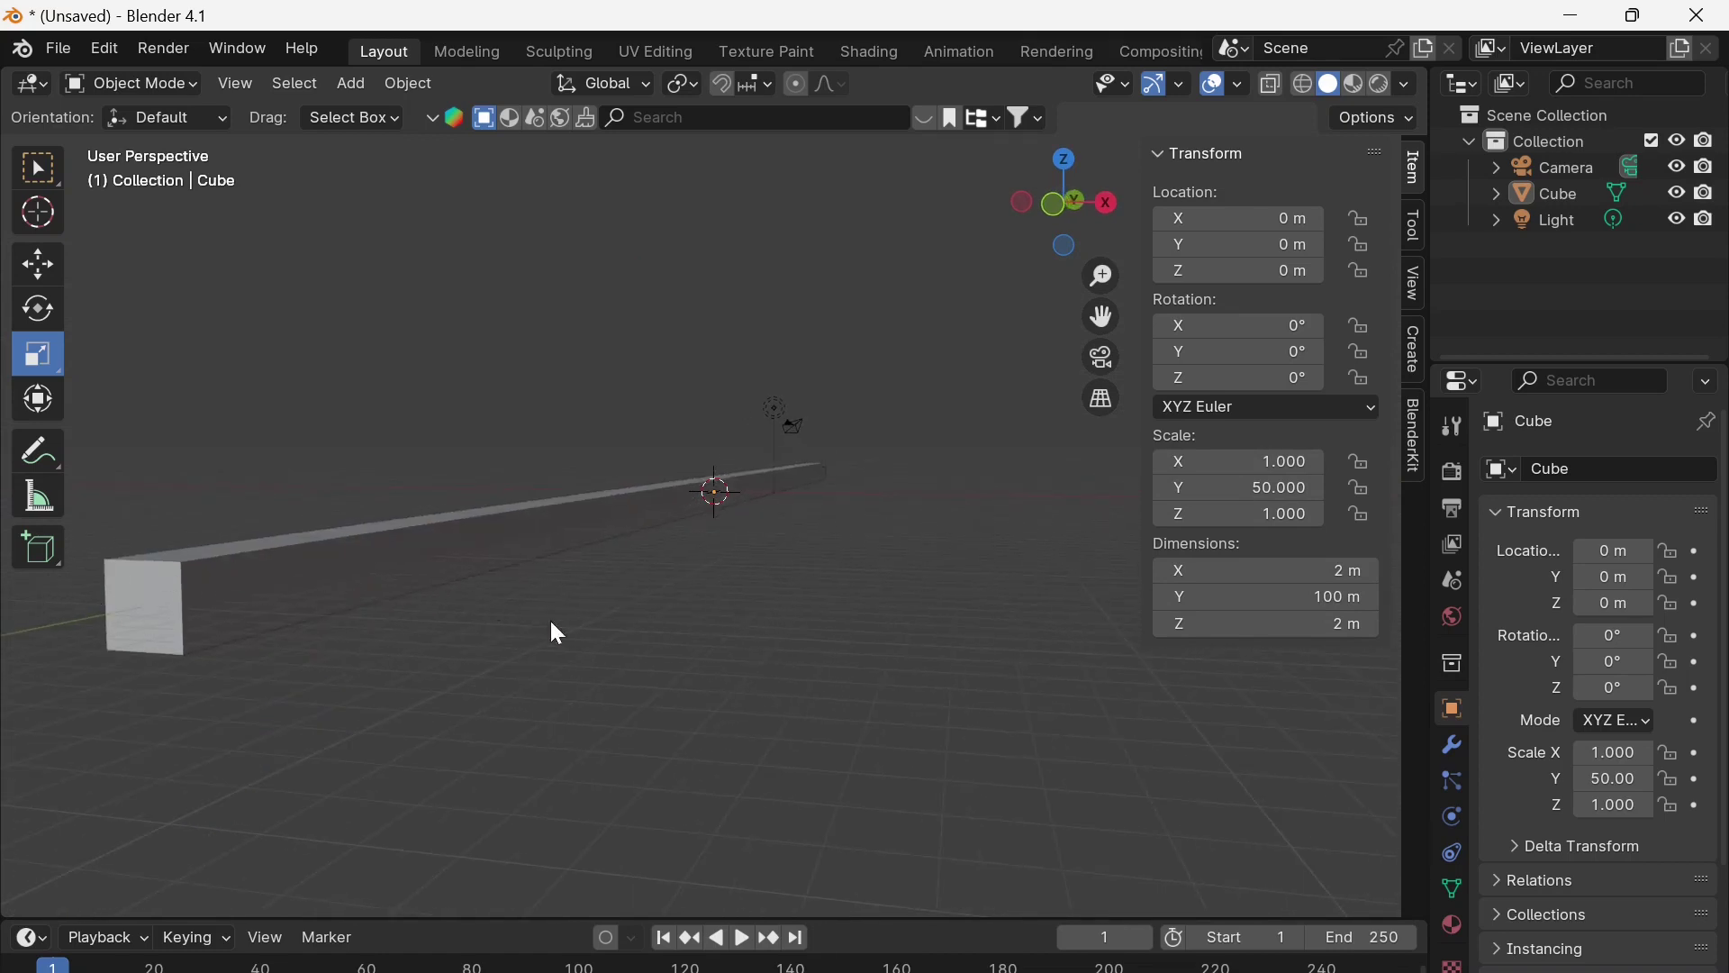
pyautogui.moveTo(521, 672)
pyautogui.mouseDown(button='middle')
pyautogui.moveTo(571, 664)
pyautogui.moveTo(556, 674)
pyautogui.mouseUp(button='middle')
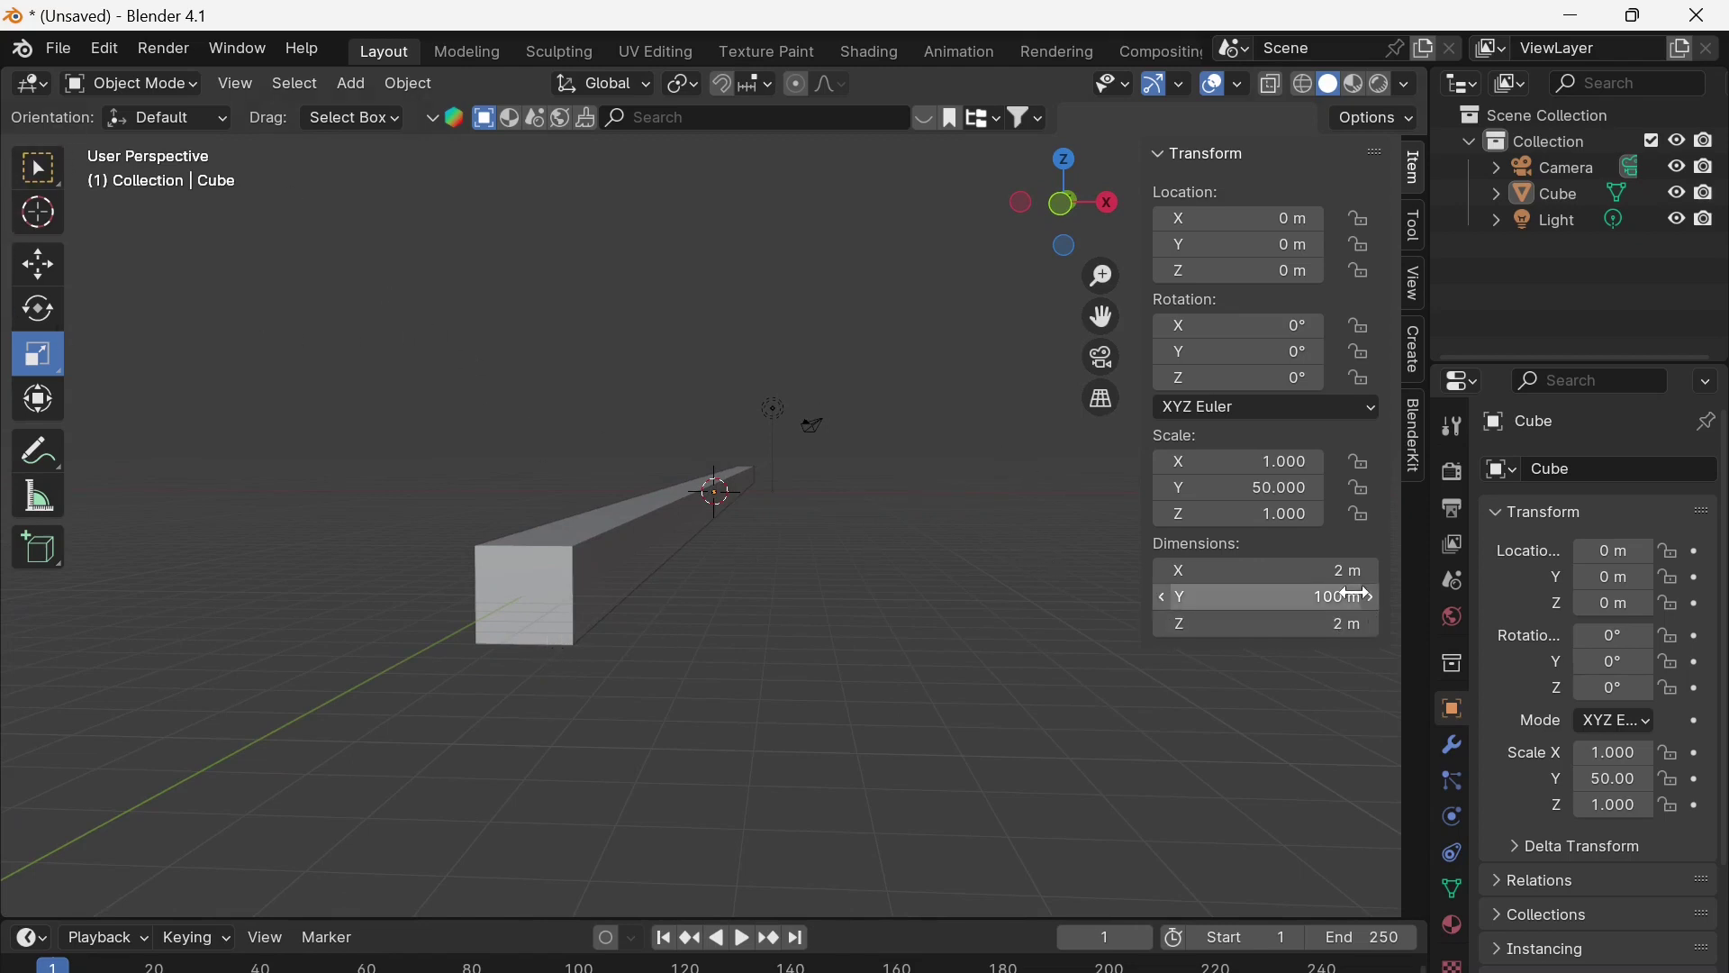
pyautogui.click(533, 587)
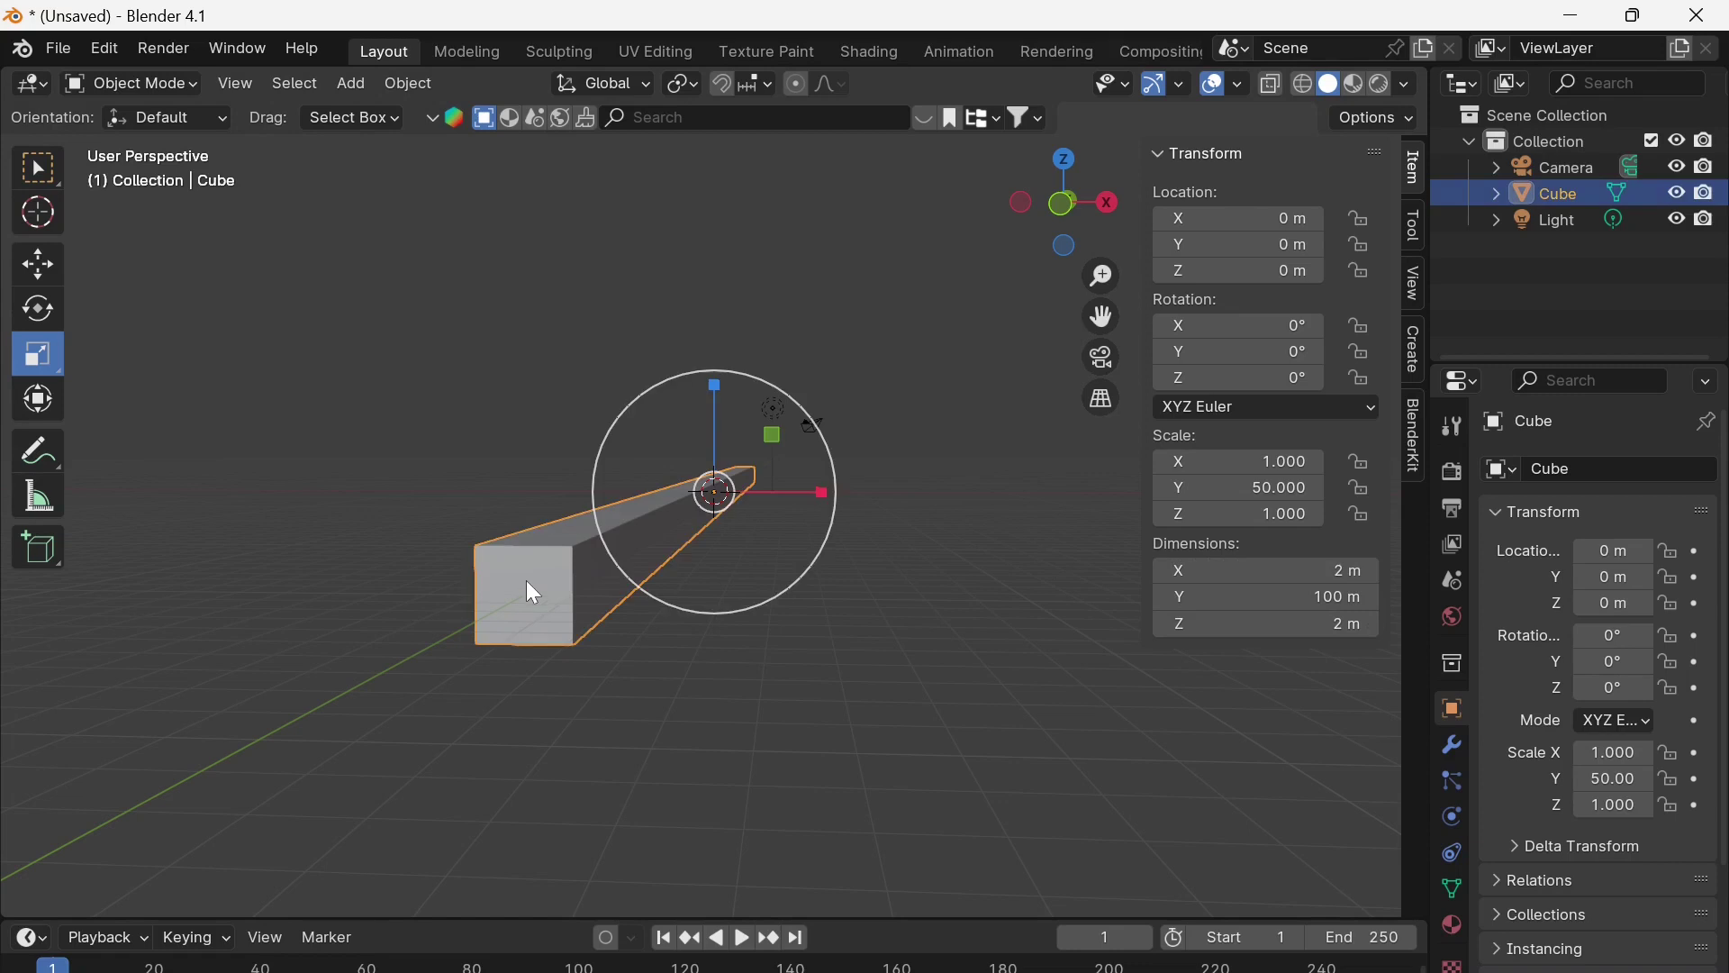
pyautogui.click(1061, 202)
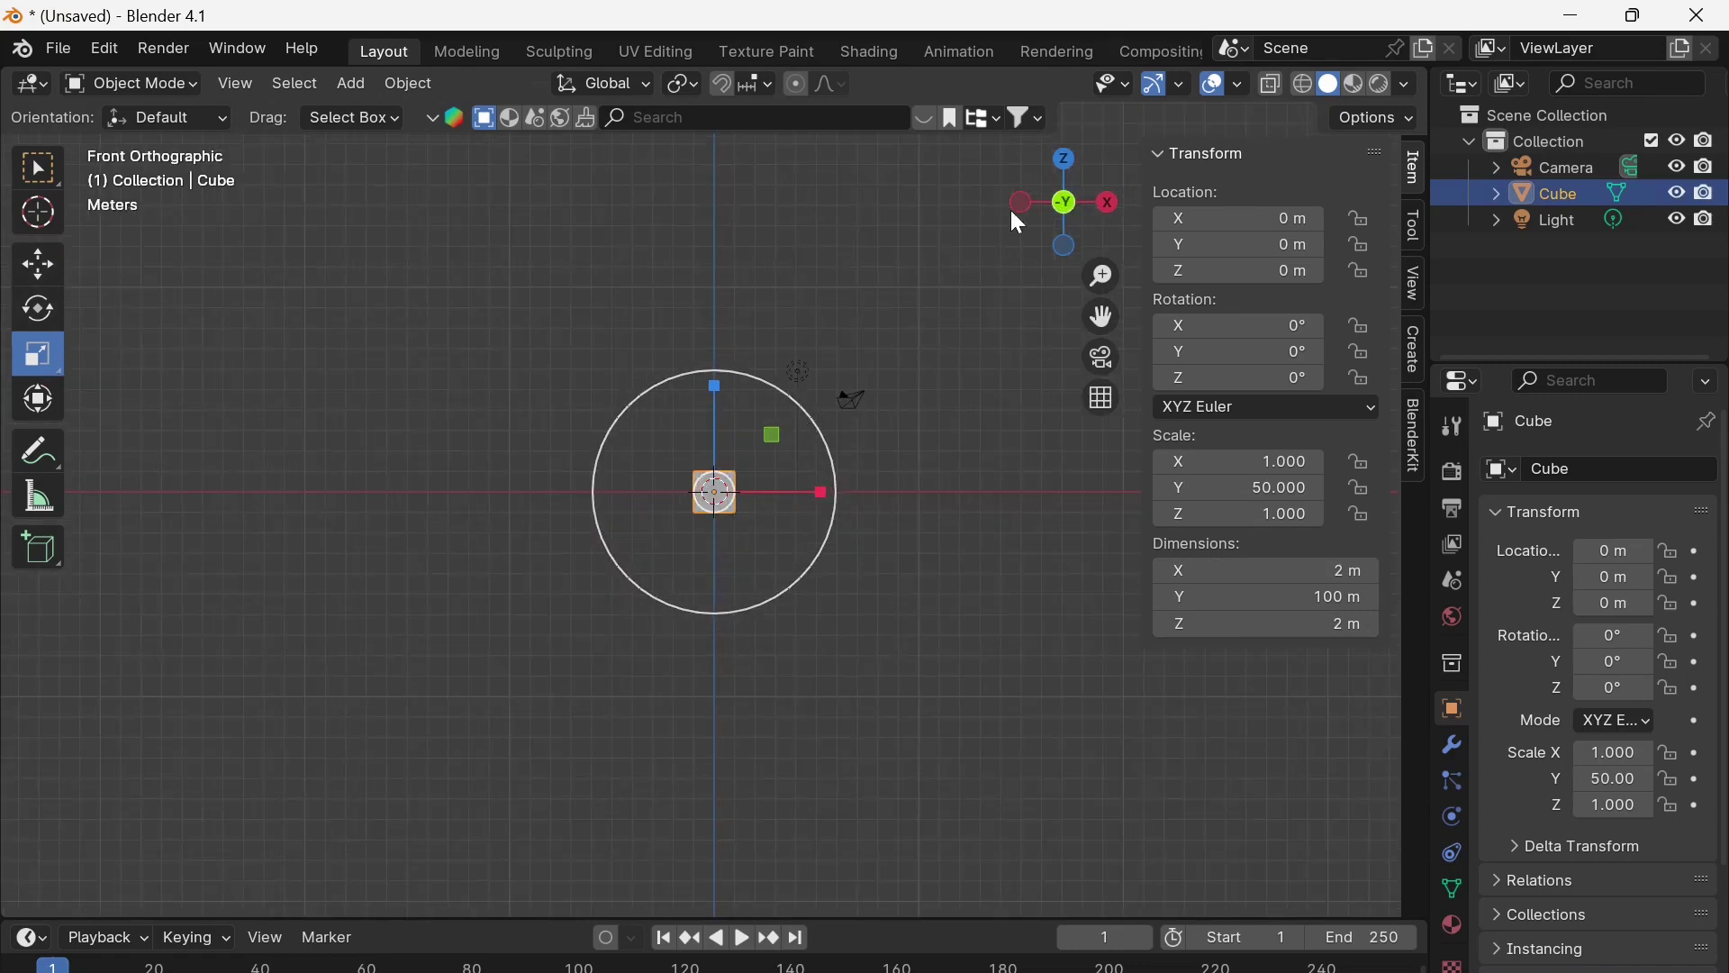
pyautogui.moveTo(819, 491); pyautogui.dragTo(761, 491)
pyautogui.moveTo(712, 377); pyautogui.dragTo(714, 448)
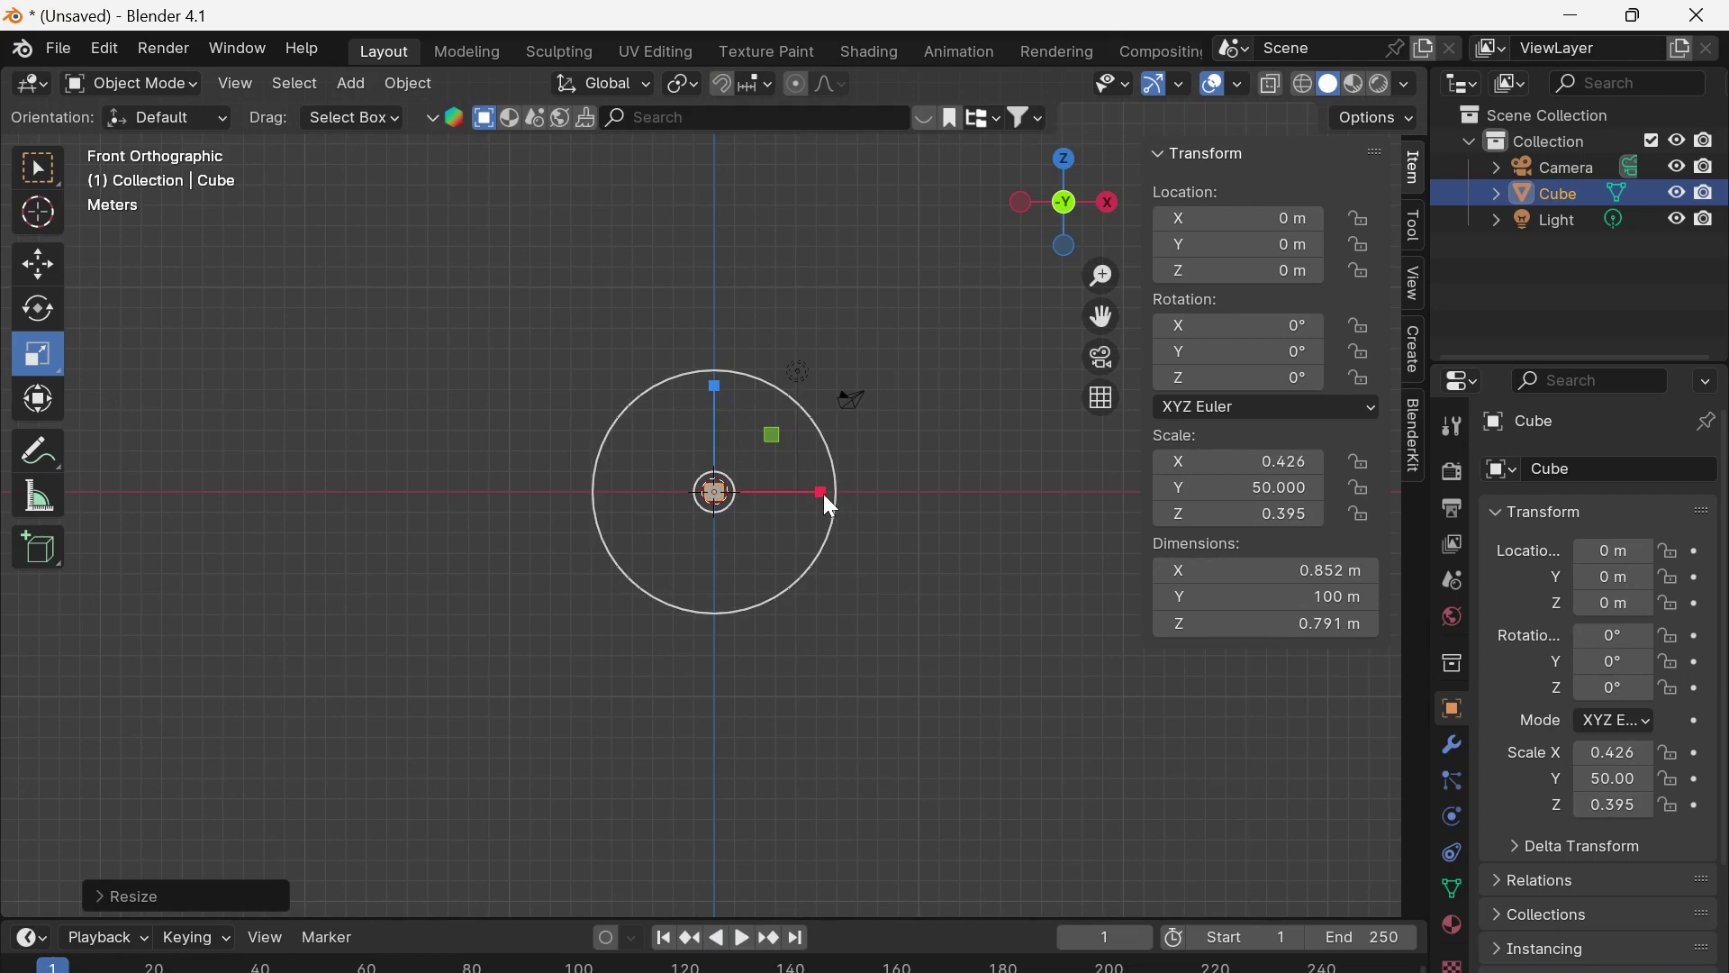
pyautogui.moveTo(822, 492); pyautogui.dragTo(795, 492)
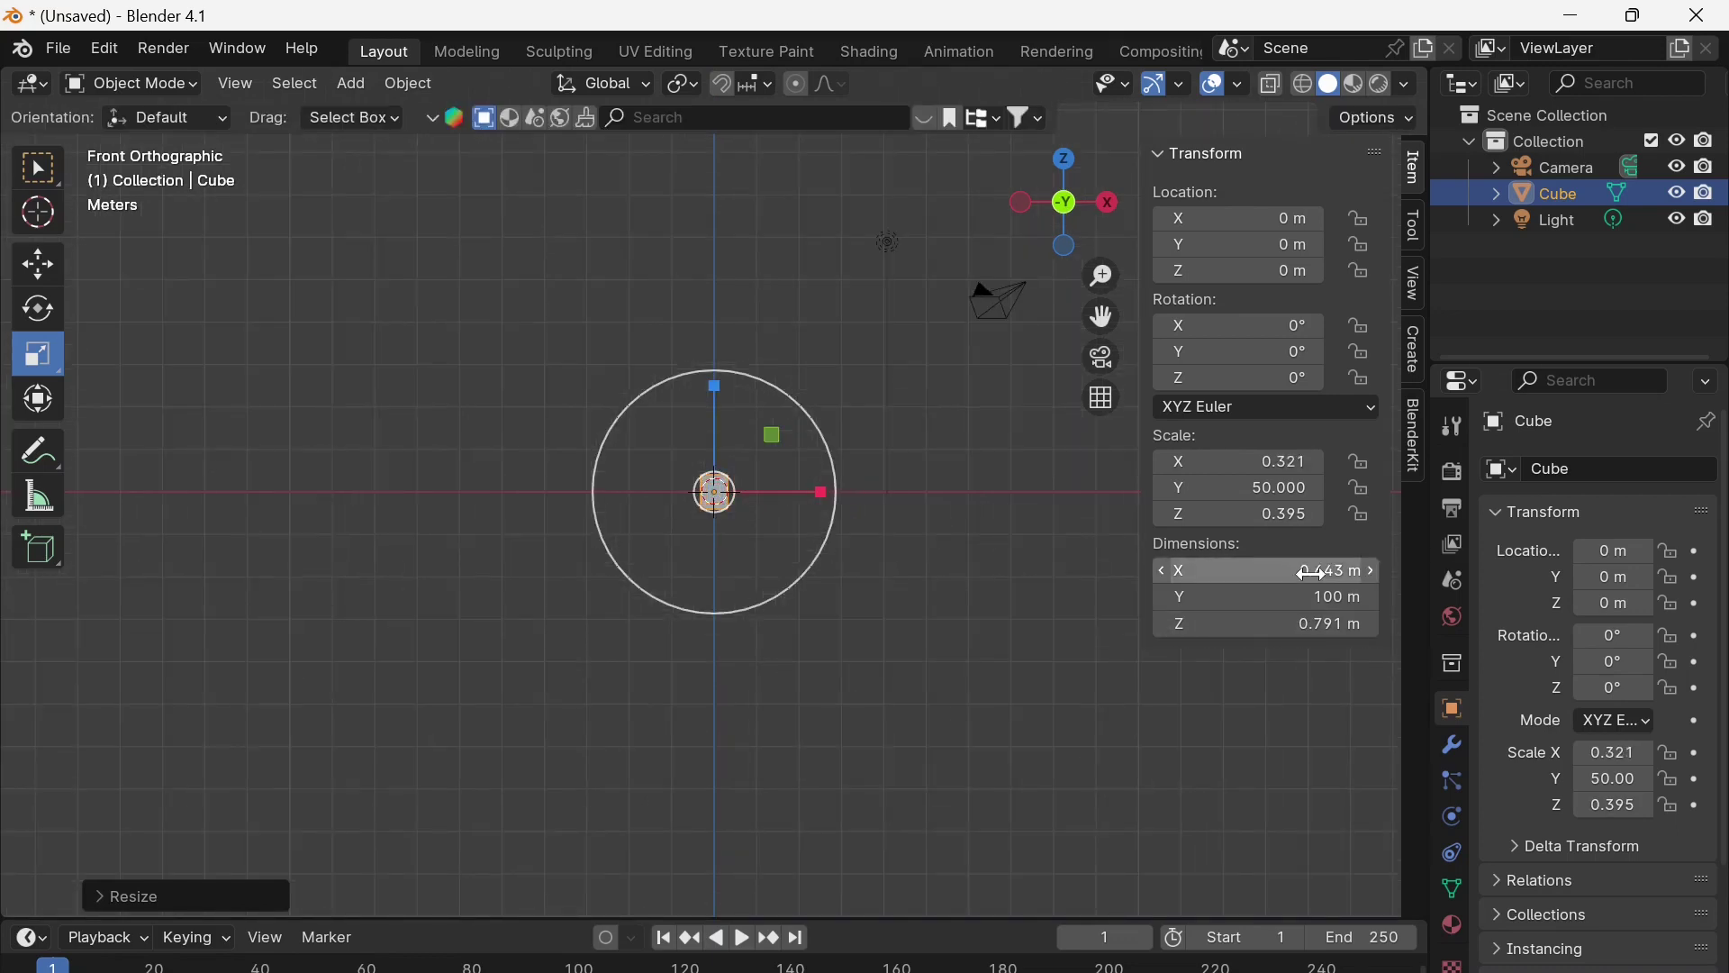
# Set the beam's X and Z dimensions to 0.2 m
pyautogui.click(1314, 573)
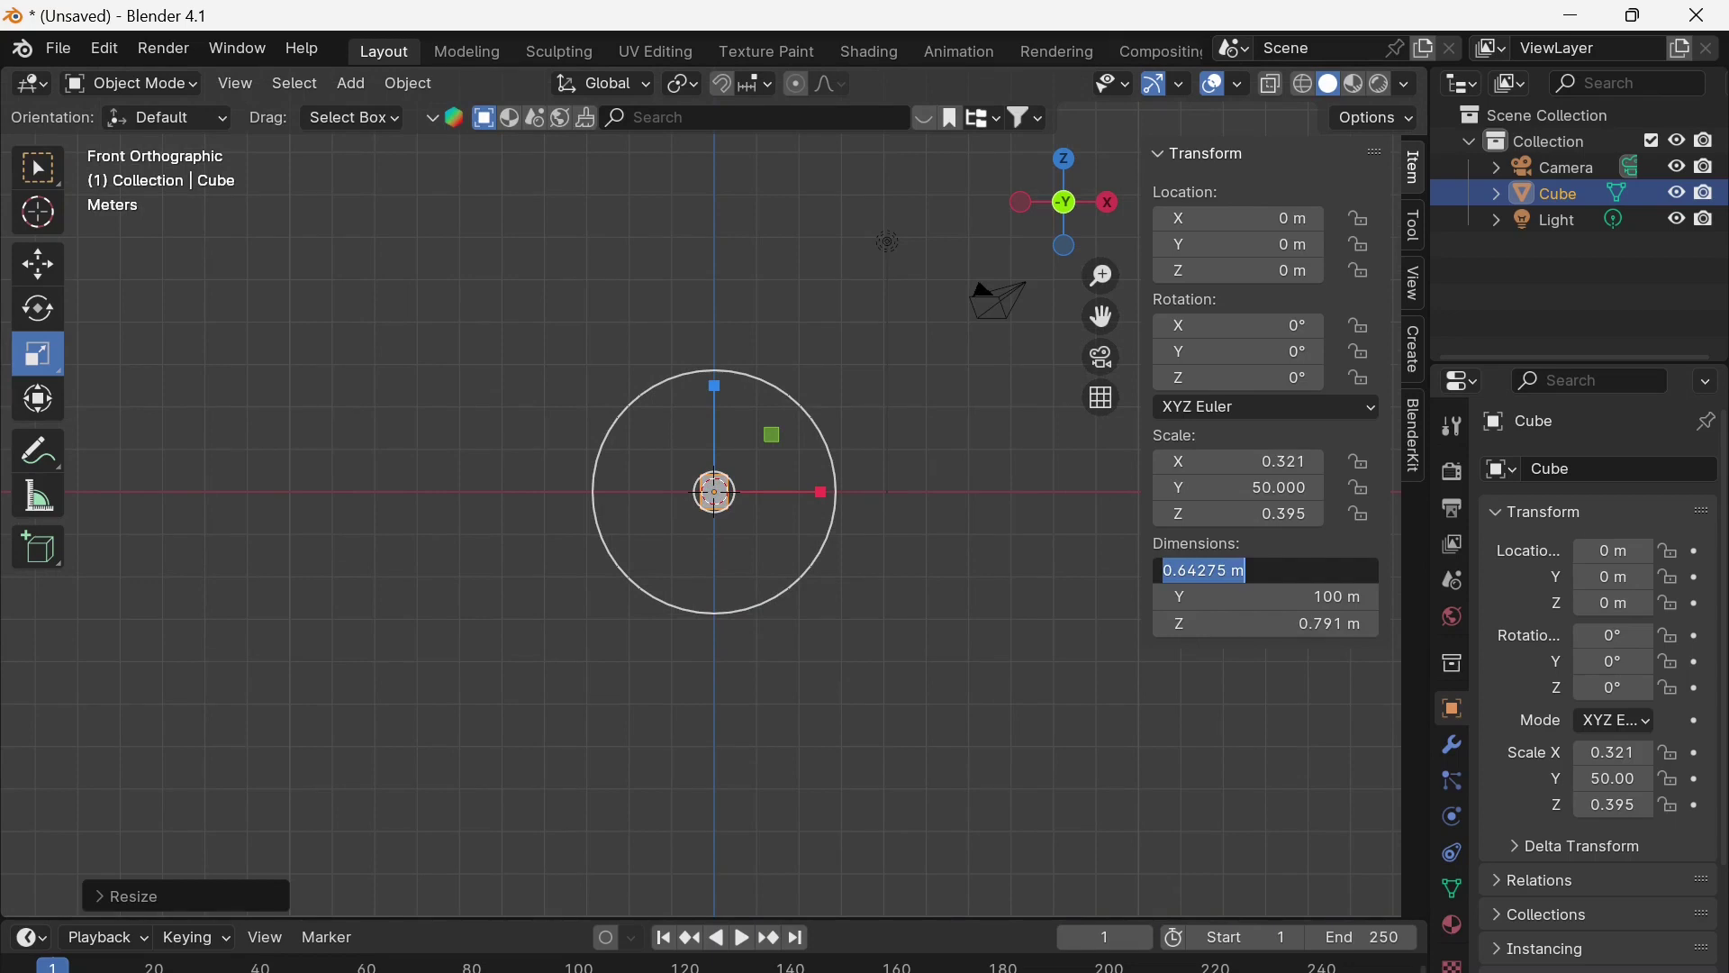
pyautogui.write('.2')
pyautogui.press('Return')
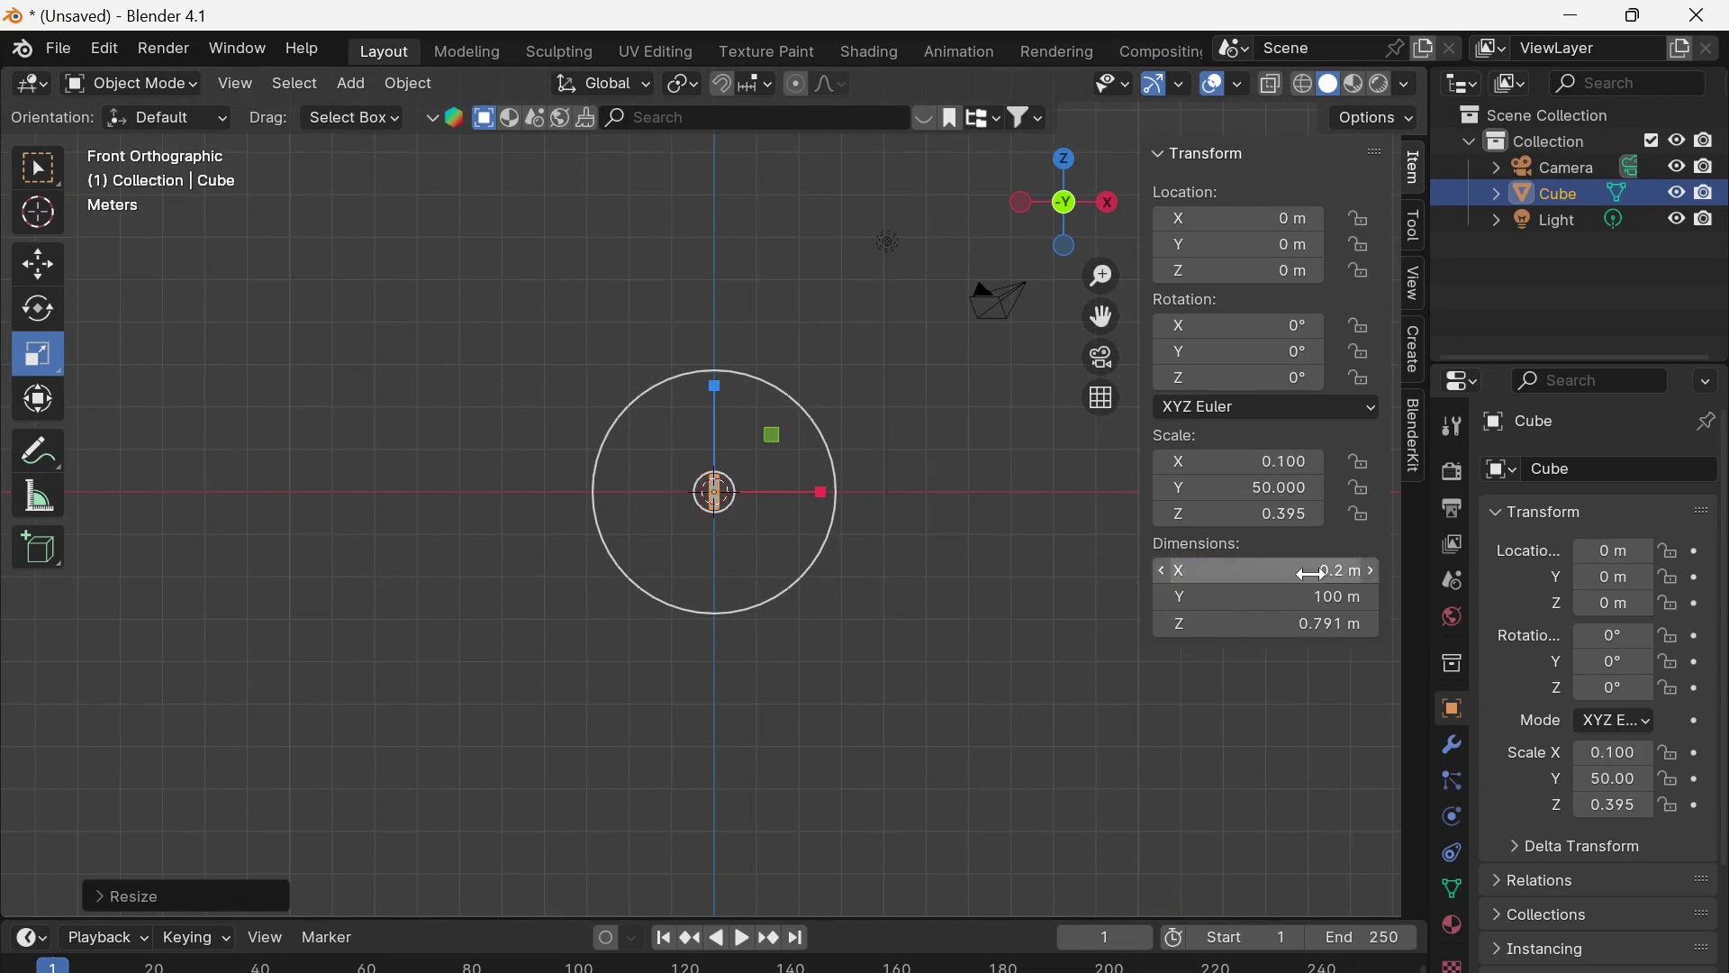
pyautogui.click(1323, 629)
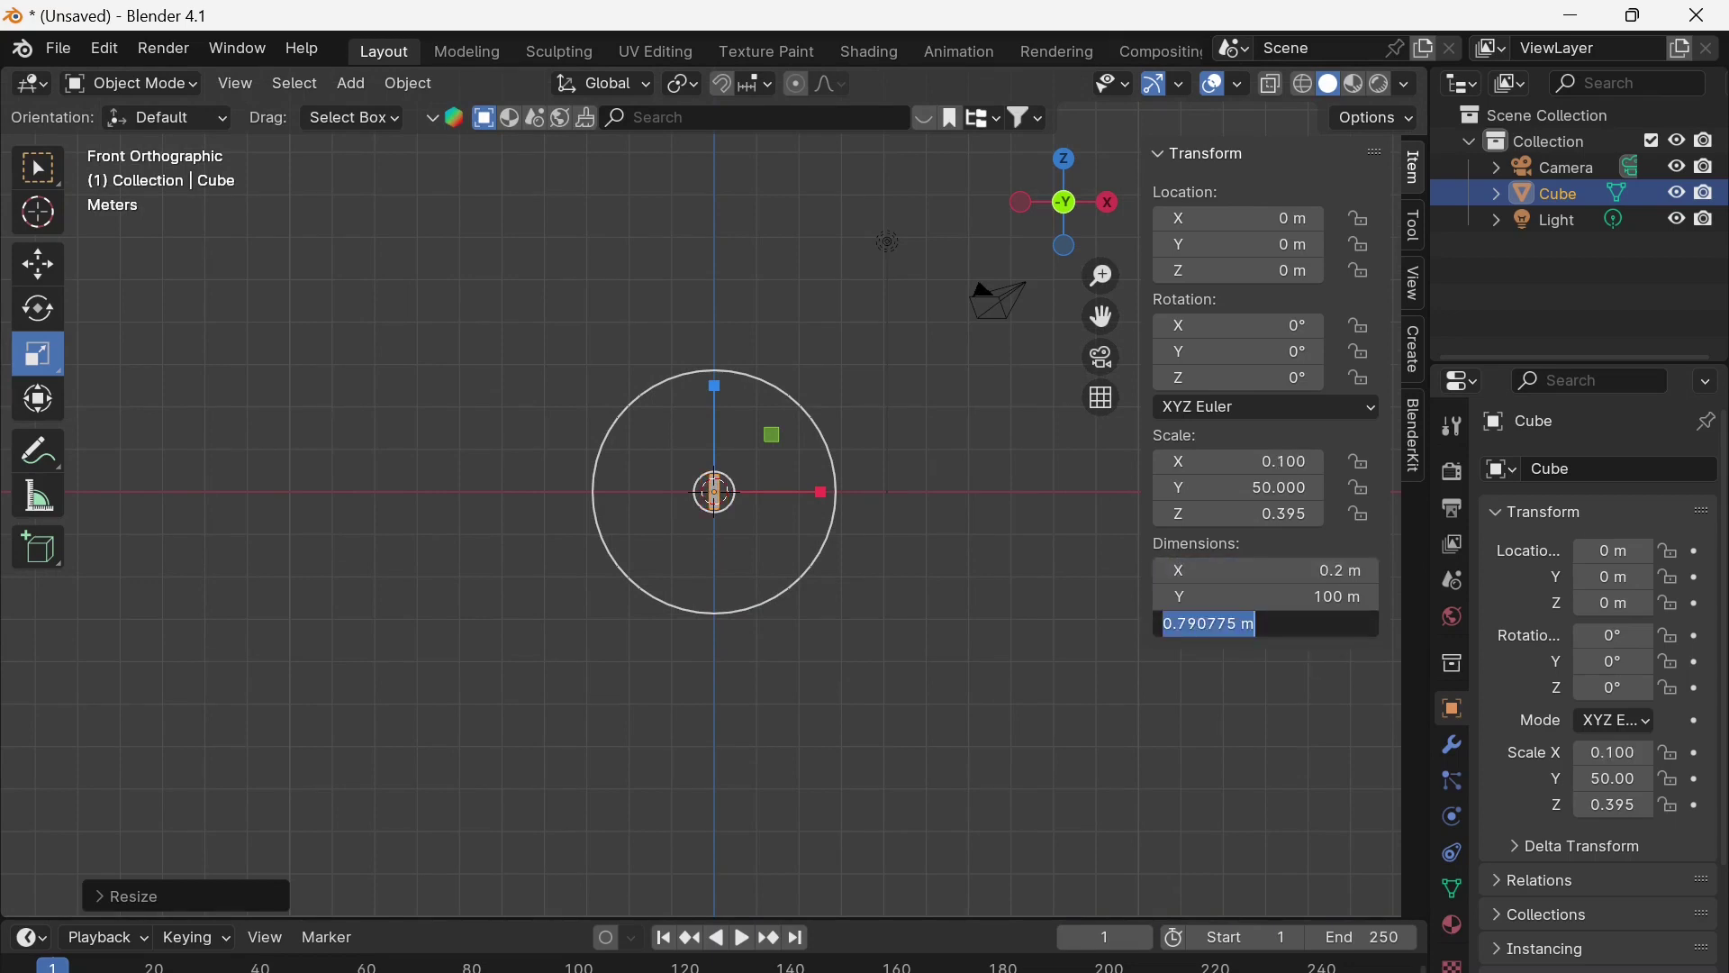
pyautogui.write('.2')
pyautogui.press('Return')
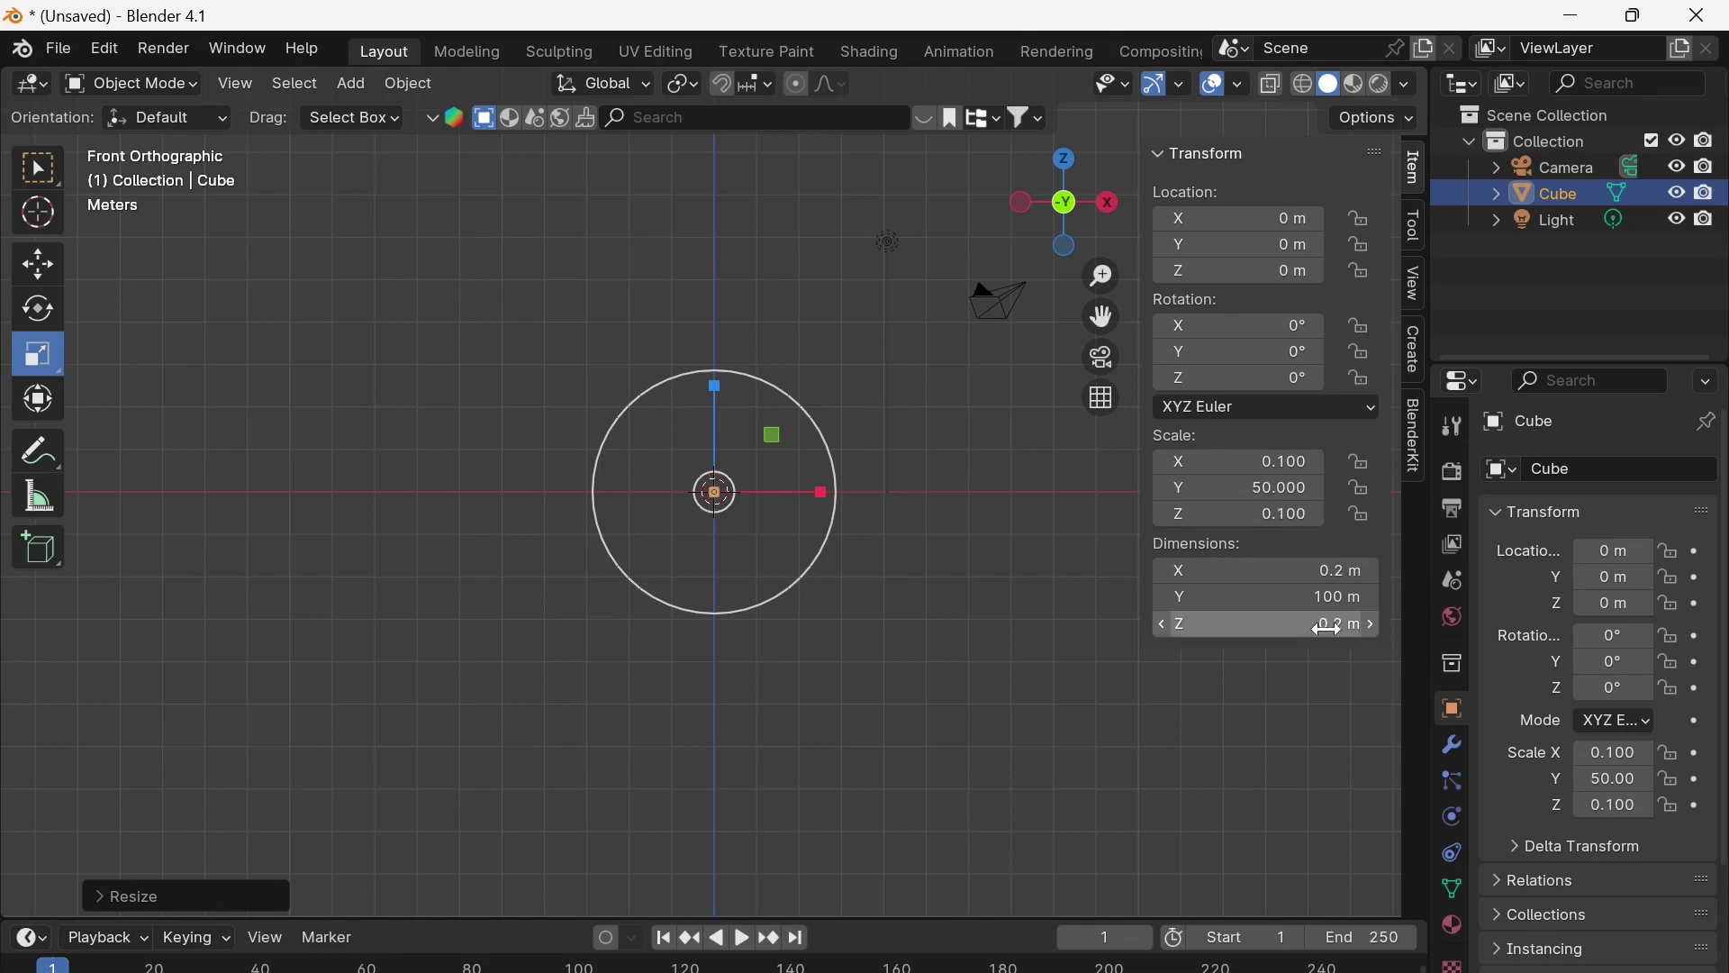
pyautogui.click(1327, 572)
pyautogui.write('.2')
pyautogui.press('Return')
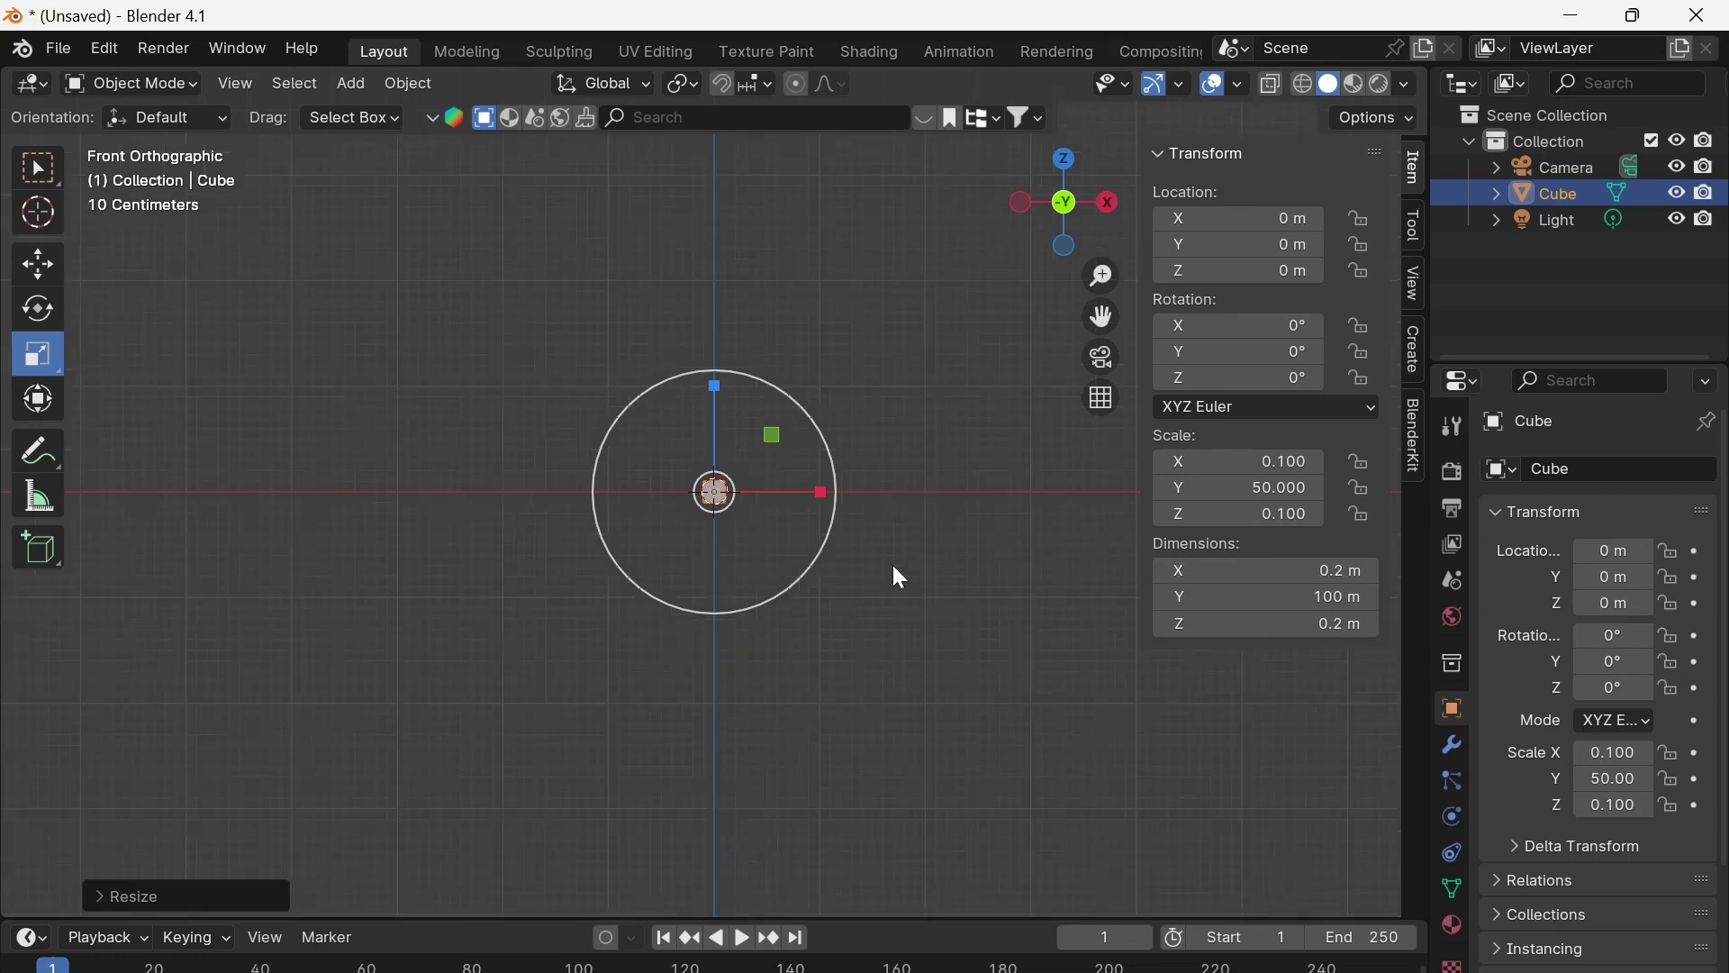
# Edit the beam's mesh and add single loop cuts at its middle and at the midpoint of each half
pyautogui.moveTo(872, 628); pyautogui.dragTo(541, 578, button='middle')
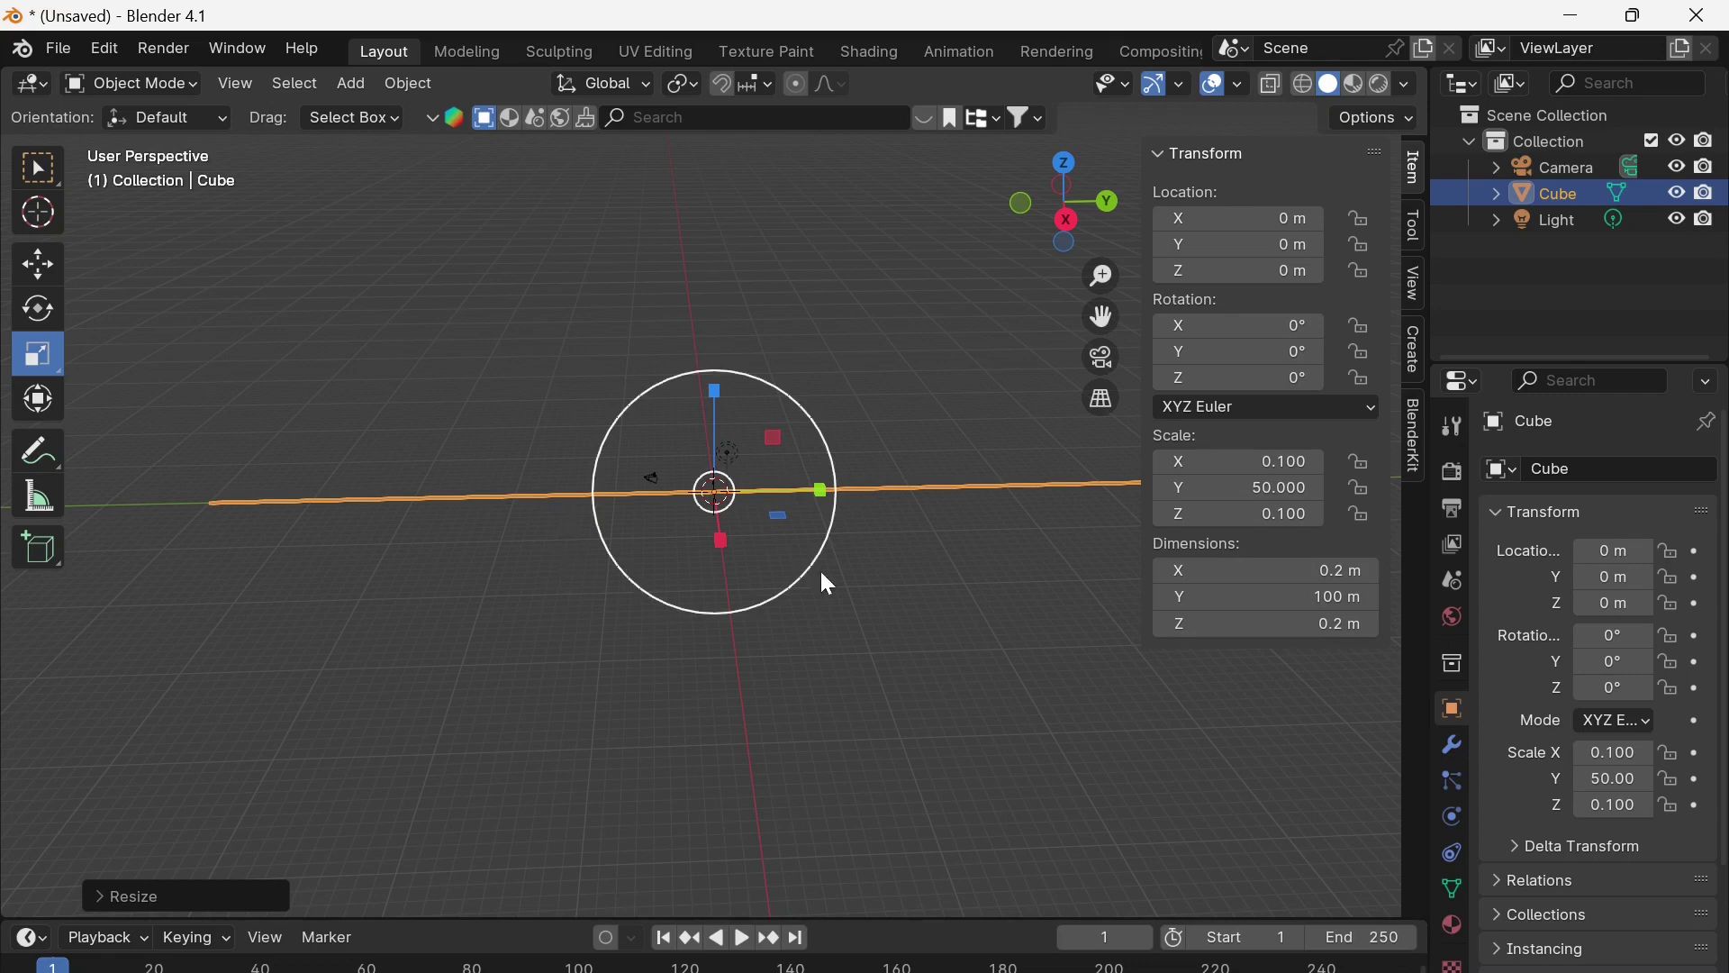
pyautogui.keyDown('shift'); pyautogui.moveTo(869, 587); pyautogui.dragTo(784, 590, button='middle'); pyautogui.keyUp('shift')
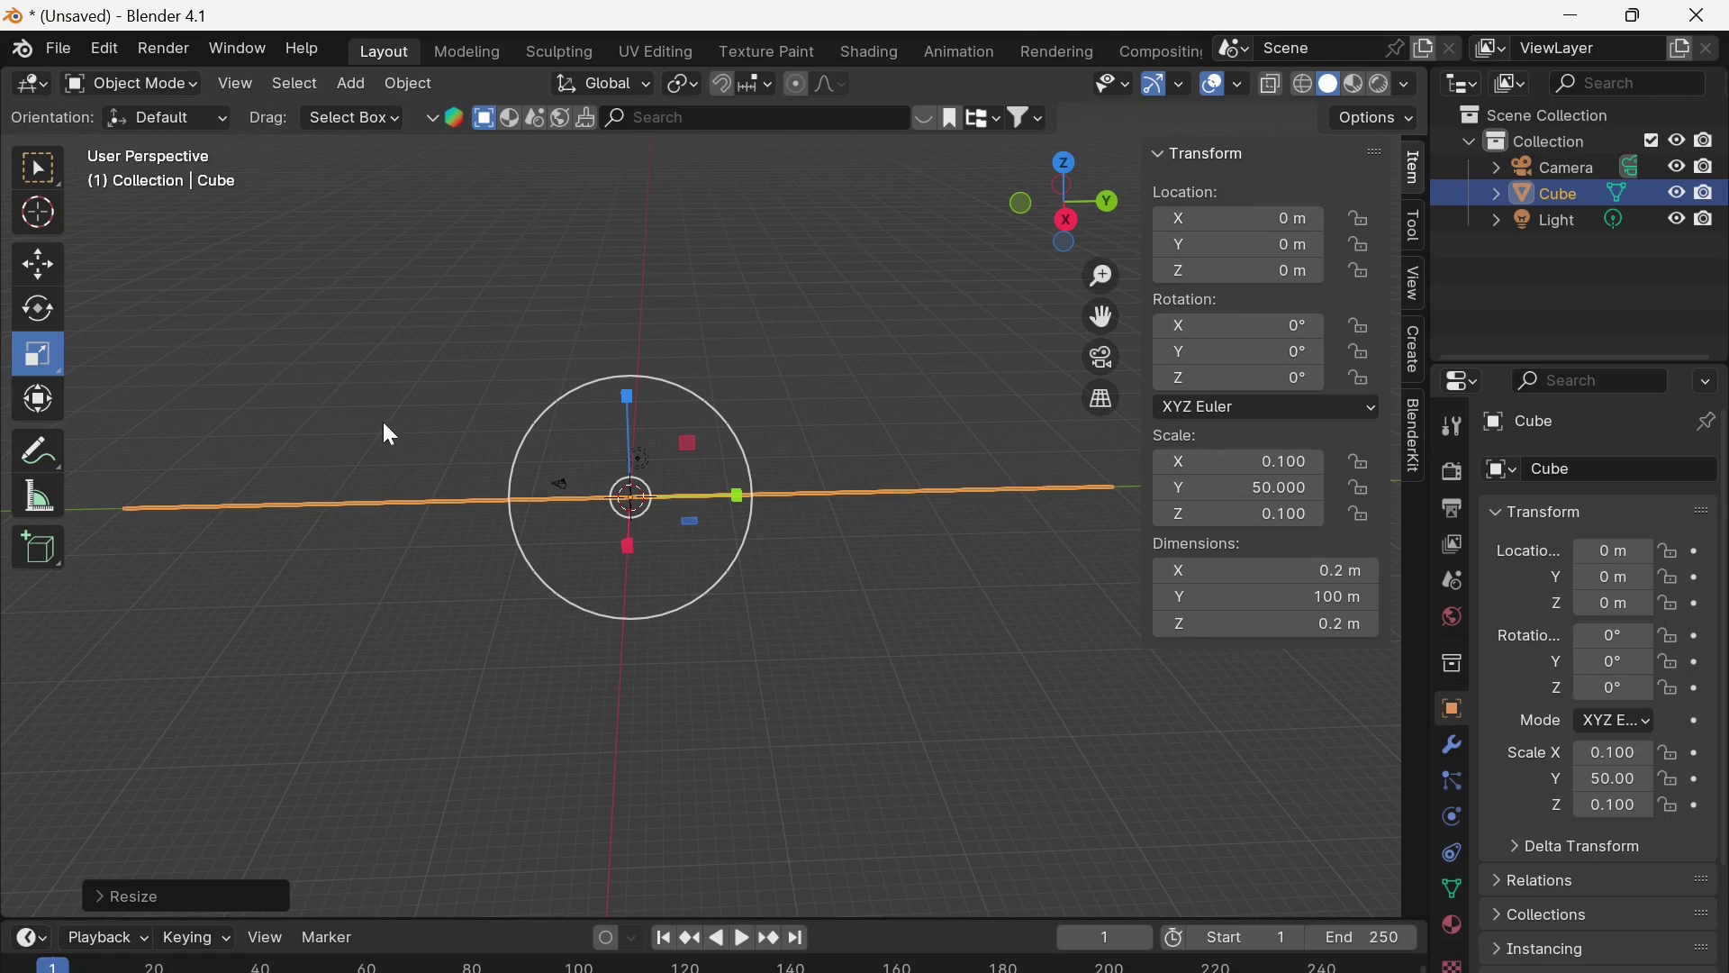
pyautogui.press('Tab')
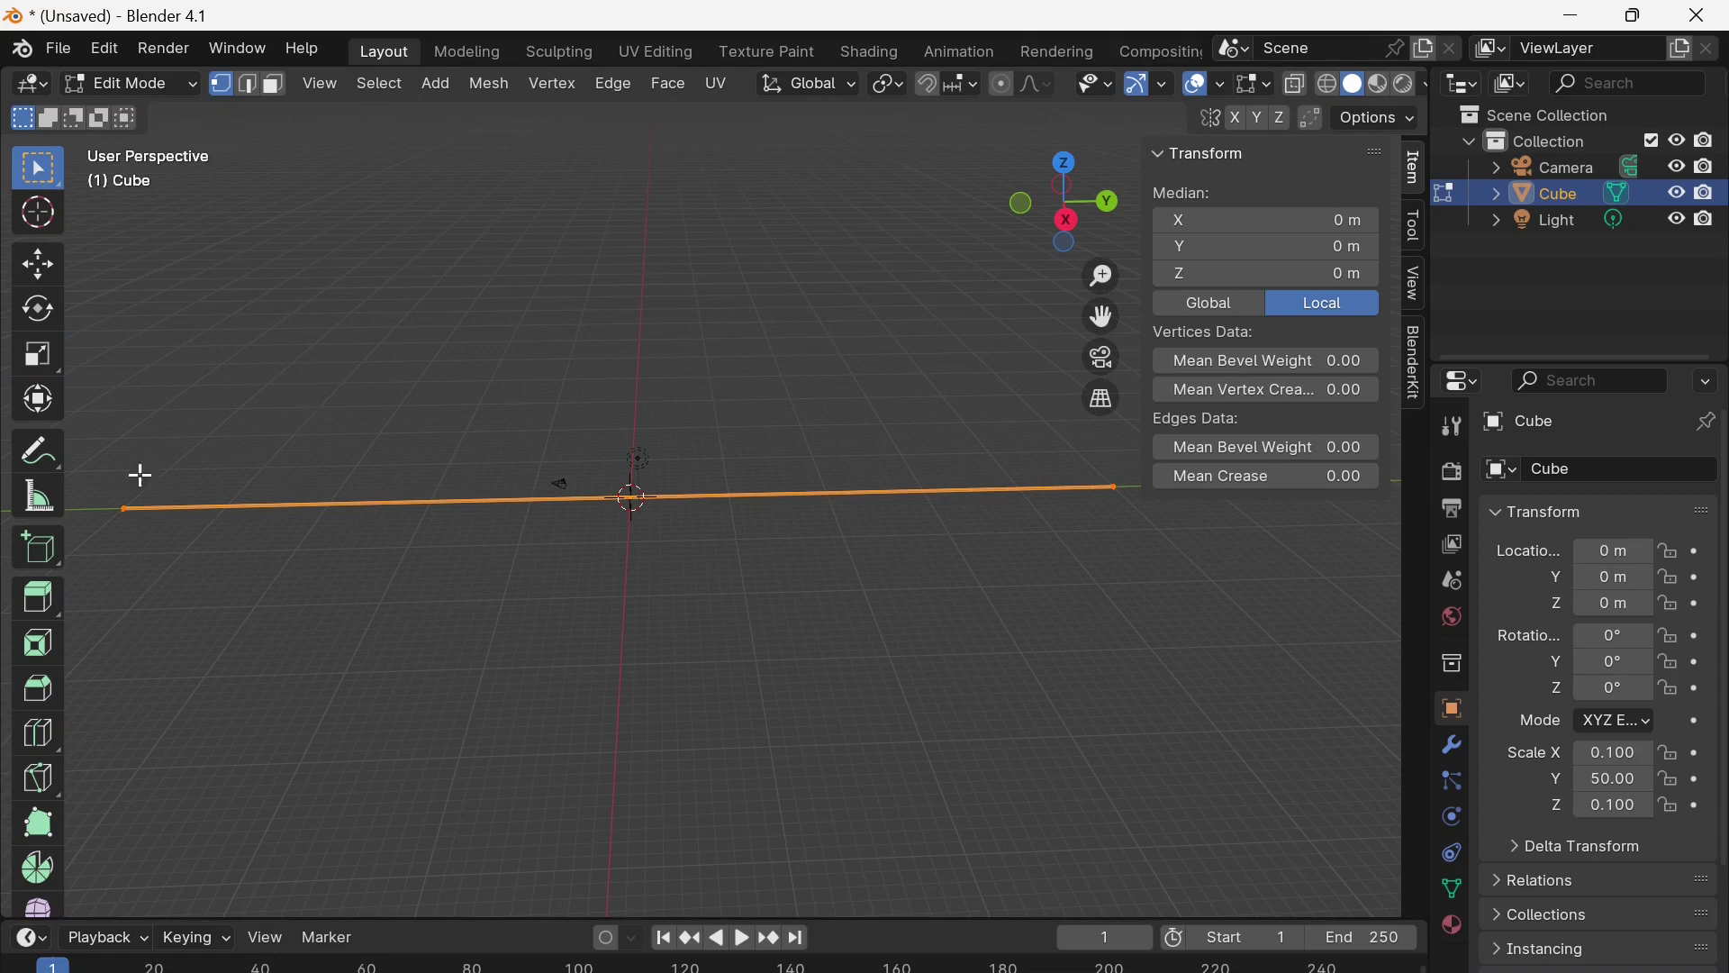
pyautogui.click(36, 744)
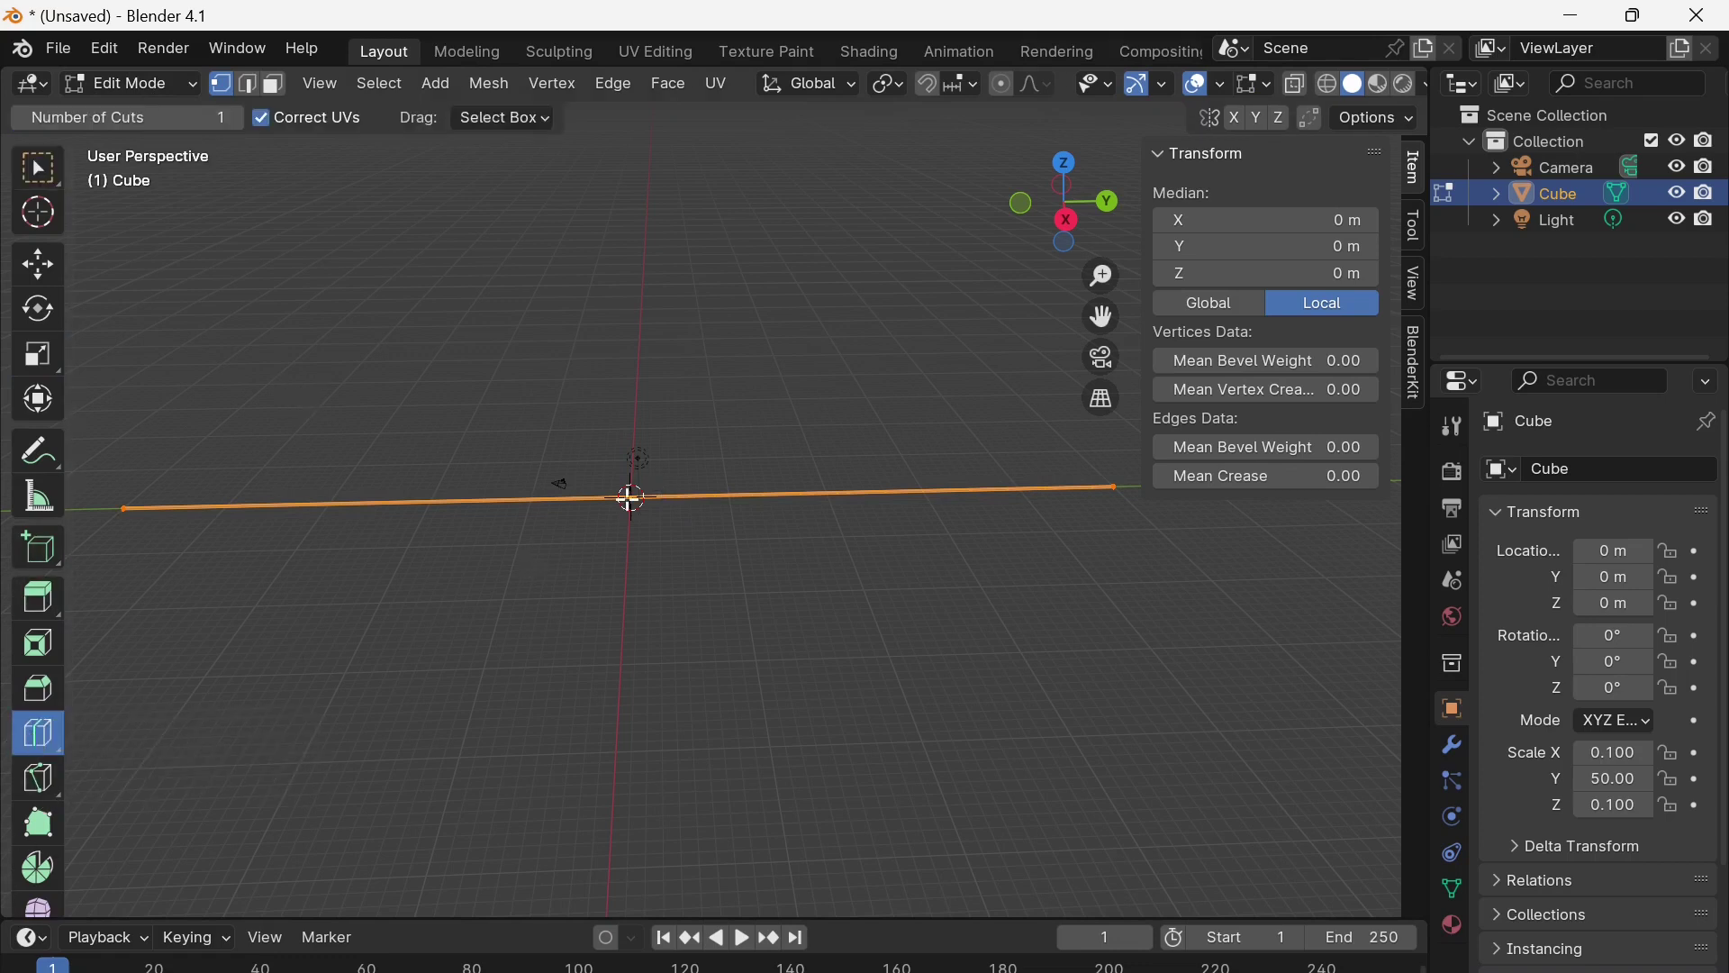
pyautogui.scroll(5, 625, 559)
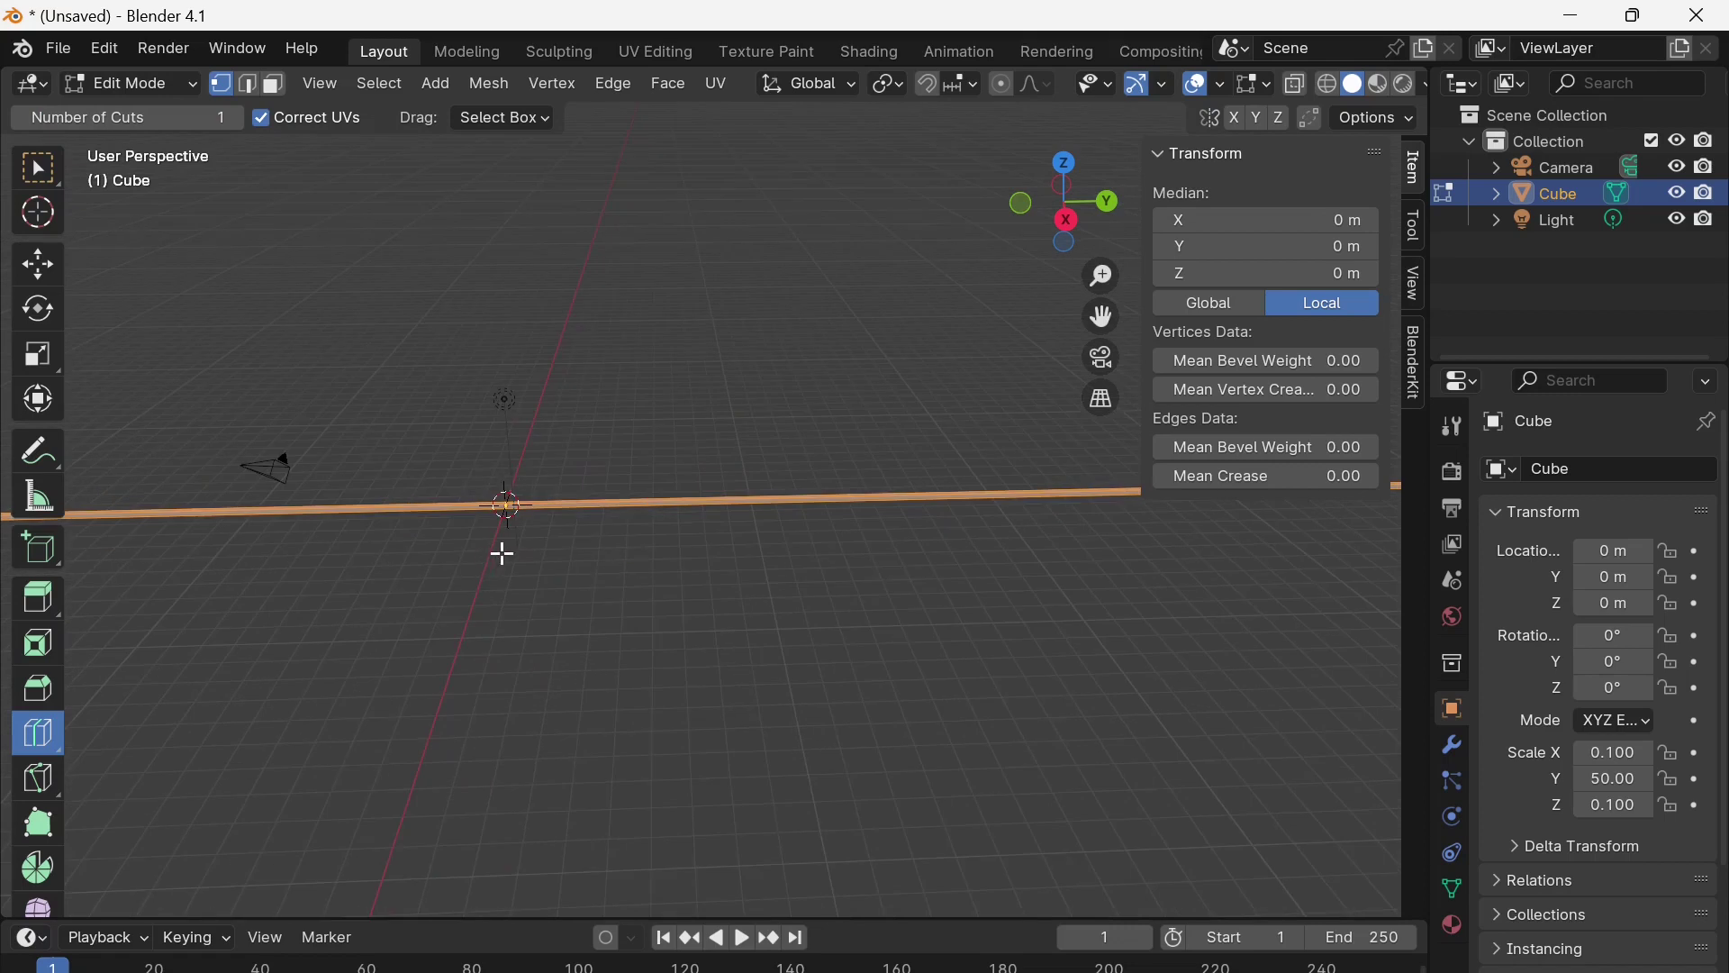
pyautogui.scroll(-4, 599, 486)
pyautogui.click(610, 494)
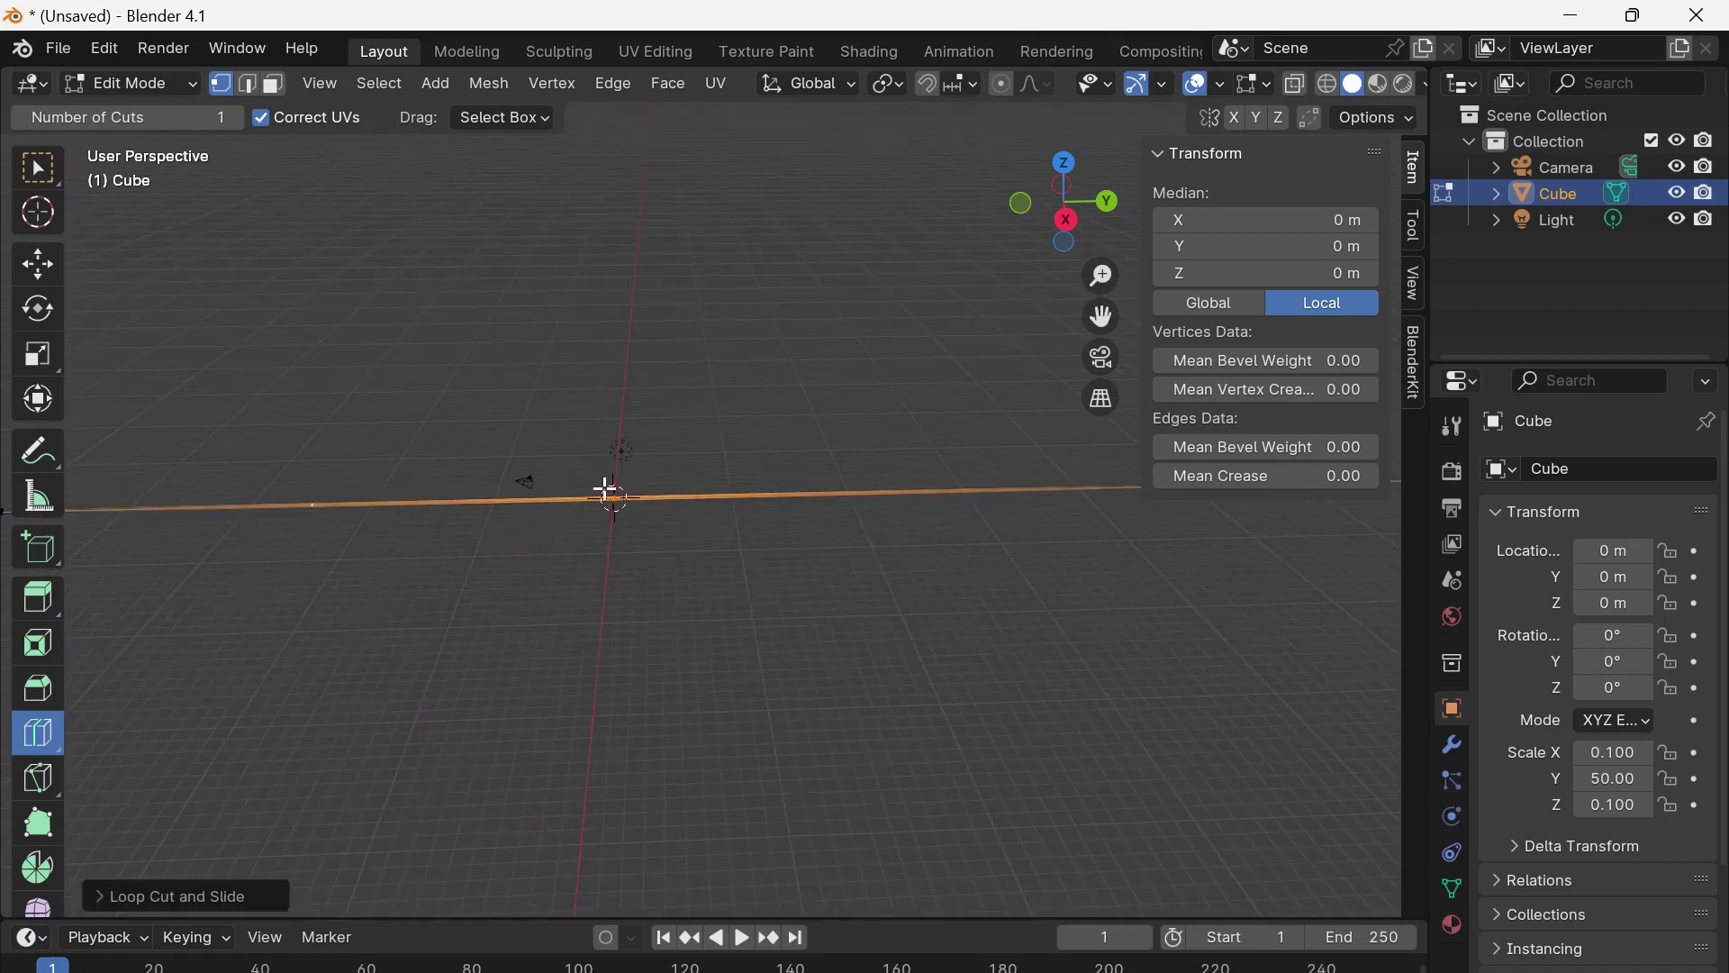
pyautogui.click(902, 481)
pyautogui.click(270, 495)
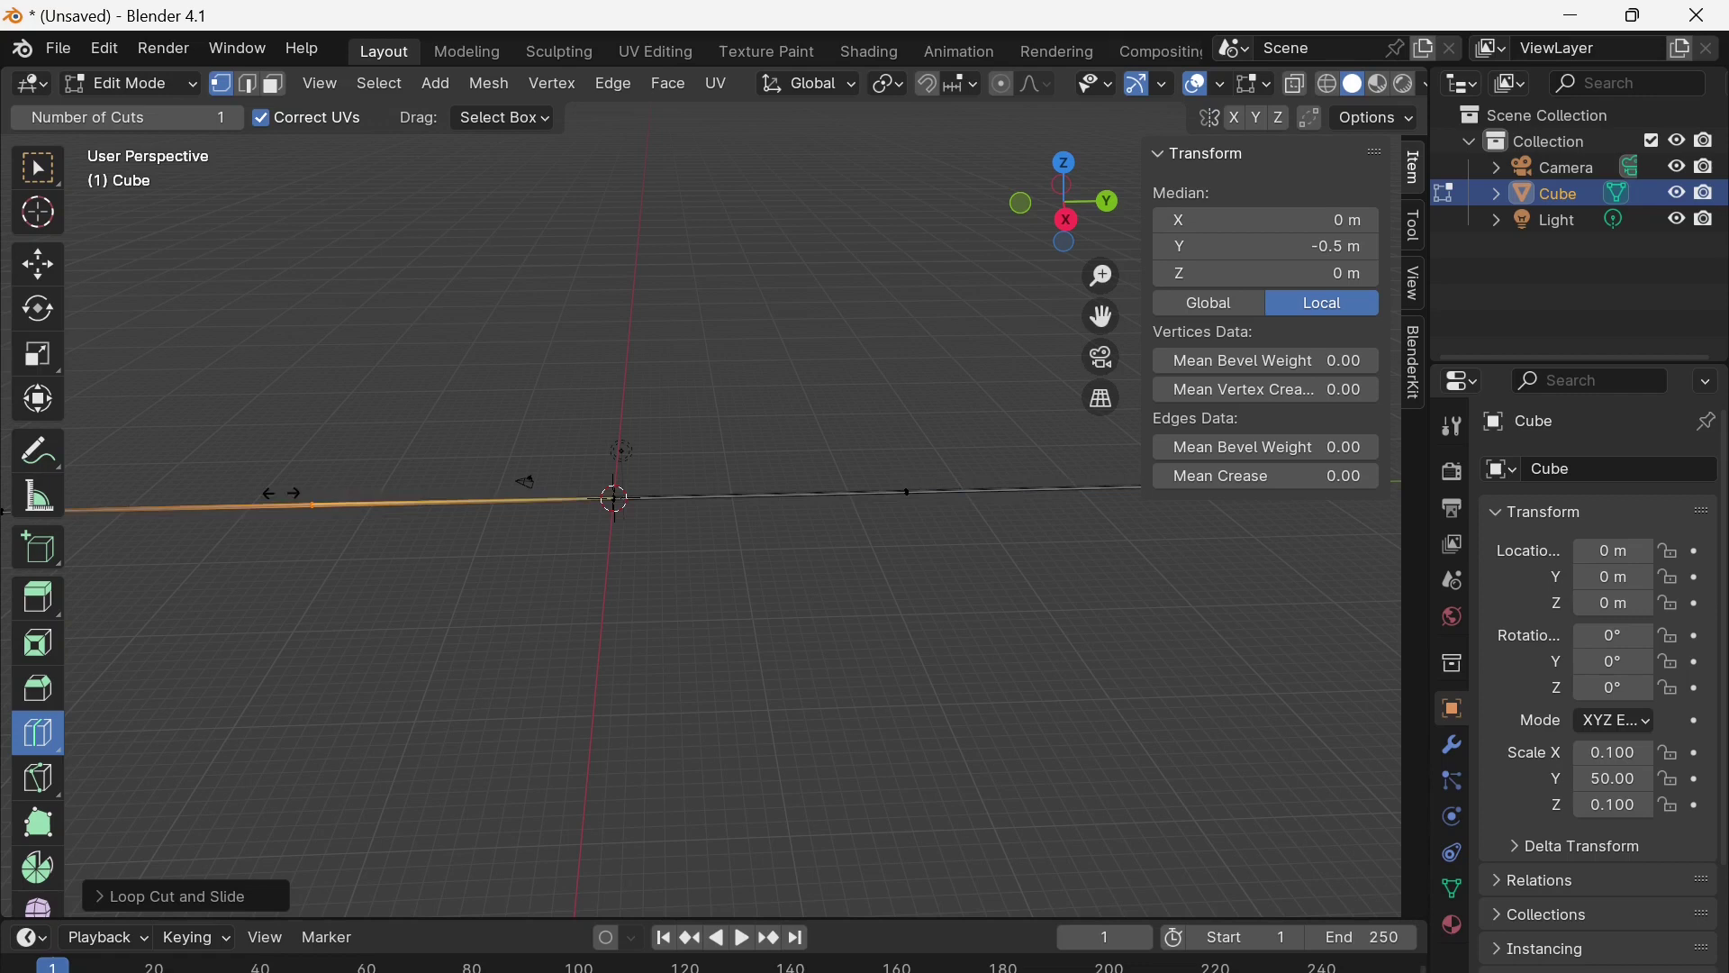
# Add a loop cut at the midpoint of each of the beam's four sections
pyautogui.scroll(-3, 360, 639)
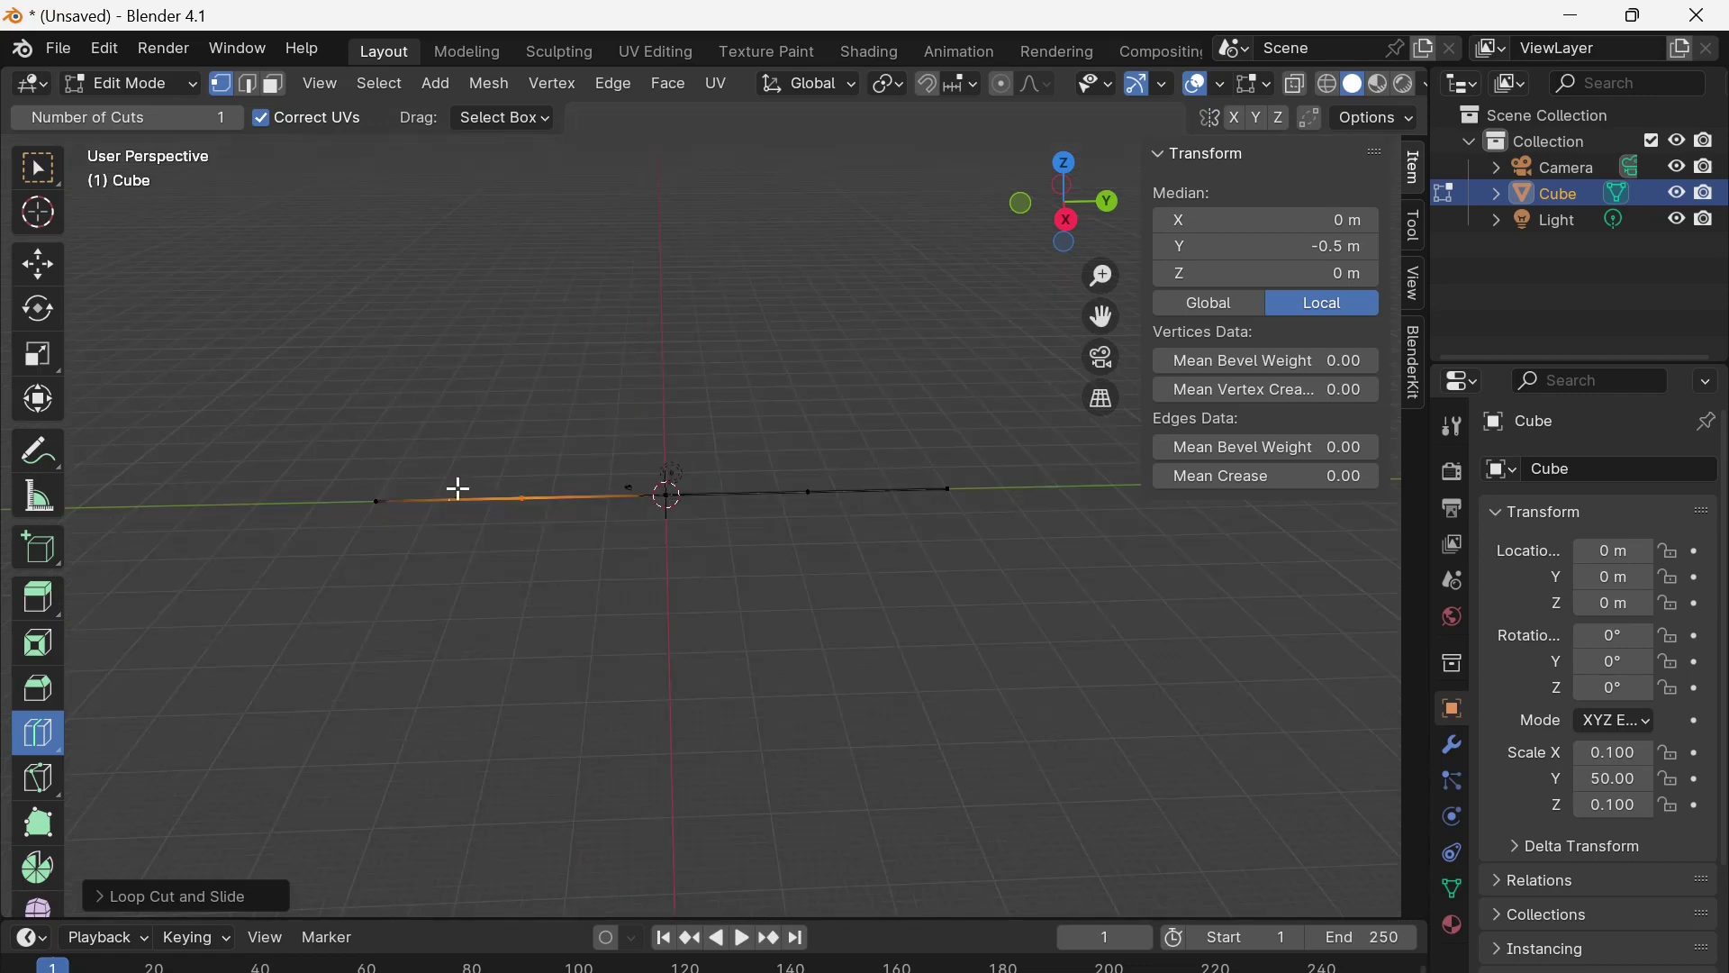
pyautogui.click(590, 491)
pyautogui.click(731, 486)
pyautogui.click(876, 480)
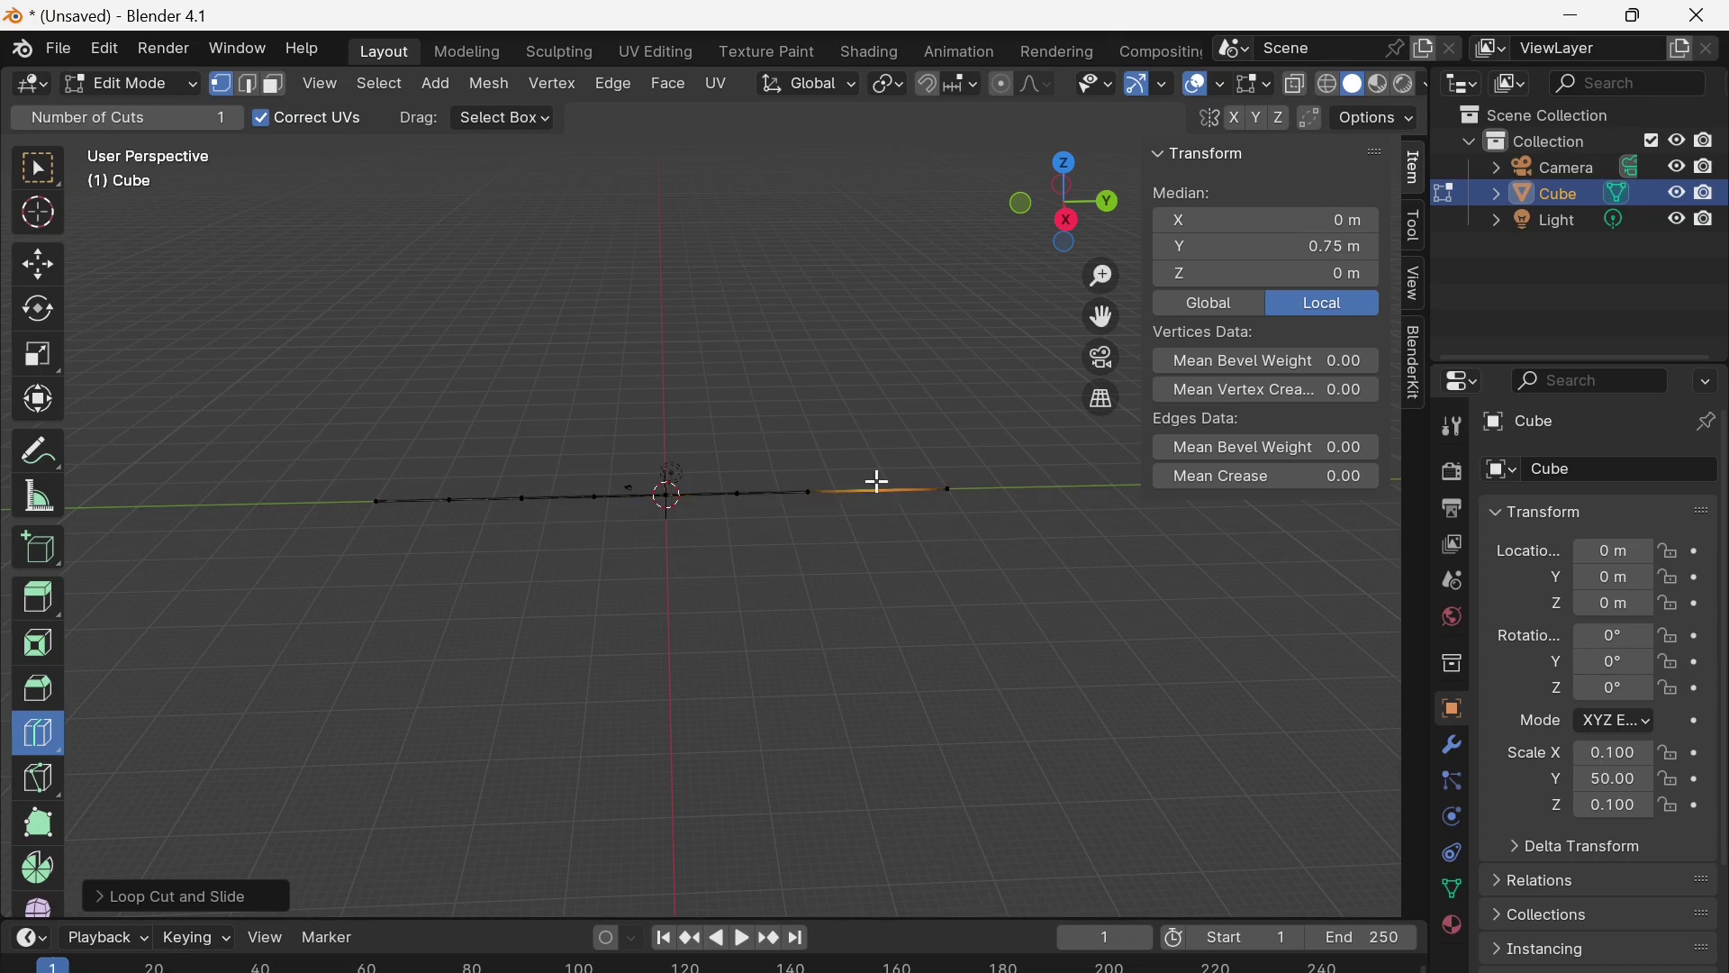
# Add another round of loop cuts along the whole beam, halving its eight sections
pyautogui.click(403, 497)
pyautogui.click(460, 493)
pyautogui.click(477, 487)
pyautogui.click(621, 487)
pyautogui.click(695, 490)
pyautogui.click(784, 481)
pyautogui.click(851, 484)
pyautogui.click(911, 479)
pyautogui.scroll(2, 586, 591)
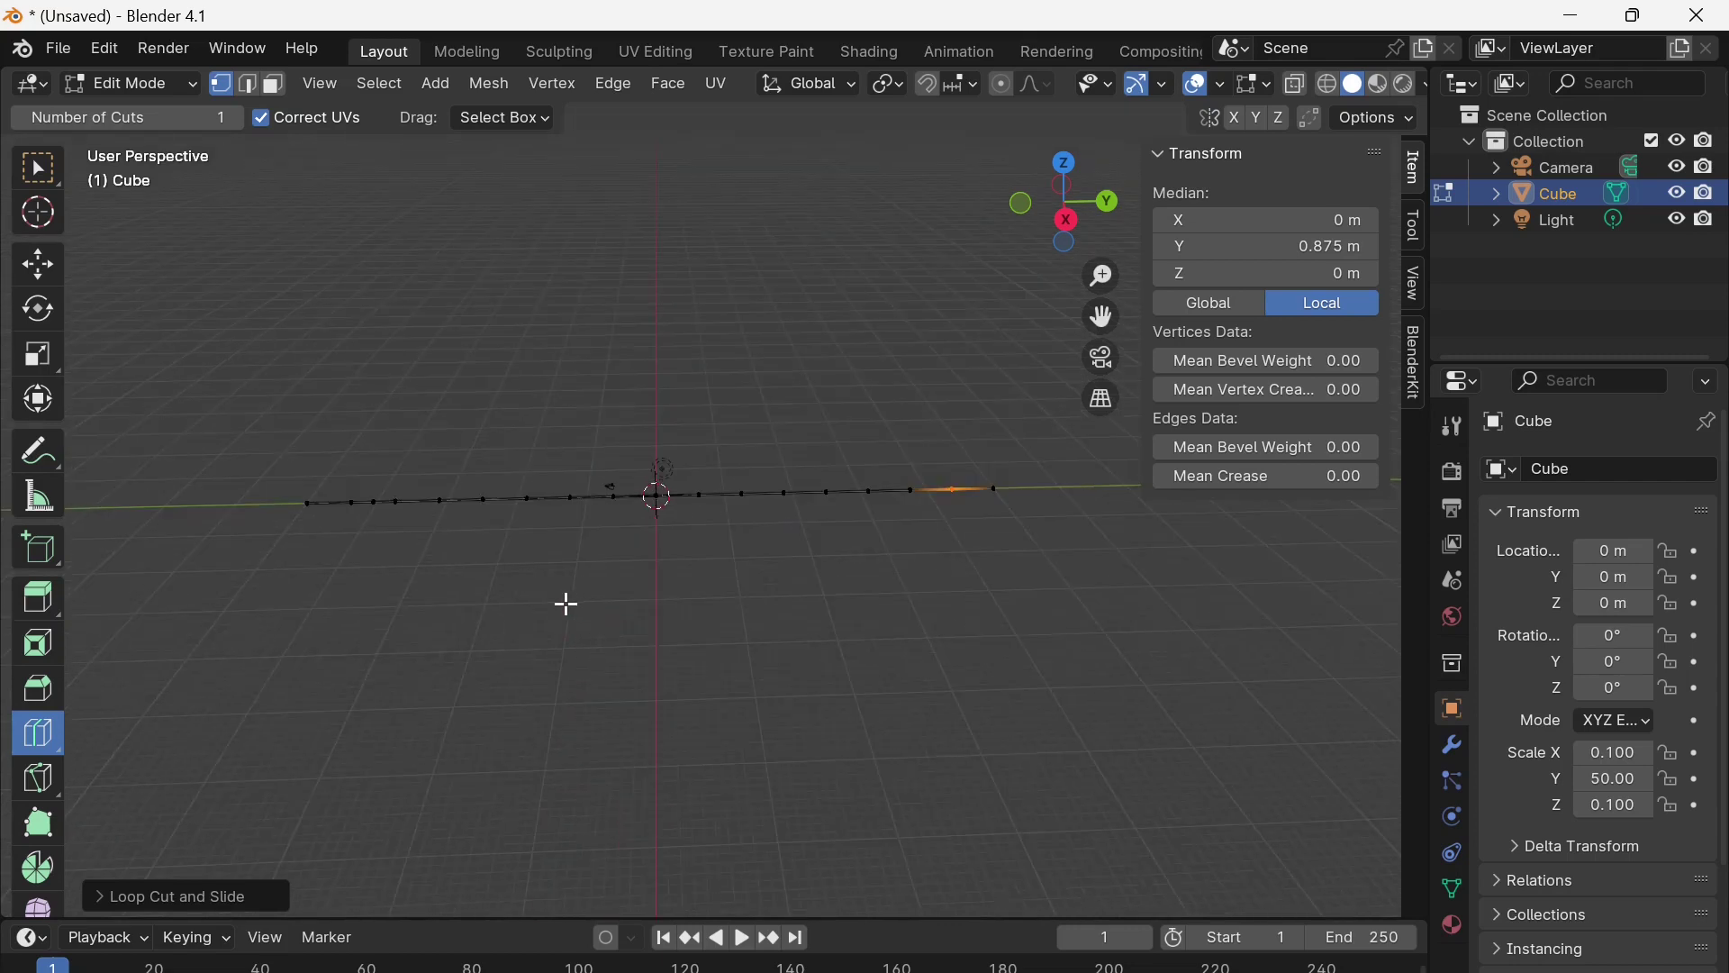
# Leave the Loop Cut tool for Select Box and return the beam to Object Mode
pyautogui.click(40, 168)
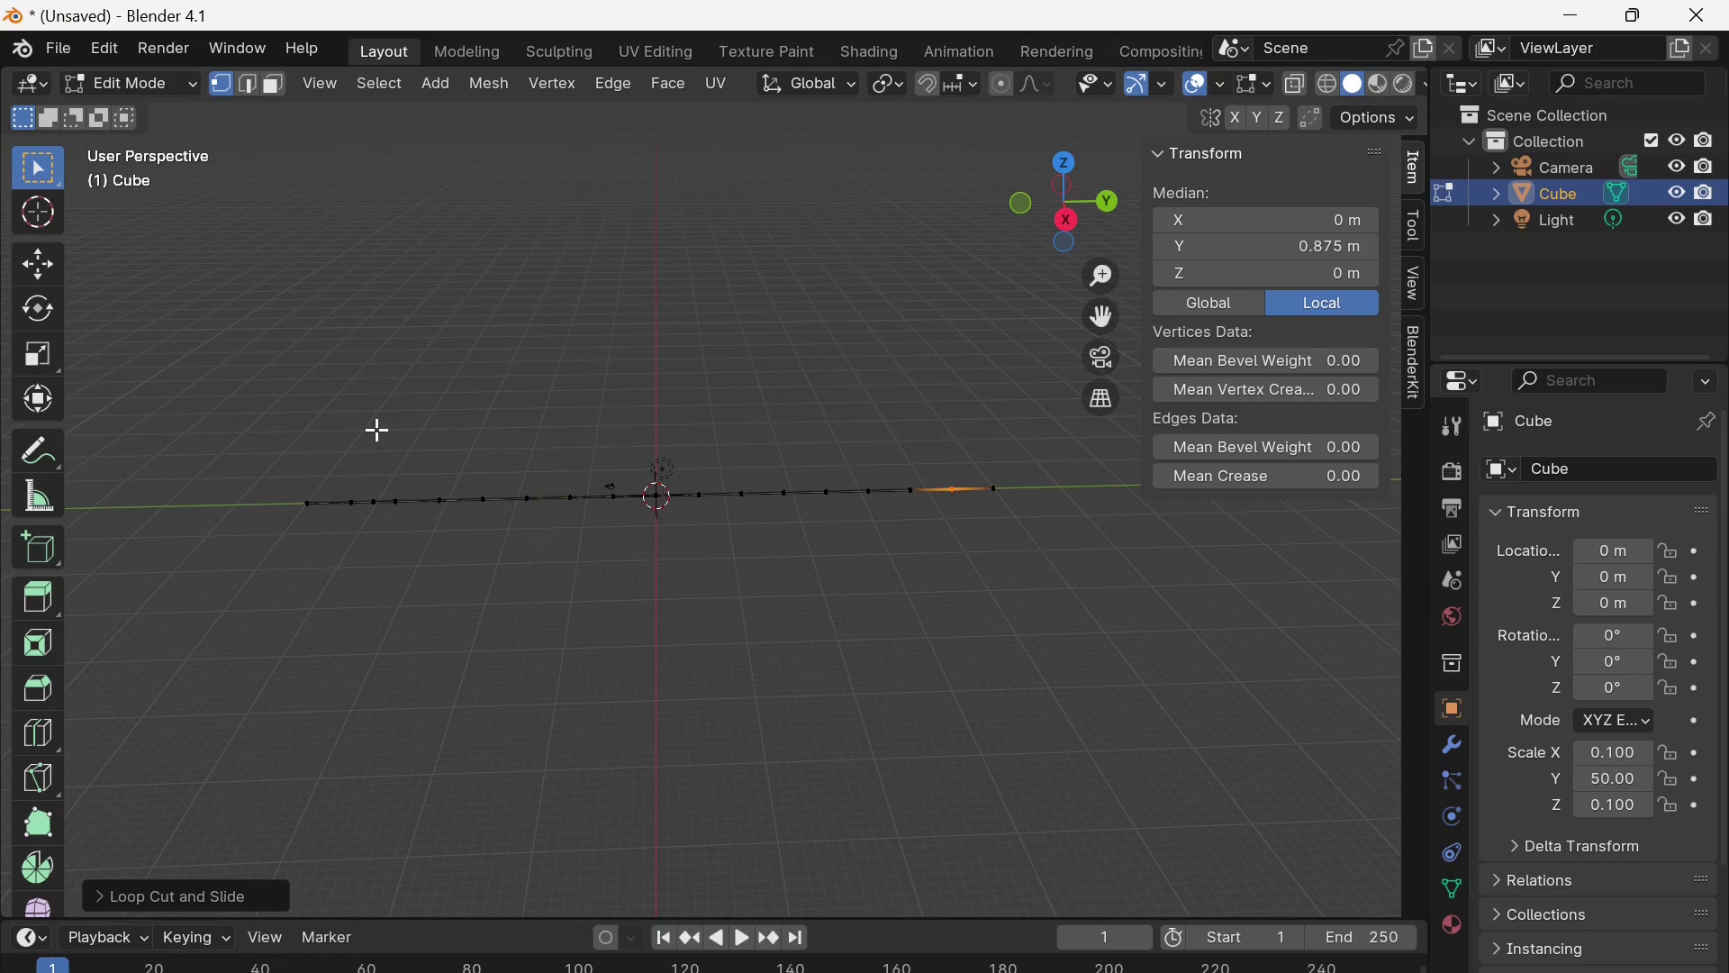
pyautogui.moveTo(616, 626)
pyautogui.mouseDown(button='middle')
pyautogui.moveTo(684, 645)
pyautogui.moveTo(671, 757)
pyautogui.moveTo(688, 590)
pyautogui.moveTo(648, 621)
pyautogui.mouseUp(button='middle')
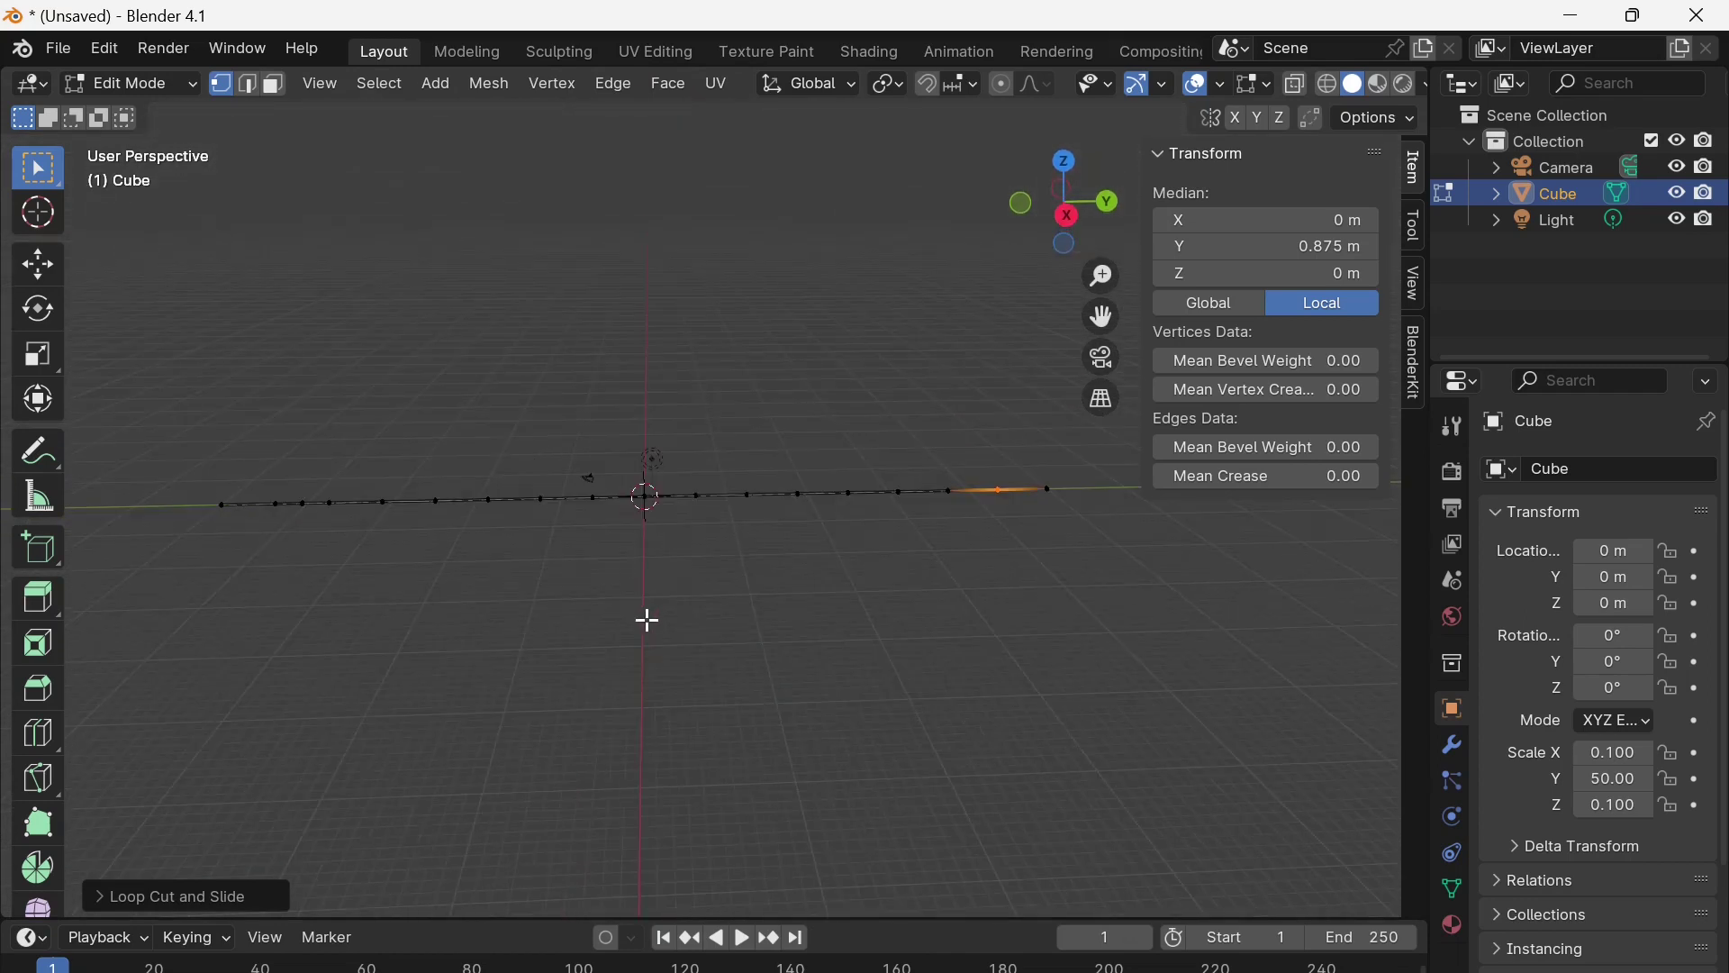
pyautogui.click(135, 83)
pyautogui.click(162, 113)
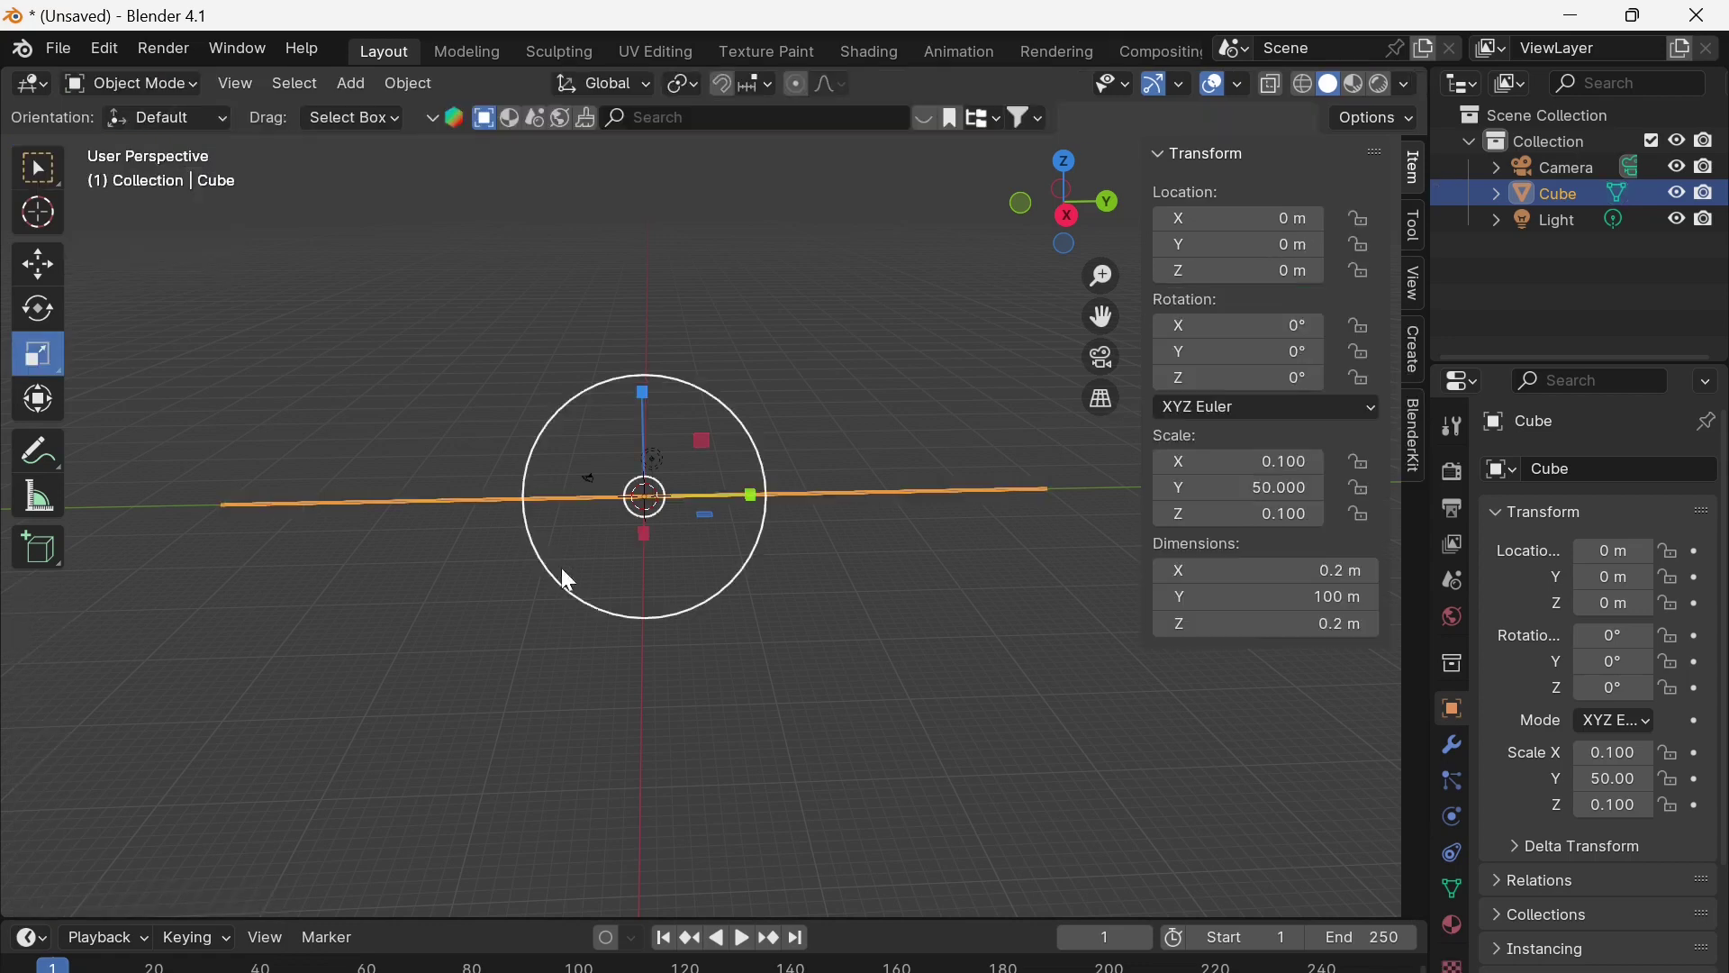
# Duplicate the long beam and offset the copy along the X axis to about -4.1 m
pyautogui.moveTo(403, 603); pyautogui.dragTo(888, 279, button='middle')
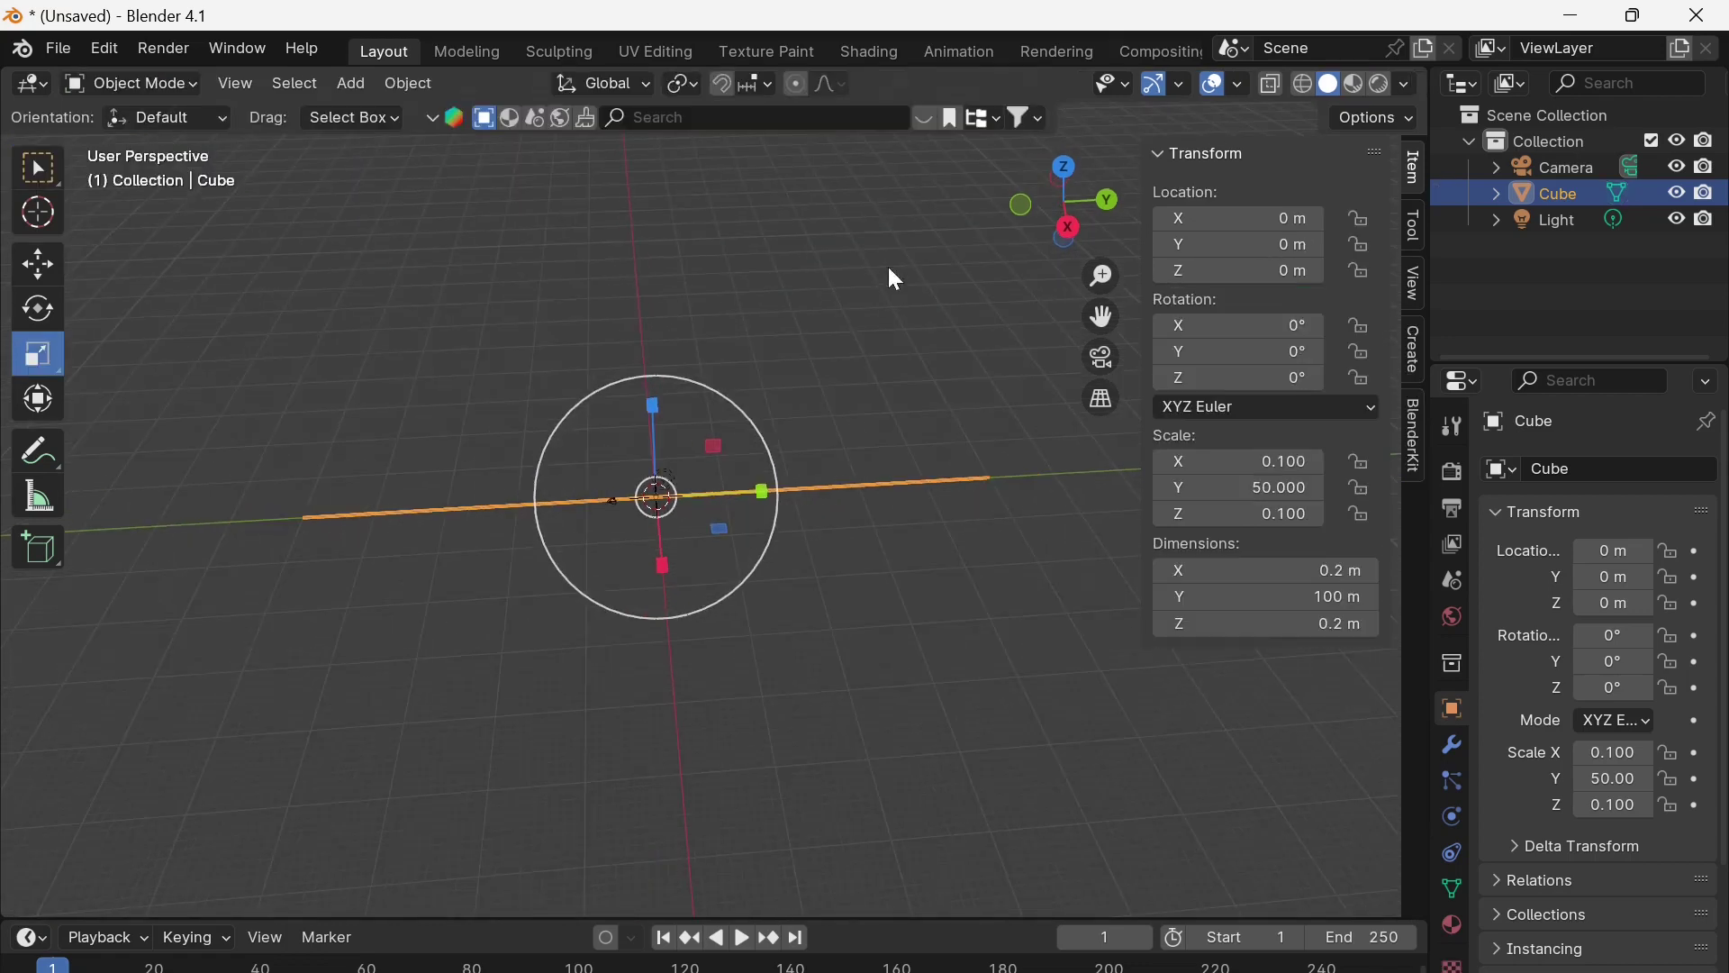
pyautogui.click(1062, 164)
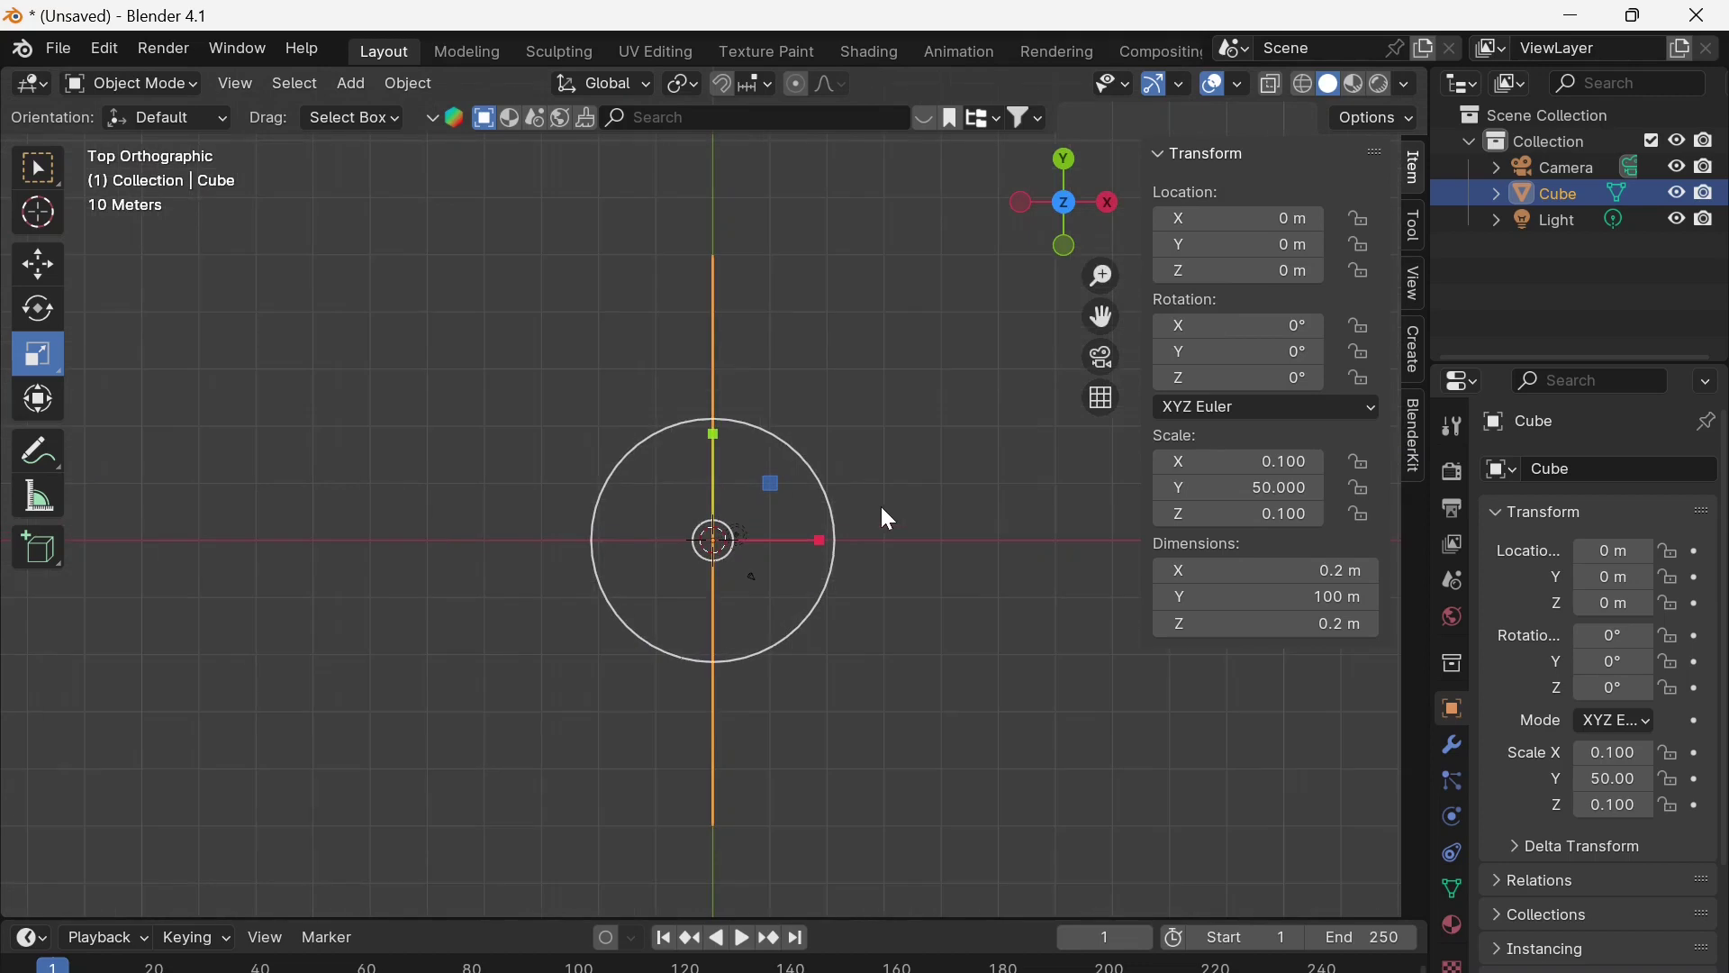
pyautogui.hotkey('shift', 'd')
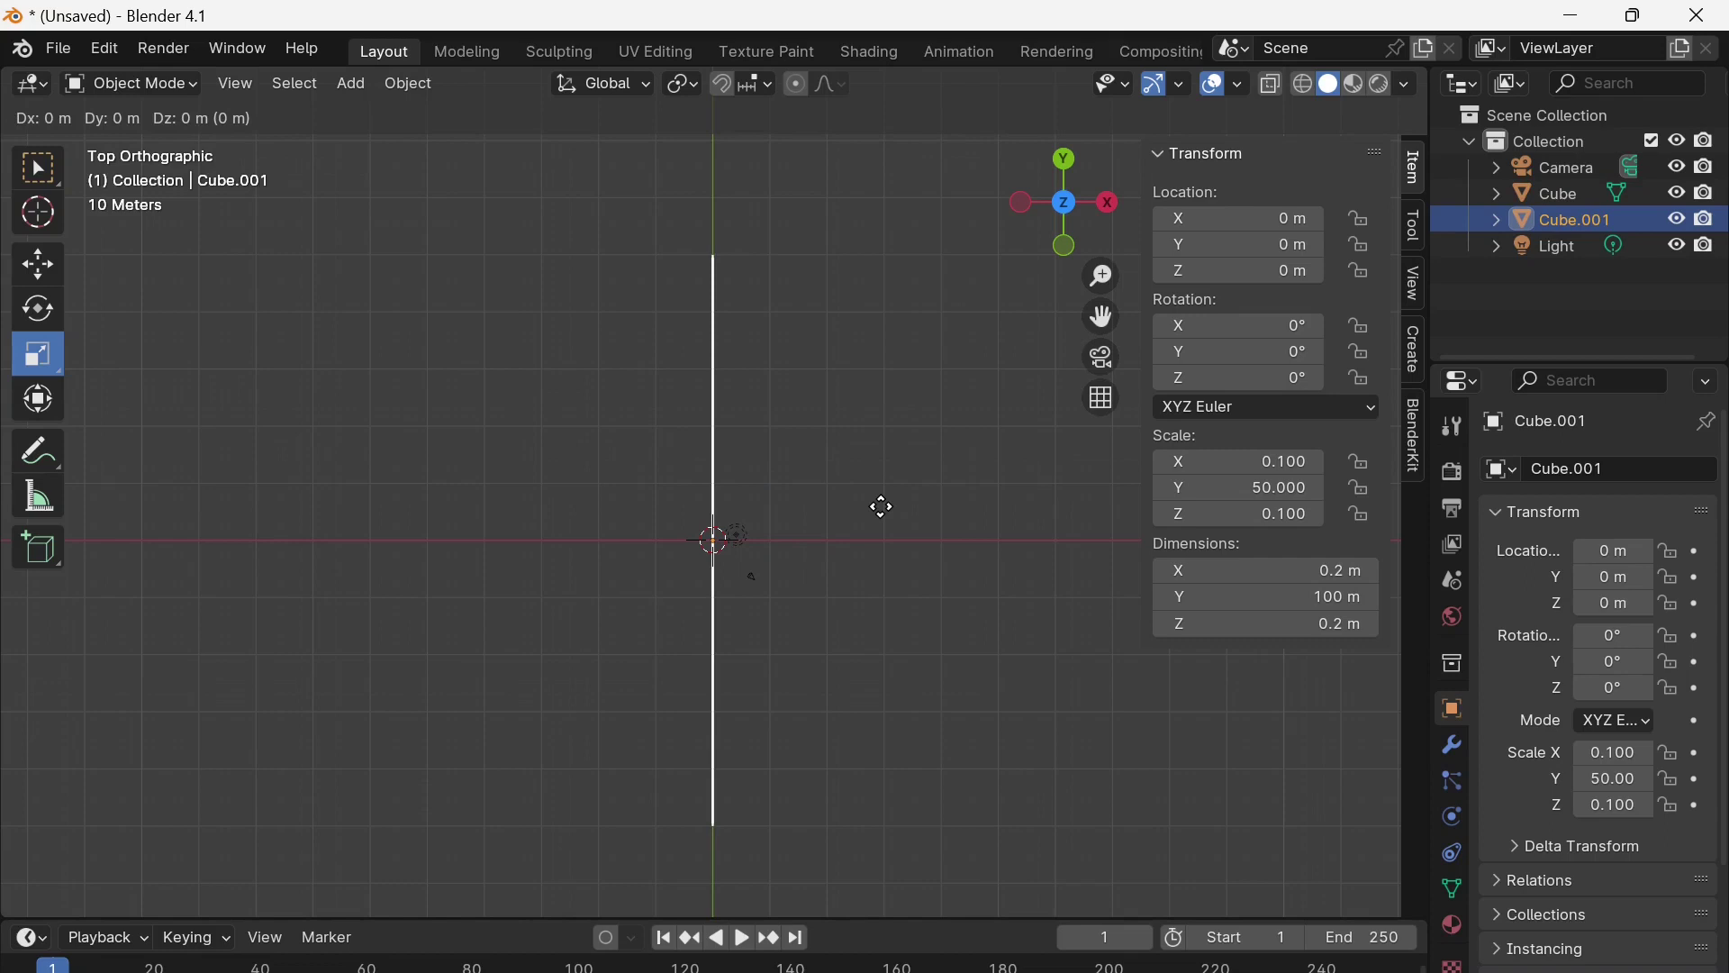
pyautogui.press('x')
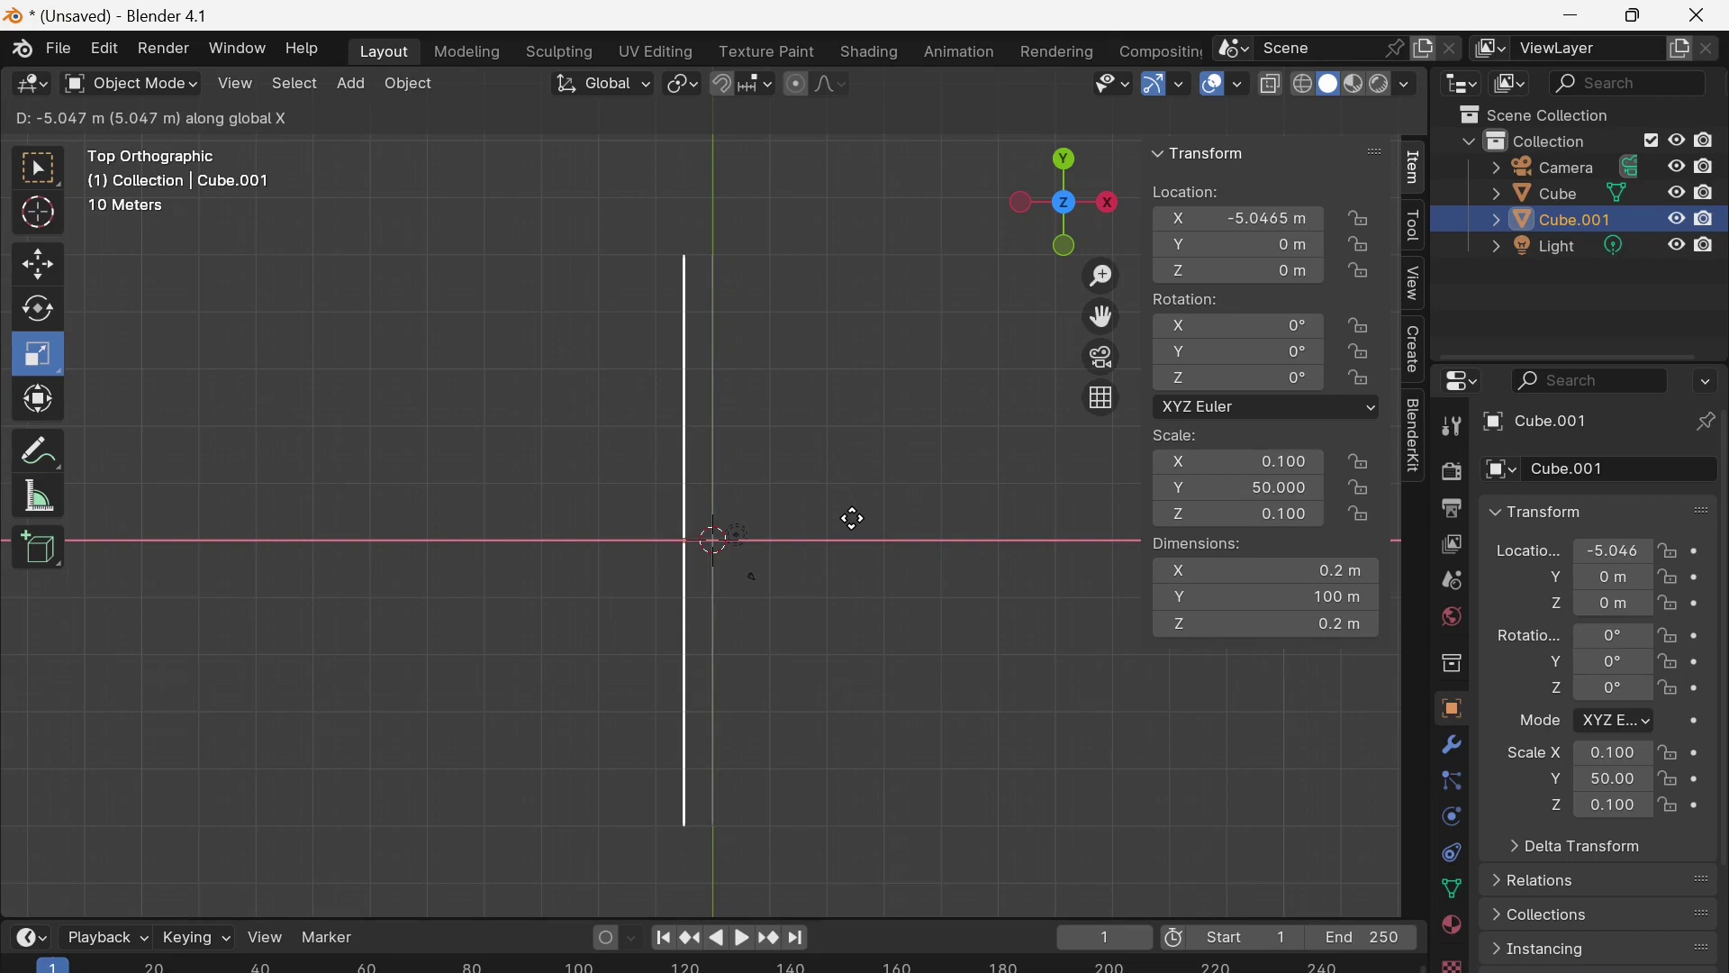
pyautogui.click(858, 520)
pyautogui.moveTo(796, 658); pyautogui.dragTo(847, 415, button='middle')
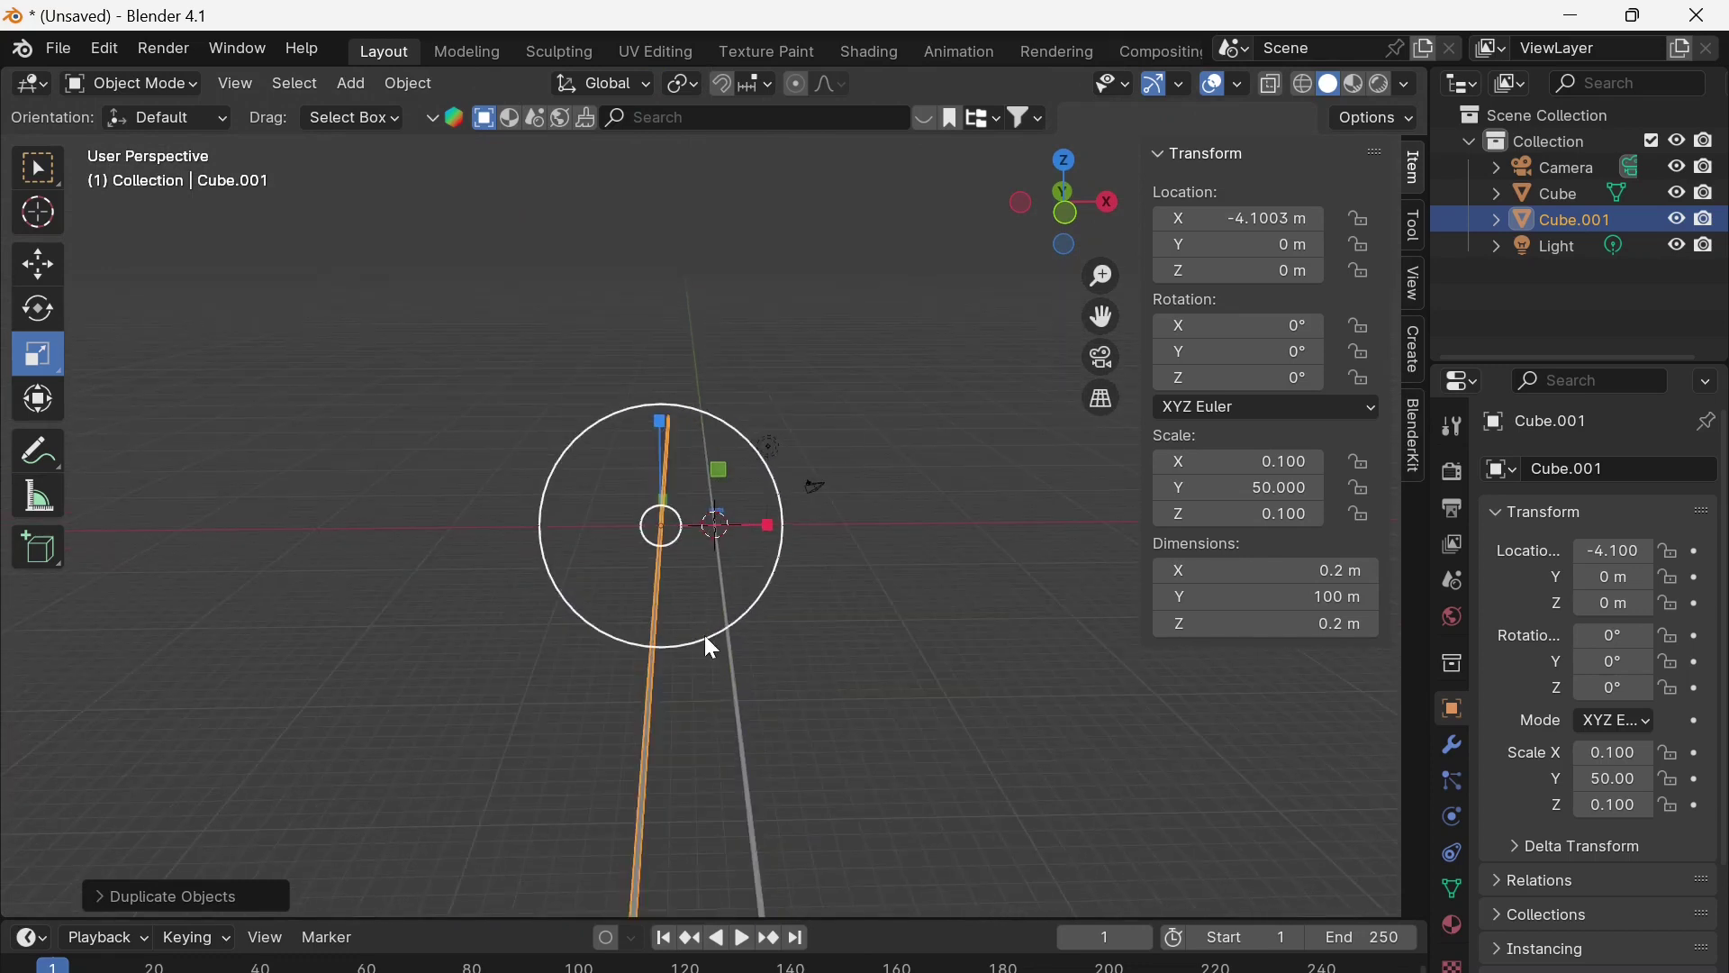
# Move the copied beam closer to the original, to about -2.18 m on the X axis
pyautogui.press('g')
pyautogui.press('x')
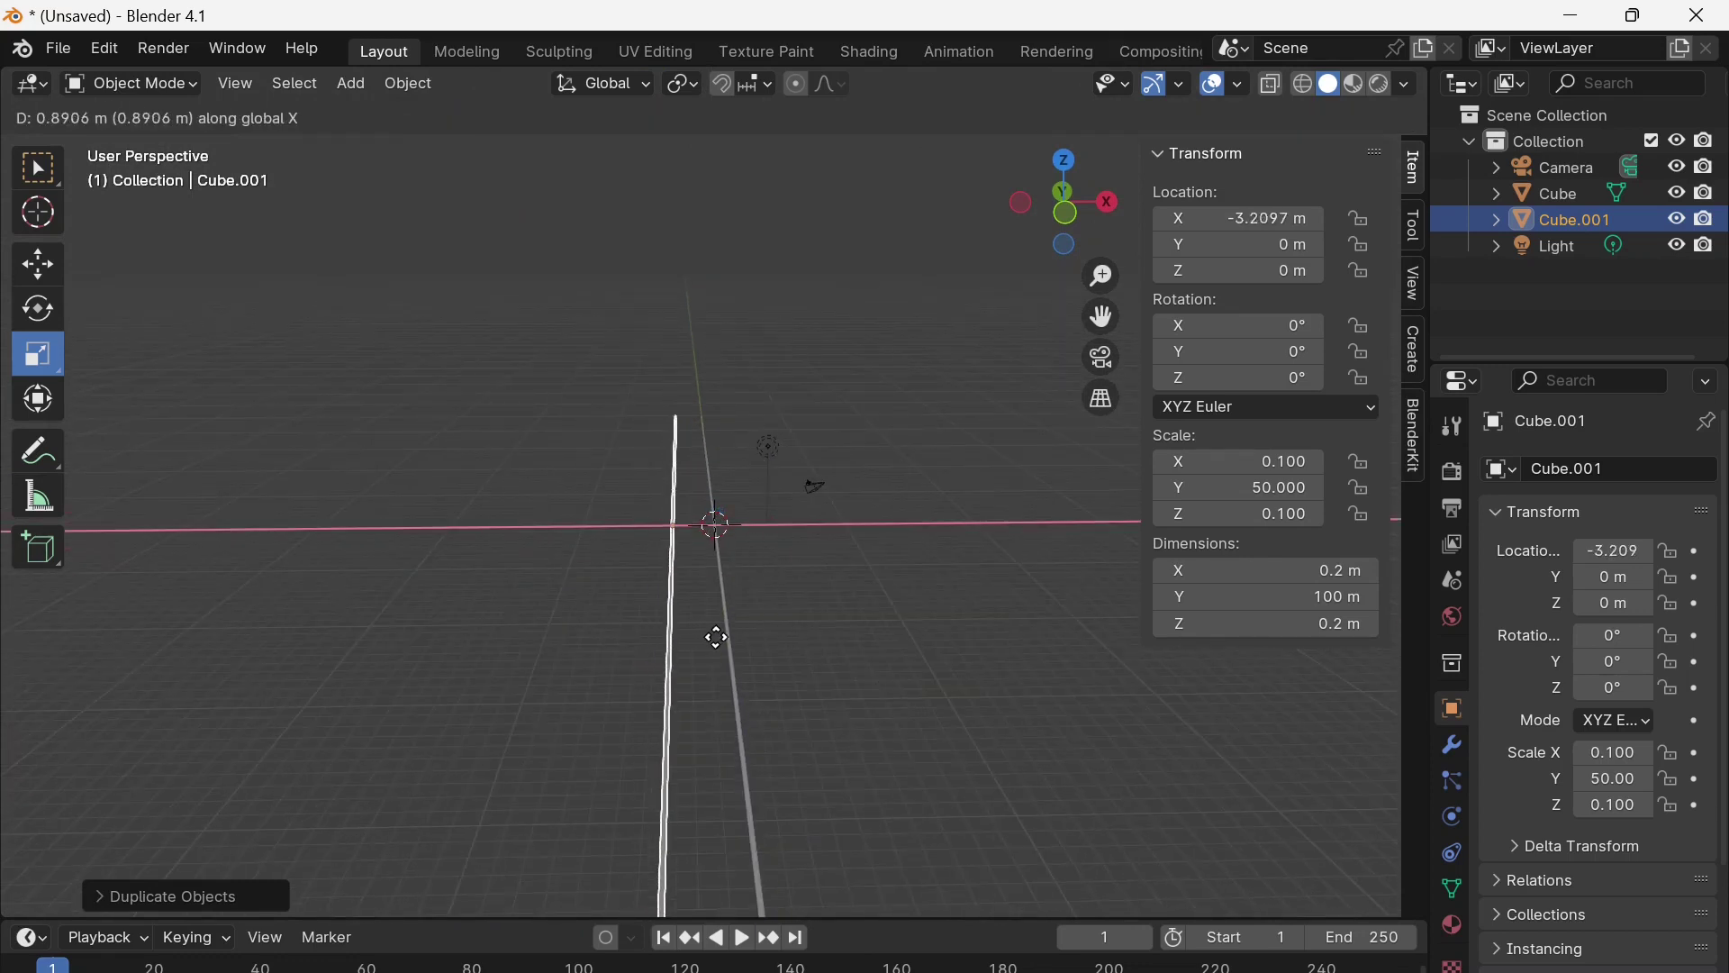
pyautogui.click(735, 645)
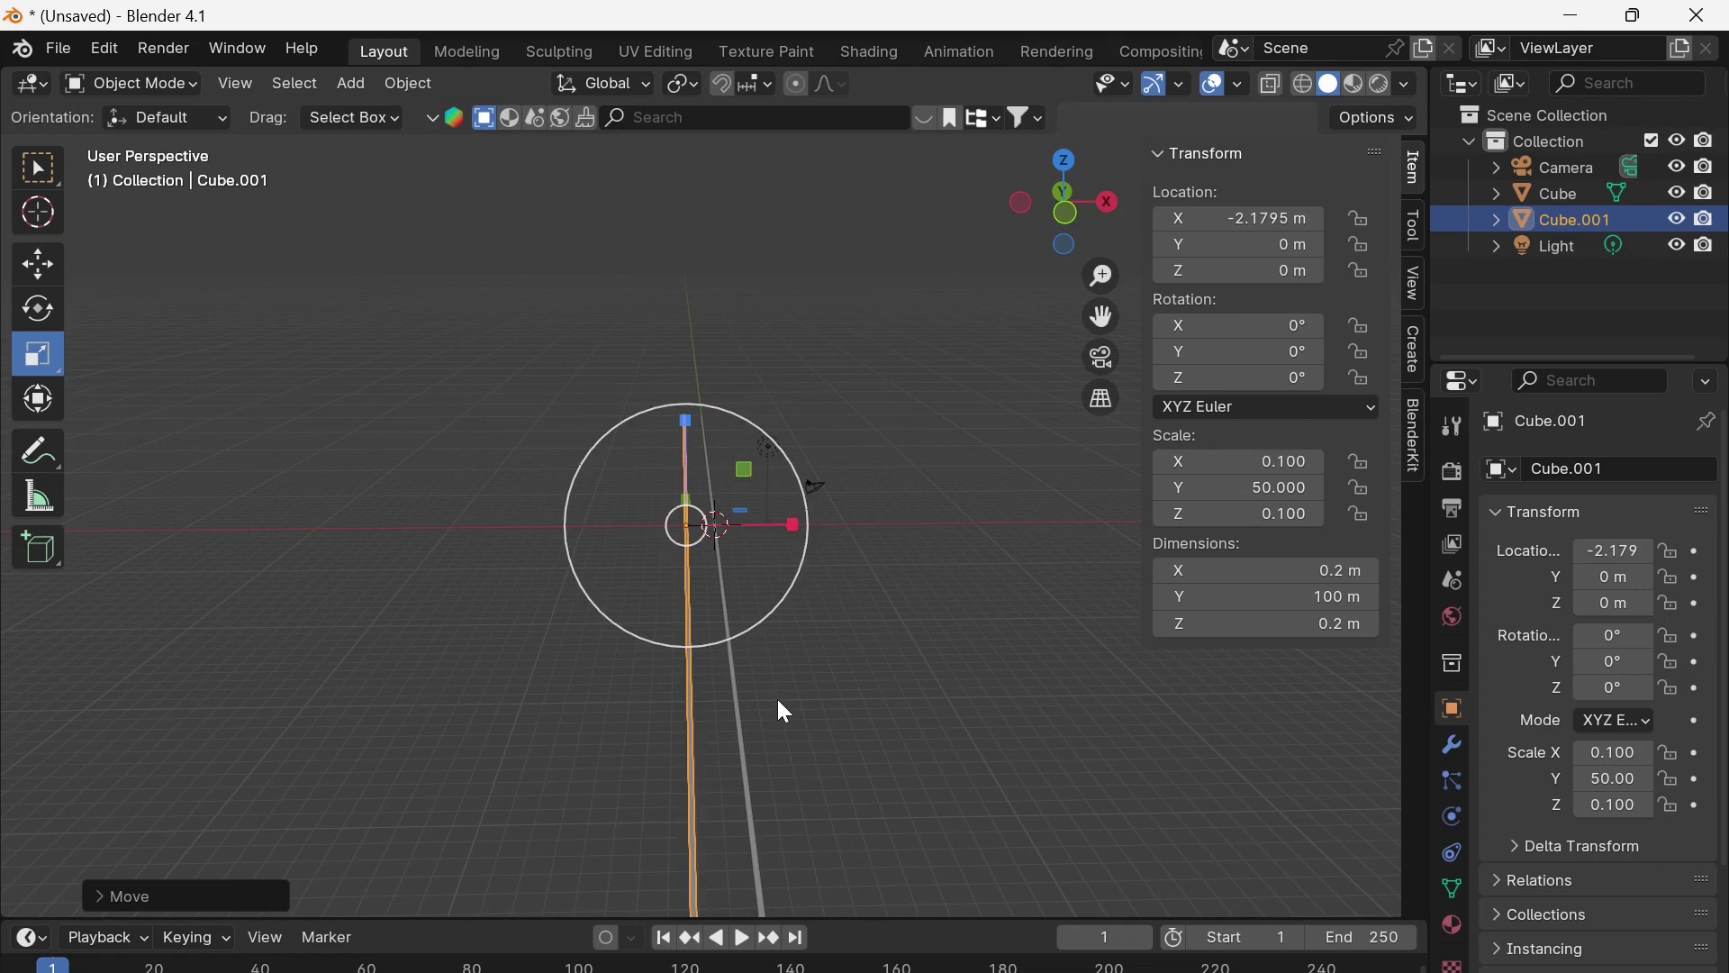
# Add a new cube mesh at the scene origin
pyautogui.moveTo(782, 699); pyautogui.dragTo(726, 712, button='middle')
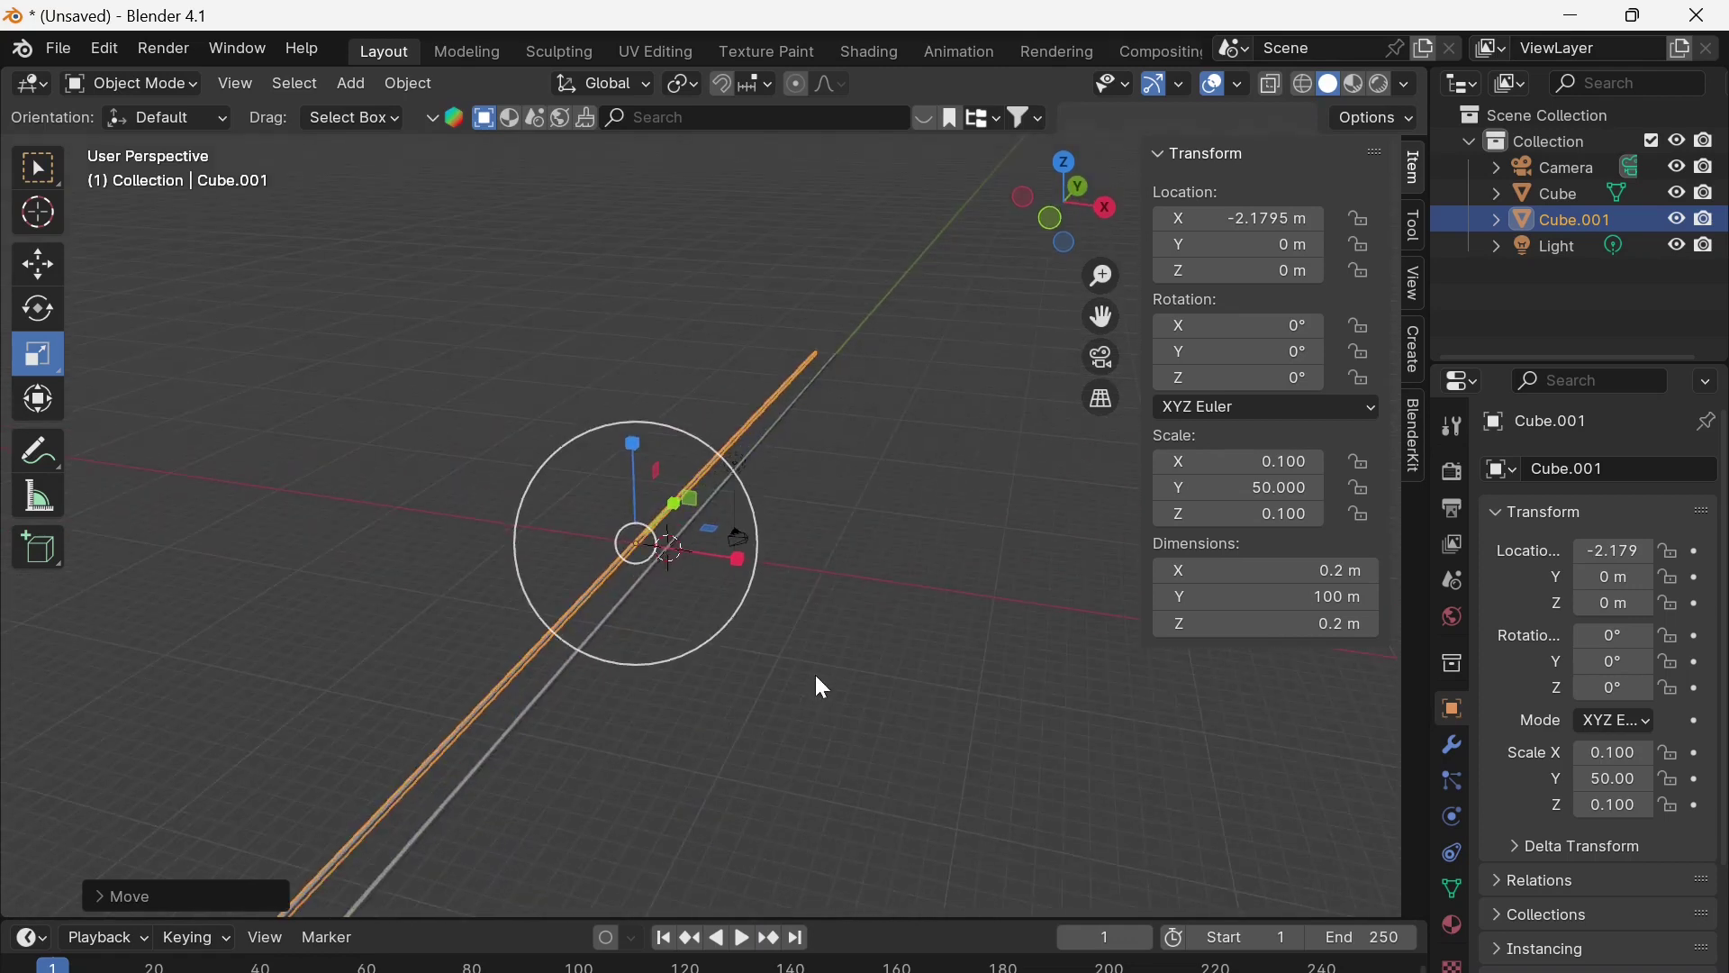
pyautogui.keyDown('shift'); pyautogui.moveTo(822, 689); pyautogui.dragTo(950, 397, button='middle'); pyautogui.keyUp('shift')
pyautogui.moveTo(506, 610); pyautogui.dragTo(554, 624, button='middle')
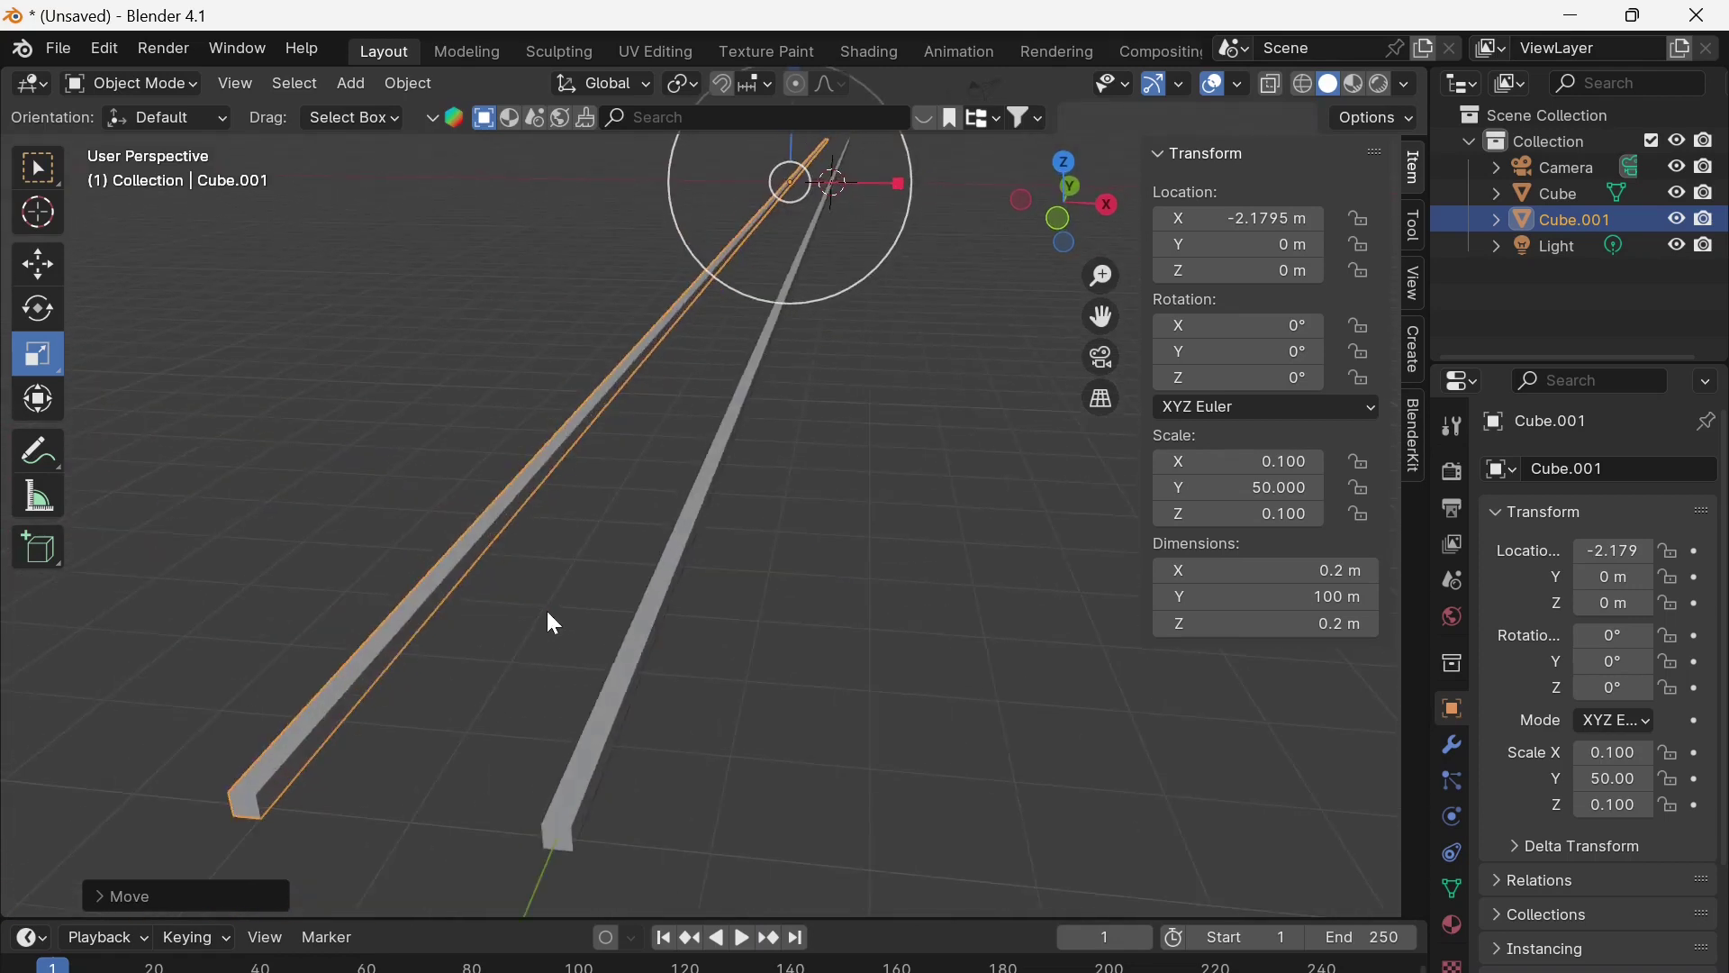
pyautogui.scroll(-3, 549, 626)
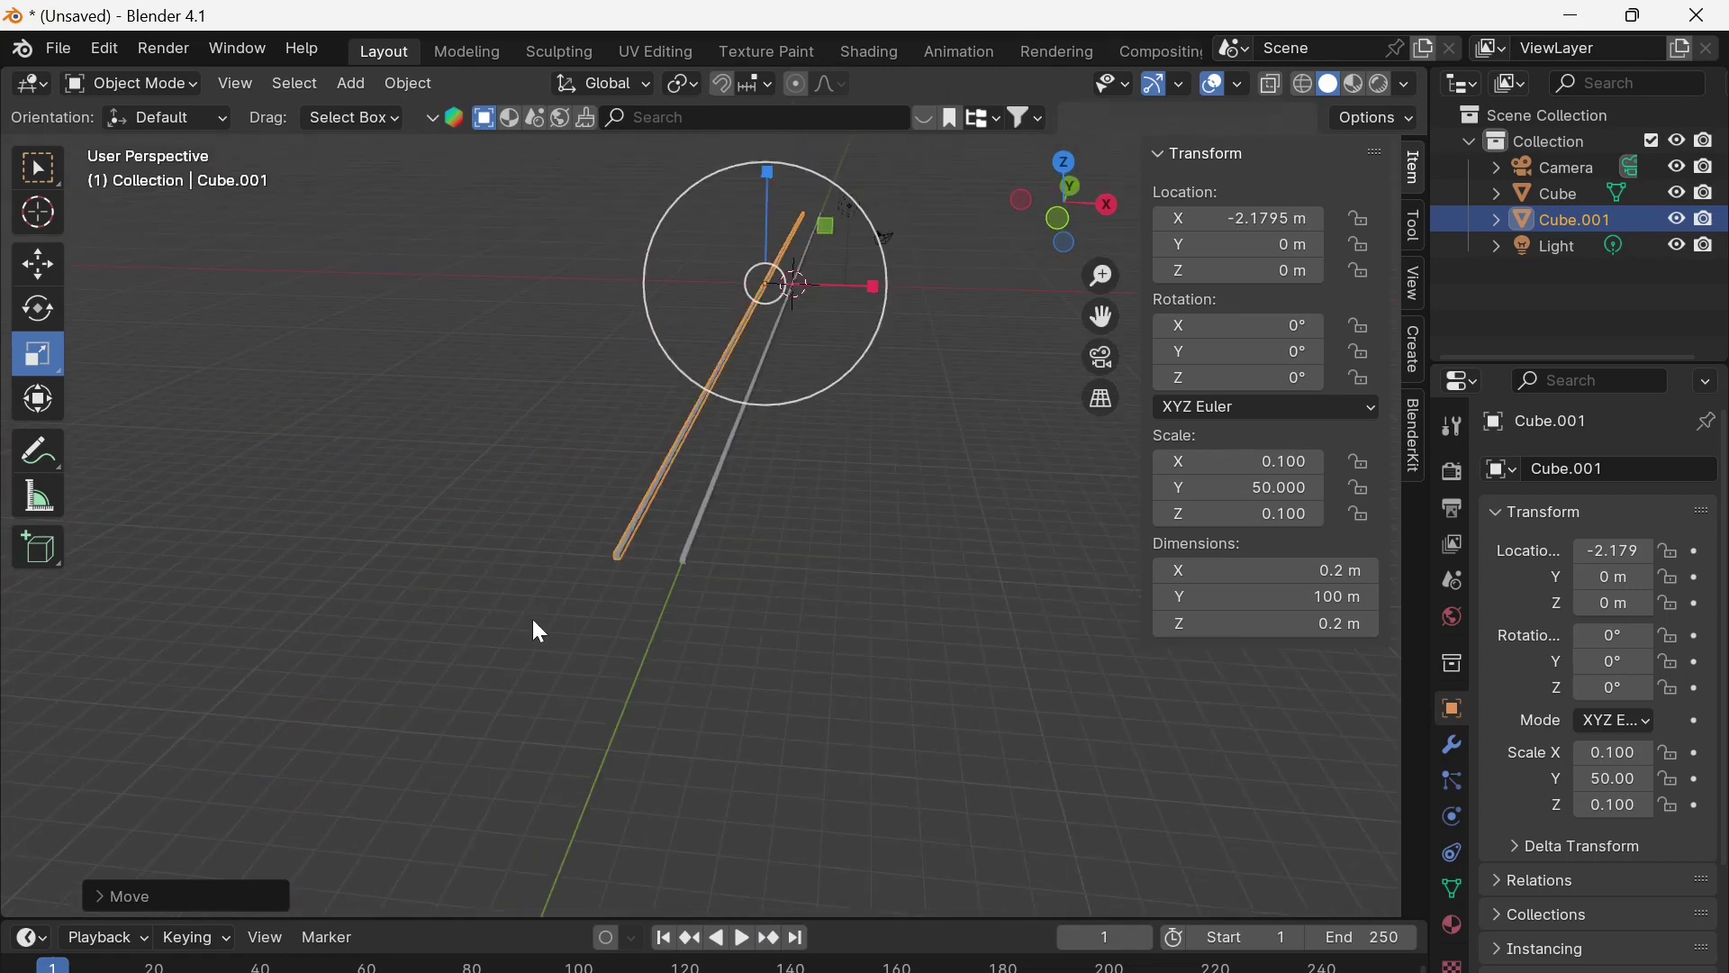
pyautogui.click(360, 83)
pyautogui.moveTo(477, 108)
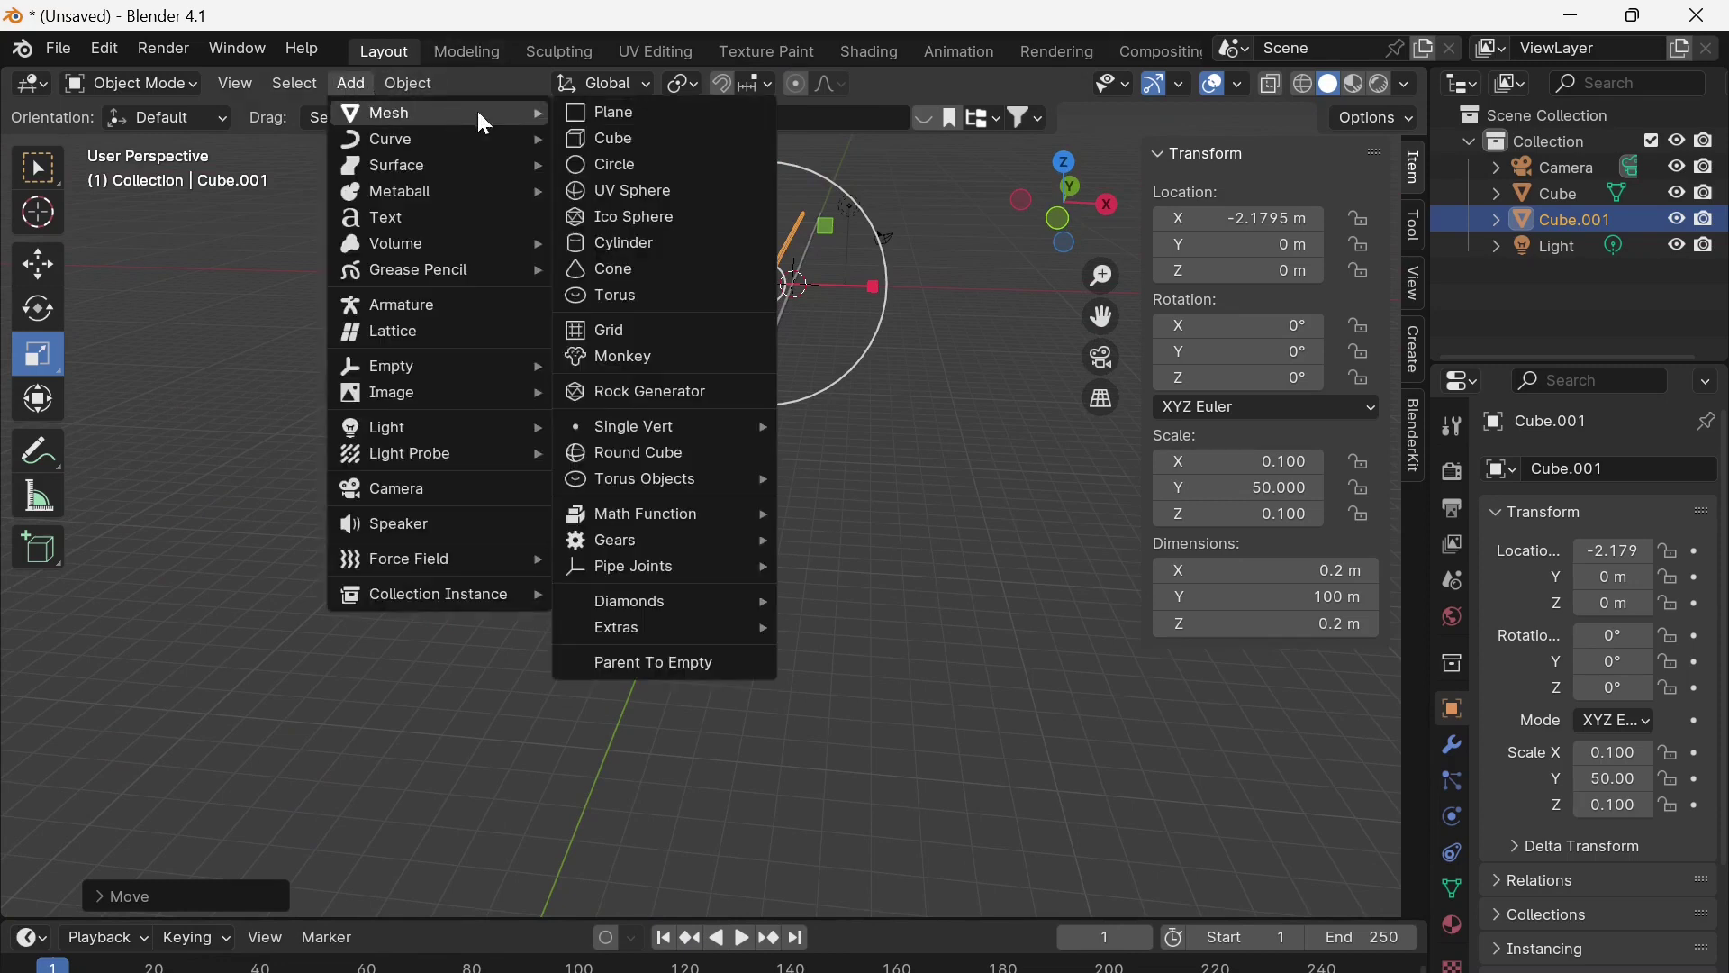
pyautogui.click(634, 134)
pyautogui.scroll(5, 891, 431)
pyautogui.scroll(-4, 873, 423)
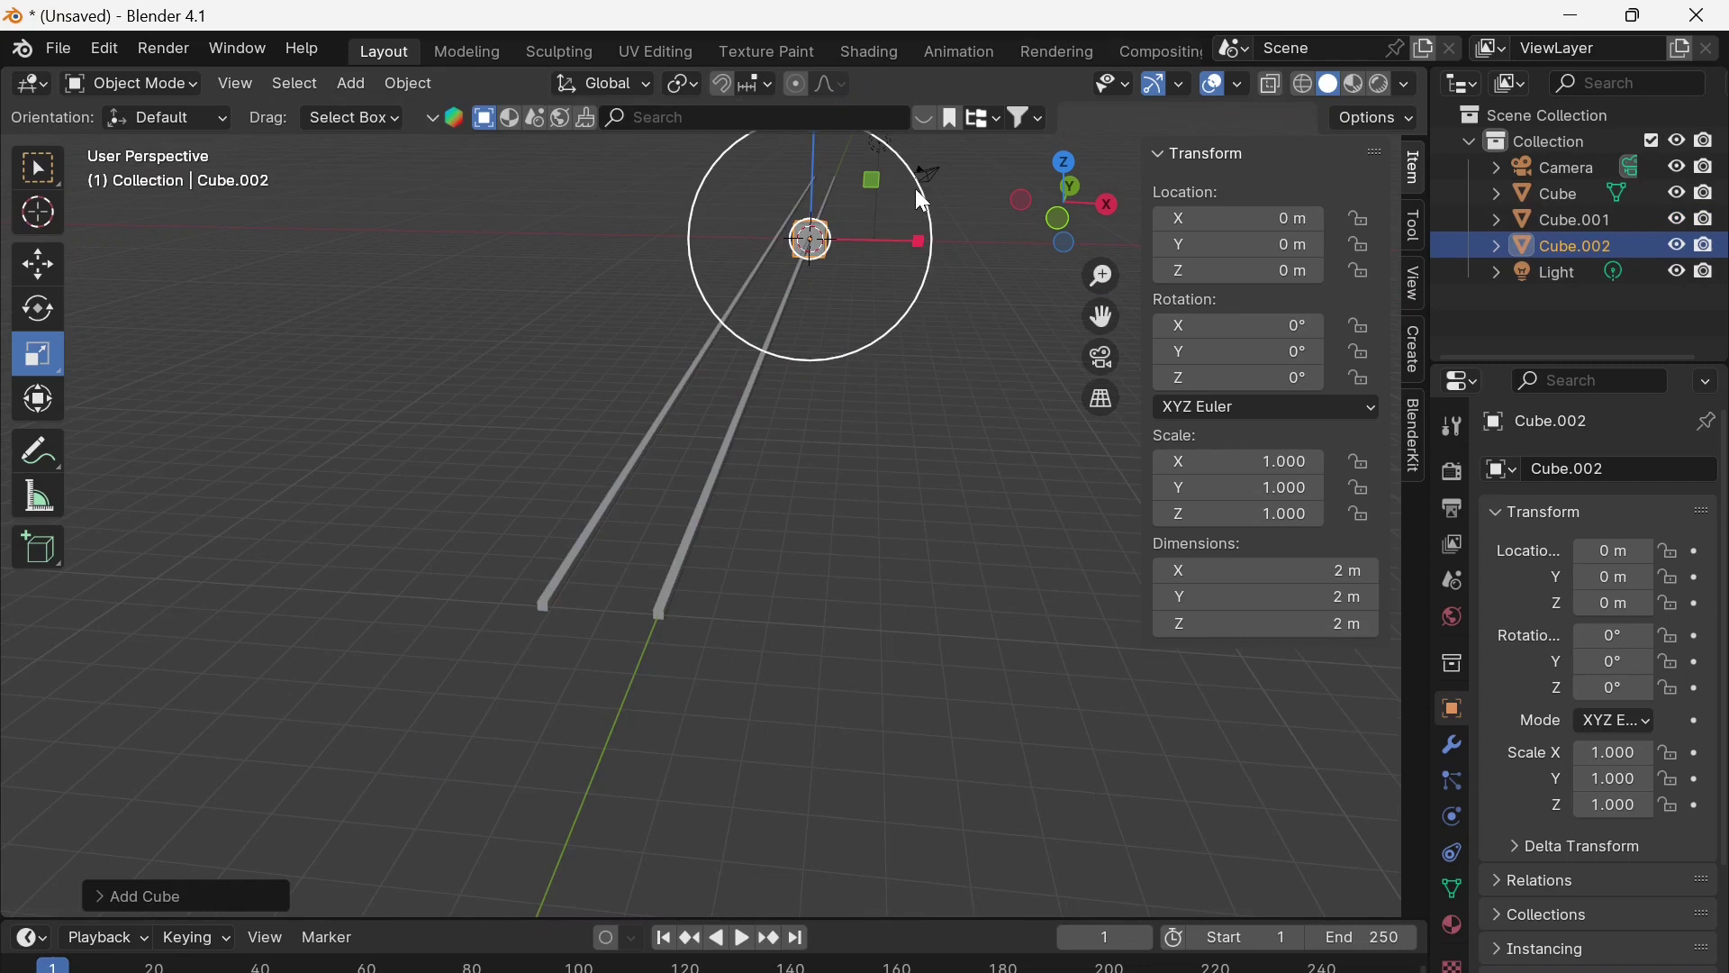
# From the front view, lower the new cube beneath the beams to about -1.14 m on Z
pyautogui.click(1056, 220)
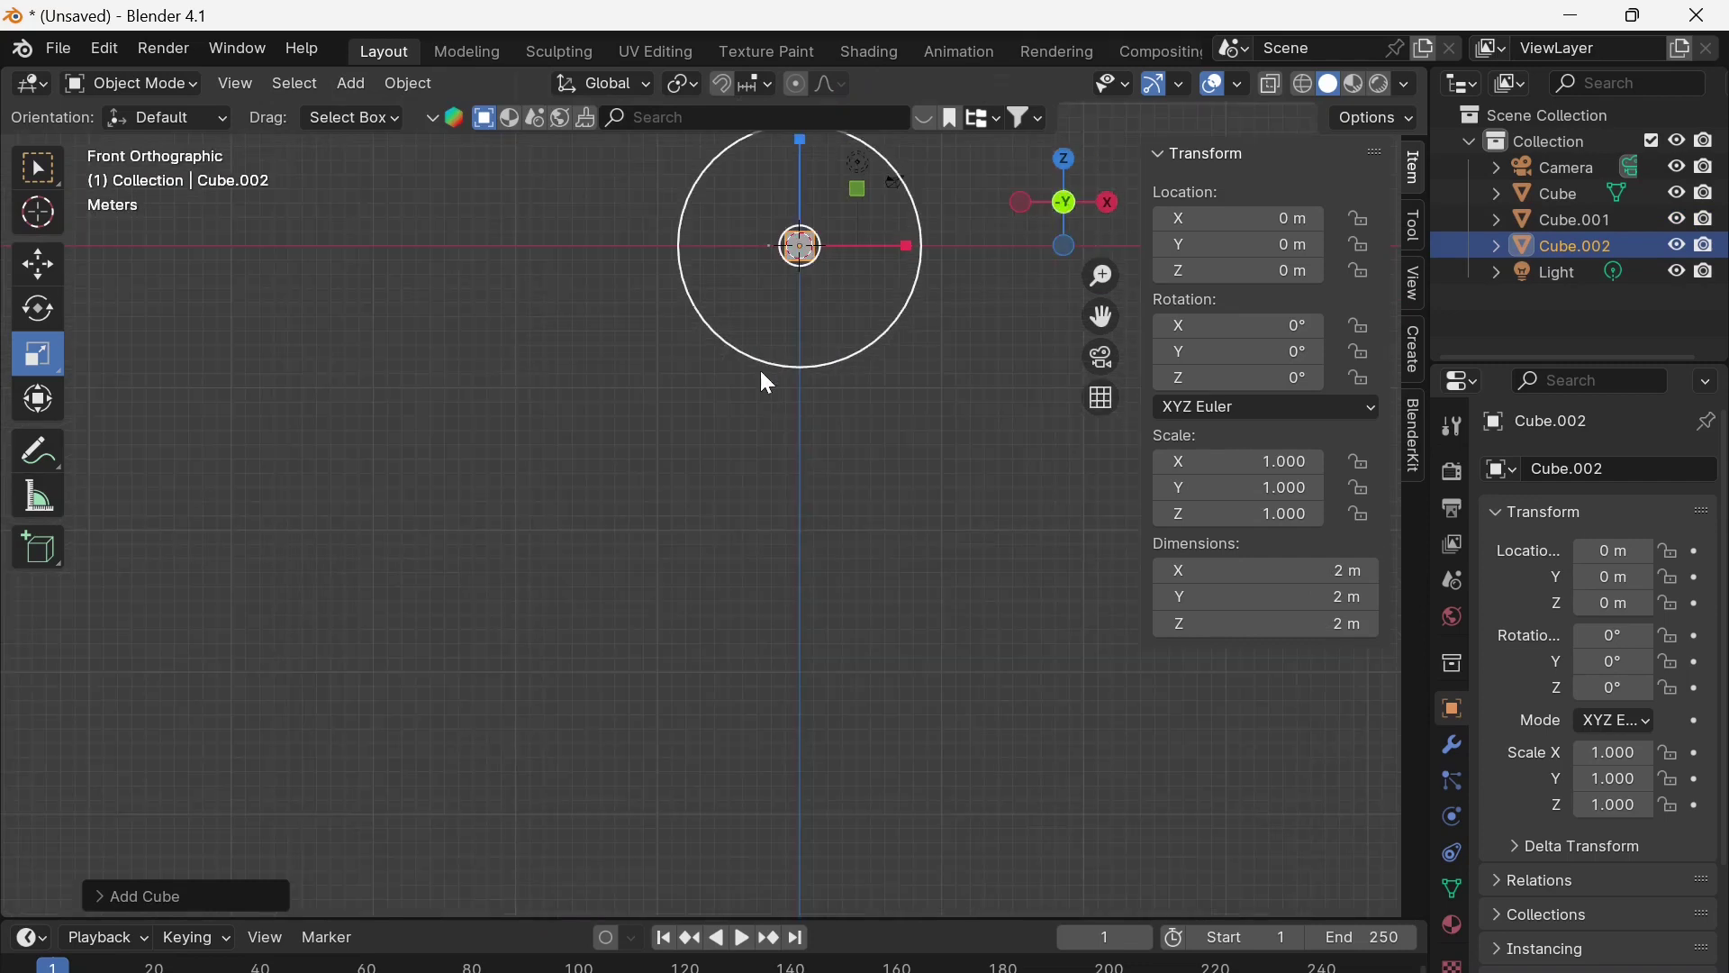
pyautogui.keyDown('shift'); pyautogui.moveTo(765, 359); pyautogui.dragTo(697, 659, button='middle'); pyautogui.keyUp('shift')
pyautogui.scroll(5, 659, 571)
pyautogui.click(37, 264)
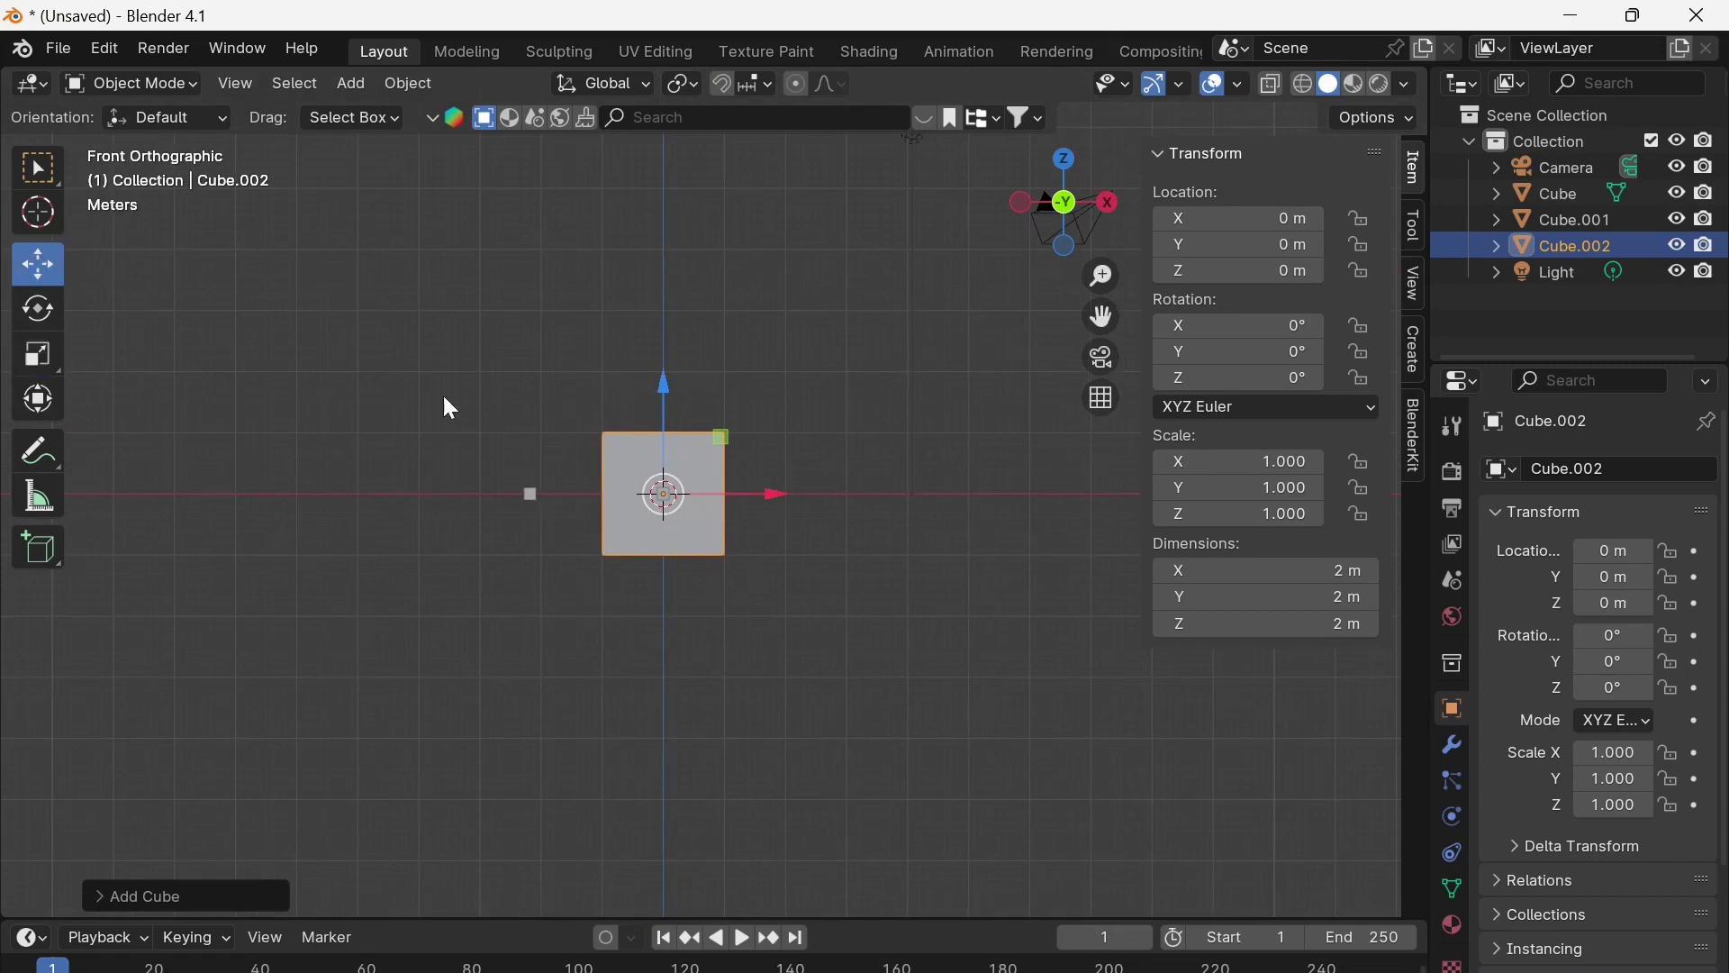
pyautogui.moveTo(665, 386); pyautogui.dragTo(664, 447)
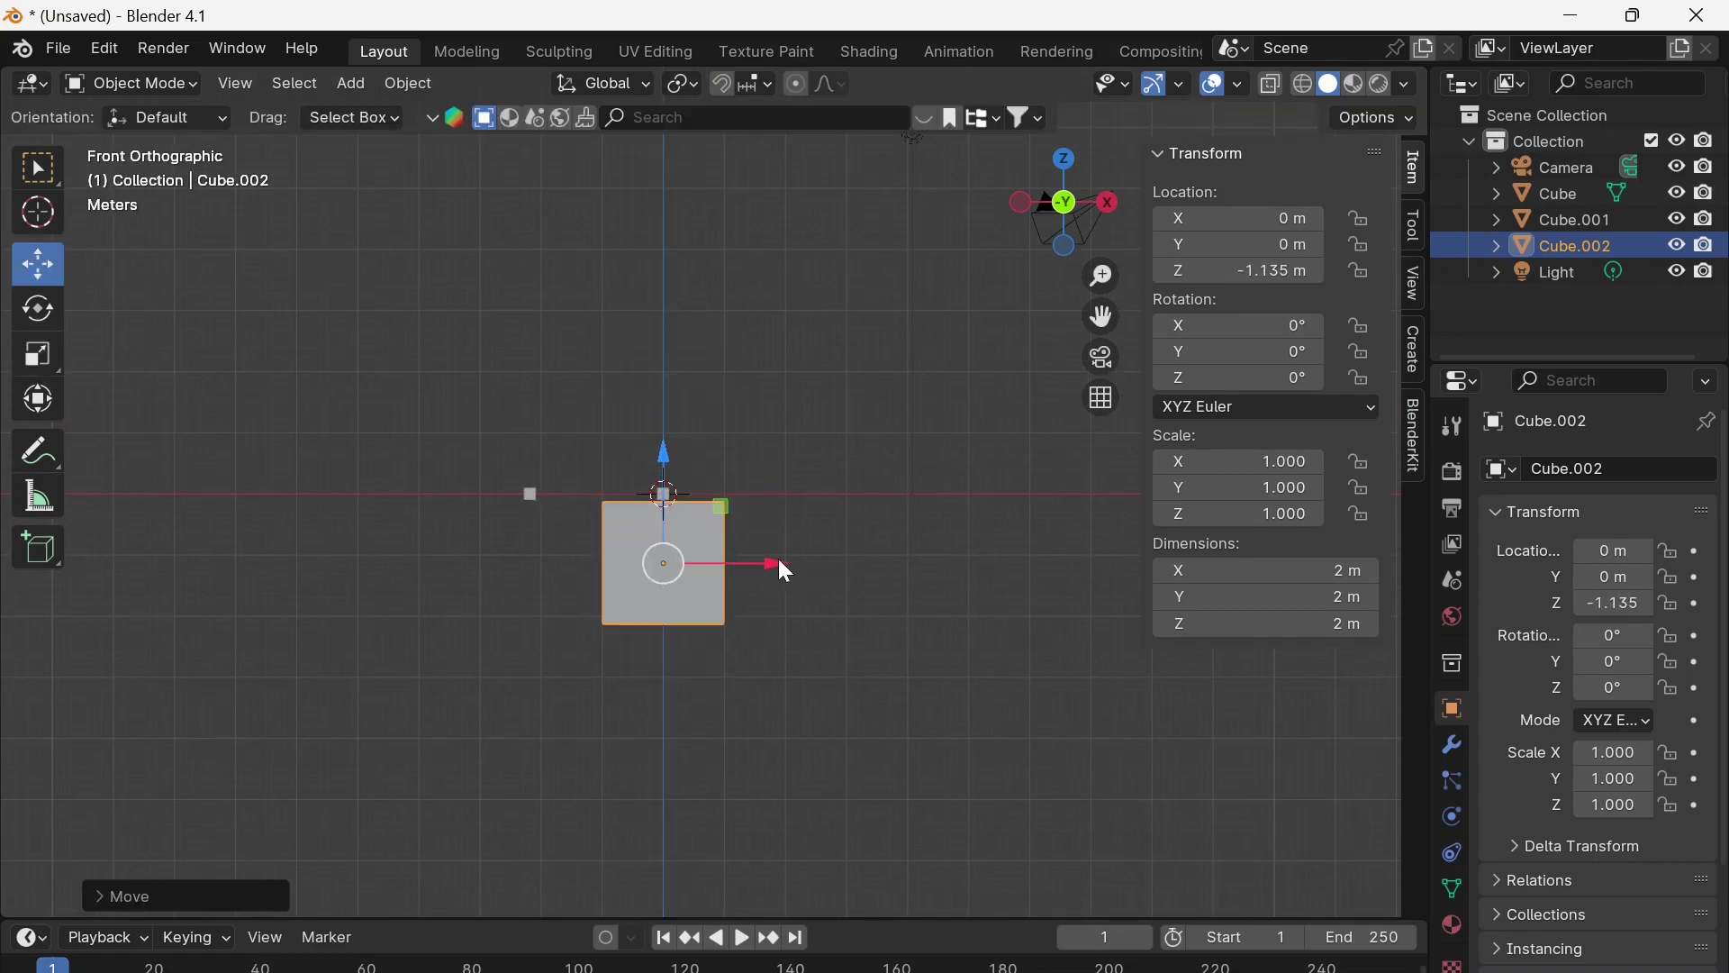
# Scale the cube into a thin plank about 0.13 m high and 0.46 m wide along Y
pyautogui.click(38, 354)
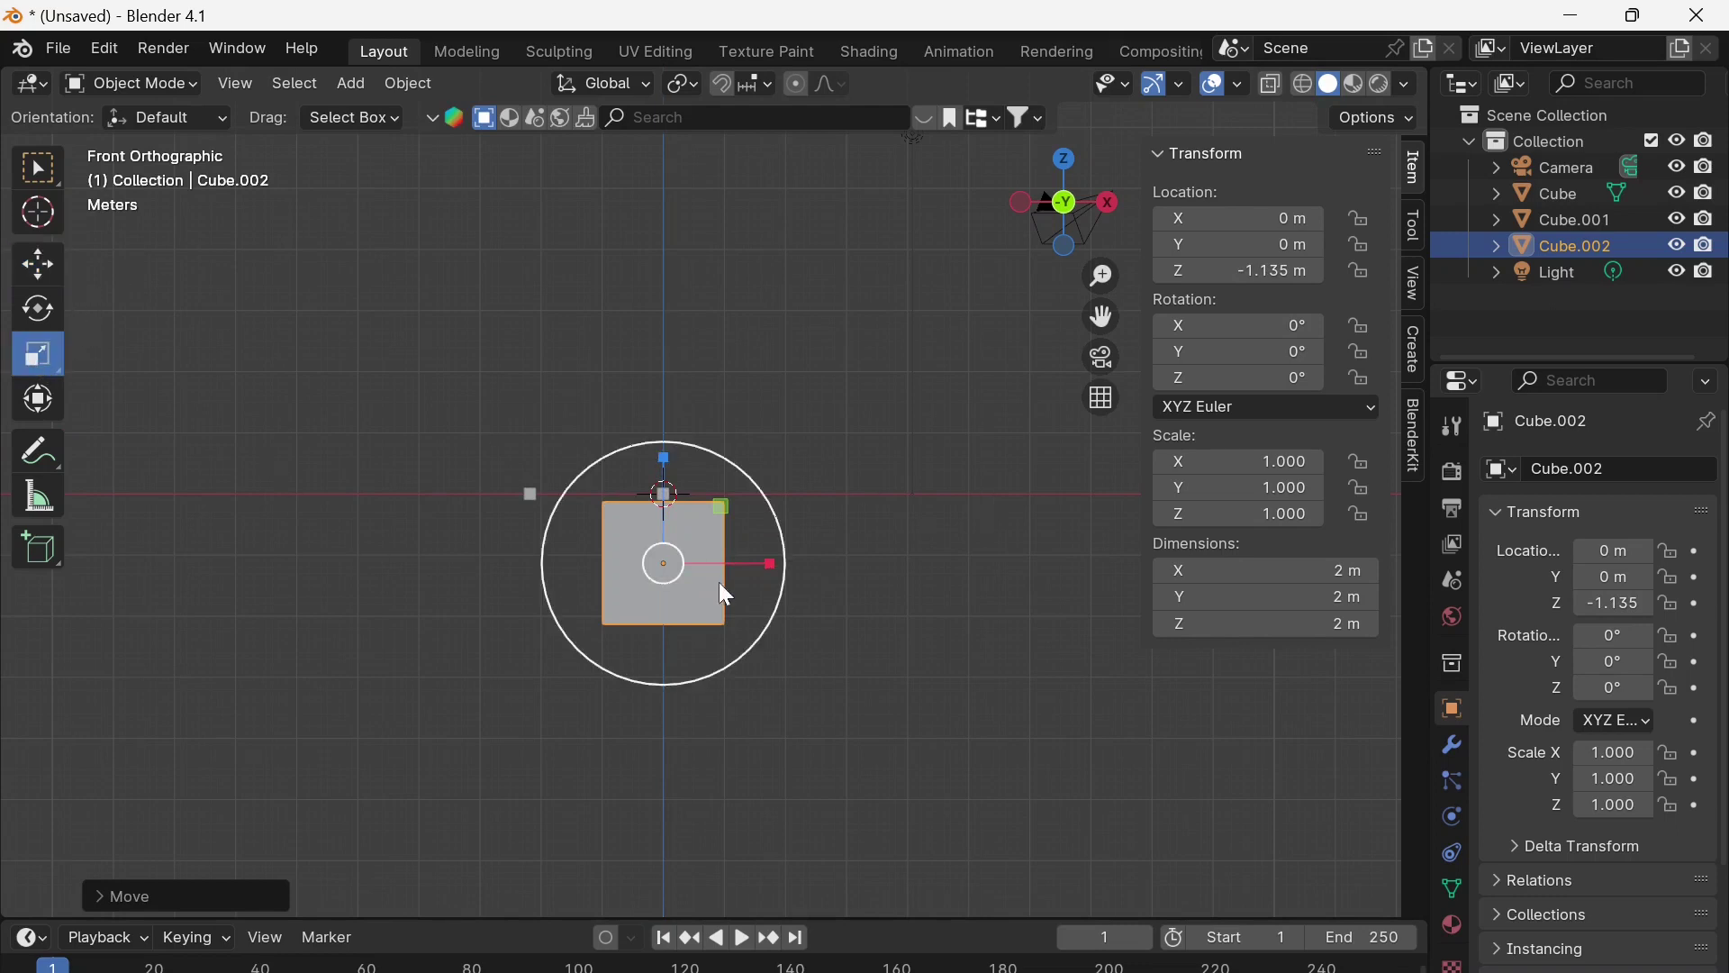
pyautogui.moveTo(663, 446); pyautogui.dragTo(660, 556)
pyautogui.scroll(-2, 765, 626)
pyautogui.moveTo(780, 616); pyautogui.dragTo(631, 559, button='middle')
pyautogui.moveTo(878, 519); pyautogui.dragTo(802, 521)
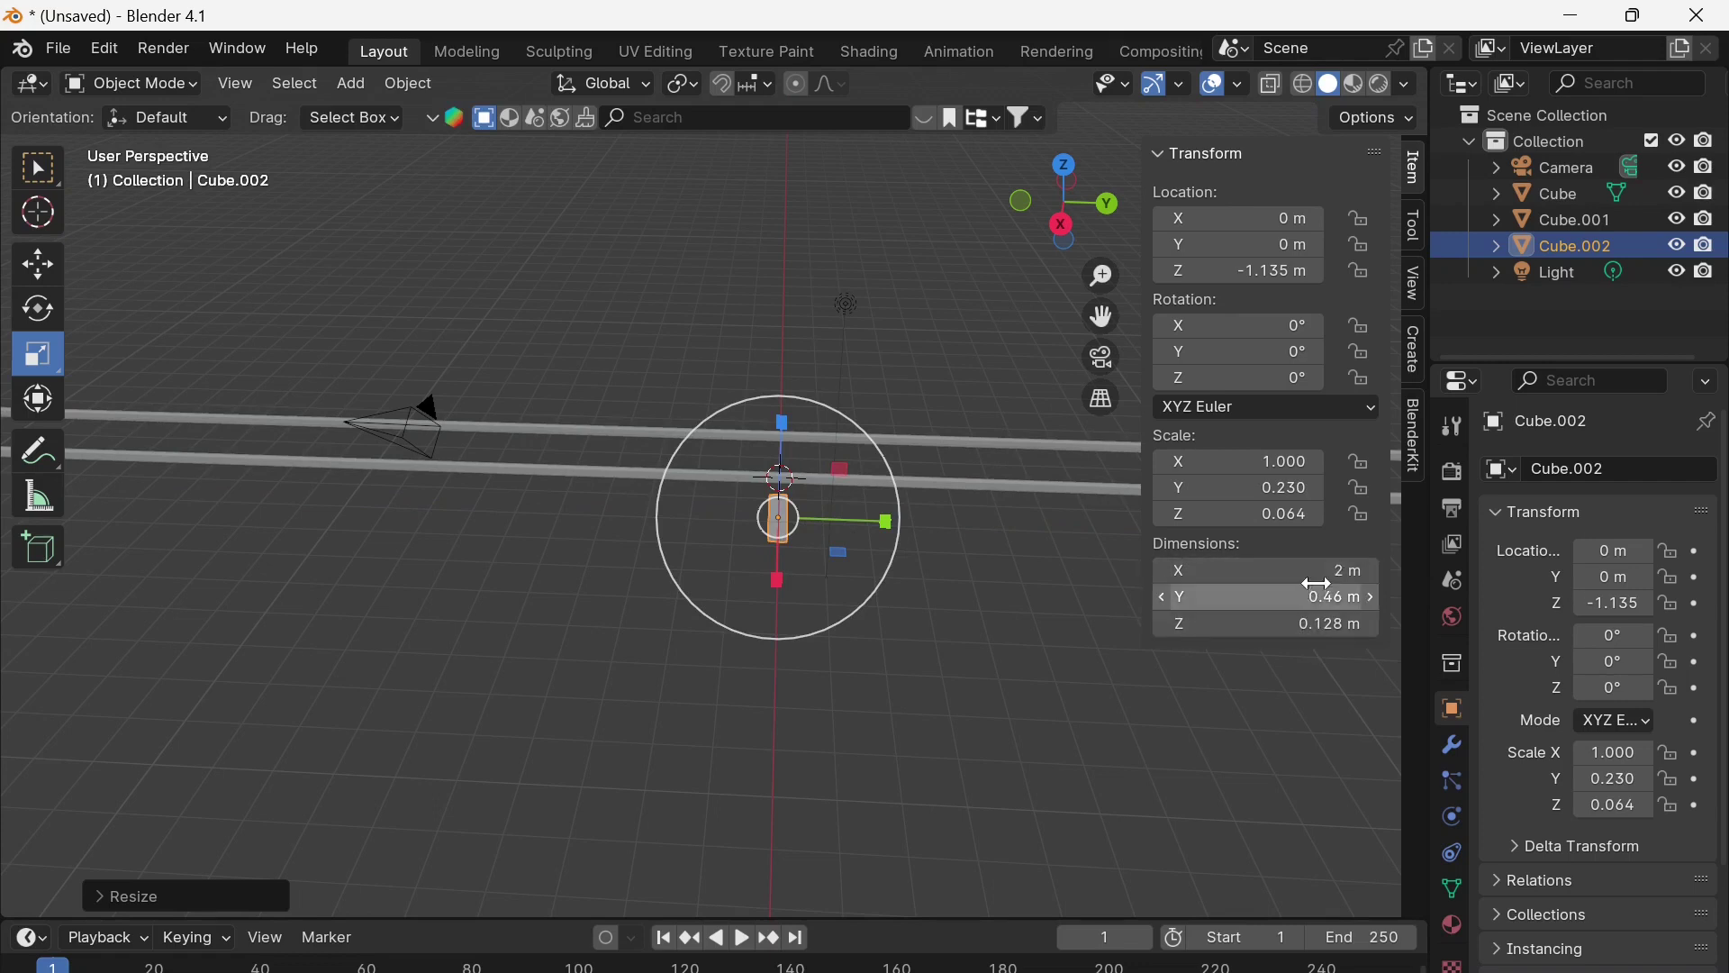
# Move the plank along X to about -1.17 m so it sits between the two beams
pyautogui.moveTo(857, 715); pyautogui.dragTo(891, 631, button='middle')
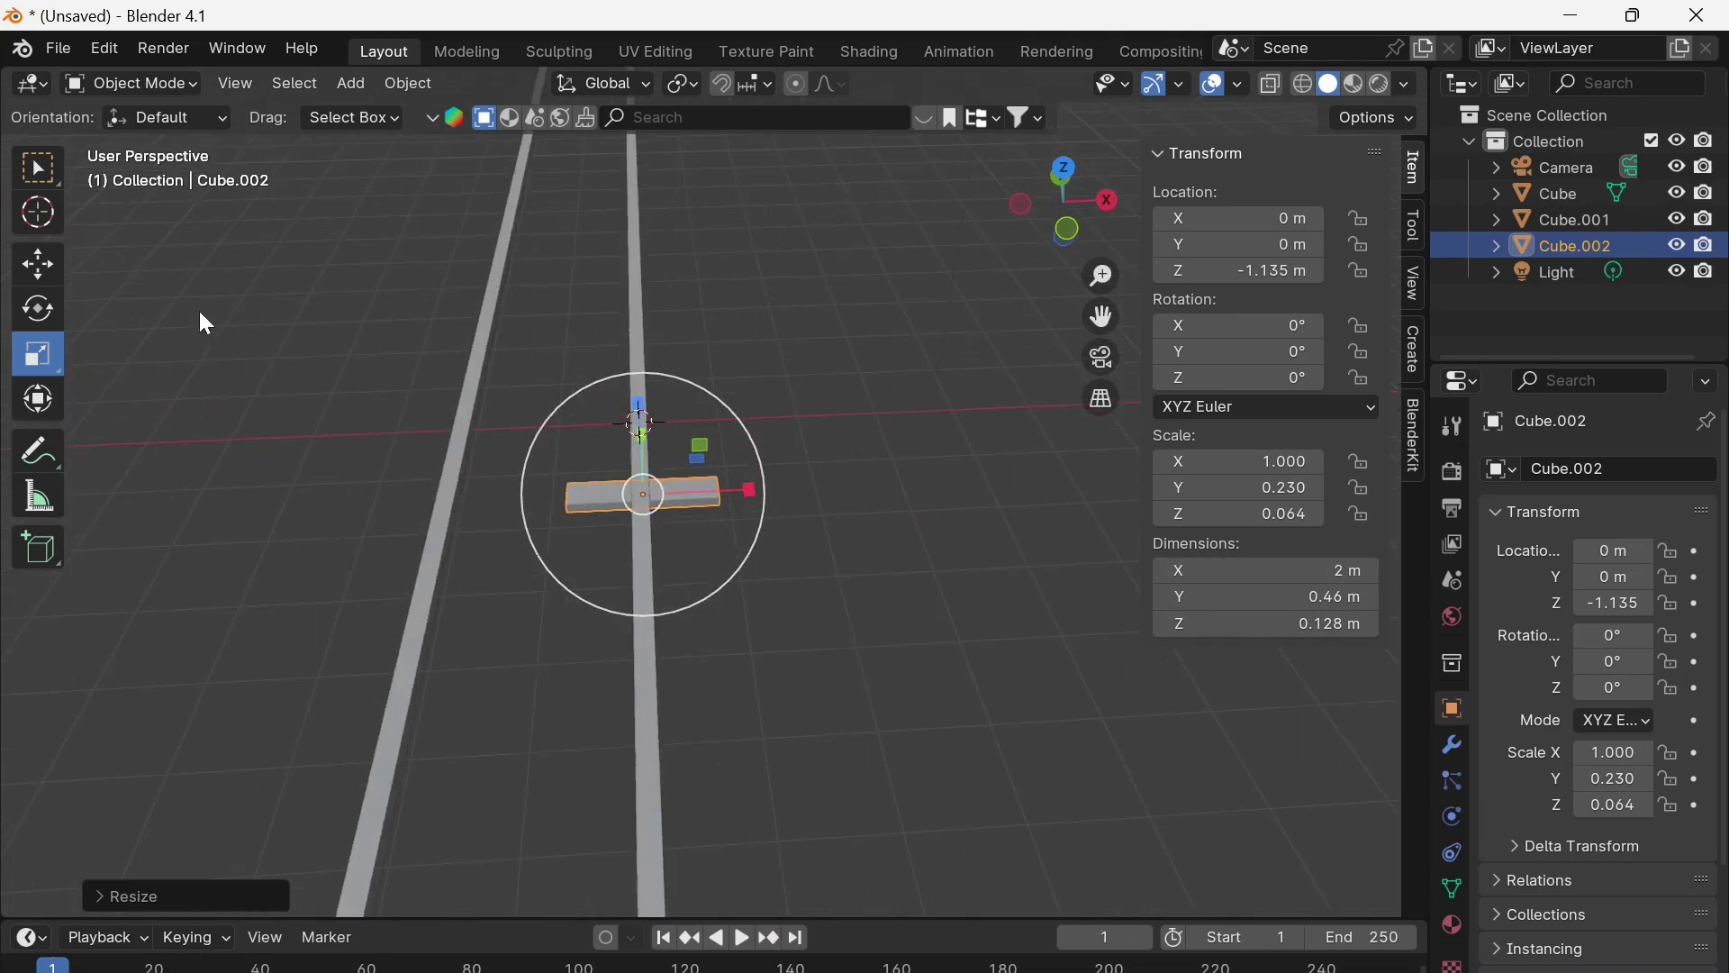
pyautogui.click(62, 262)
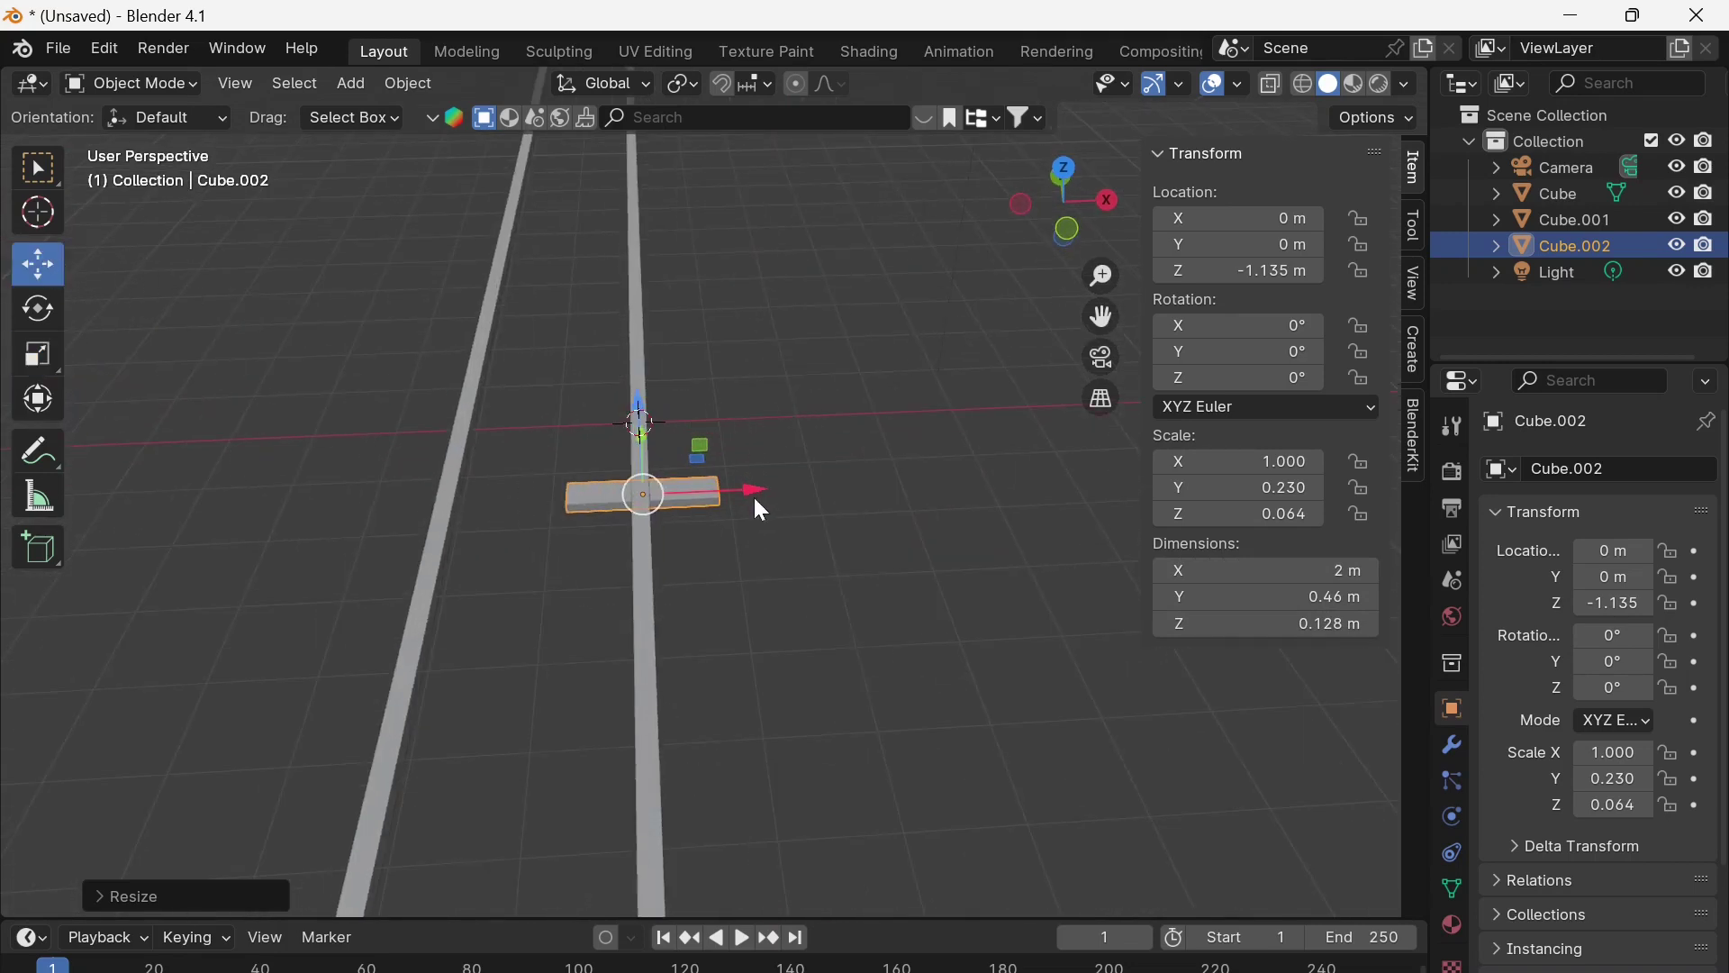
pyautogui.moveTo(737, 488); pyautogui.dragTo(650, 493)
pyautogui.moveTo(683, 587); pyautogui.dragTo(748, 463, button='middle')
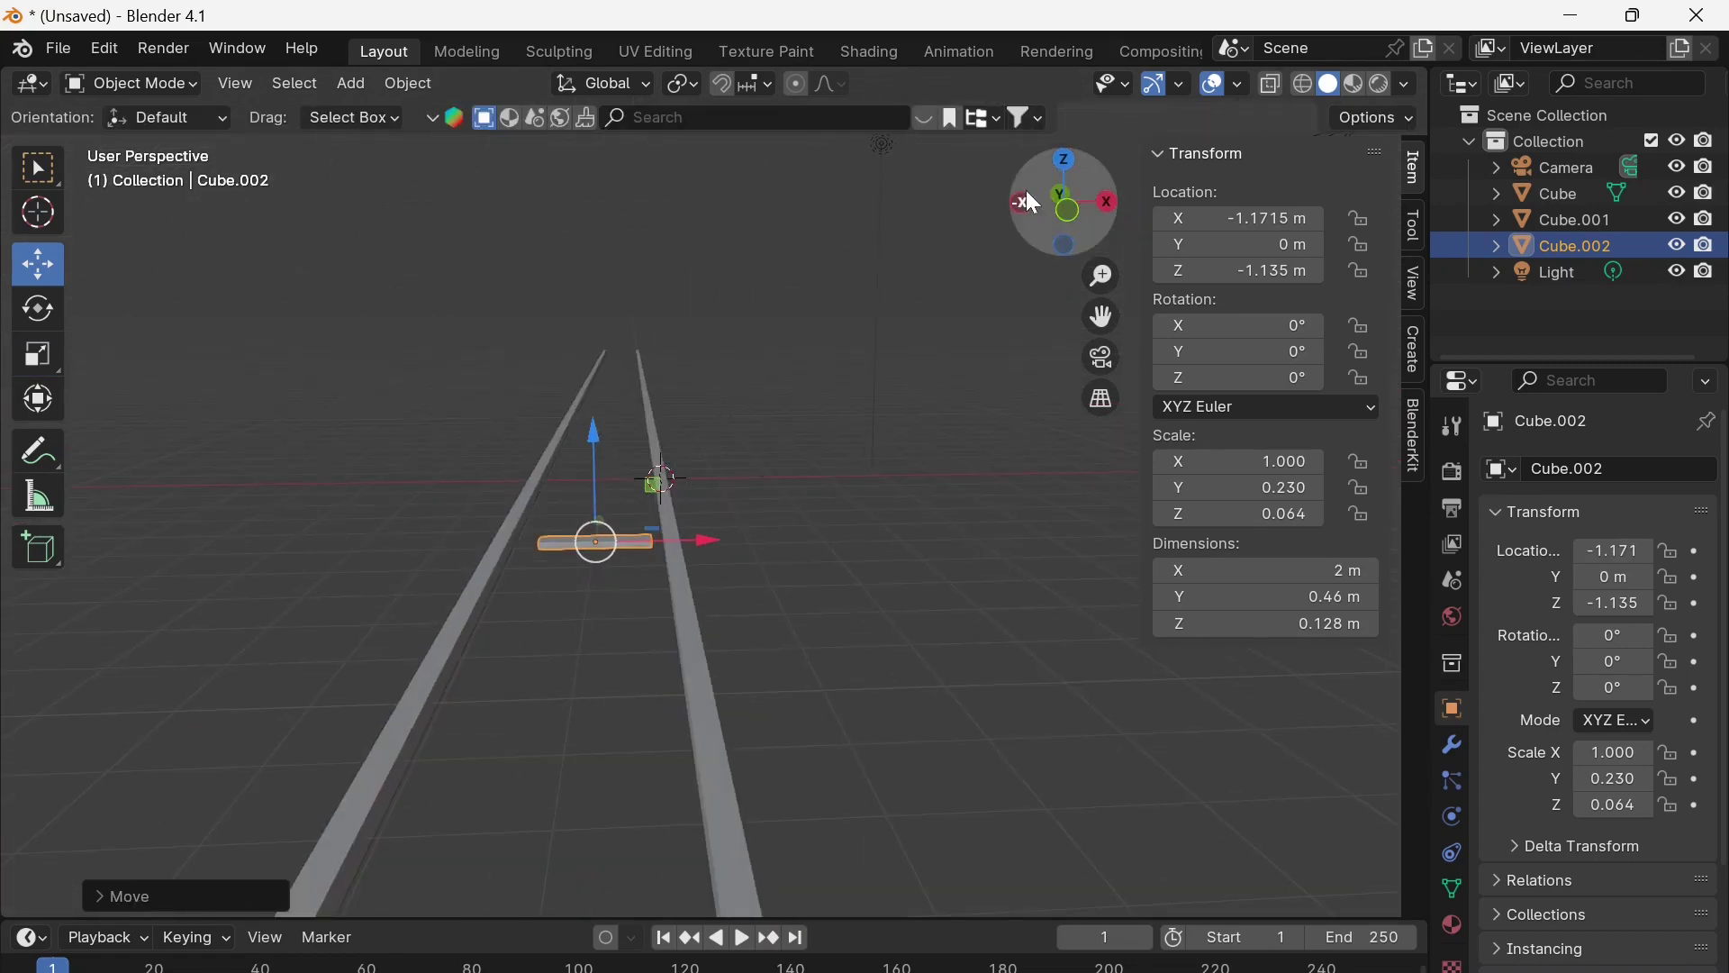
# From the top view, shift the plank to about -1.08 m on X and lengthen it to about 2.8 m, spanning both beams
pyautogui.click(1064, 163)
pyautogui.scroll(3, 549, 450)
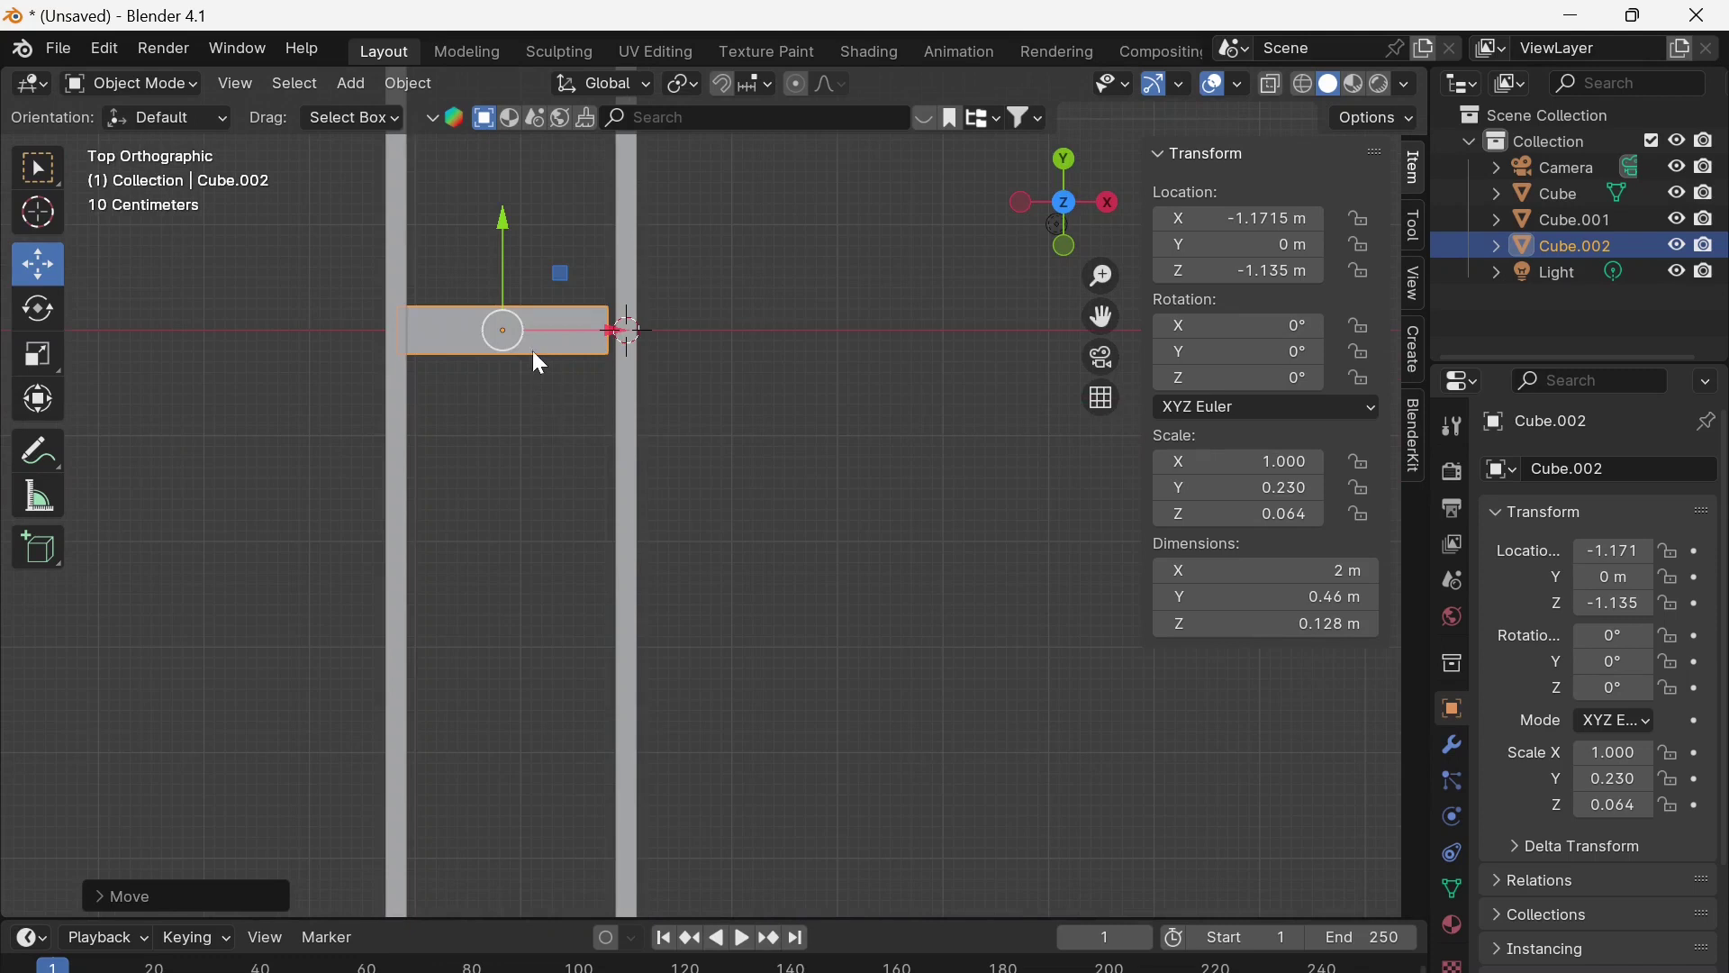
pyautogui.moveTo(608, 333); pyautogui.dragTo(695, 328)
pyautogui.click(45, 355)
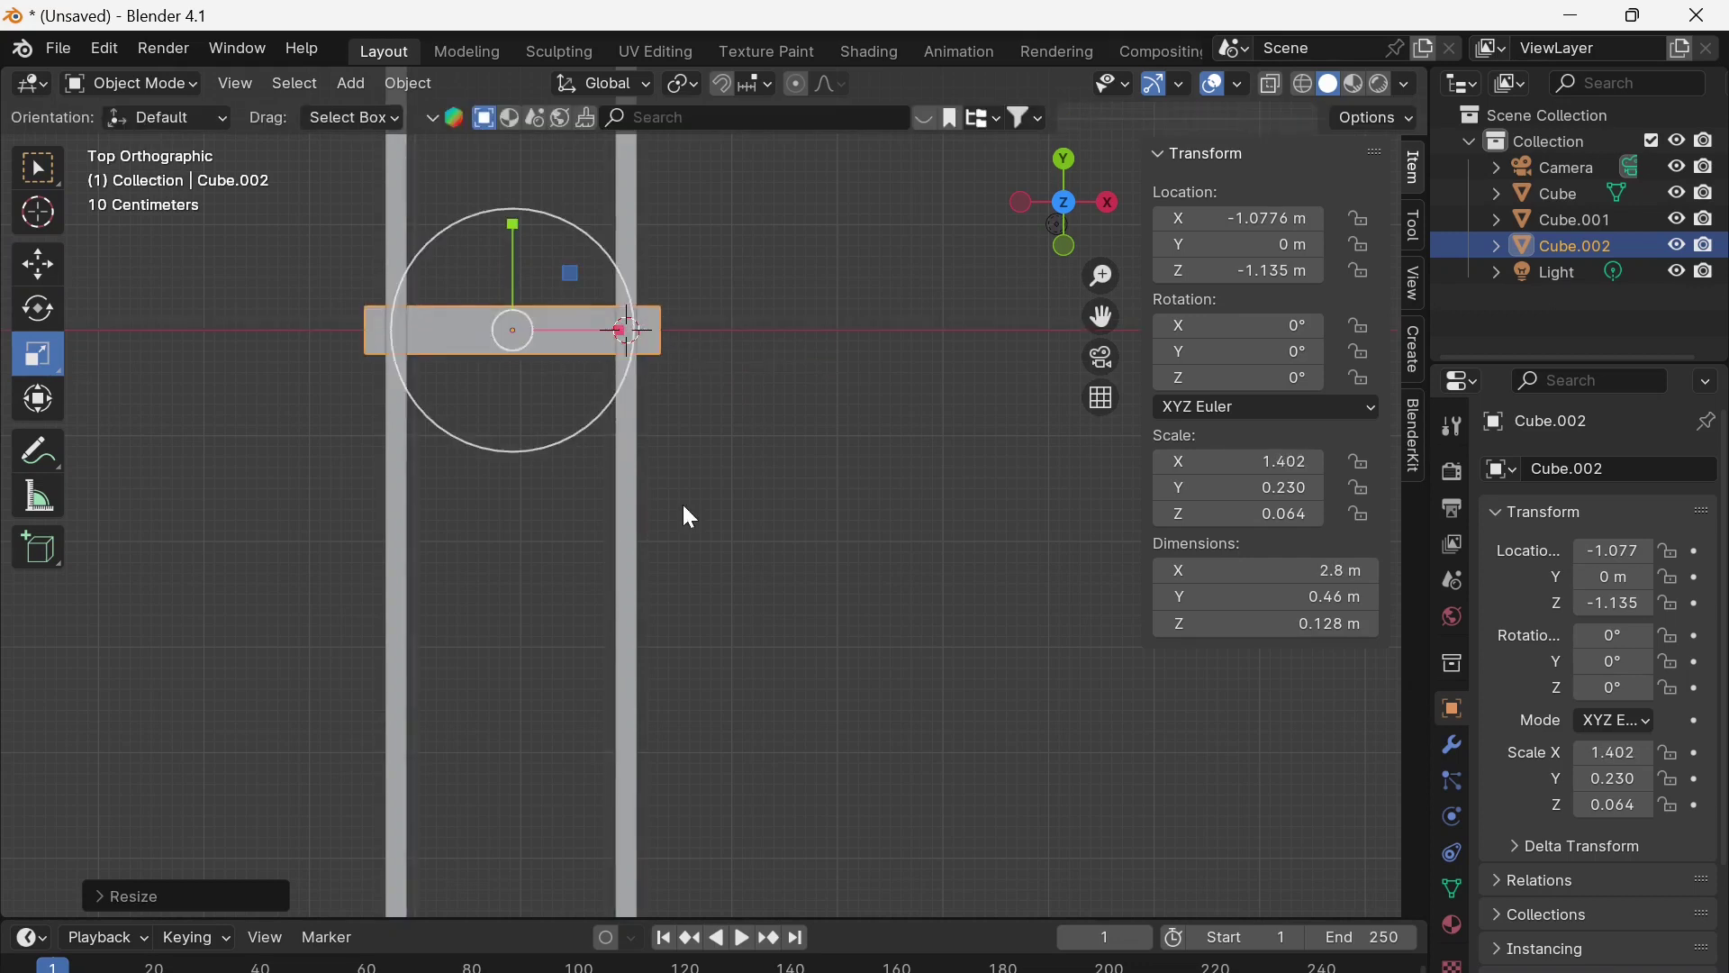
# From the front view, raise the plank to about -0.16 m on Z, directly under the beams
pyautogui.moveTo(683, 513); pyautogui.dragTo(613, 216, button='middle')
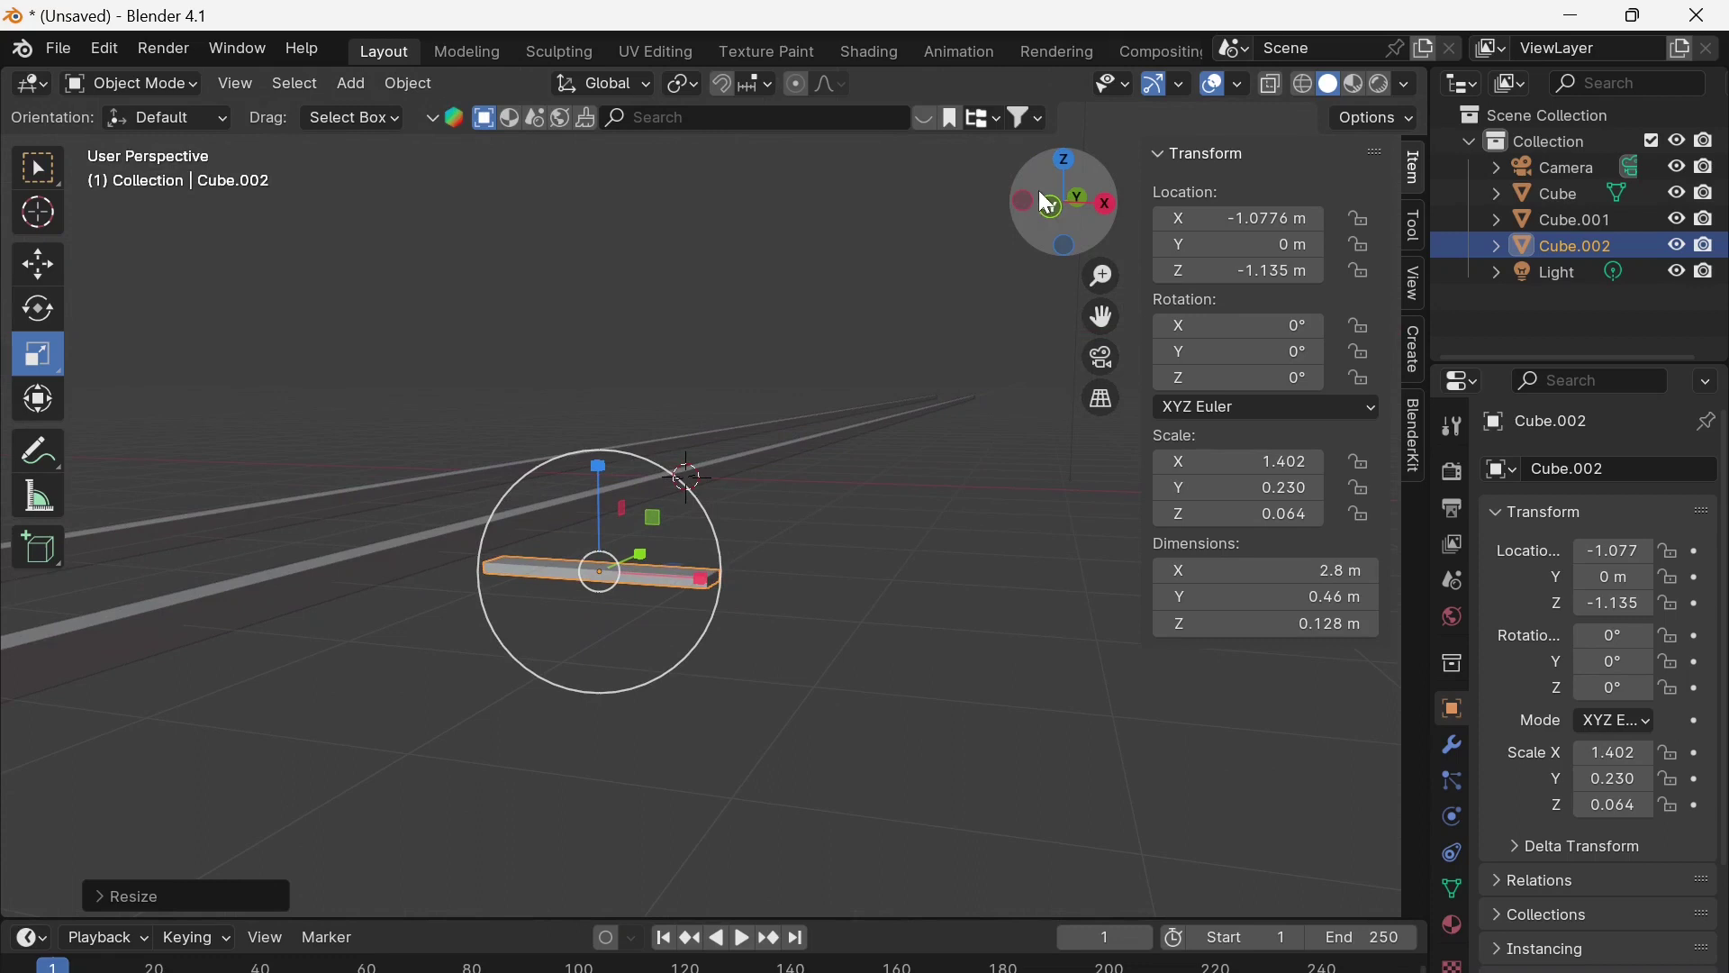
pyautogui.click(1066, 163)
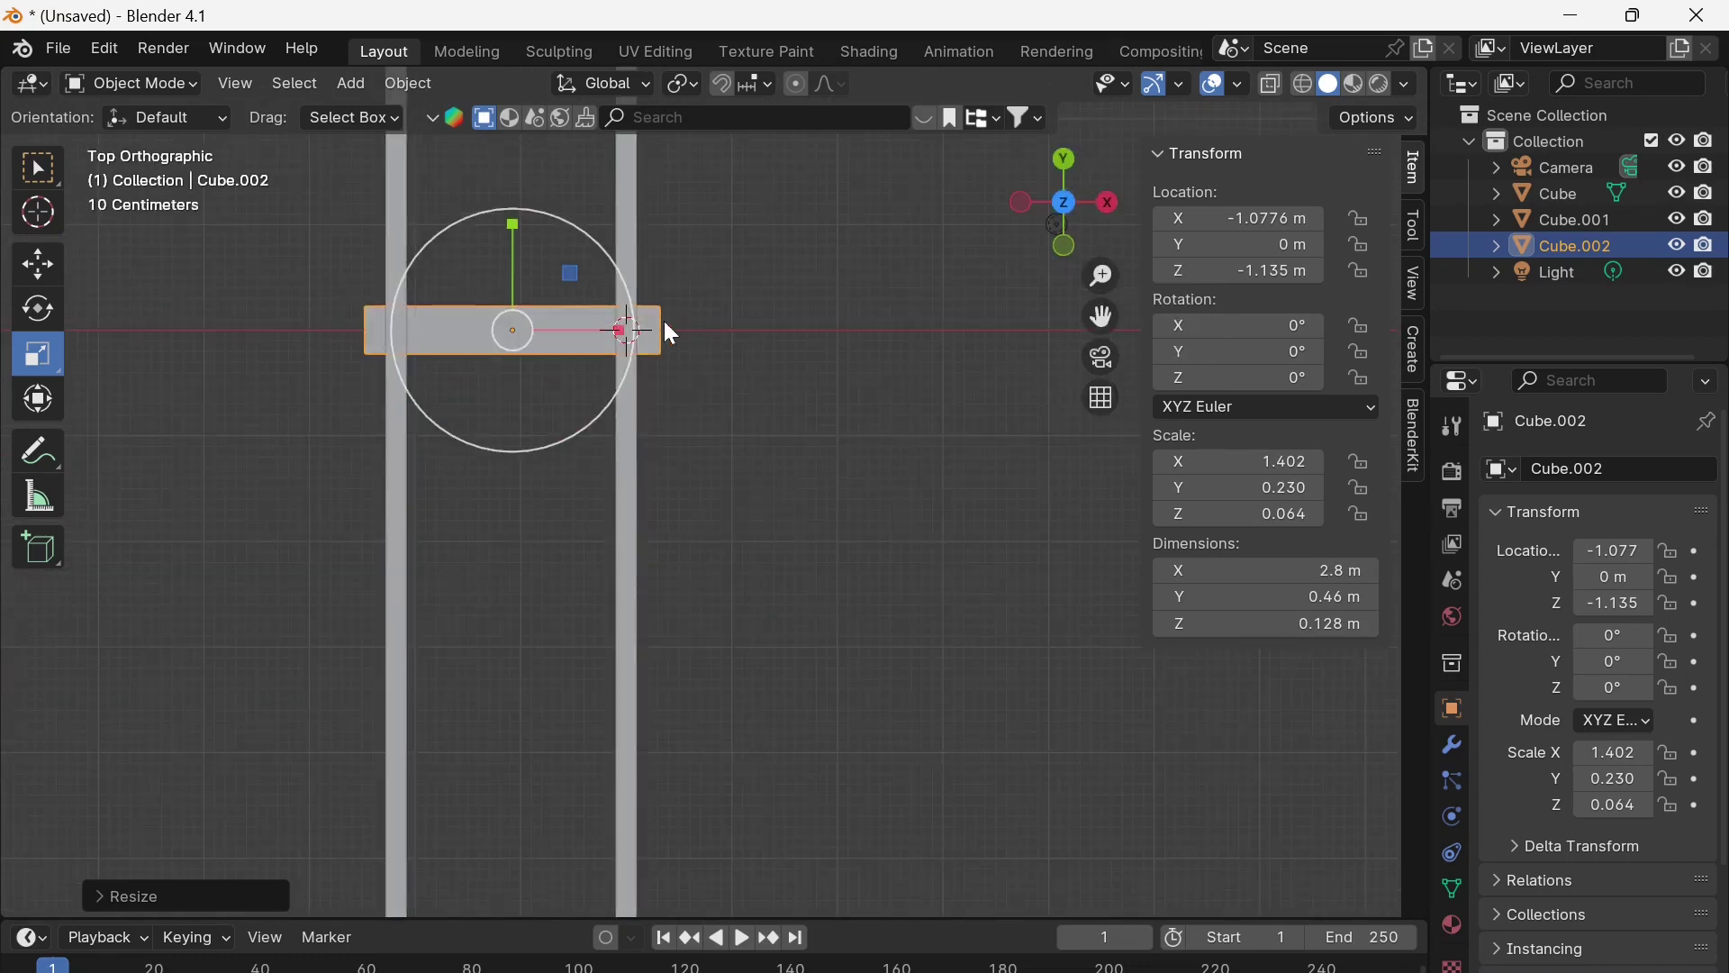
pyautogui.click(1063, 243)
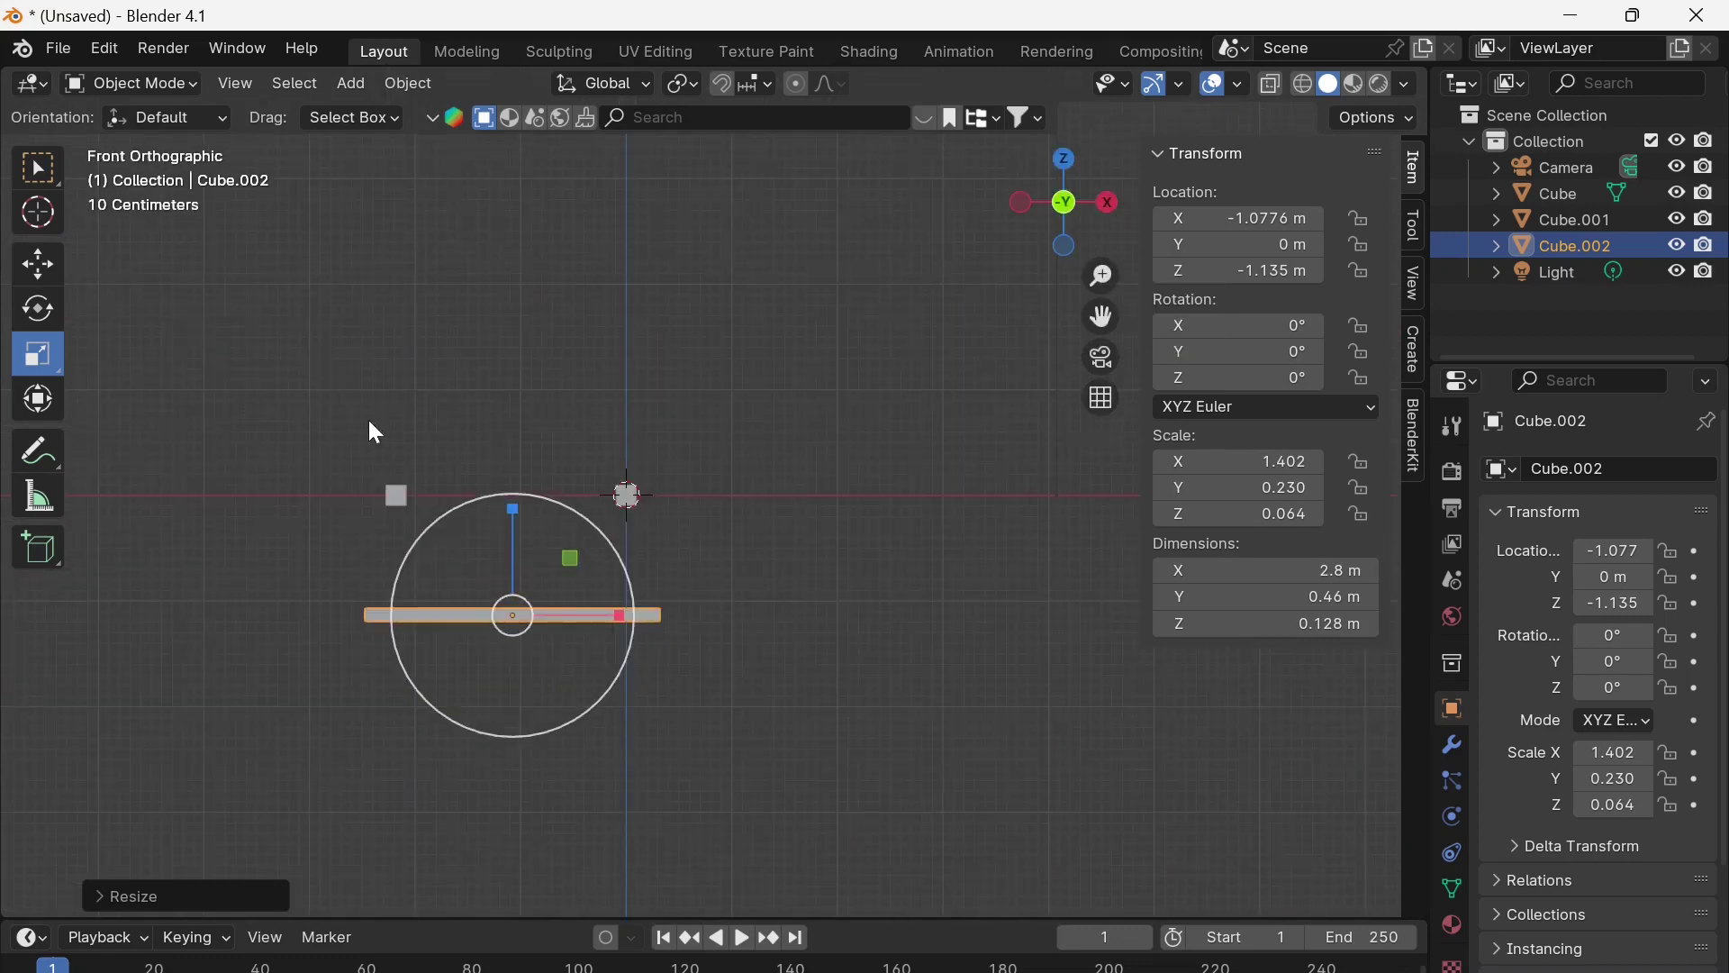
pyautogui.click(39, 267)
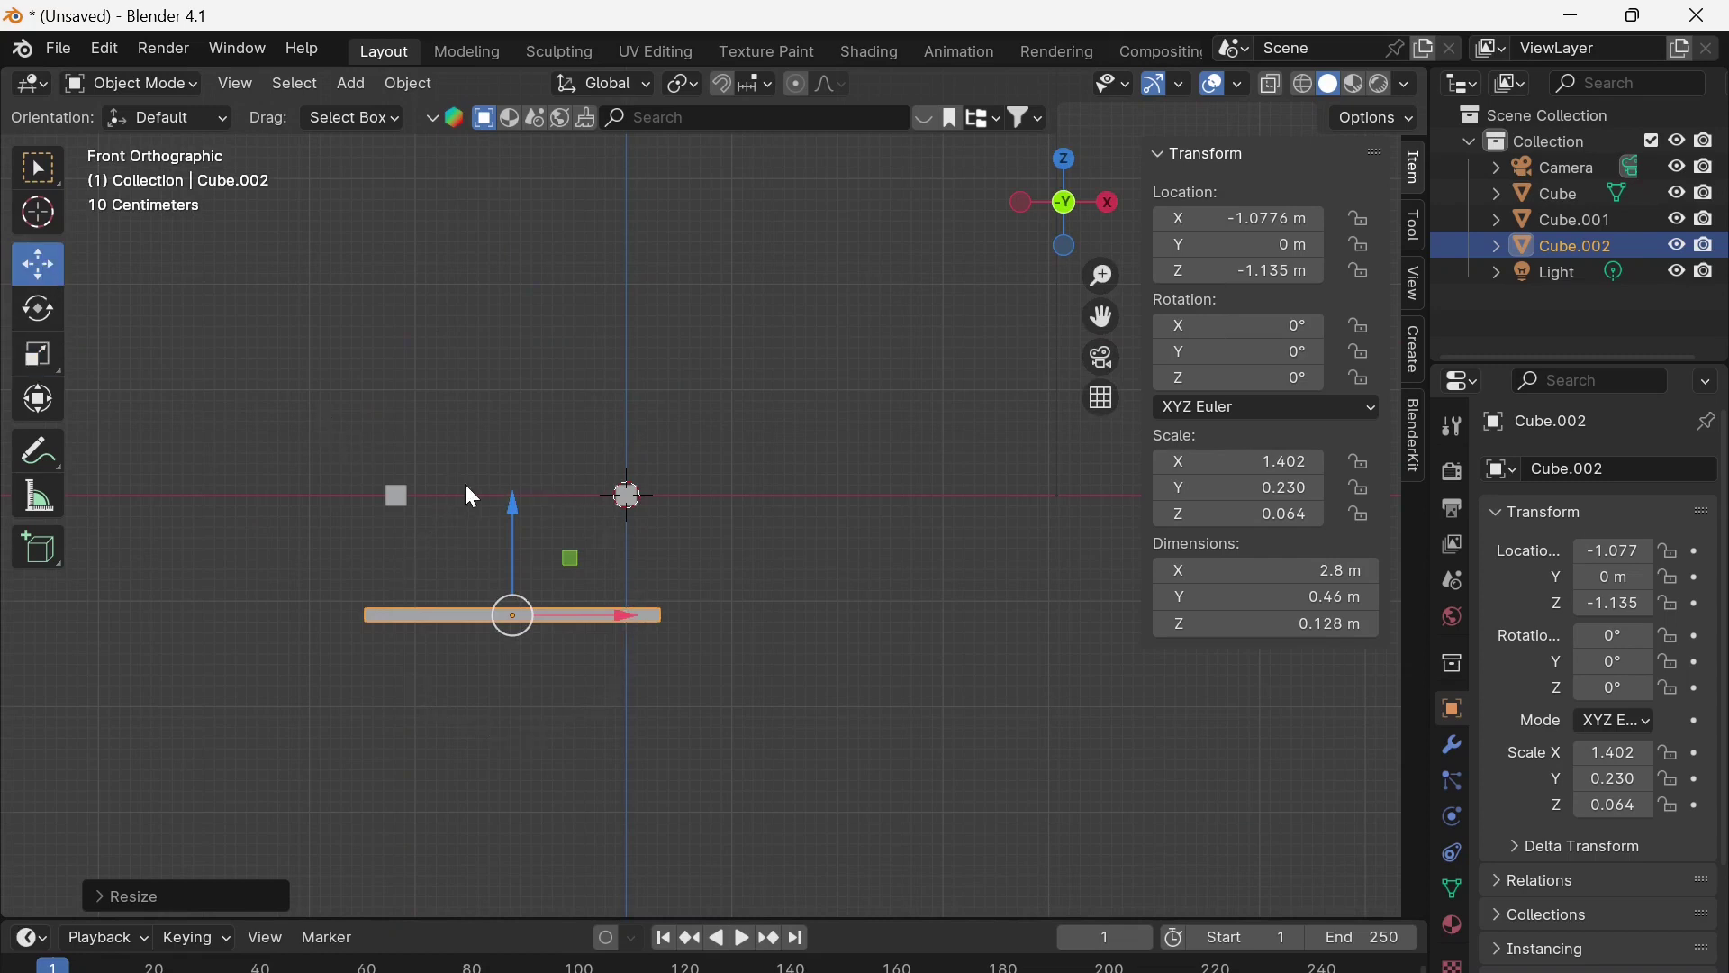
pyautogui.moveTo(514, 508); pyautogui.dragTo(546, 413)
# Move the plank along the Y axis to about -49.5 m, at the negative-Y end of the beams
pyautogui.moveTo(613, 628); pyautogui.dragTo(504, 660, button='middle')
pyautogui.scroll(5, 510, 663)
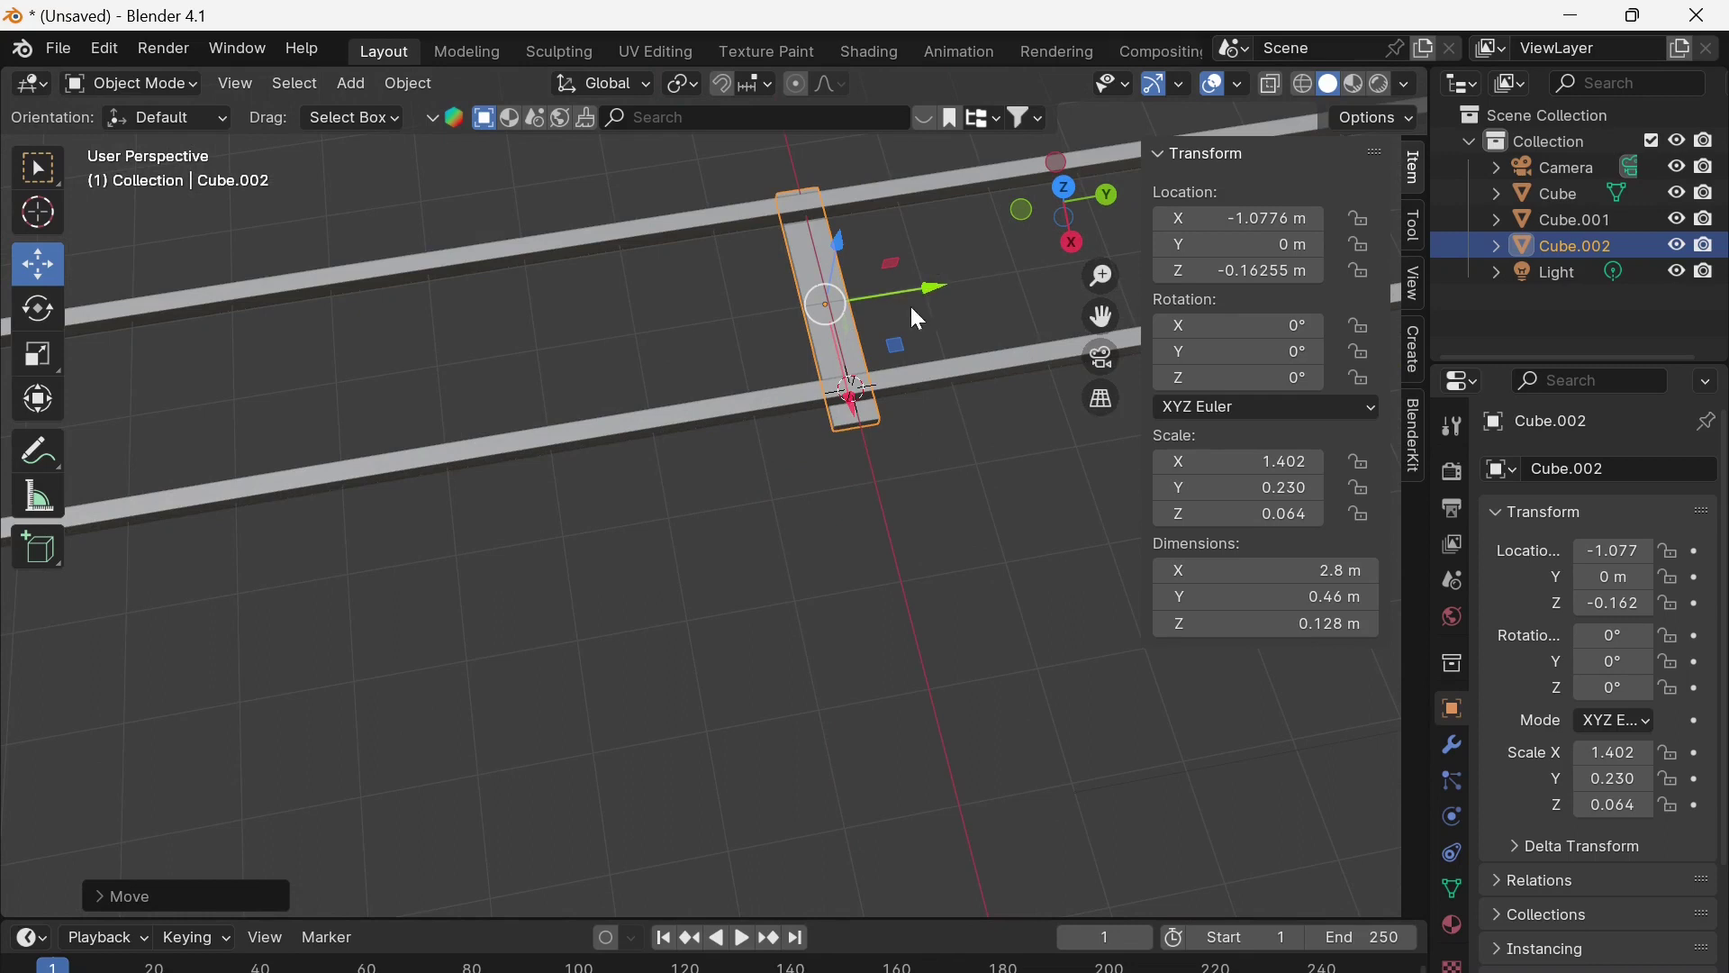
pyautogui.scroll(-7, 756, 496)
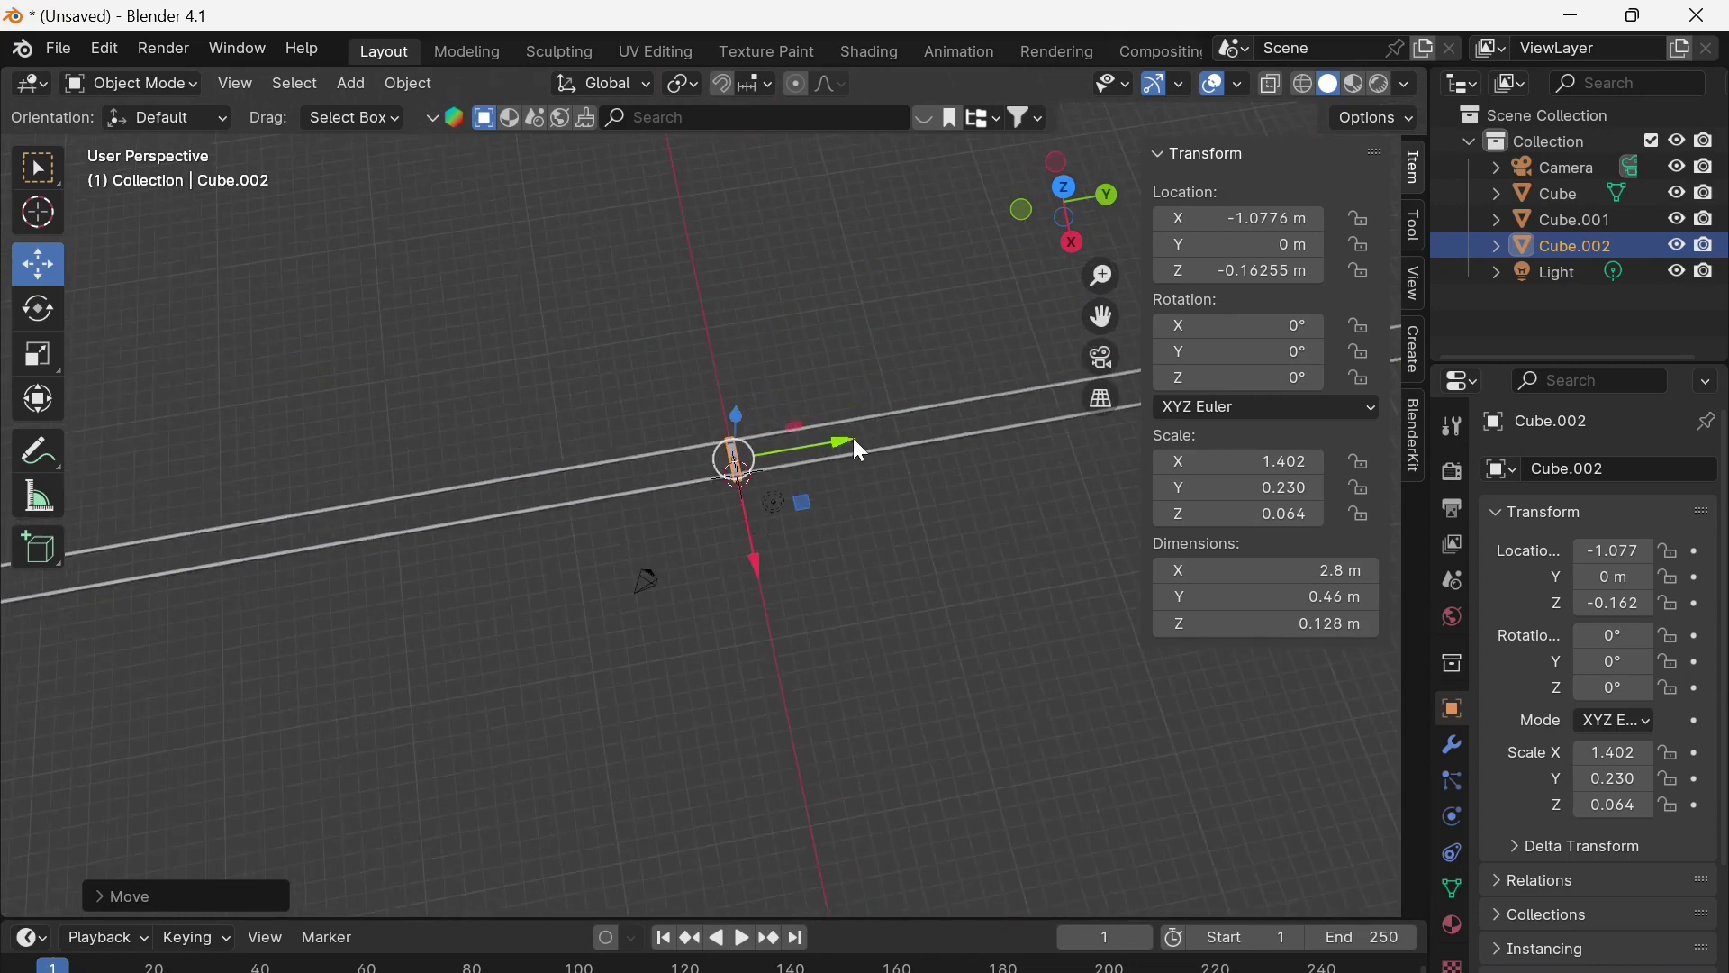
pyautogui.moveTo(842, 444); pyautogui.dragTo(300, 495)
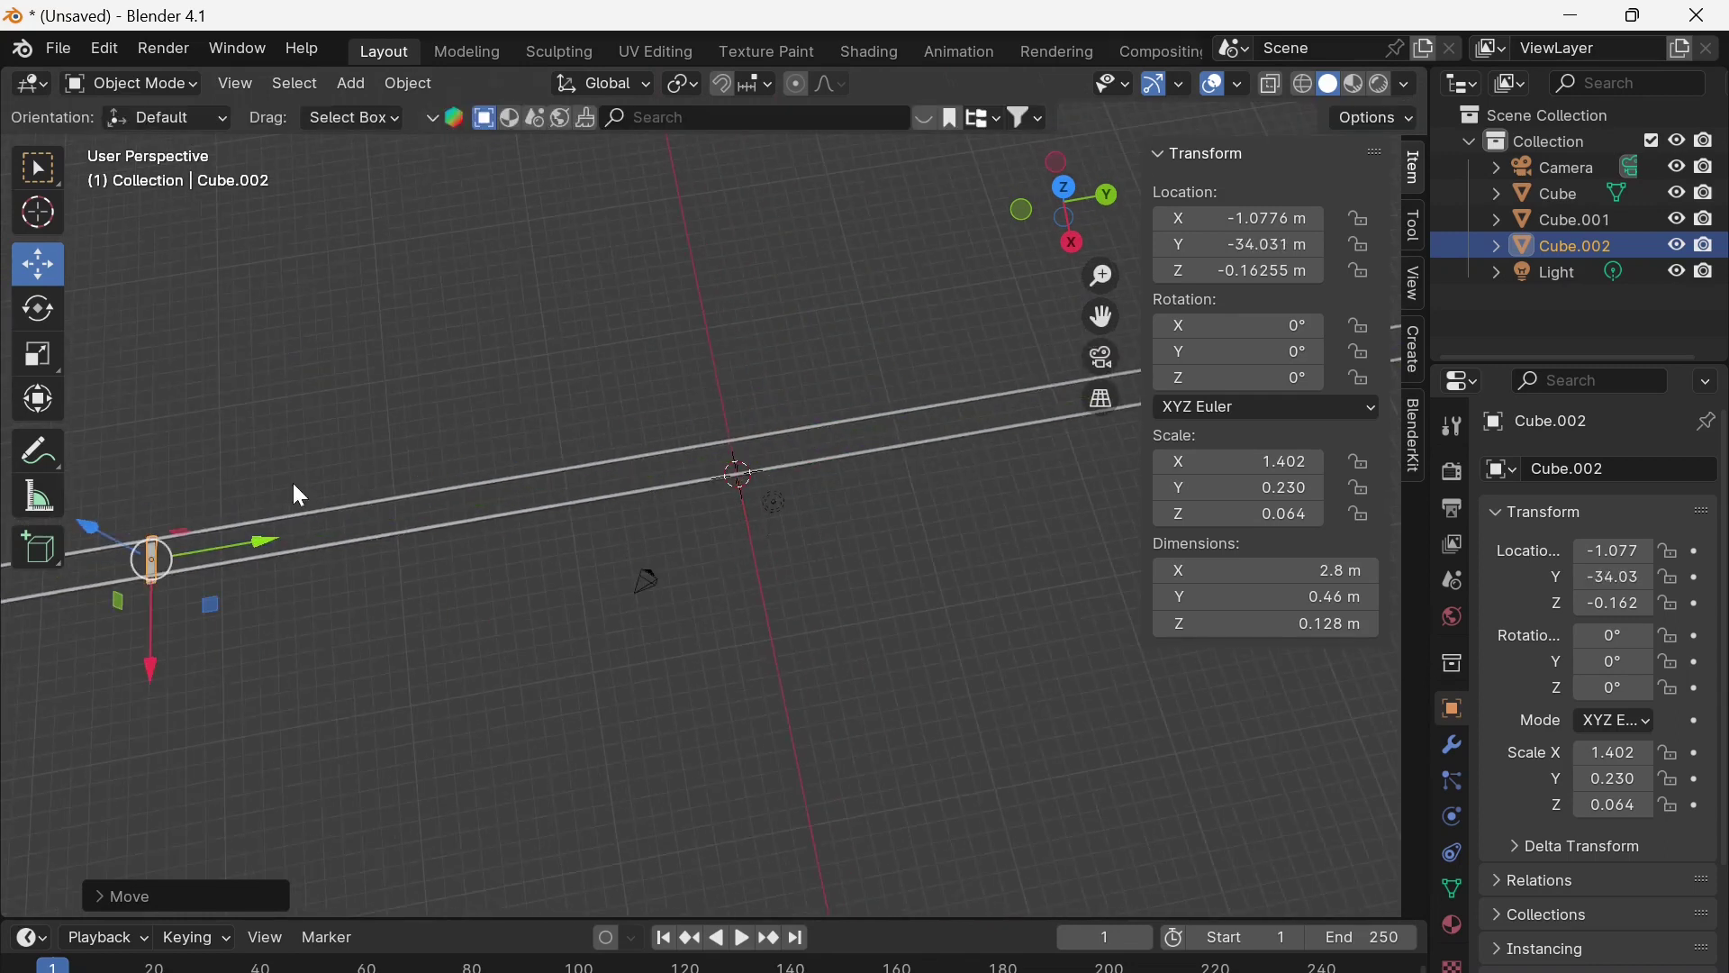
pyautogui.keyDown('shift'); pyautogui.moveTo(339, 461); pyautogui.dragTo(753, 407, button='middle'); pyautogui.keyUp('shift')
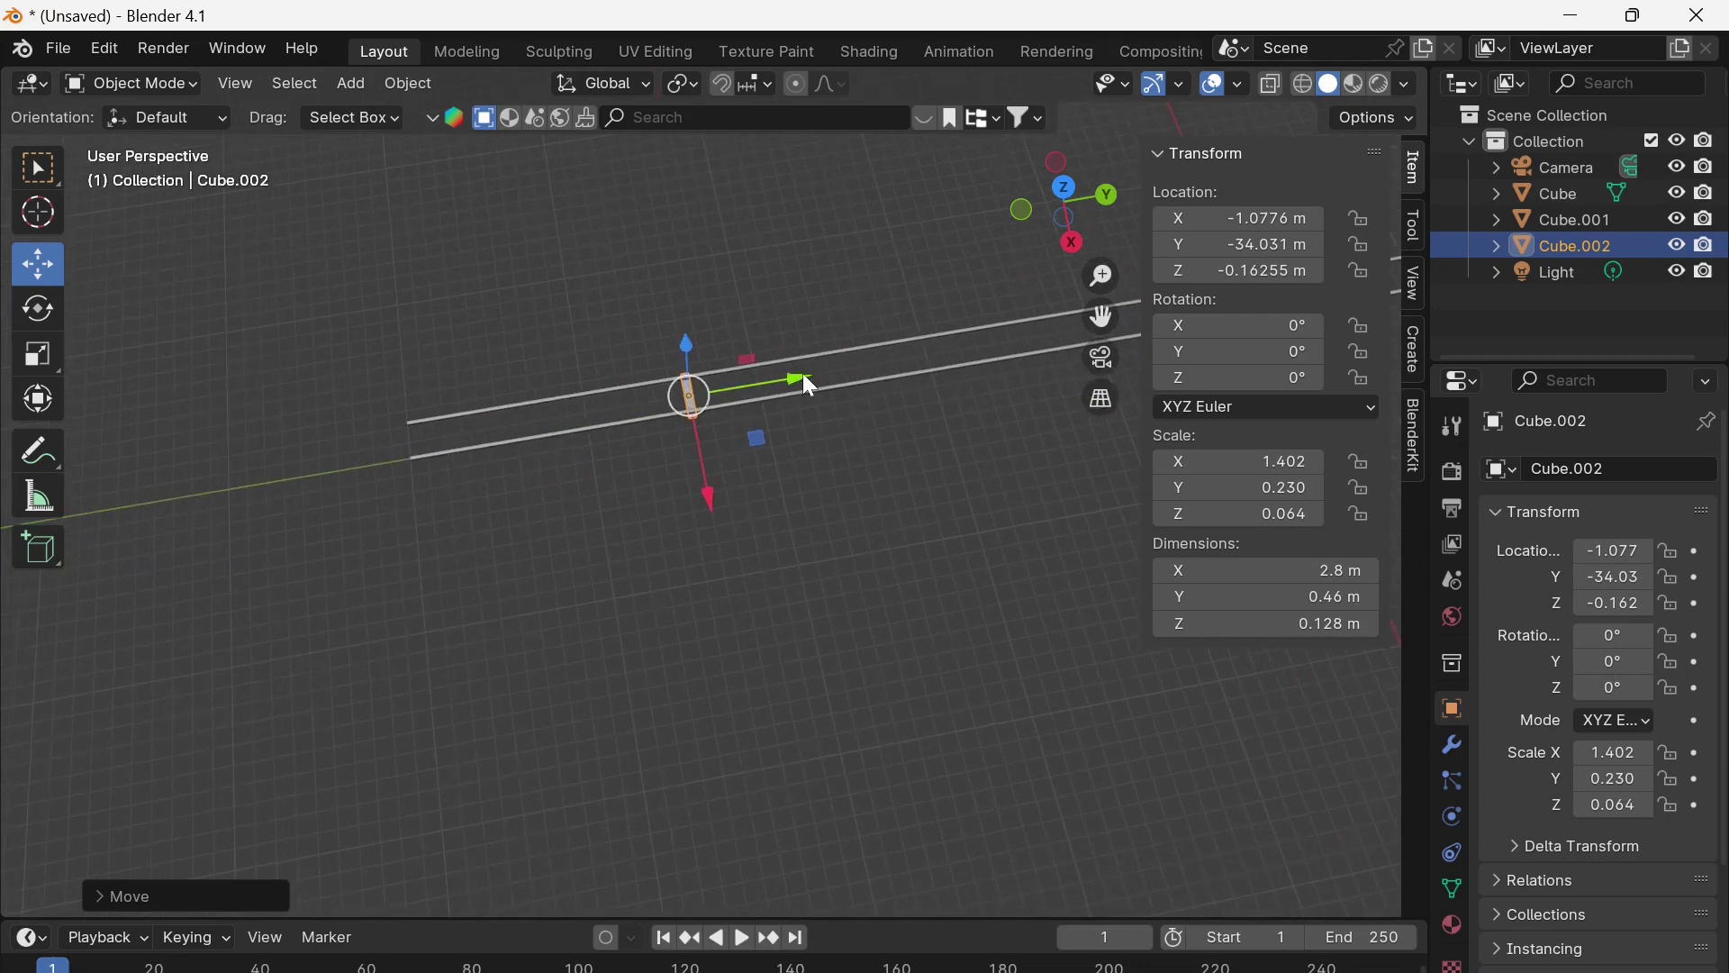
pyautogui.moveTo(811, 385); pyautogui.dragTo(516, 438)
pyautogui.keyDown('ctrl'); pyautogui.scroll(-5, 506, 516); pyautogui.keyUp('ctrl')
pyautogui.keyDown('ctrl'); pyautogui.scroll(4, 506, 516); pyautogui.keyUp('ctrl')
pyautogui.keyDown('shift'); pyautogui.moveTo(506, 516); pyautogui.dragTo(473, 441, button='middle'); pyautogui.keyUp('shift')
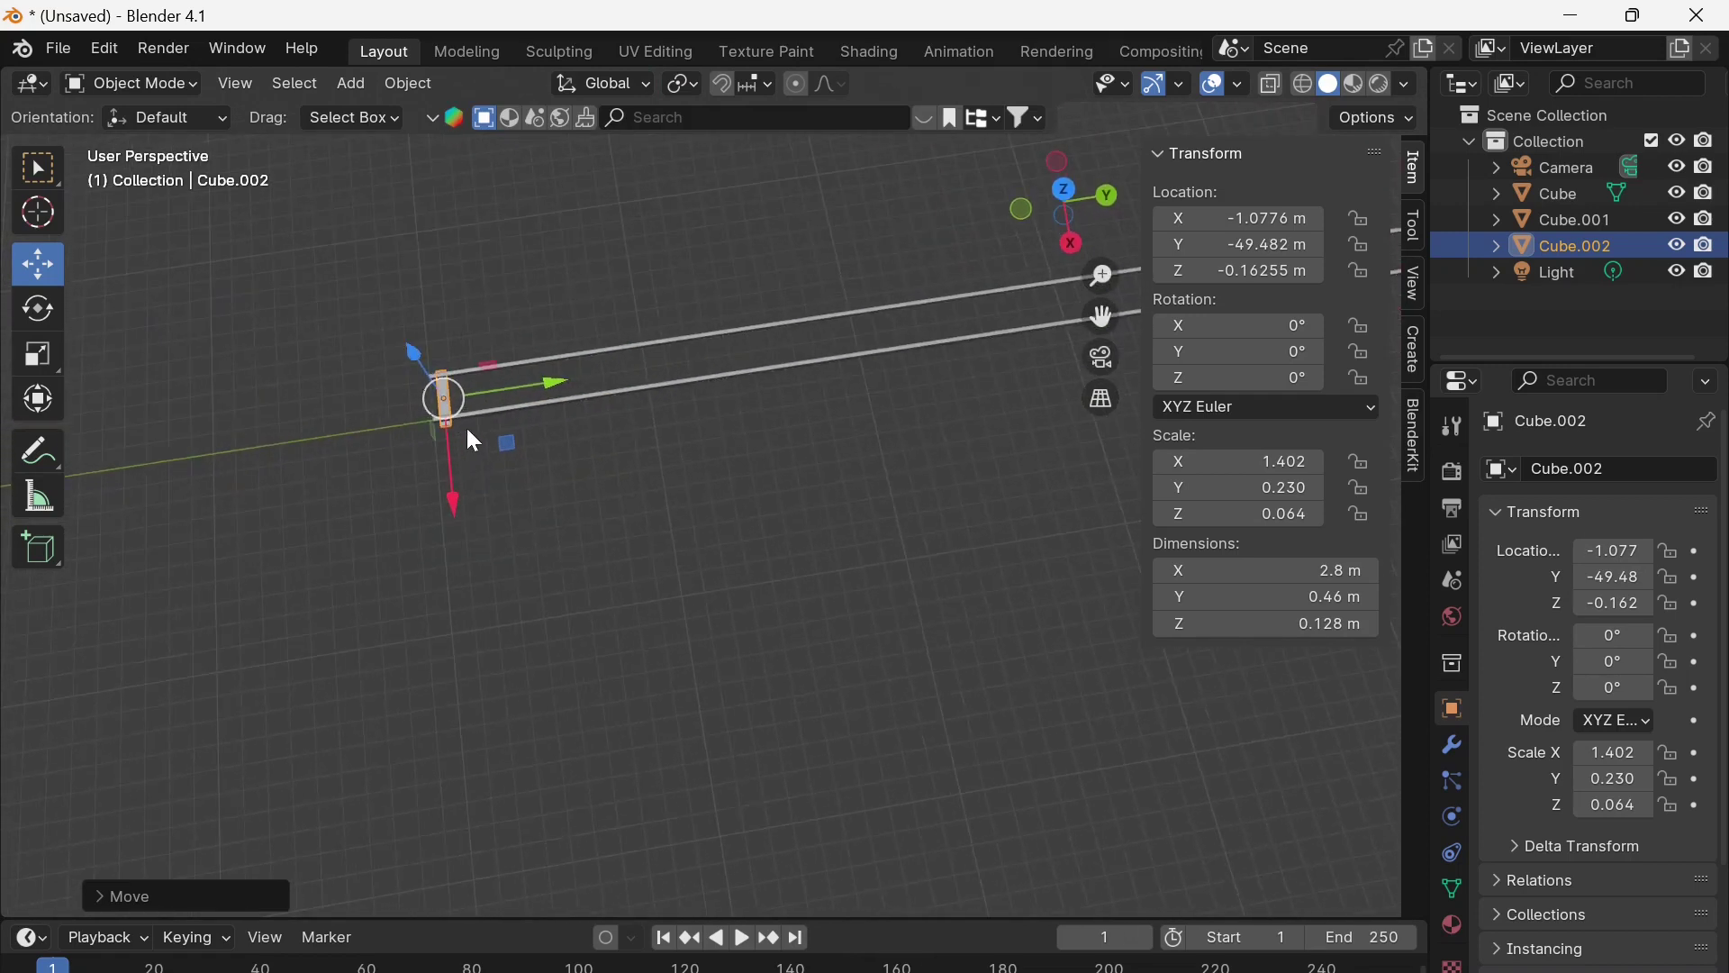
# Add an Array modifier to the cross plank under the rails
pyautogui.keyDown('shift'); pyautogui.moveTo(705, 466); pyautogui.dragTo(376, 535, button='middle'); pyautogui.keyUp('shift')
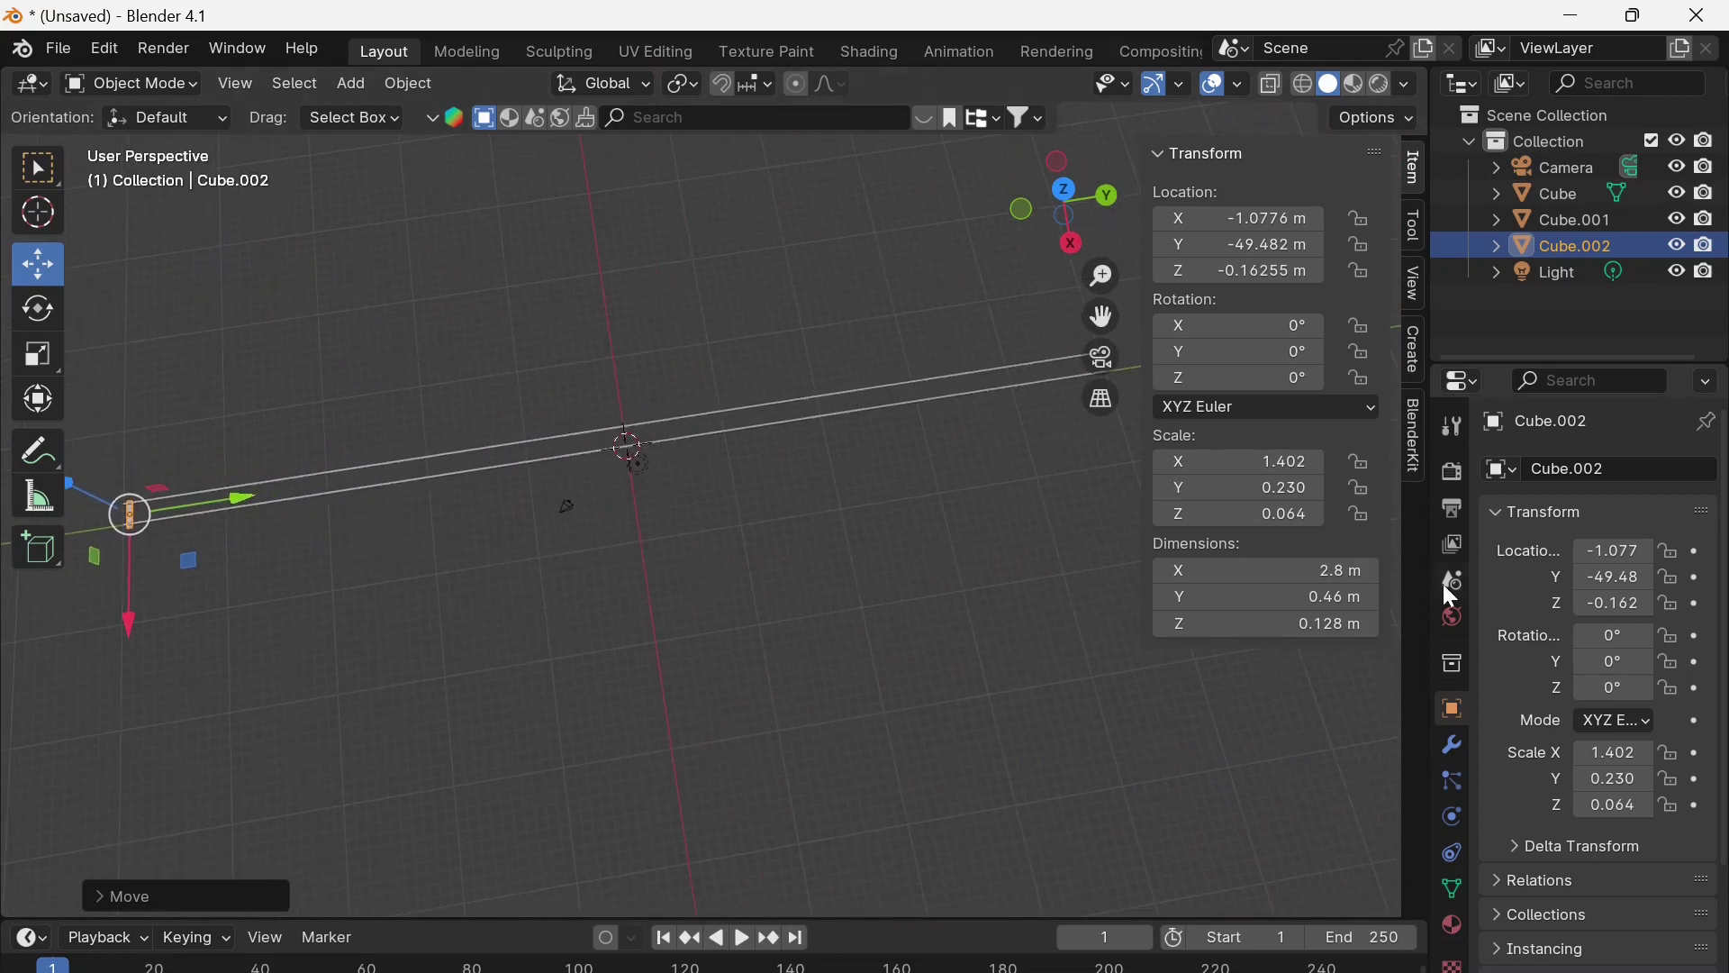
pyautogui.click(1452, 747)
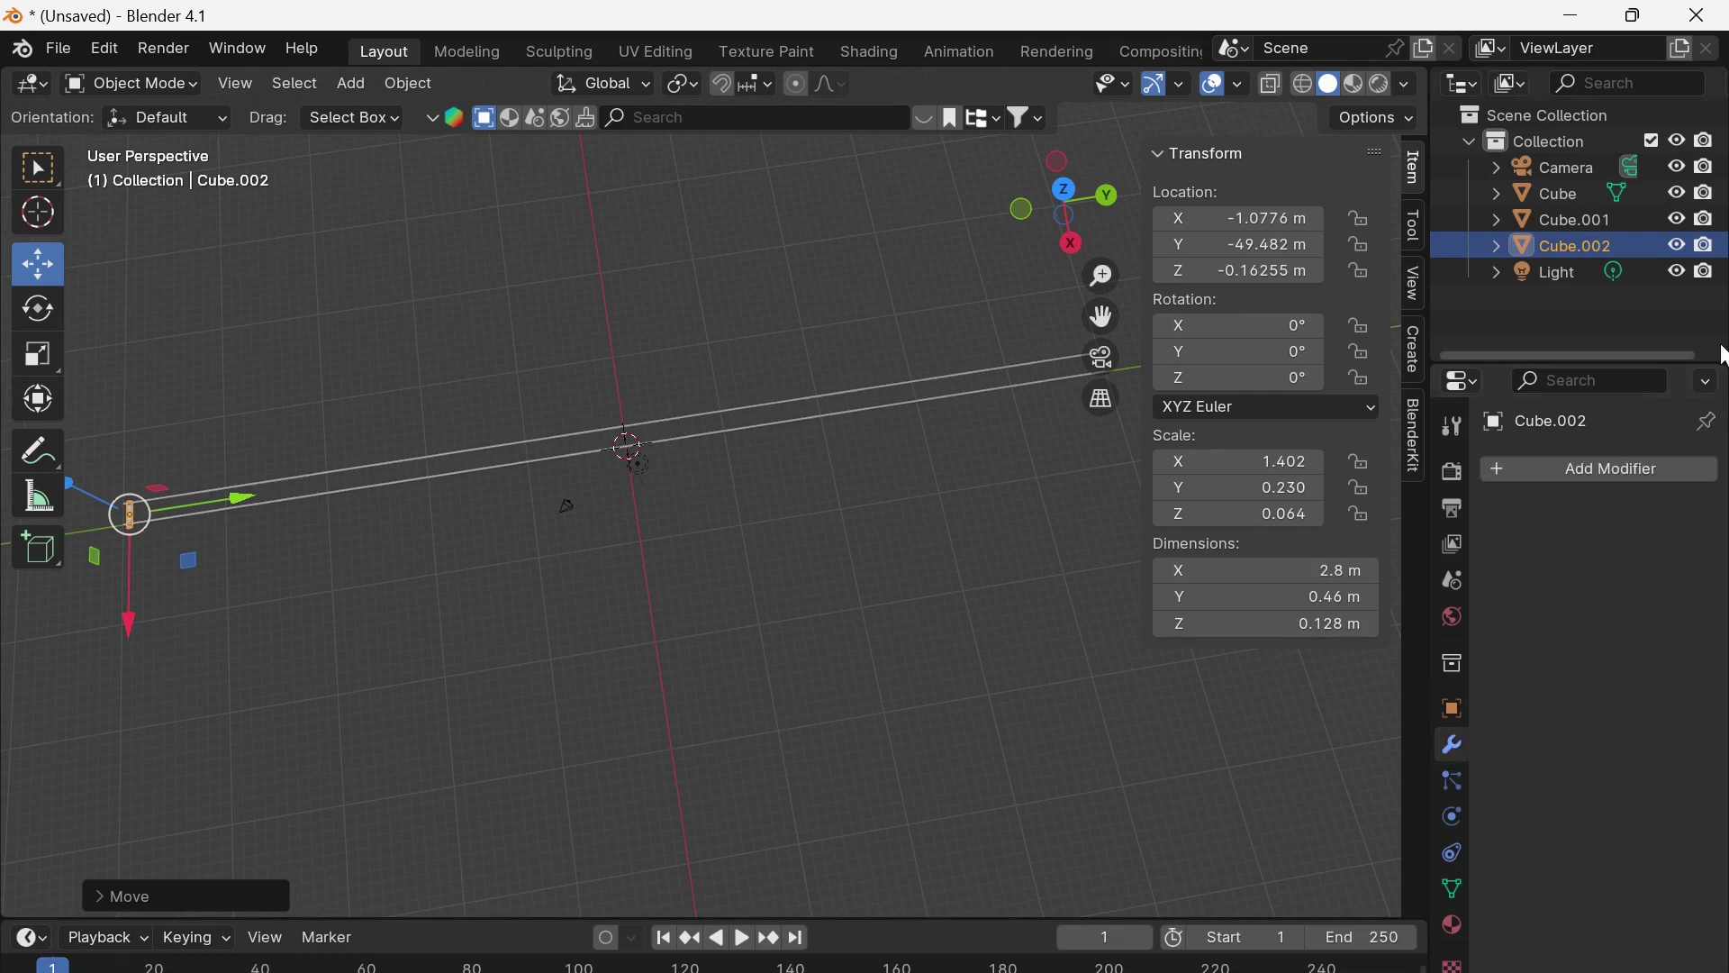
pyautogui.click(1596, 466)
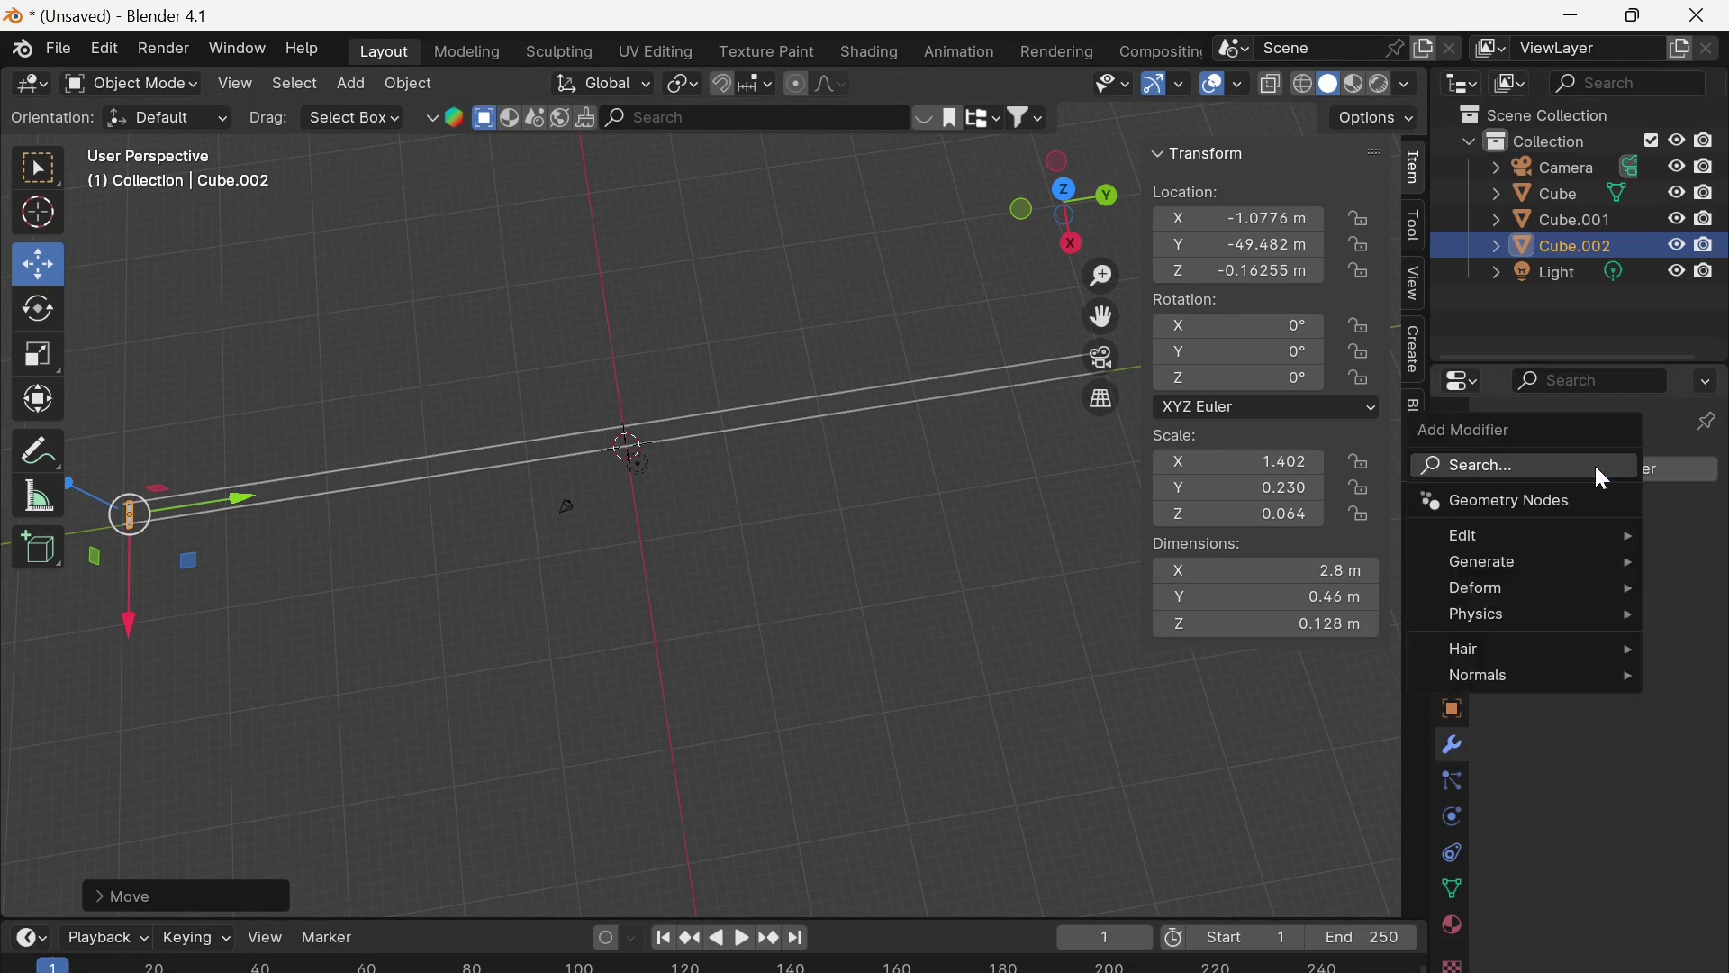
pyautogui.moveTo(1509, 557)
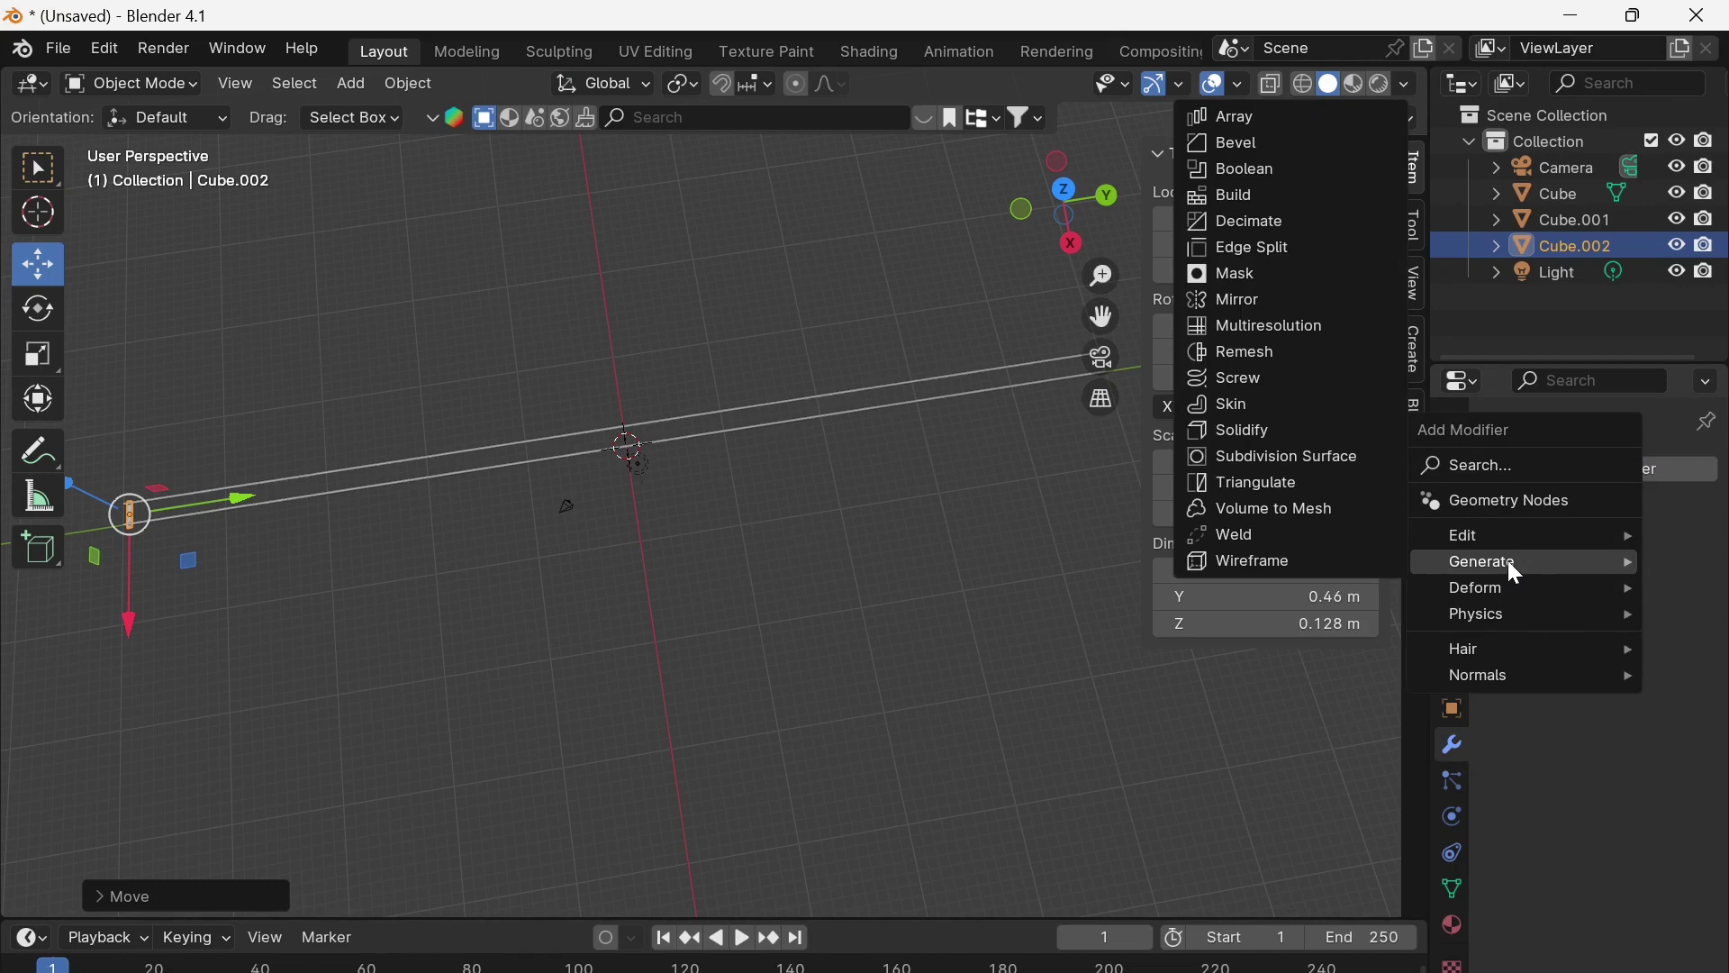
pyautogui.click(1251, 115)
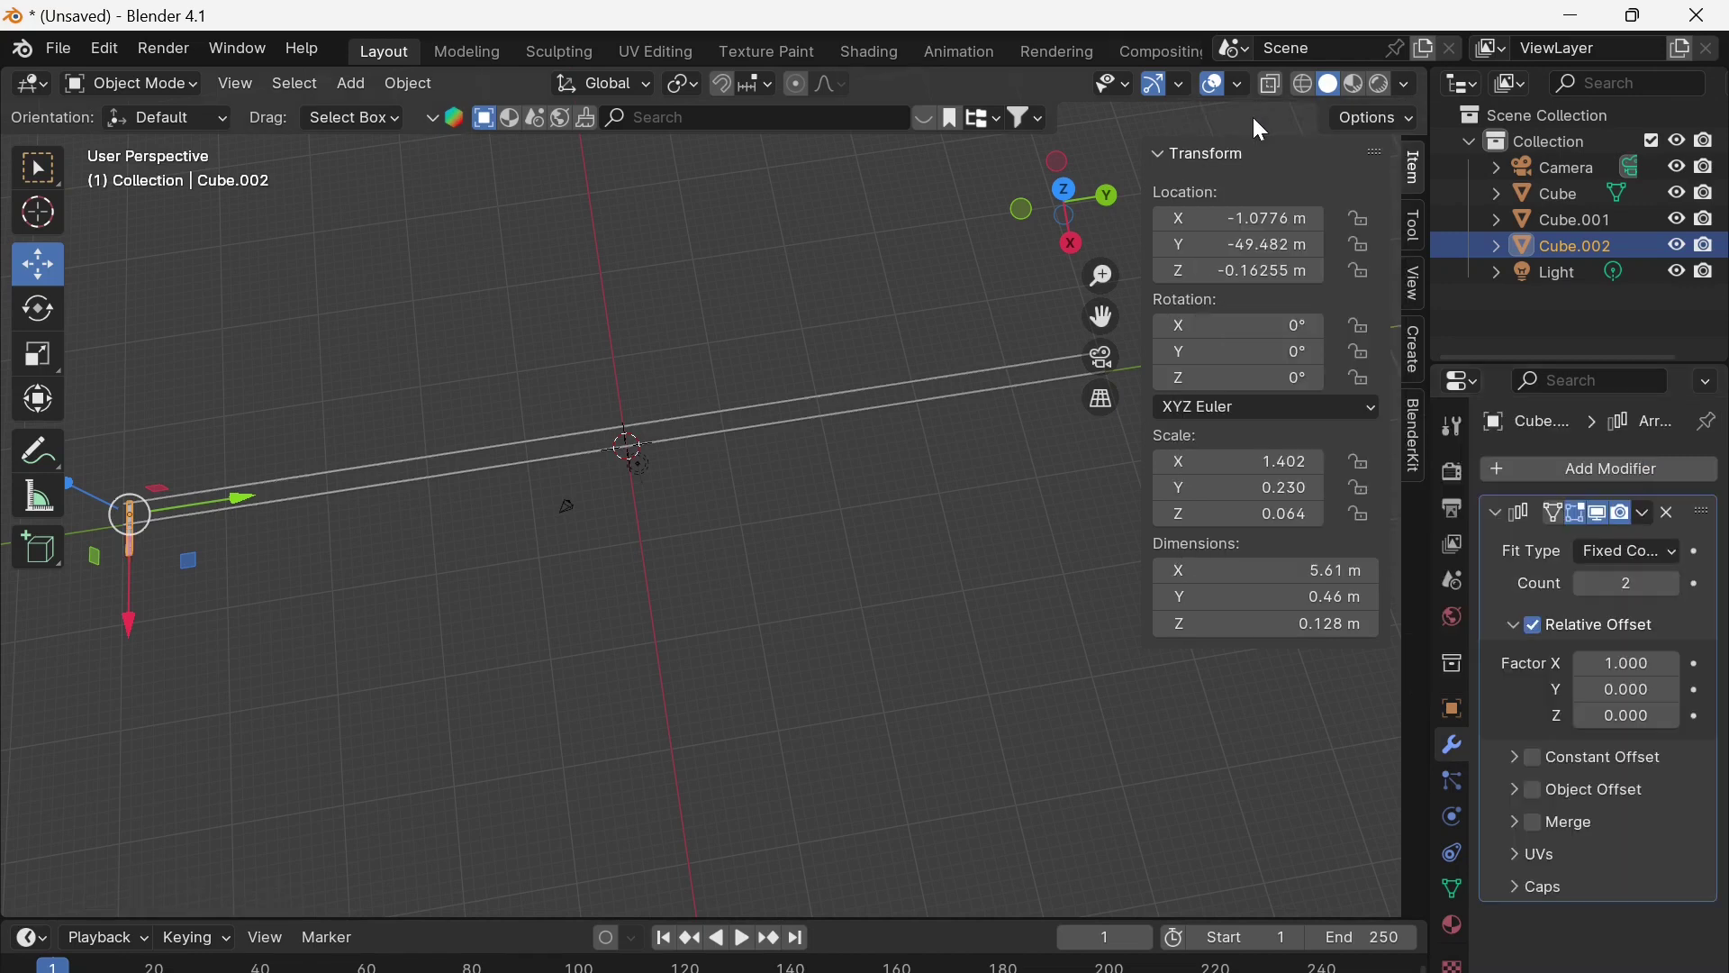
# Set the plank array's relative offset factors to 0 on X and 2.9 on Y so copies run along the rails
pyautogui.scroll(3, 283, 551)
pyautogui.scroll(-4, 283, 551)
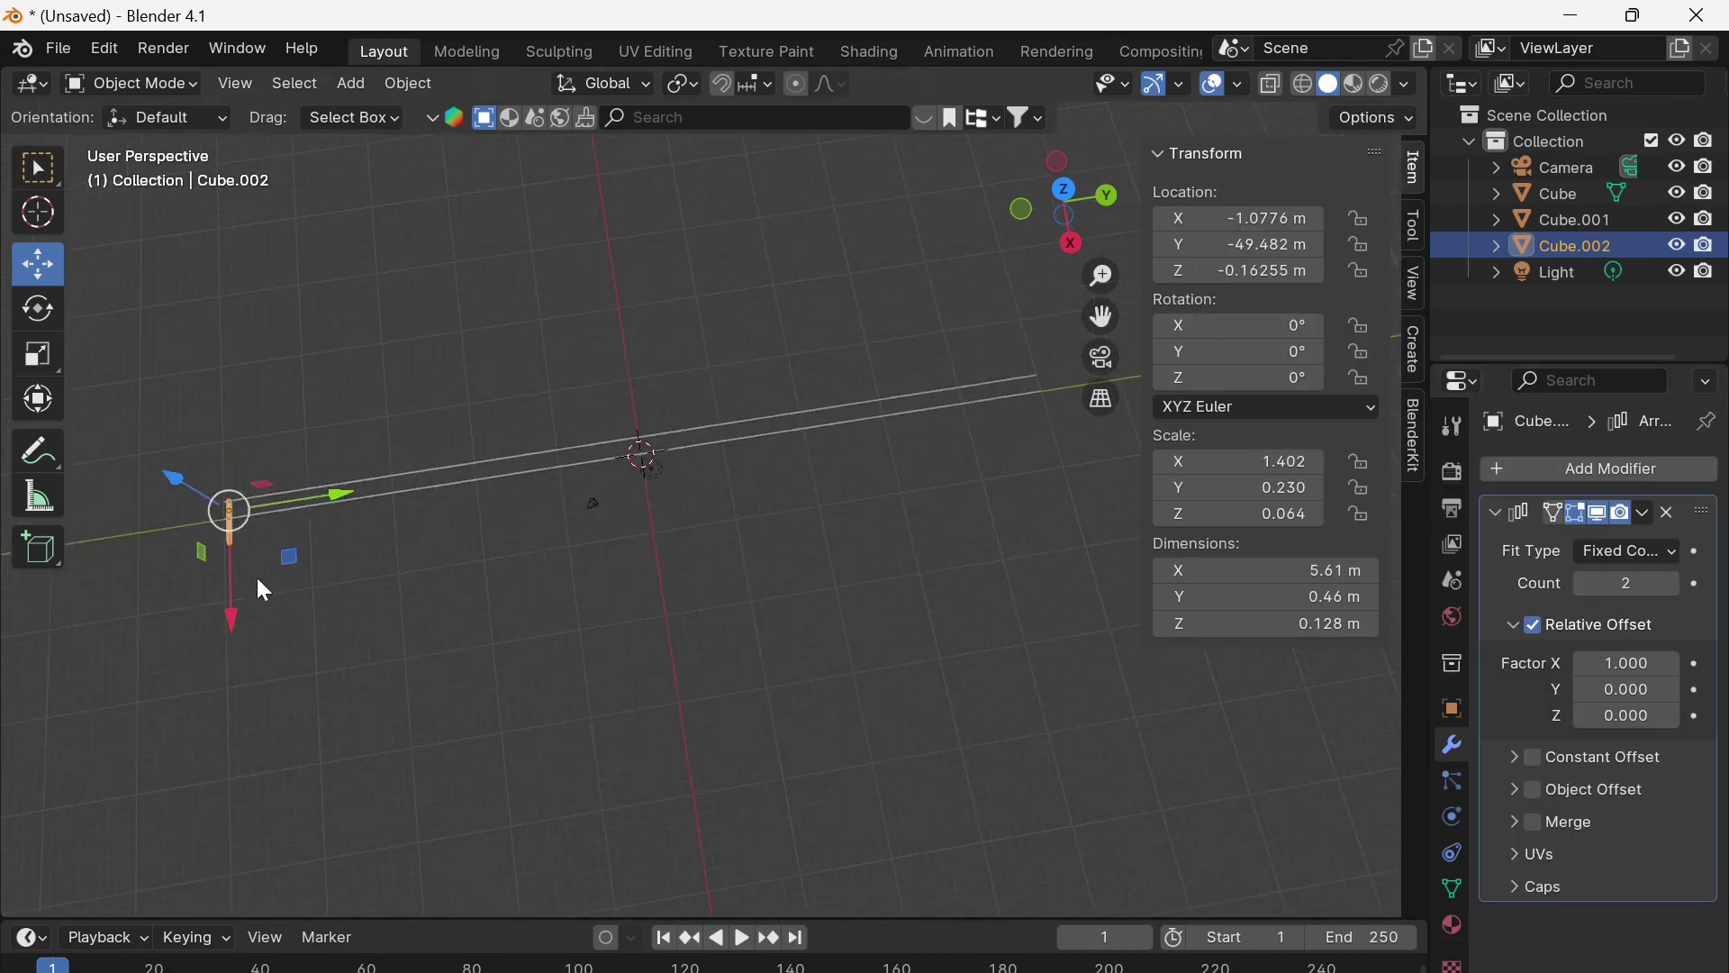
pyautogui.keyDown('shift'); pyautogui.moveTo(263, 590); pyautogui.dragTo(410, 484, button='middle'); pyautogui.keyUp('shift')
pyautogui.scroll(2, 535, 571)
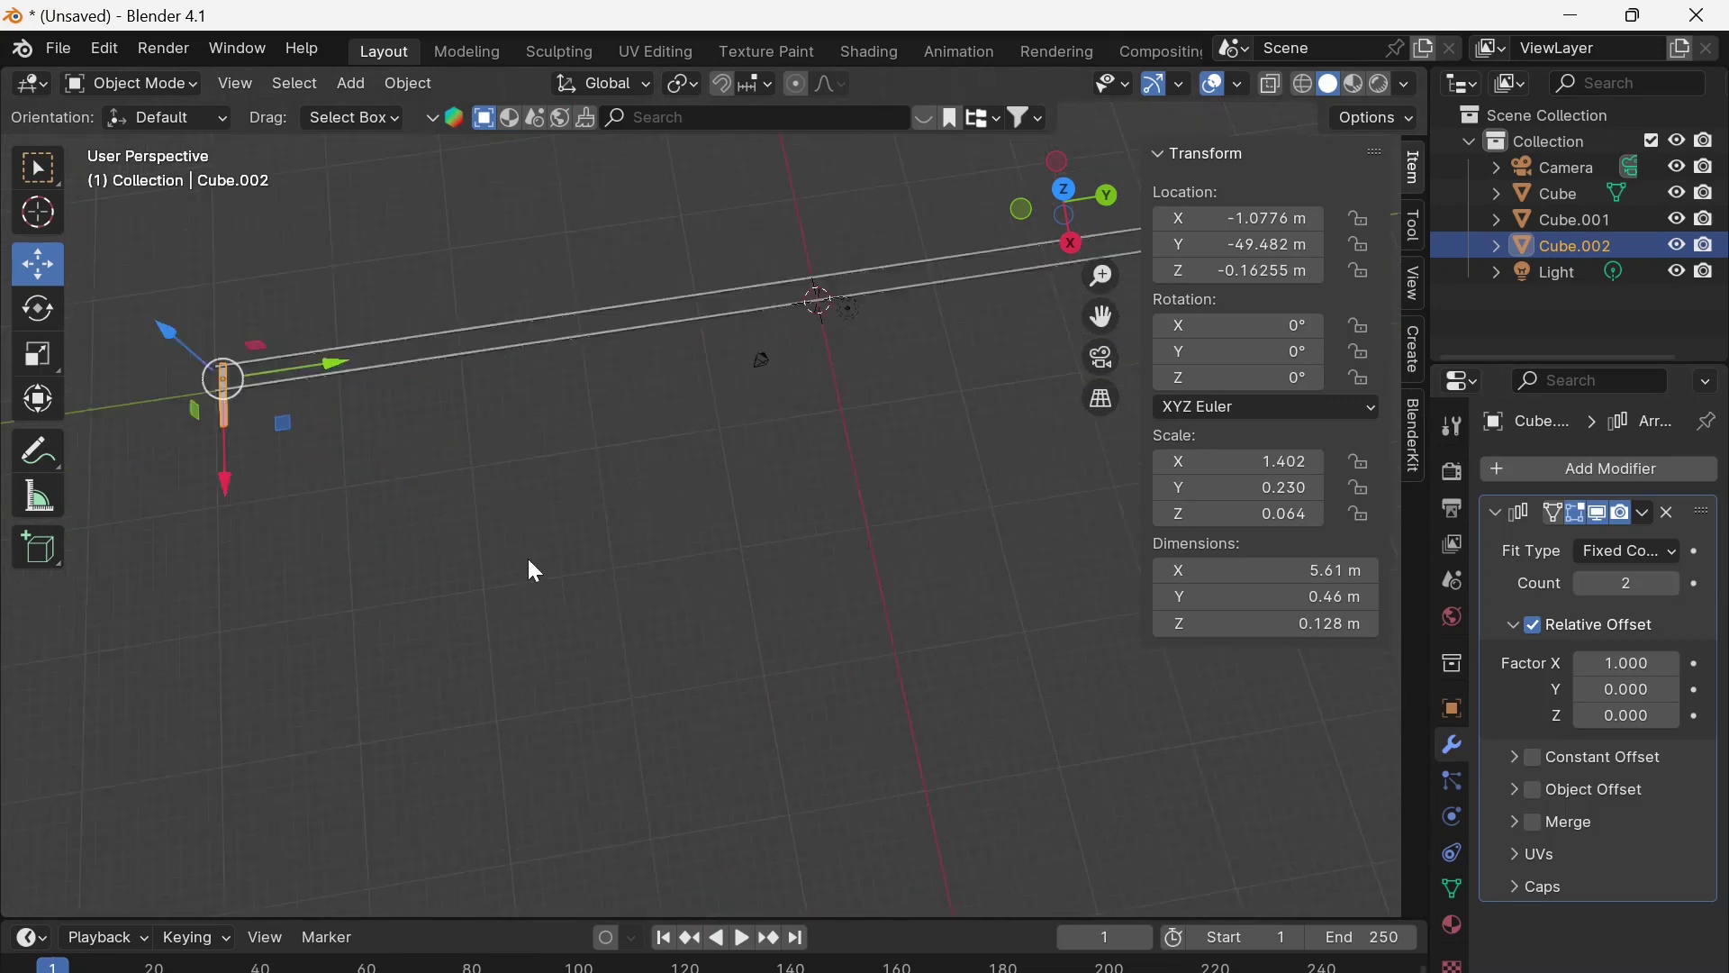
pyautogui.scroll(1, 535, 571)
pyautogui.keyDown('shift'); pyautogui.moveTo(535, 571); pyautogui.dragTo(467, 587, button='middle'); pyautogui.keyUp('shift')
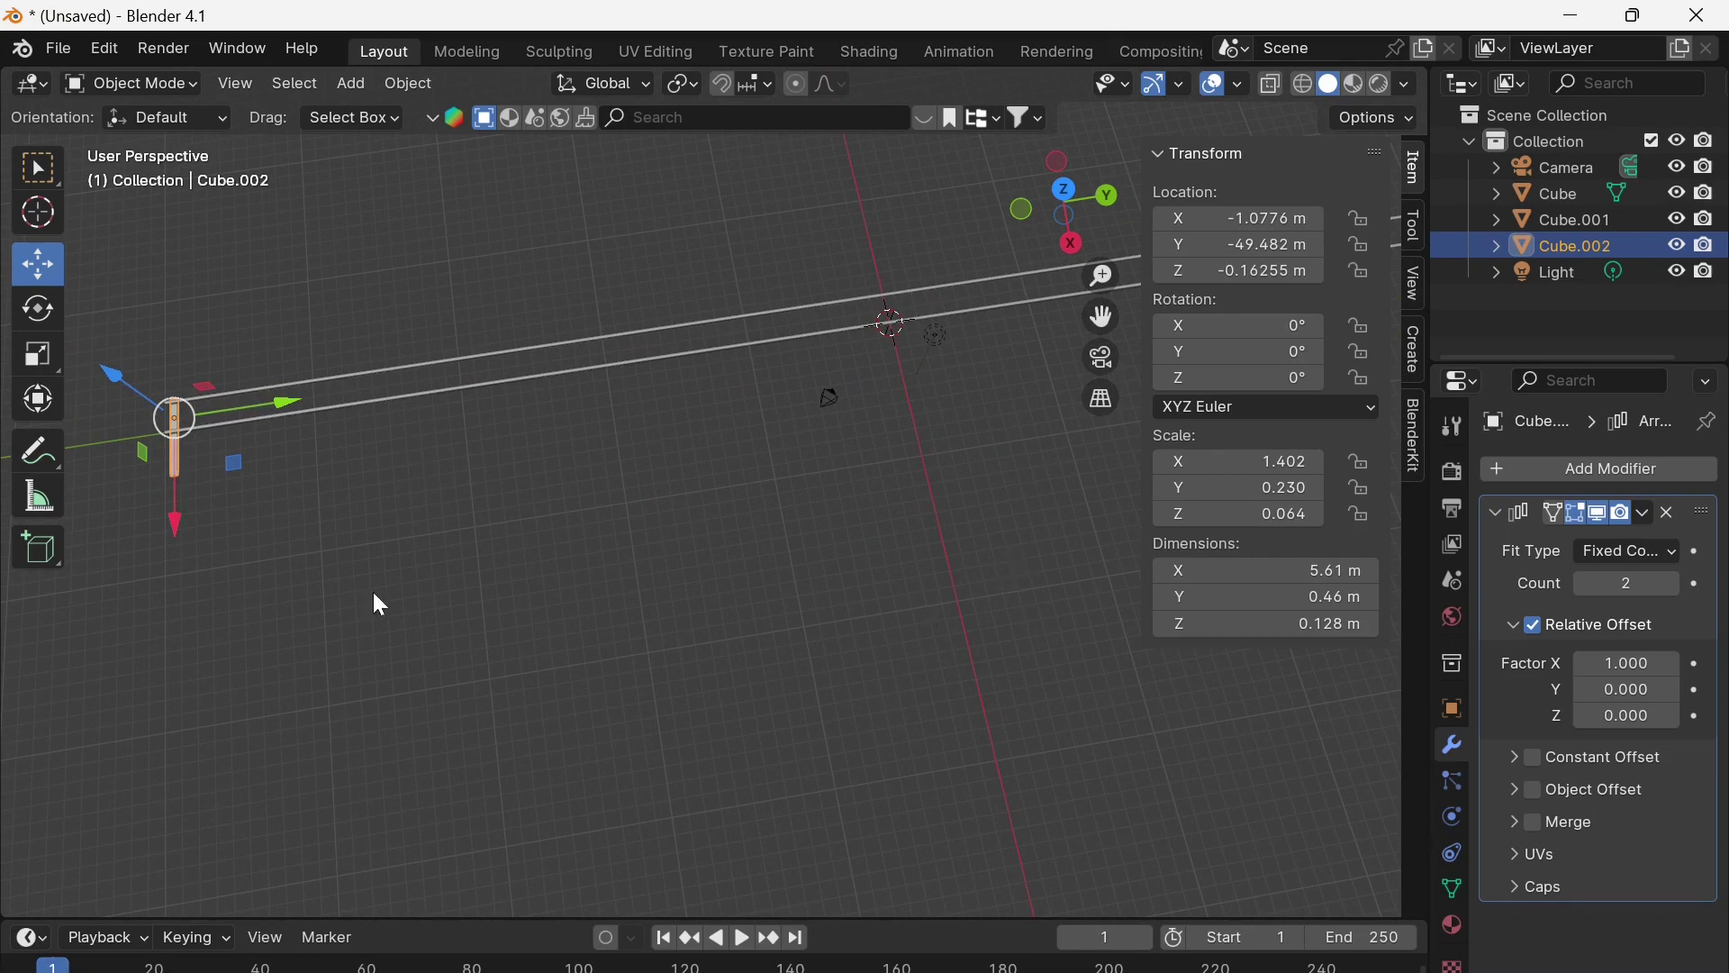
pyautogui.moveTo(500, 517); pyautogui.dragTo(483, 540, button='middle')
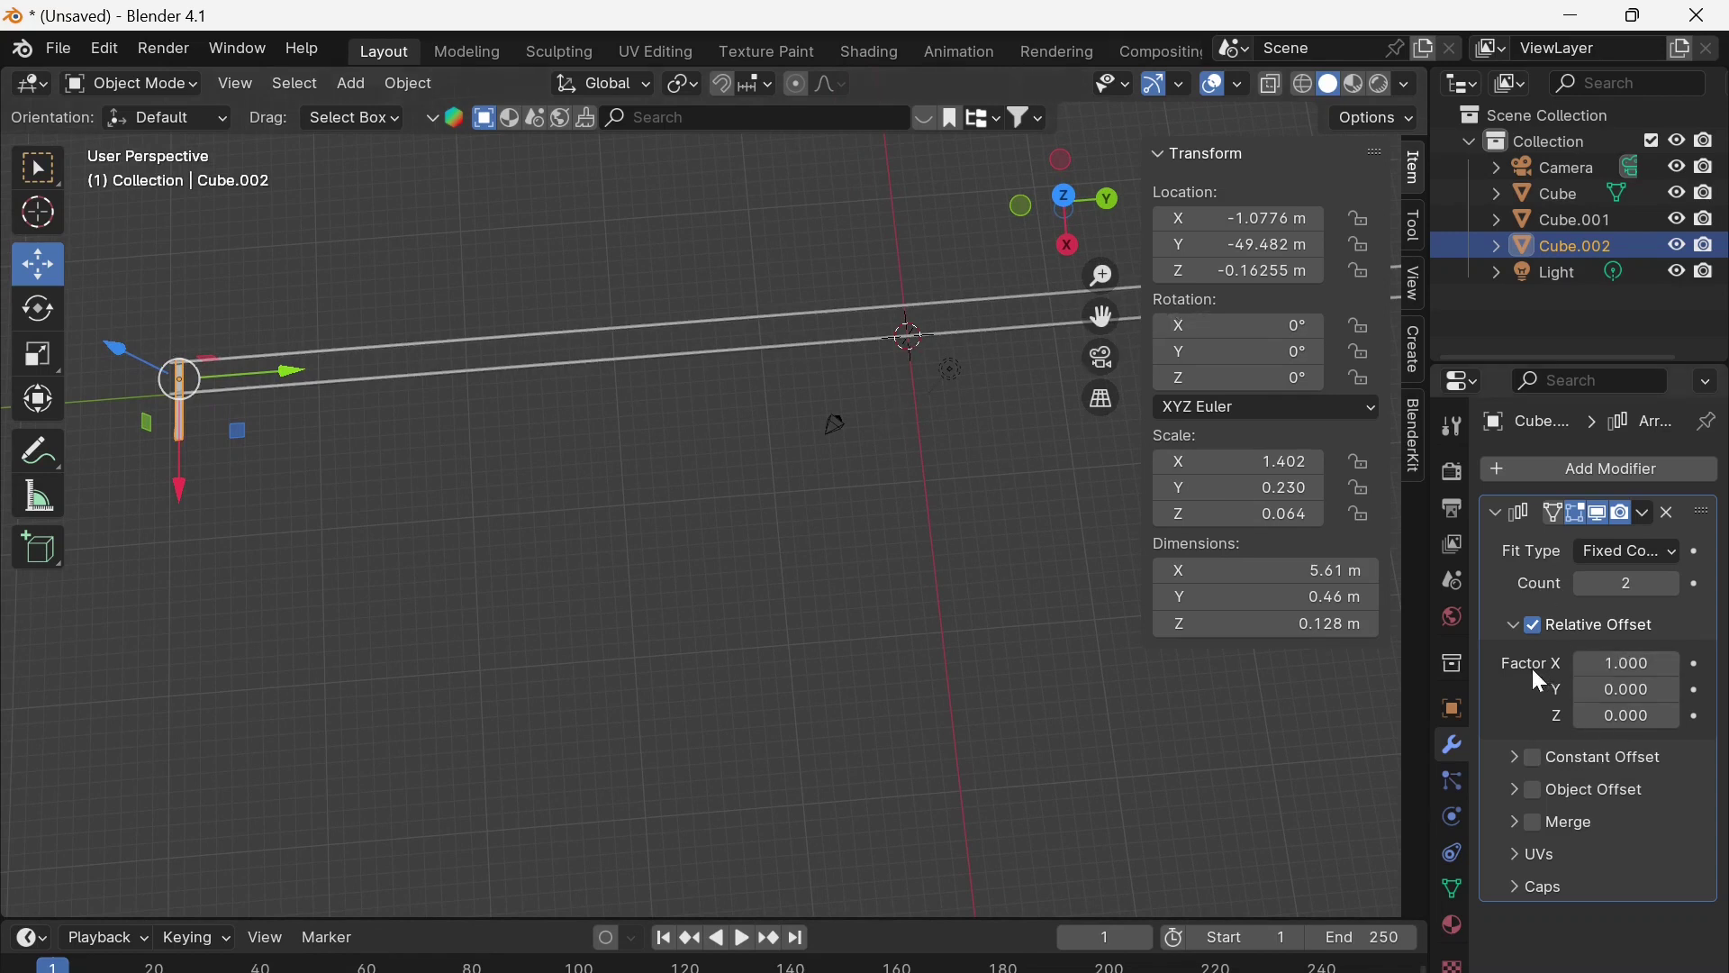
pyautogui.click(1591, 668)
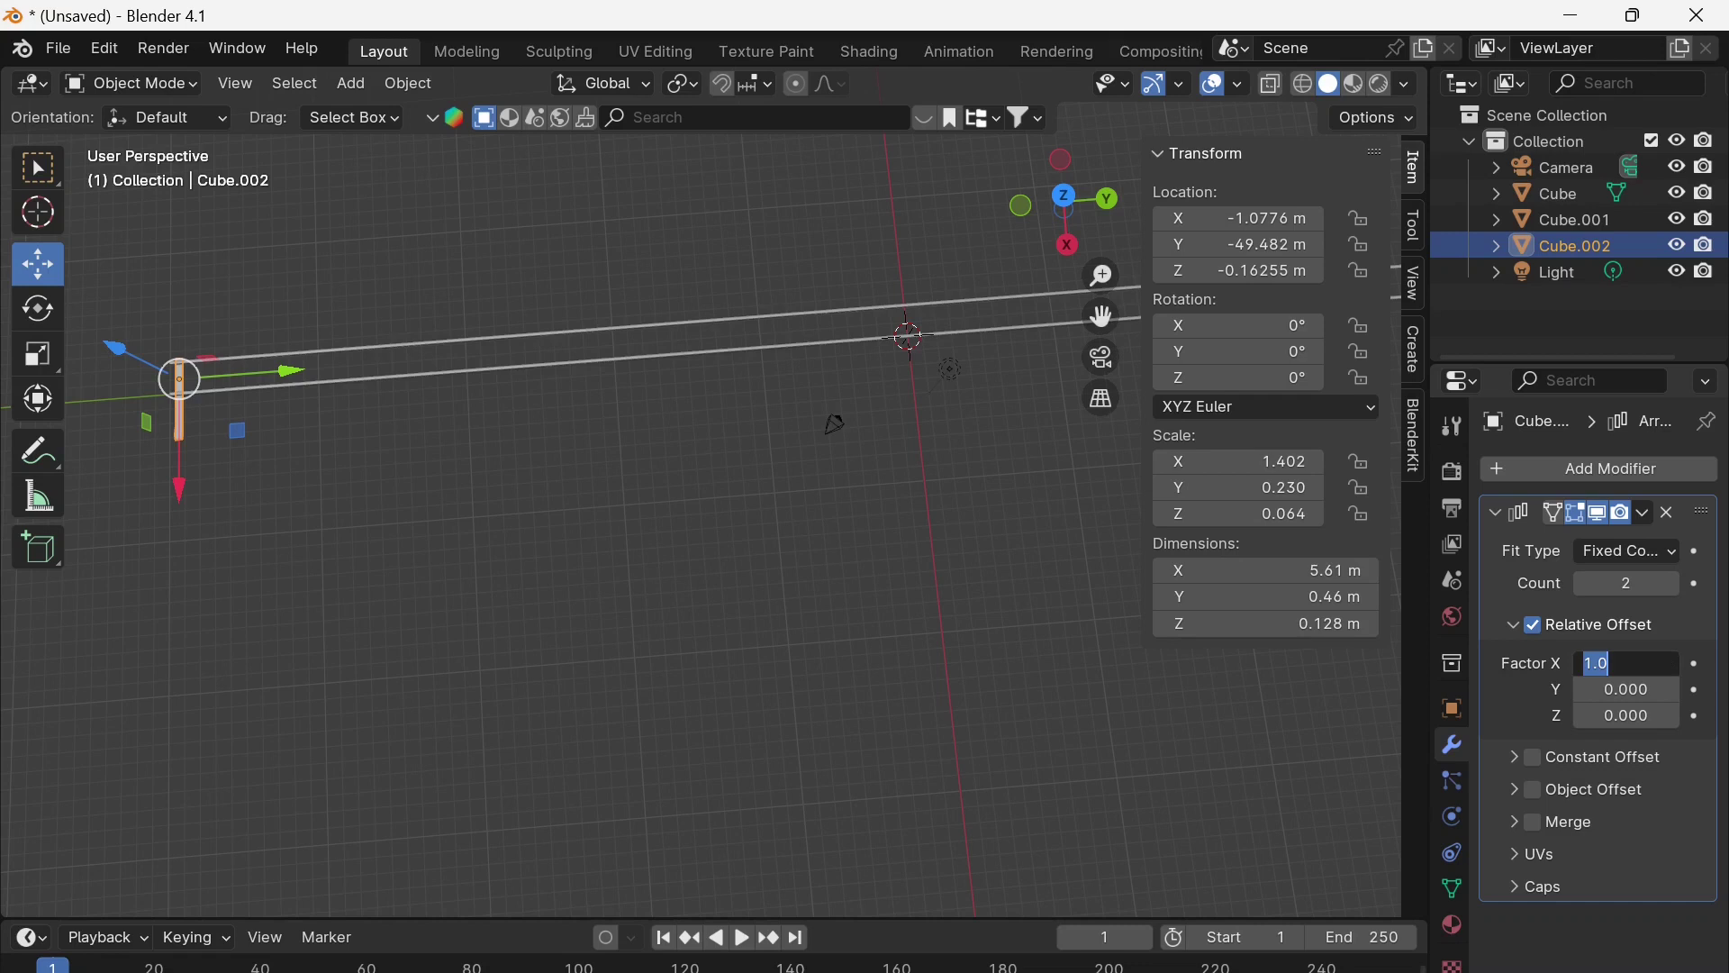
pyautogui.write('0')
pyautogui.press('Return')
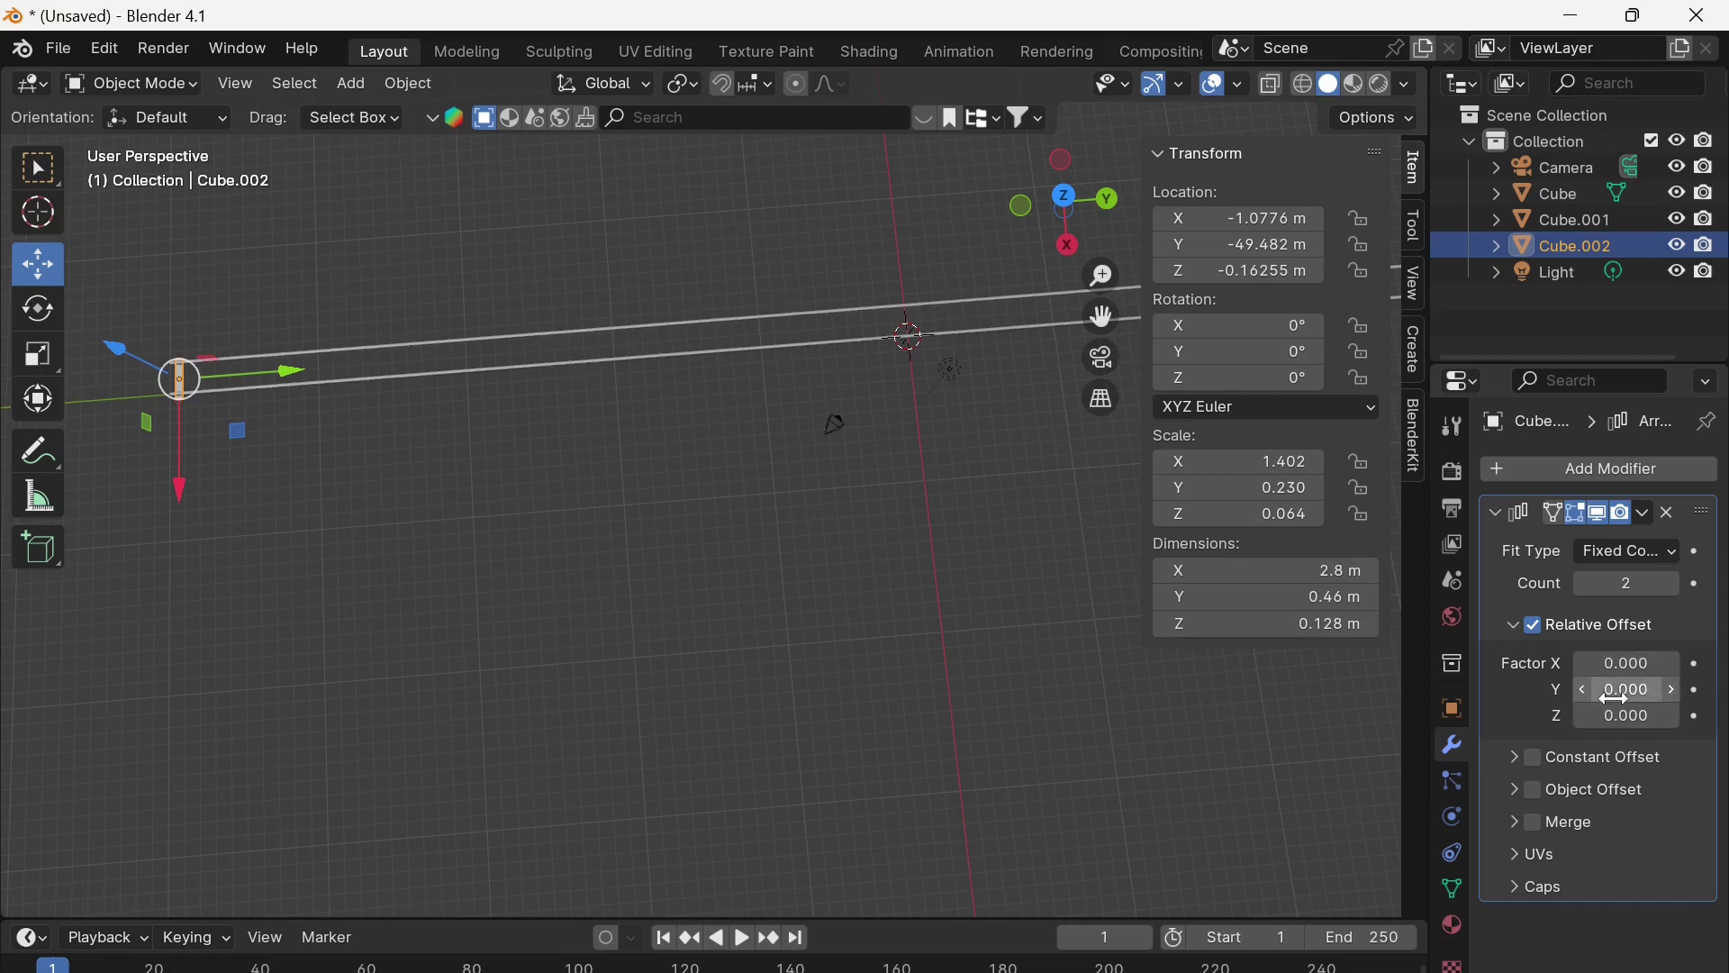
pyautogui.moveTo(1612, 691); pyautogui.dragTo(1725, 690)
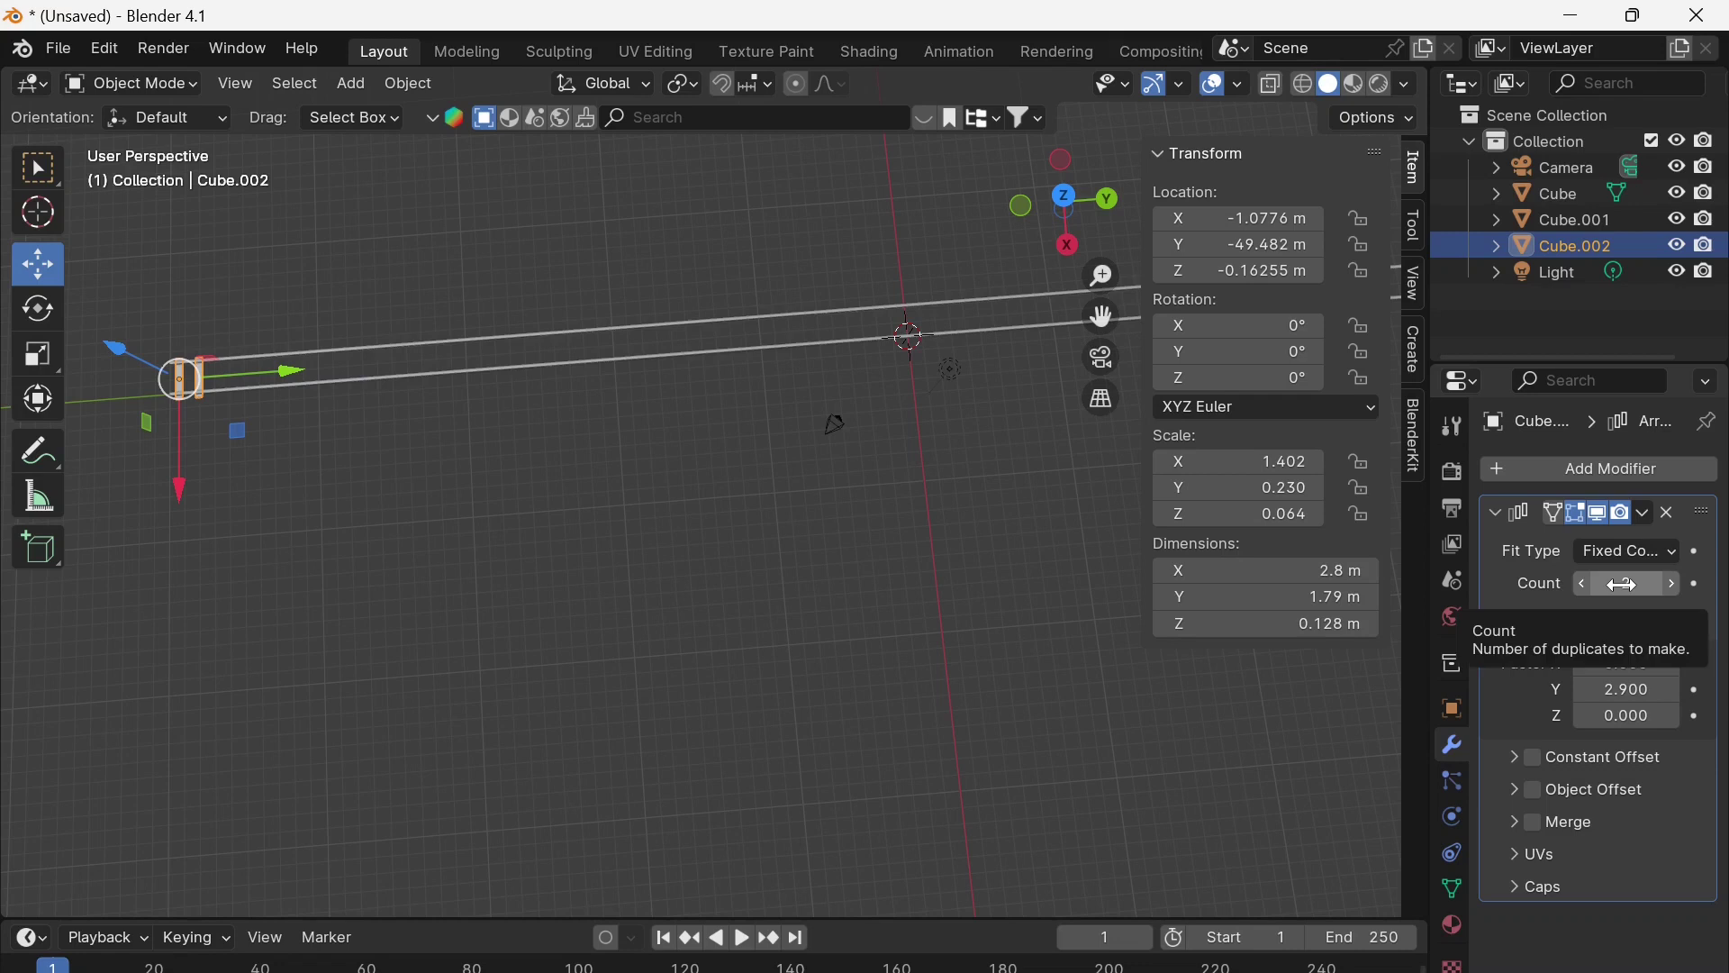
# Raise the array count to 75 so the planks fill the full length of the rails
pyautogui.moveTo(1627, 585); pyautogui.dragTo(1689, 586)
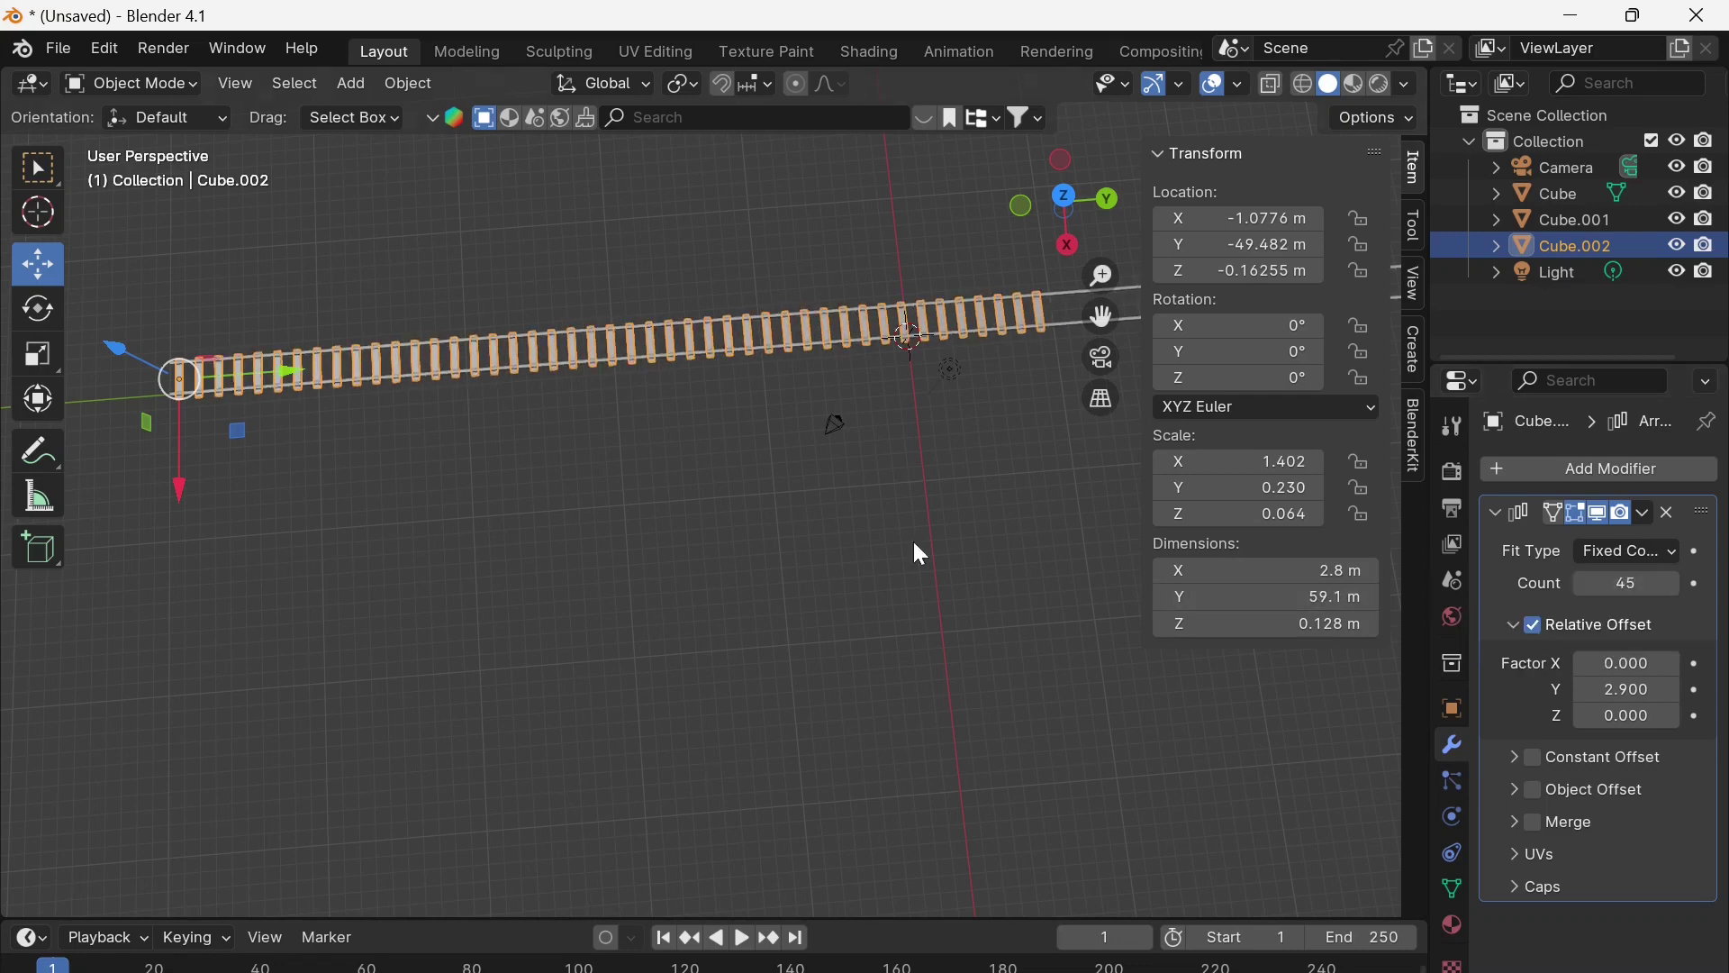
pyautogui.scroll(3, 780, 505)
pyautogui.scroll(-5, 868, 540)
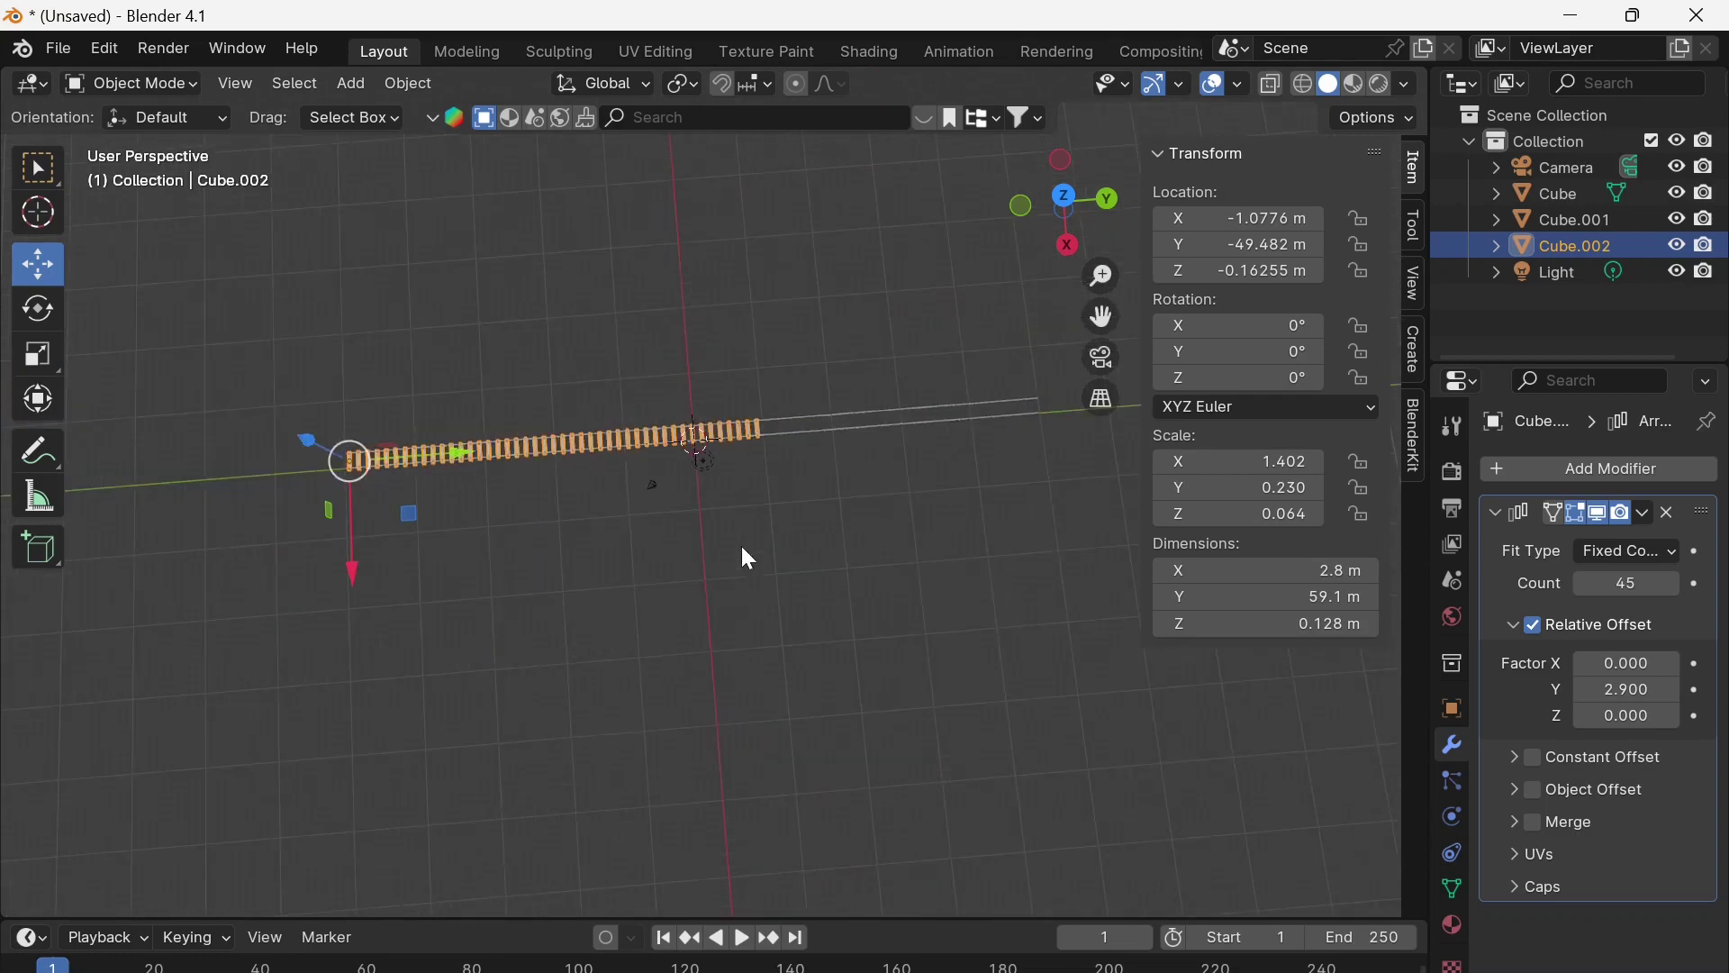
pyautogui.moveTo(1627, 585)
pyautogui.mouseDown()
pyautogui.moveTo(1666, 585)
pyautogui.moveTo(1615, 588)
pyautogui.mouseUp()
# Inspect the row of planks along the rails from several angles and distances
pyautogui.scroll(2, 656, 517)
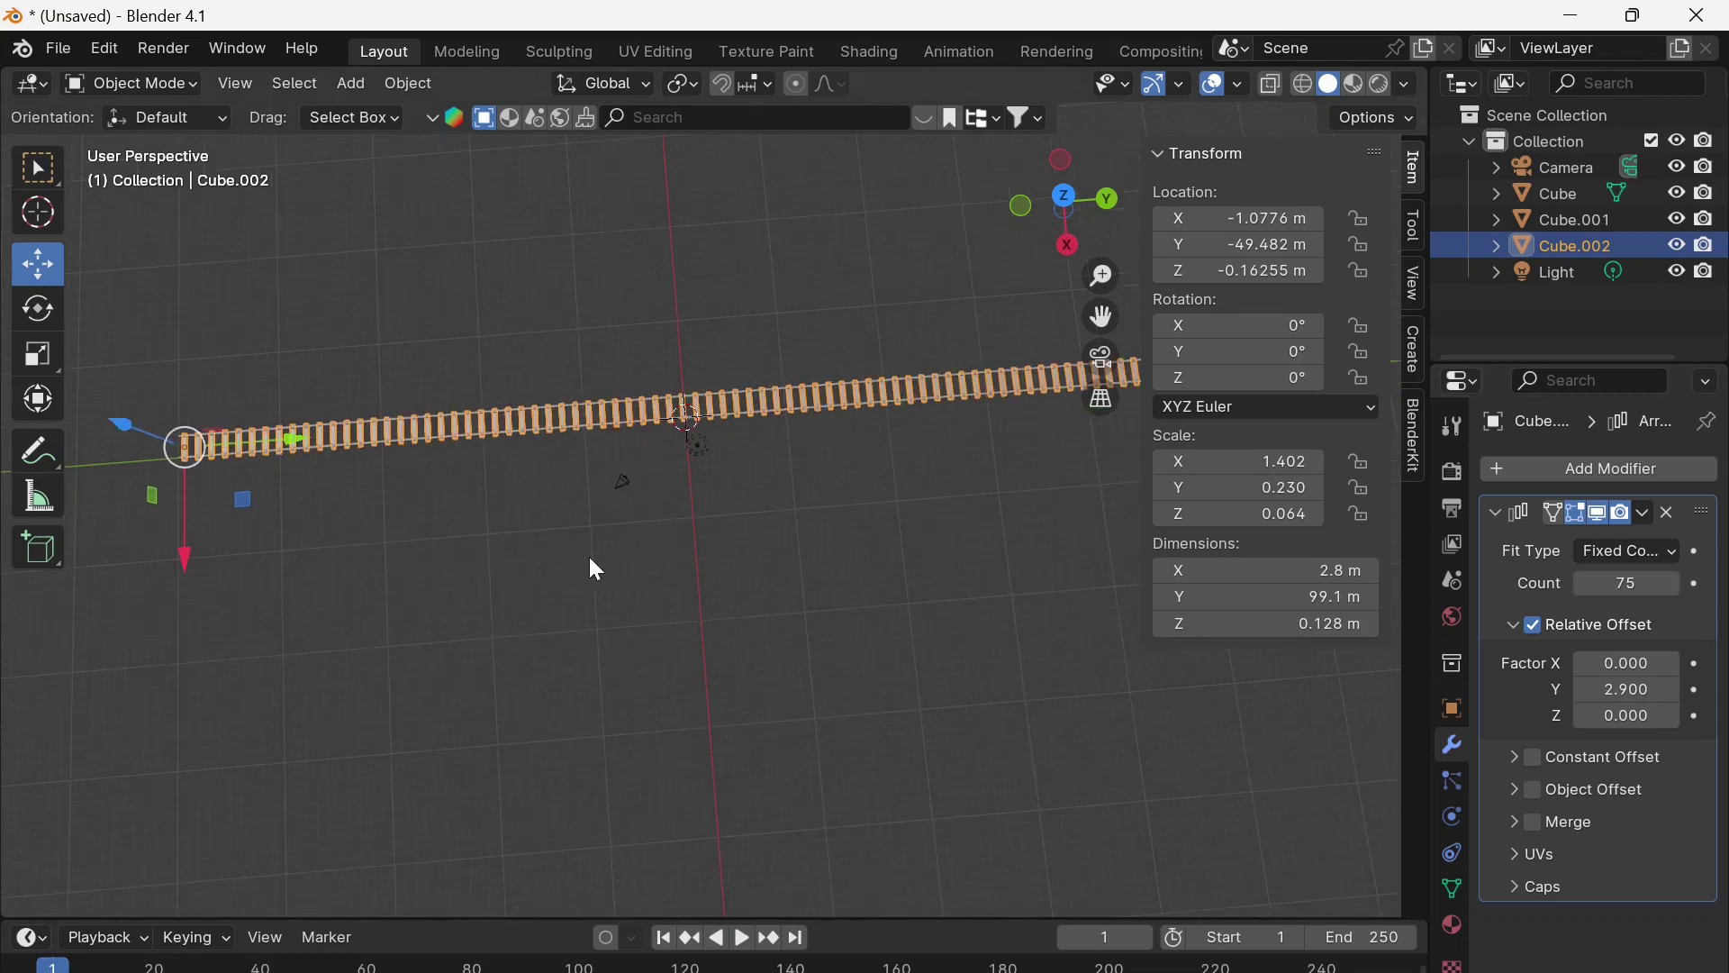
pyautogui.scroll(-2, 587, 559)
pyautogui.moveTo(532, 548); pyautogui.dragTo(541, 444, button='middle')
pyautogui.scroll(2, 596, 605)
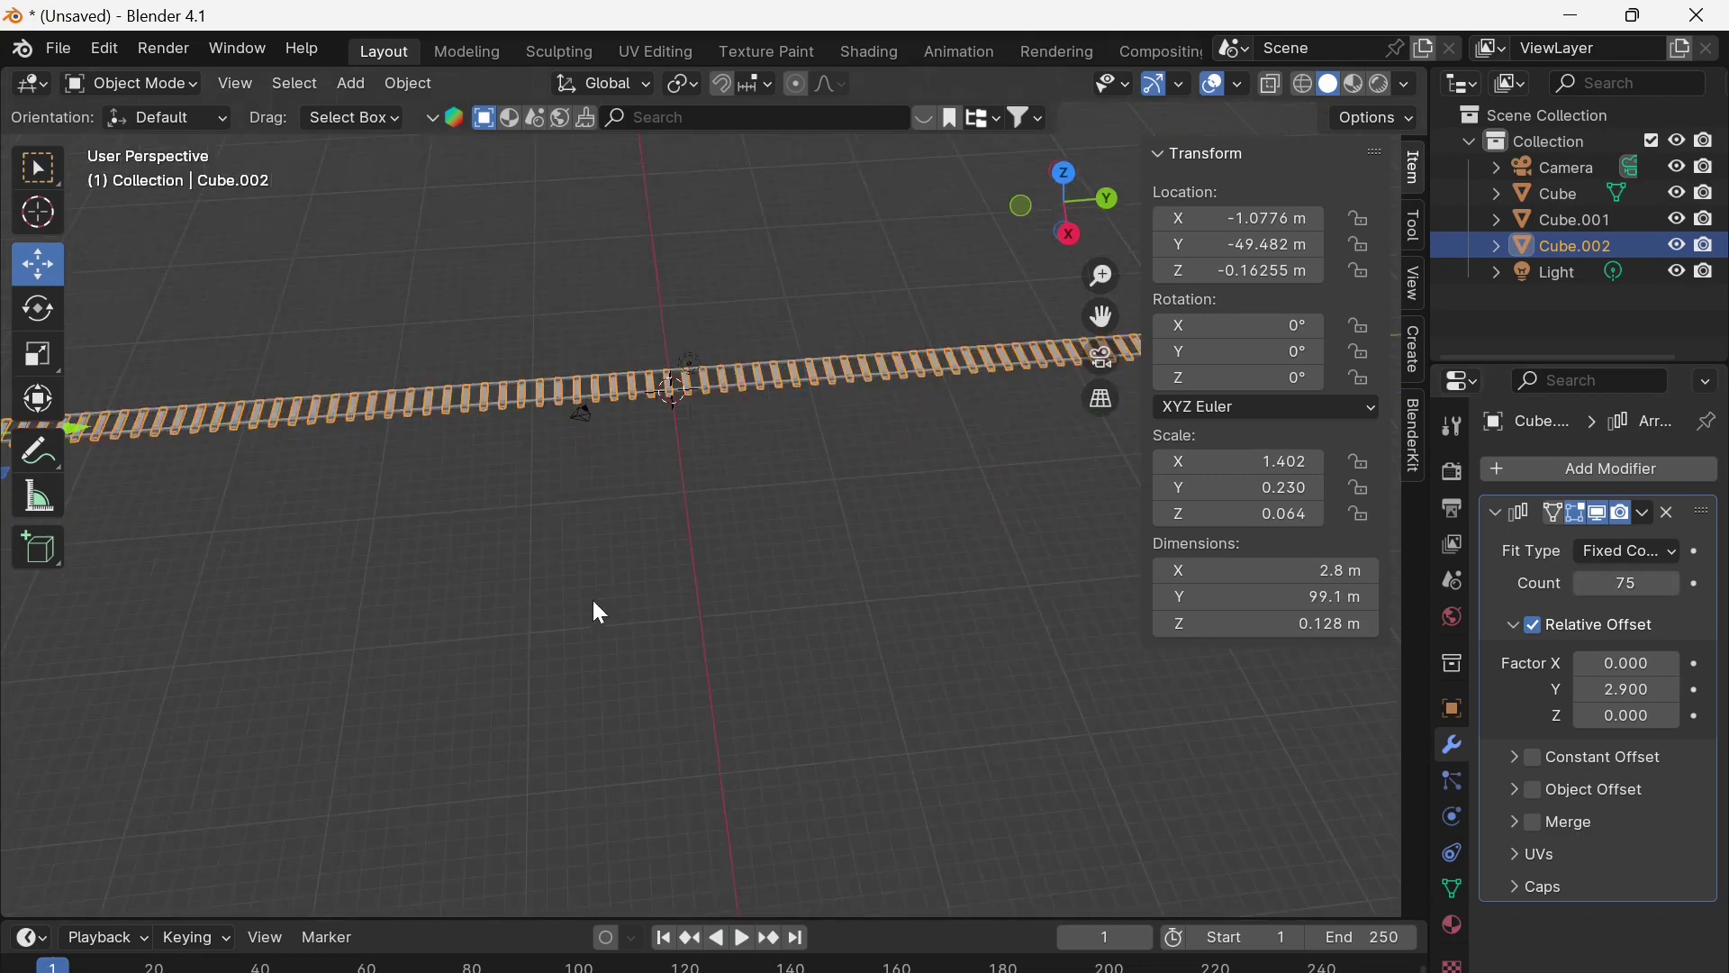
pyautogui.scroll(-2, 594, 605)
pyautogui.scroll(2, 387, 555)
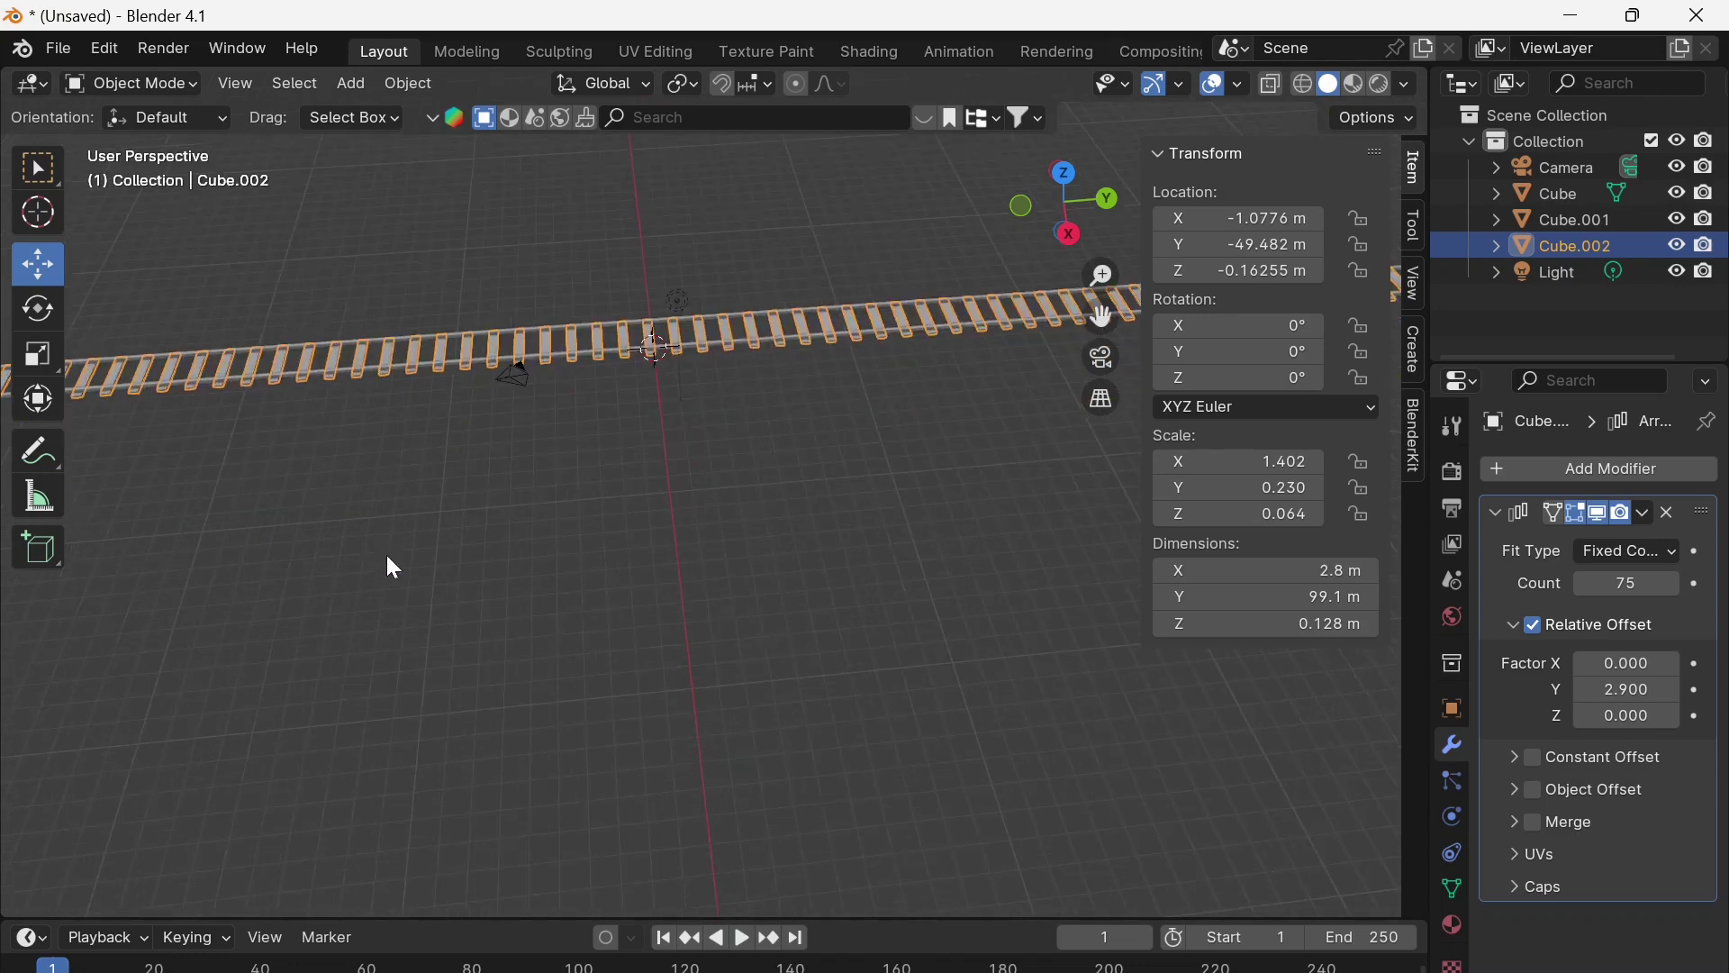
pyautogui.moveTo(388, 556); pyautogui.dragTo(607, 618, button='middle')
pyautogui.moveTo(347, 483); pyautogui.dragTo(441, 560, button='middle')
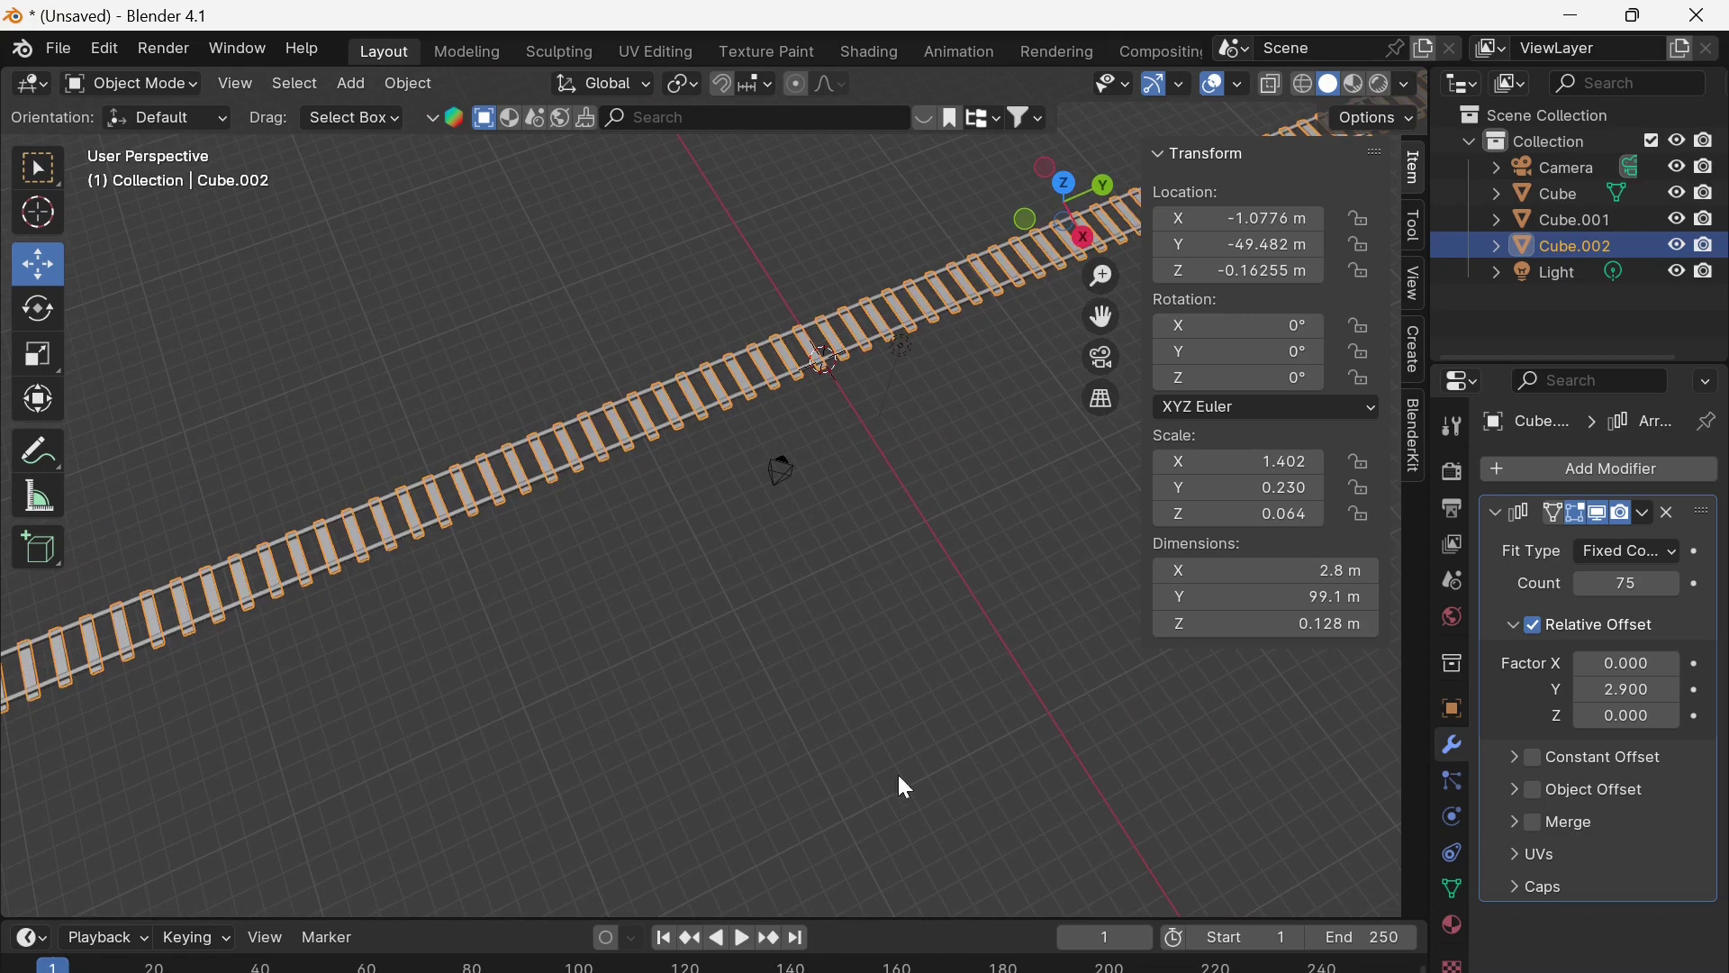
# Give the planks a new material with a dark reddish-brown base color (hue about 0.02, saturation 0.94, value 0.18) and roughness 1
pyautogui.click(1455, 922)
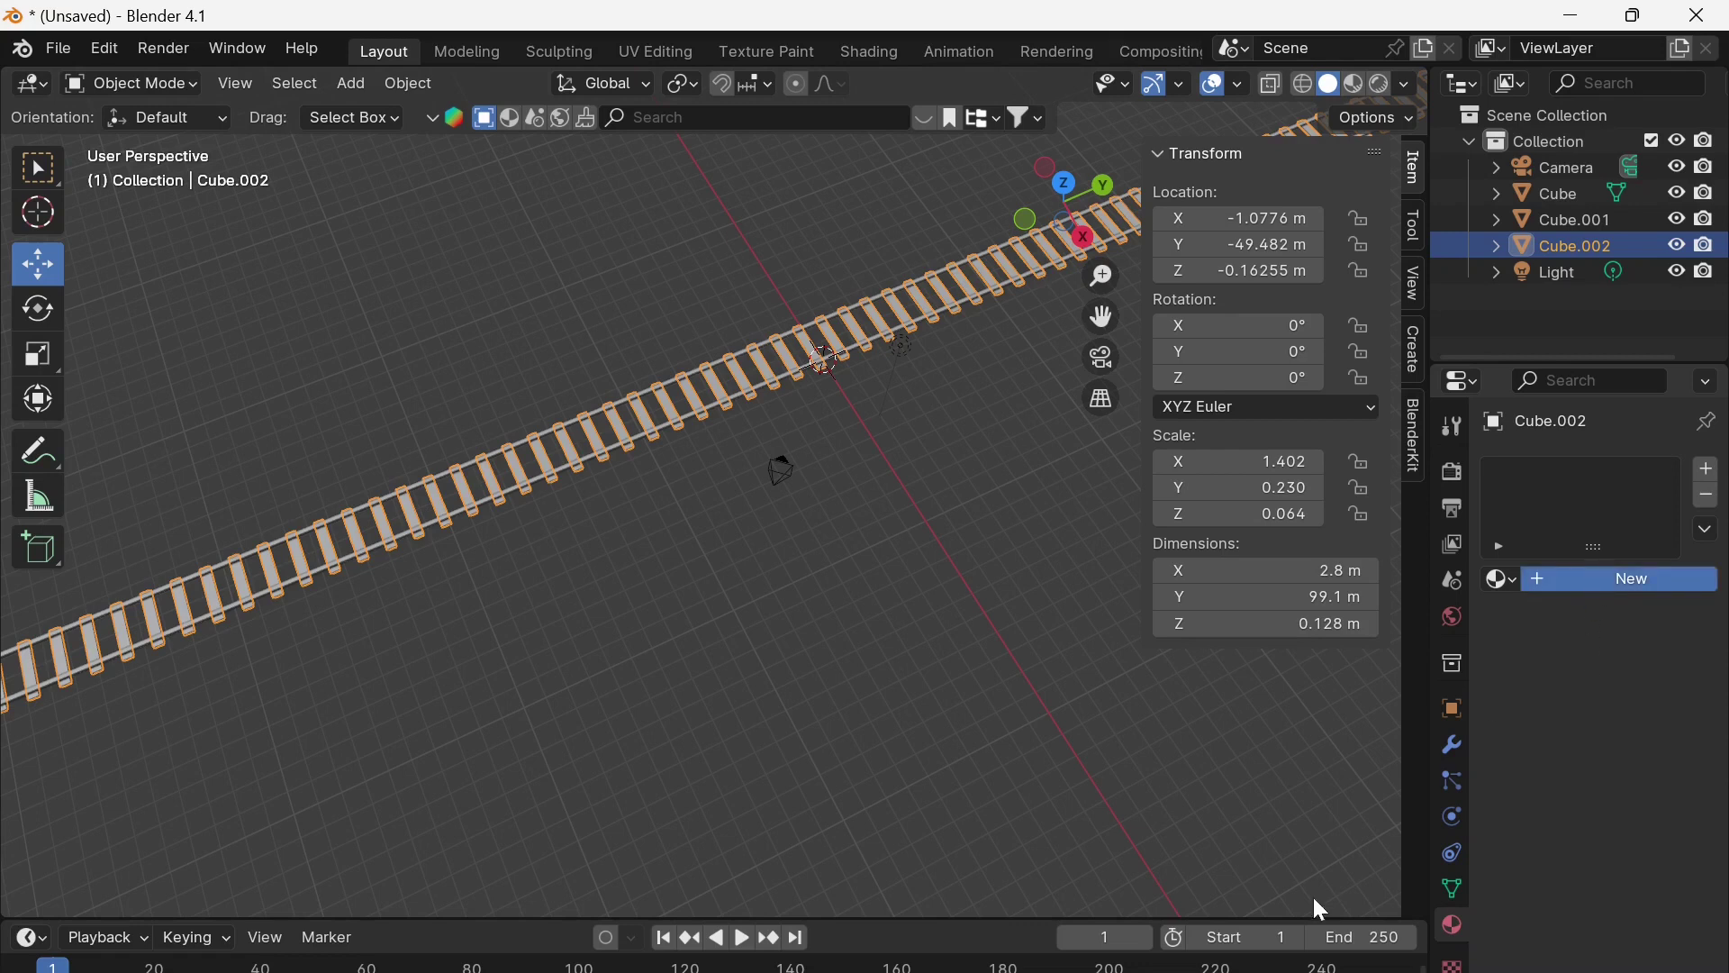
pyautogui.click(1598, 580)
pyautogui.click(1636, 790)
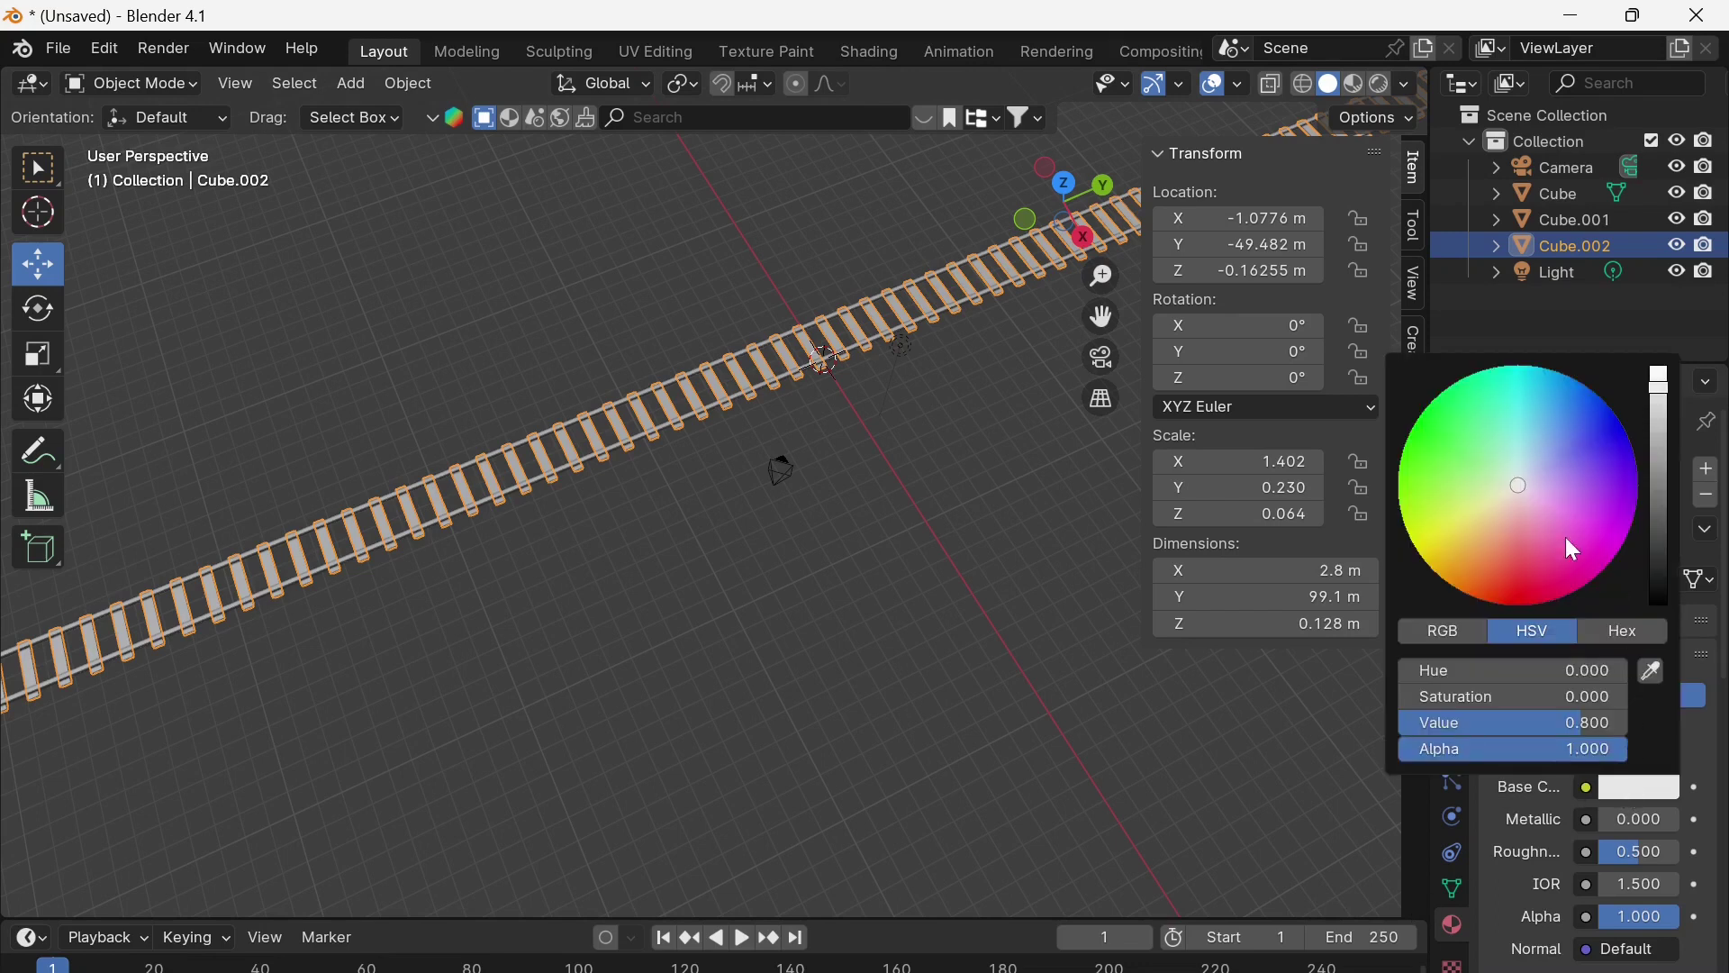
pyautogui.moveTo(1527, 492); pyautogui.dragTo(1494, 575)
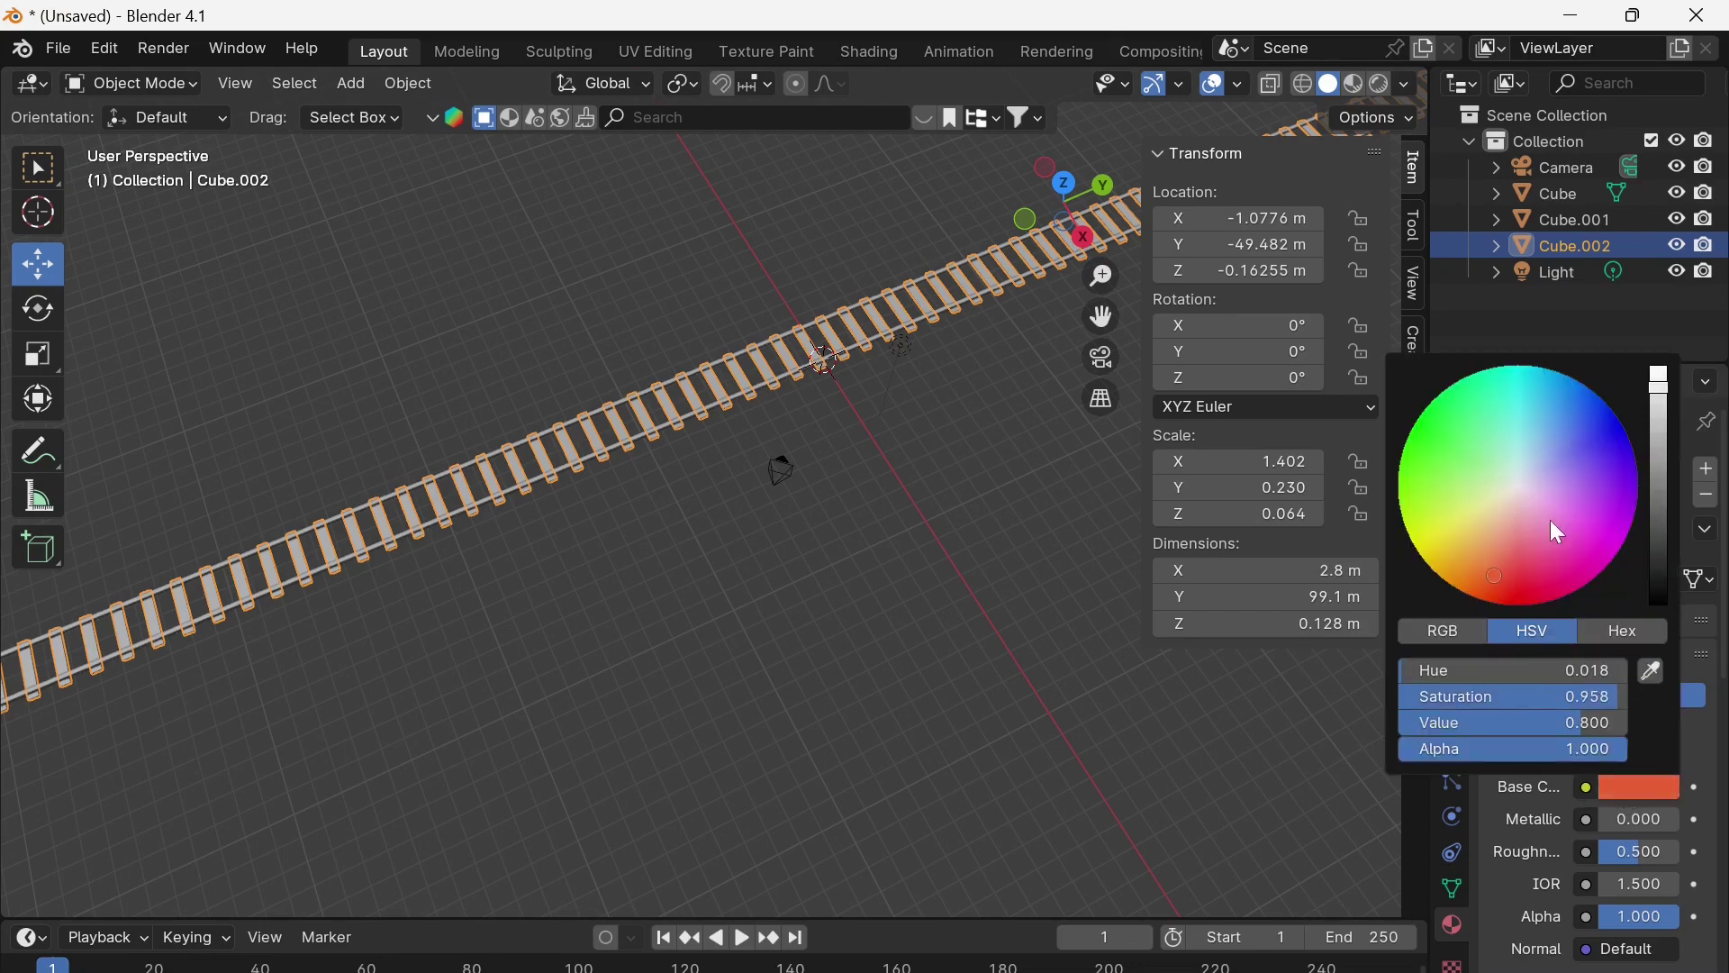
pyautogui.moveTo(1668, 376); pyautogui.dragTo(1660, 495)
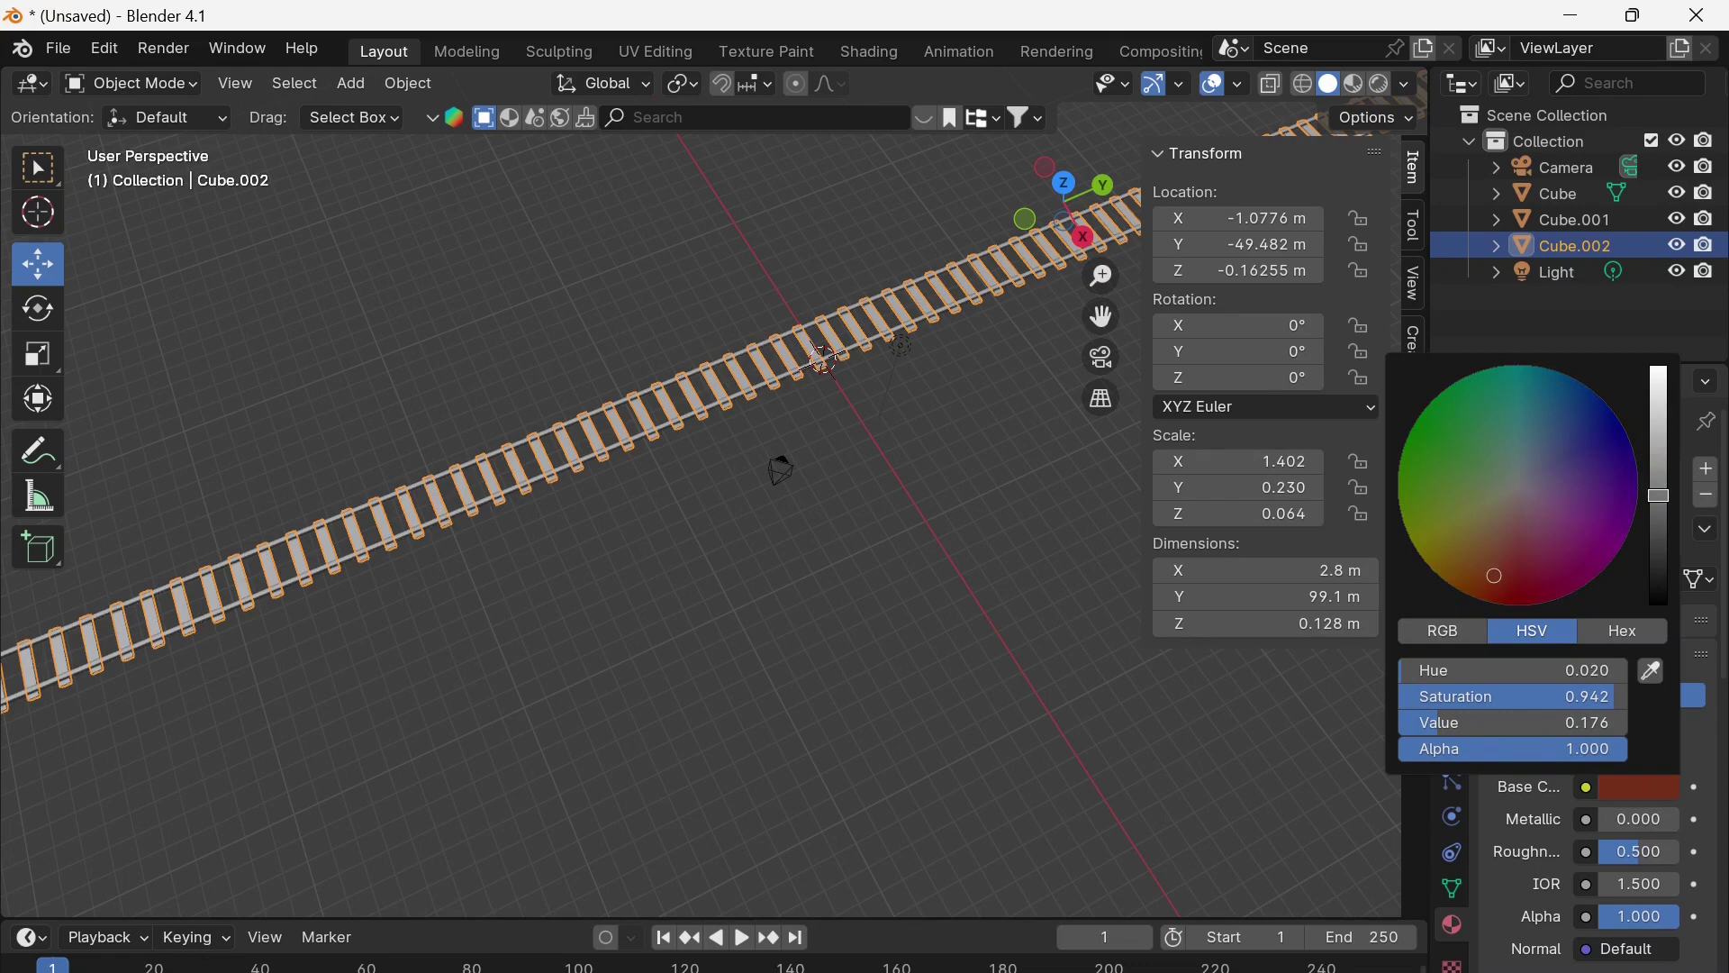
pyautogui.click(1634, 852)
pyautogui.write('1')
pyautogui.press('Return')
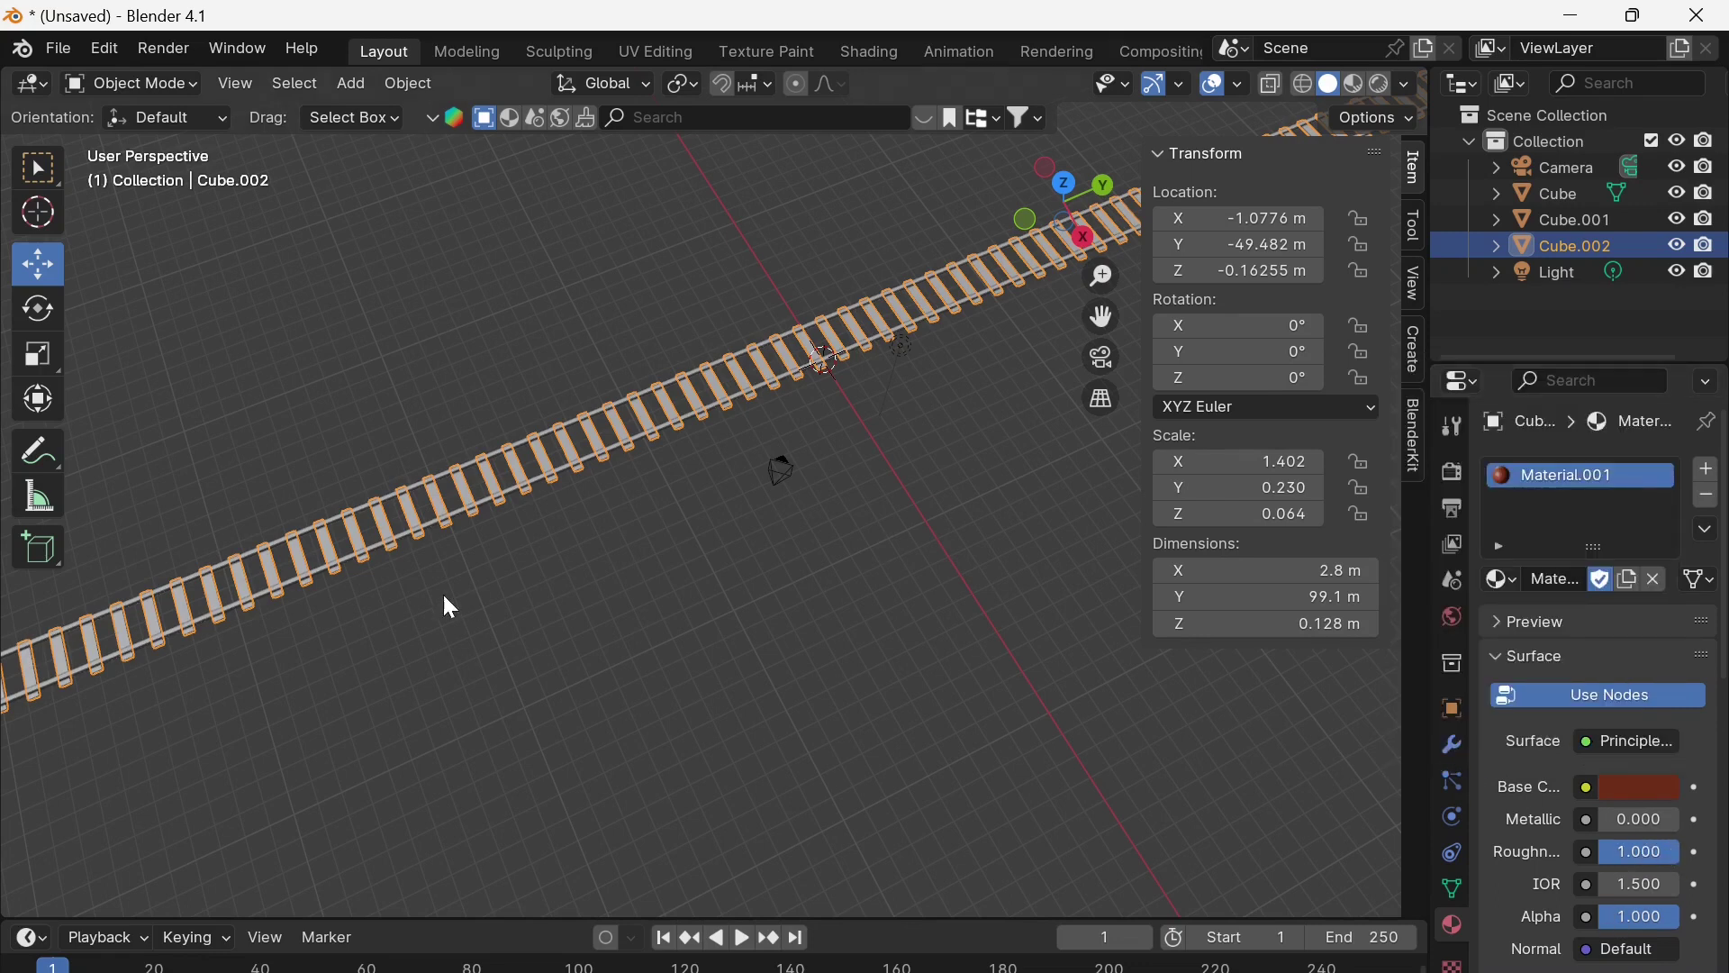
# Show the scene in Material Preview shading, darken the rails' shared material to grey and set its Metallic value to 1
pyautogui.click(1355, 79)
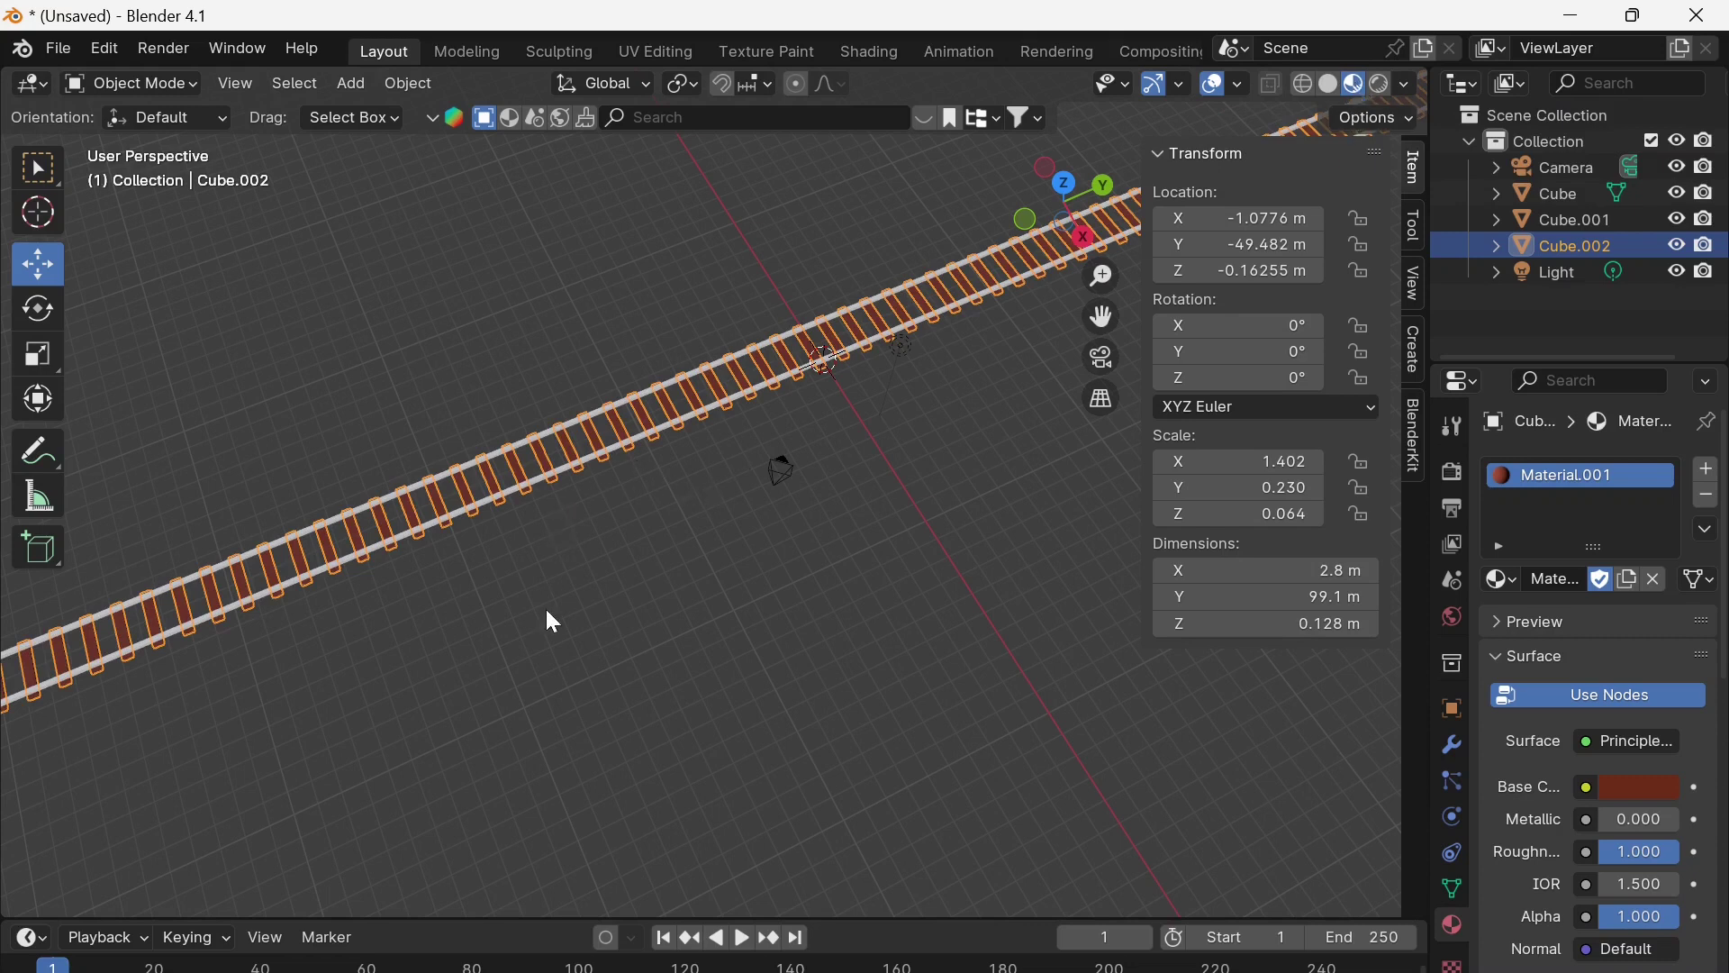
pyautogui.keyDown('shift'); pyautogui.moveTo(546, 611); pyautogui.dragTo(834, 447, button='middle'); pyautogui.keyUp('shift')
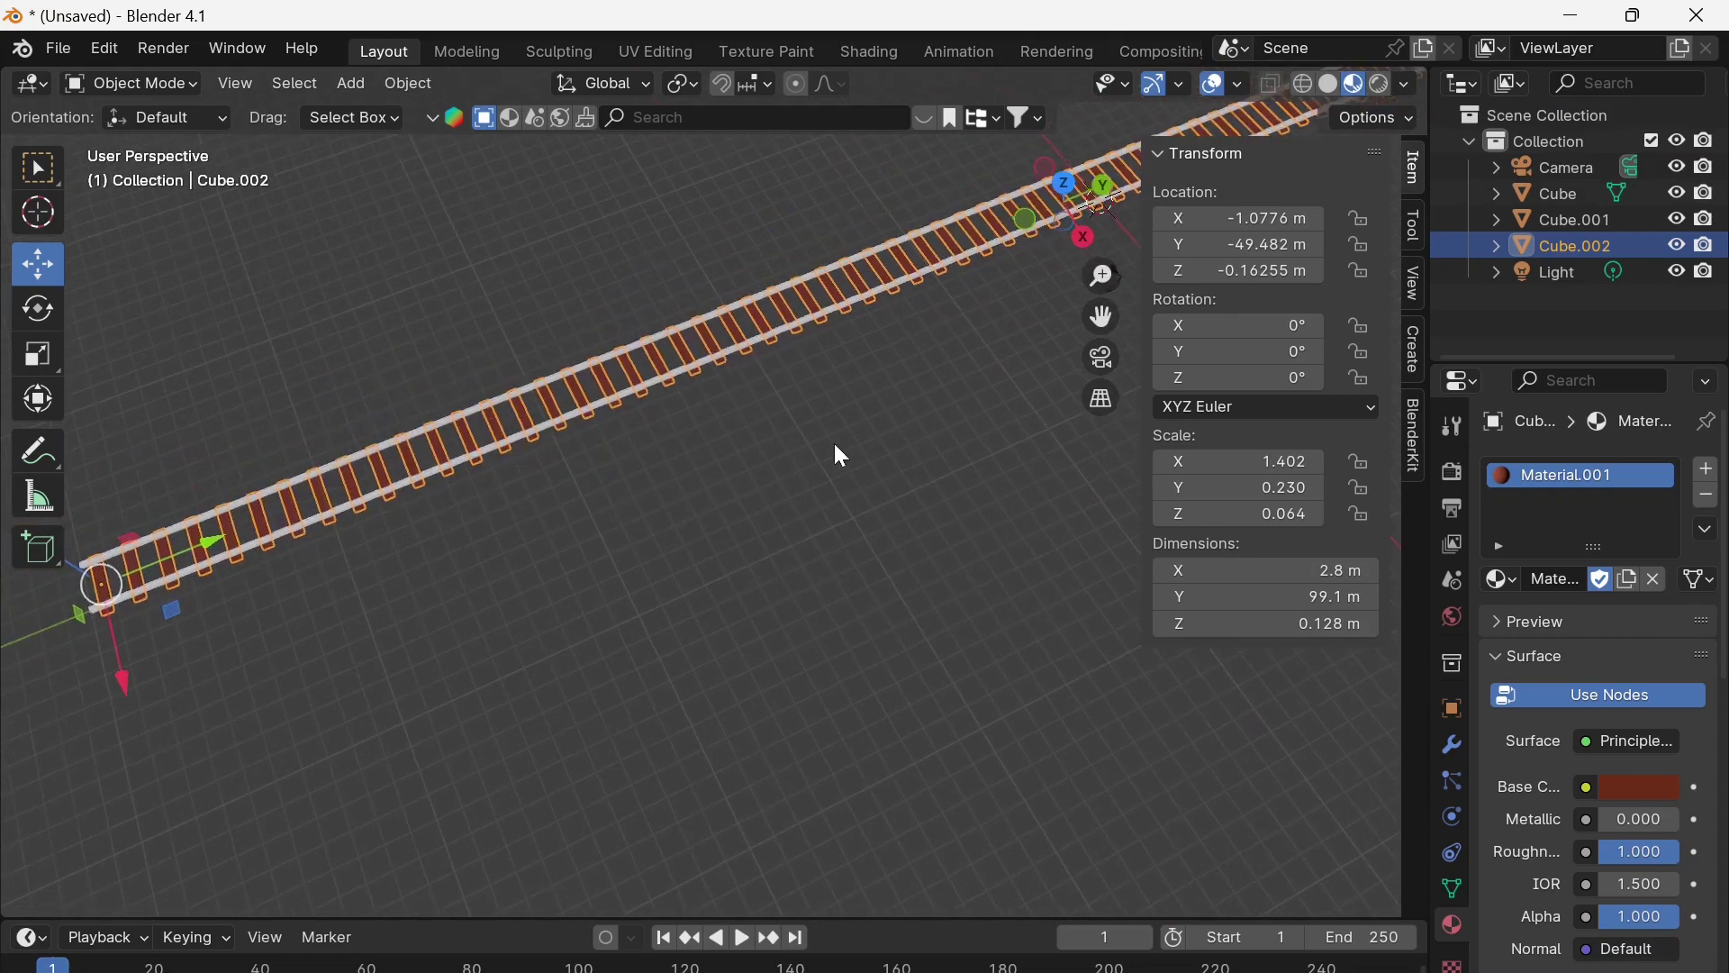
pyautogui.click(316, 519)
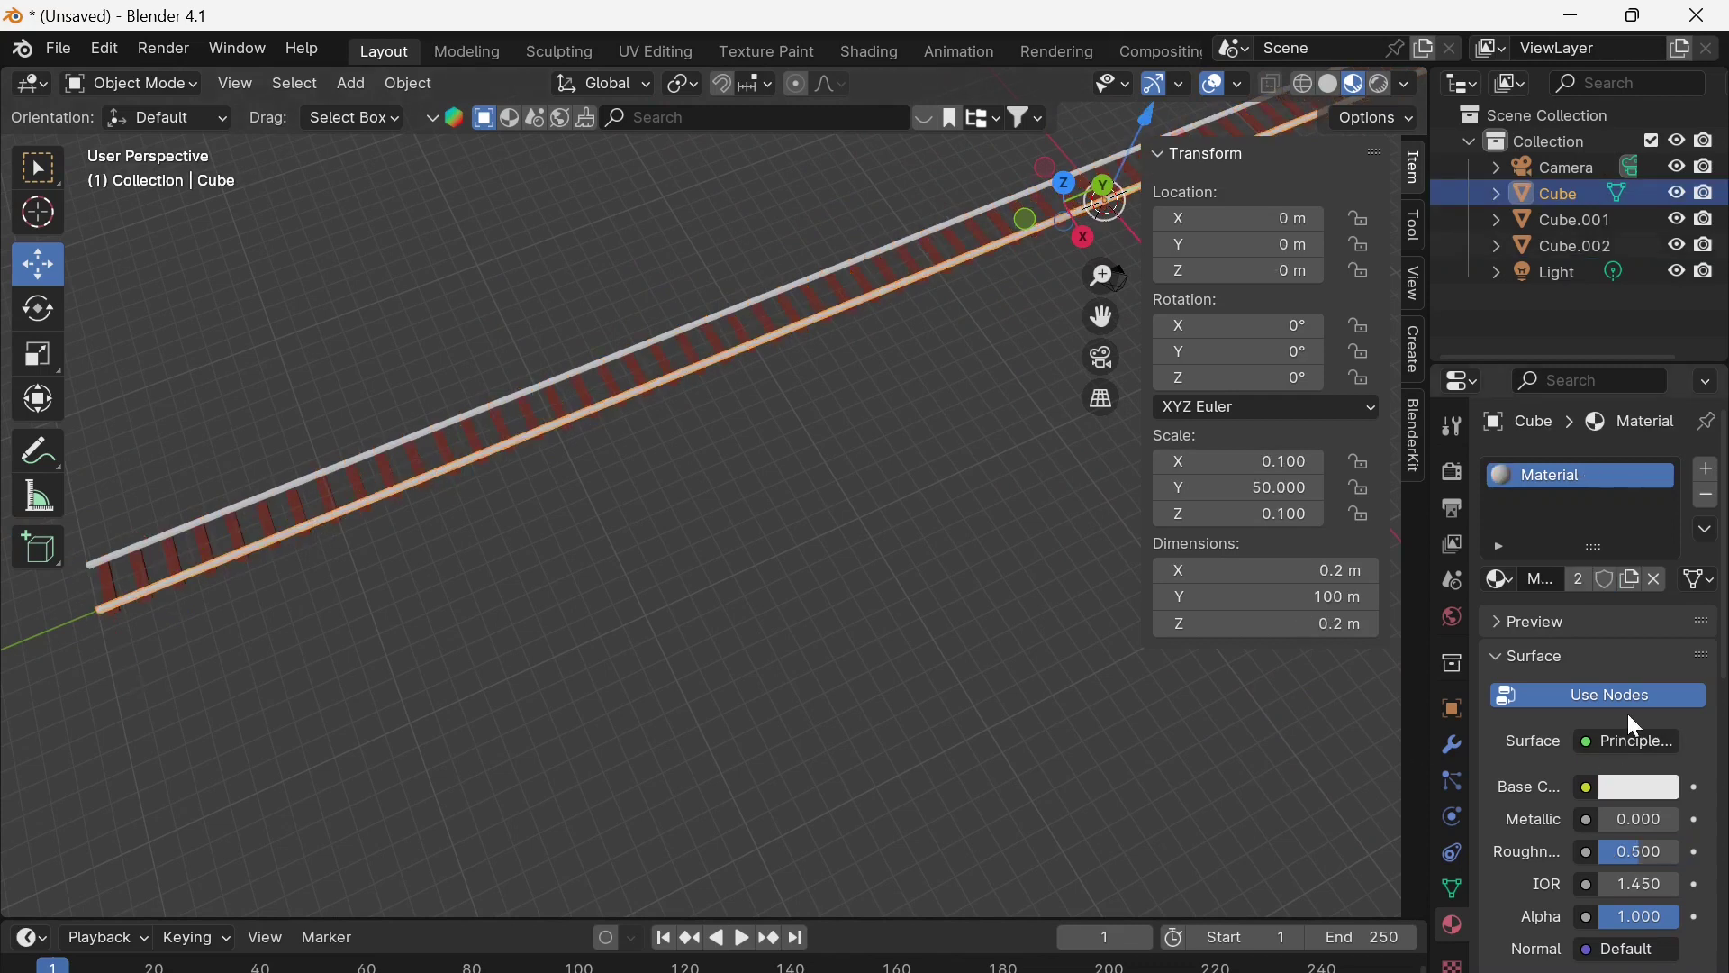
pyautogui.click(1639, 788)
pyautogui.moveTo(1660, 387); pyautogui.dragTo(1660, 509)
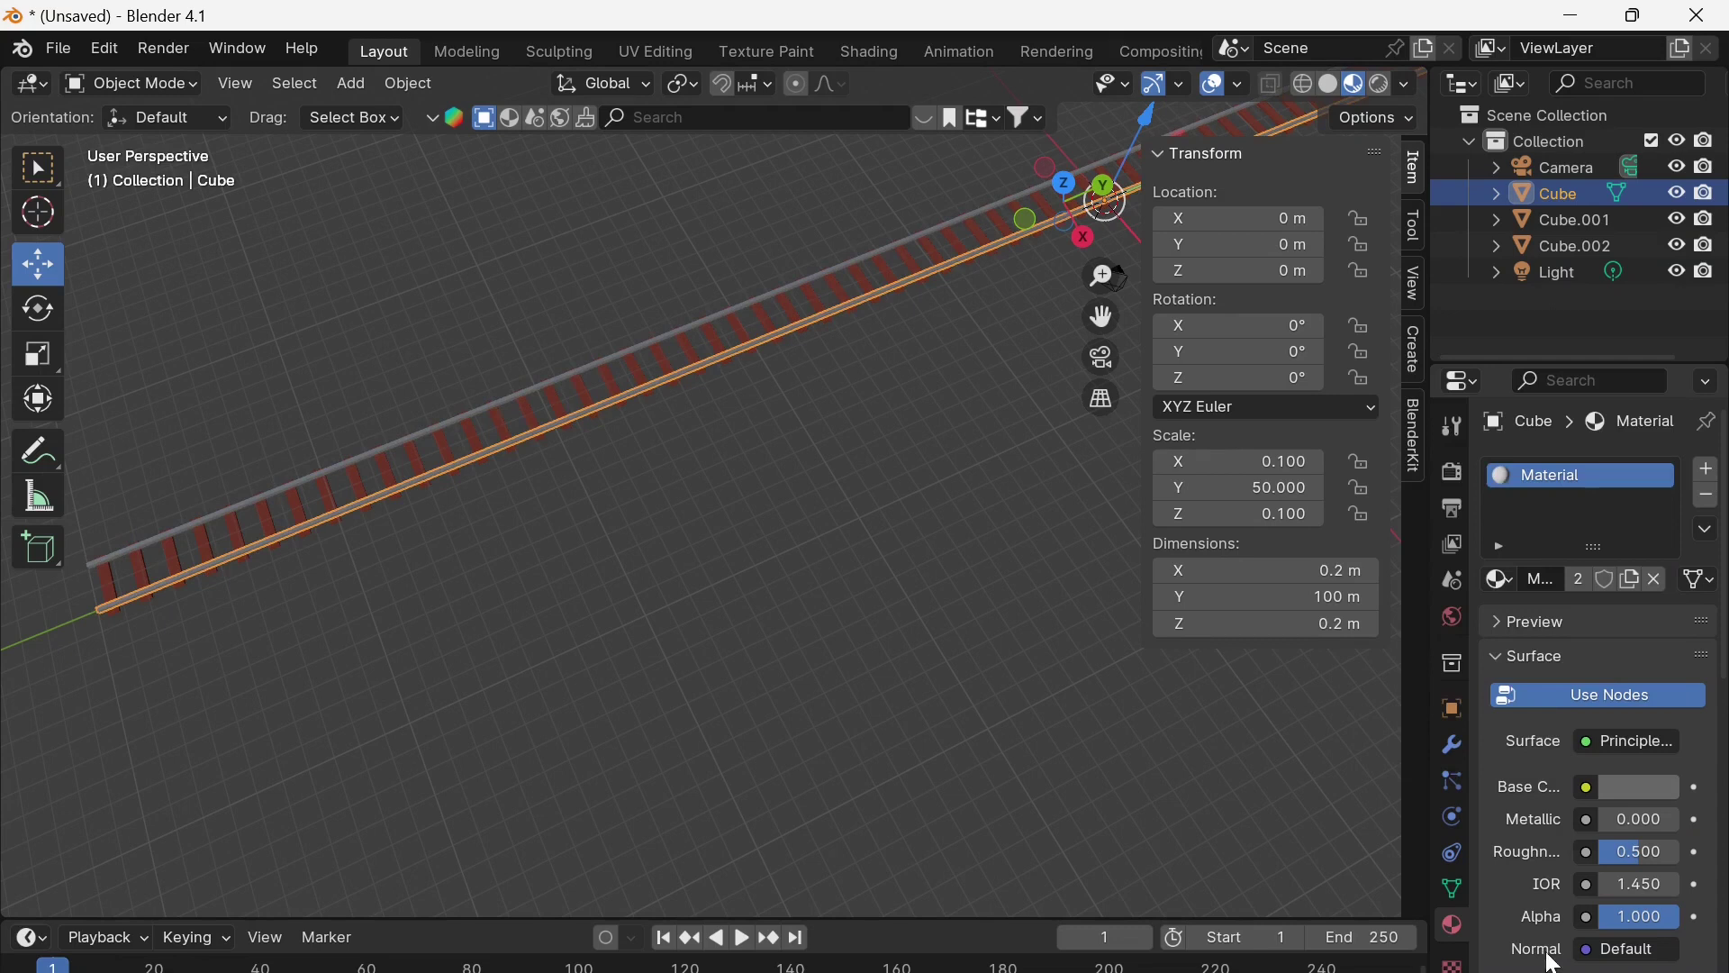
pyautogui.moveTo(1616, 822); pyautogui.dragTo(1684, 823)
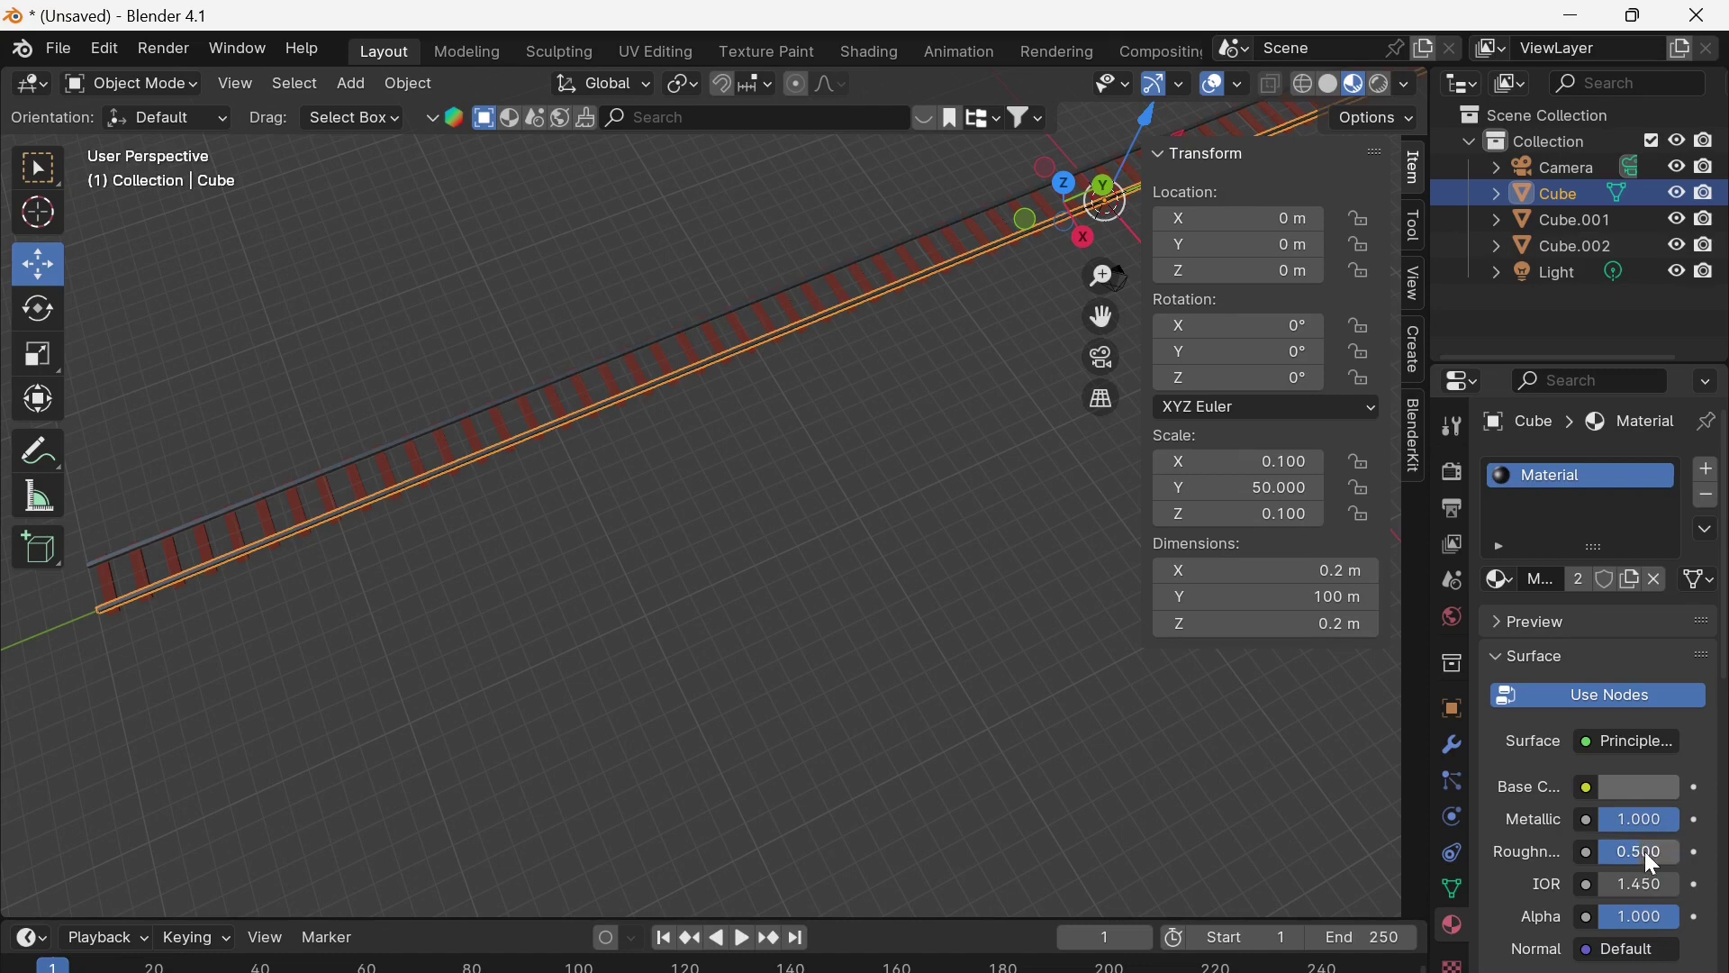
# Rename the rail material as steel and check the material assigned to the other rail
pyautogui.scroll(2, 622, 692)
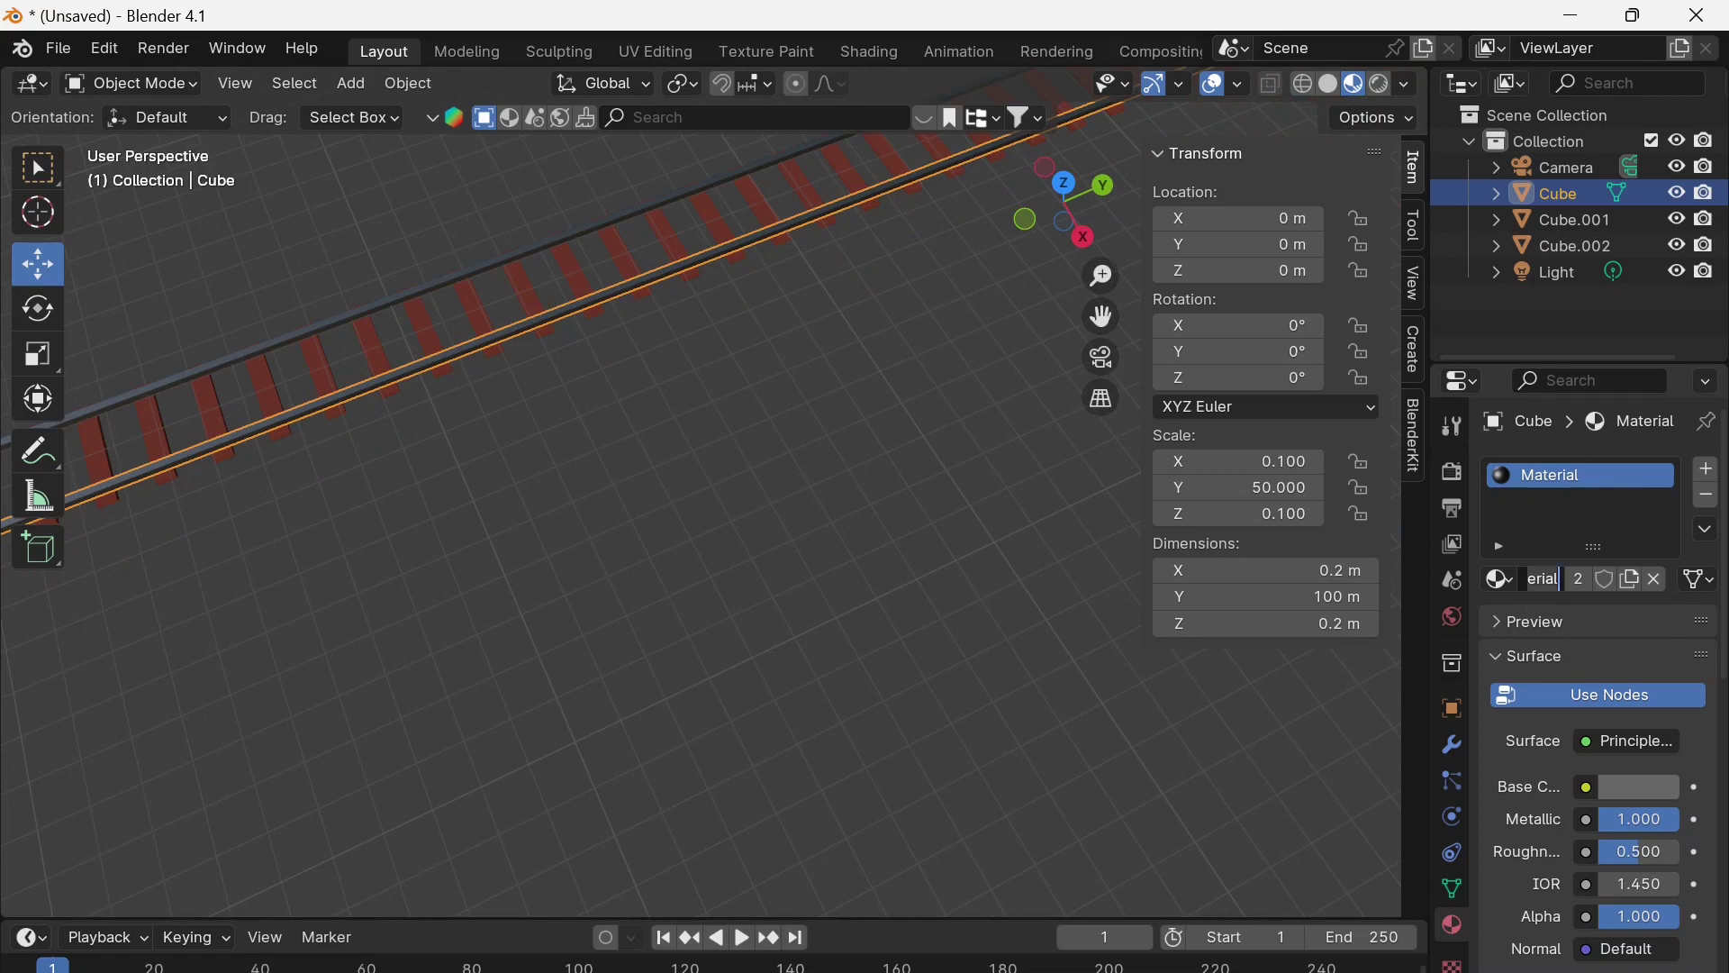
pyautogui.hotkey('ctrl', 'a')
pyautogui.write('s')
pyautogui.press('Return')
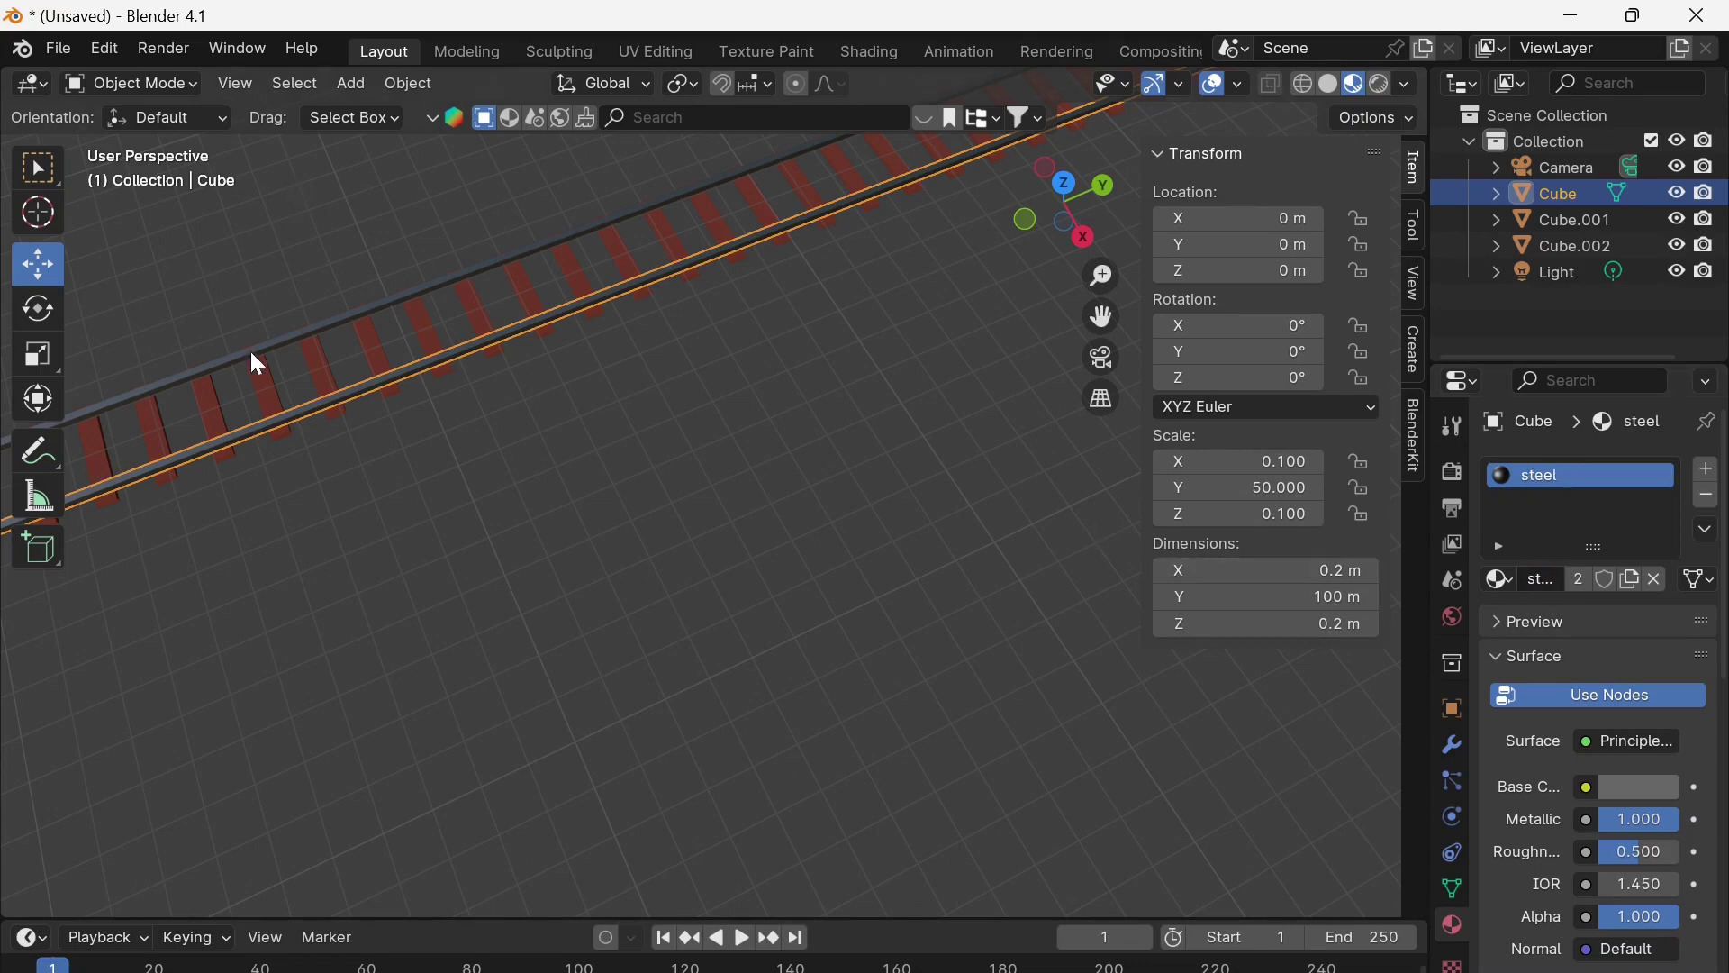
pyautogui.click(285, 342)
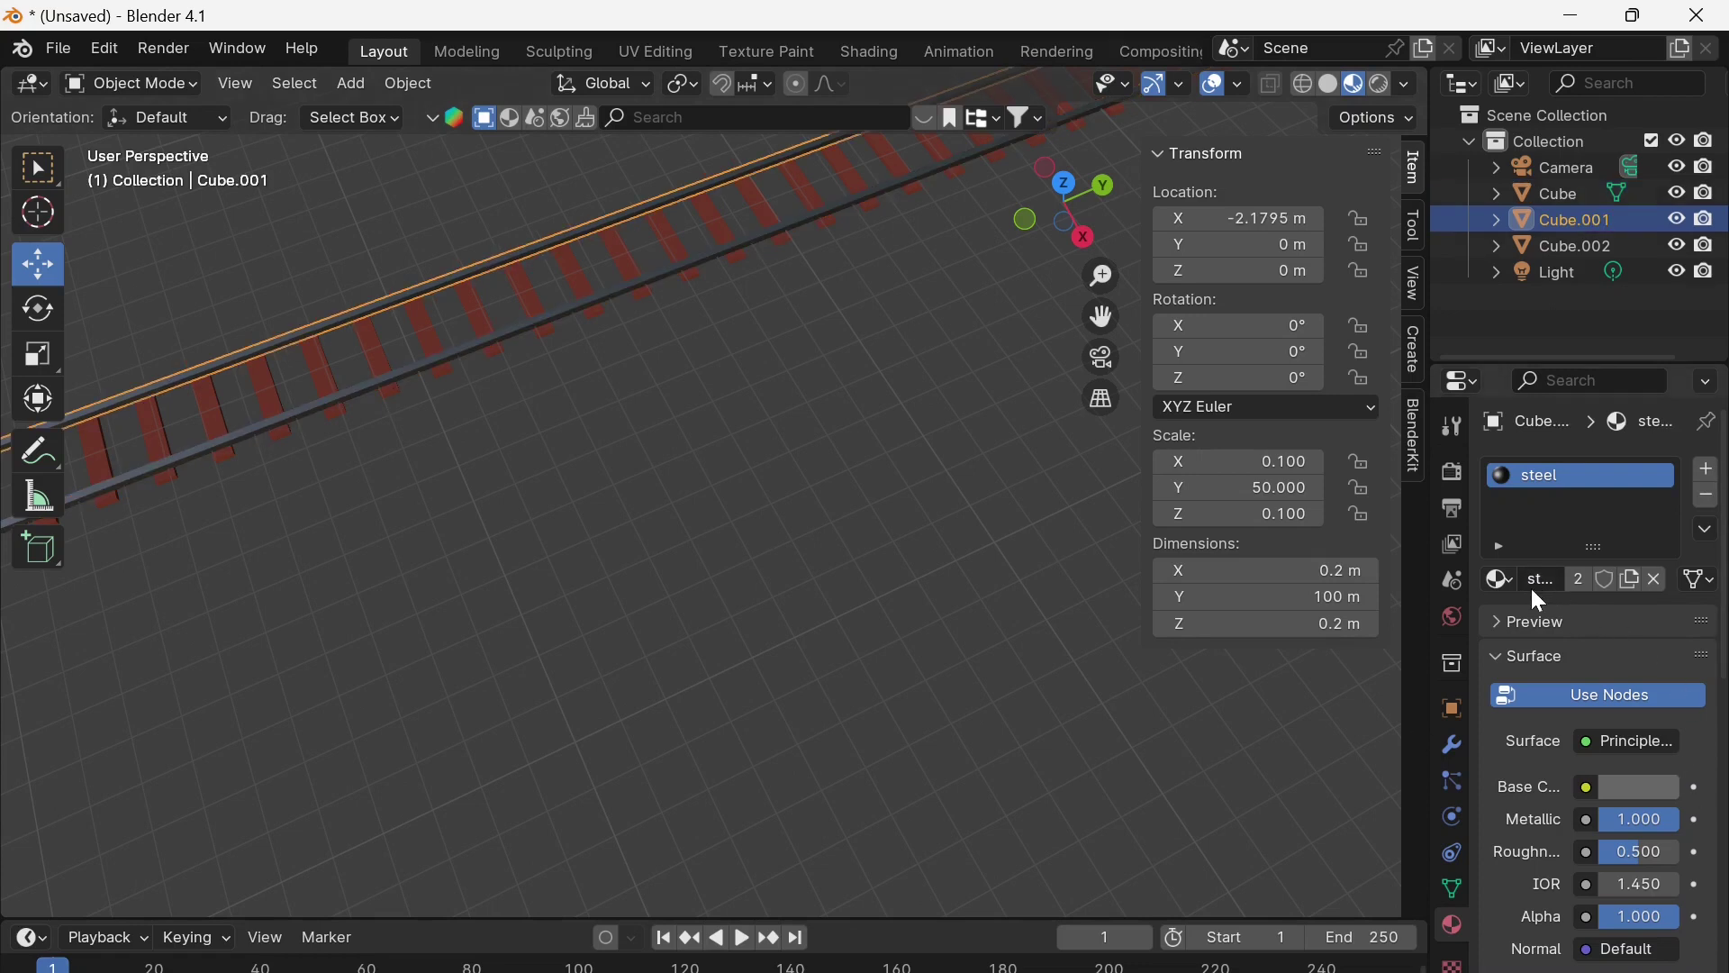
pyautogui.click(447, 468)
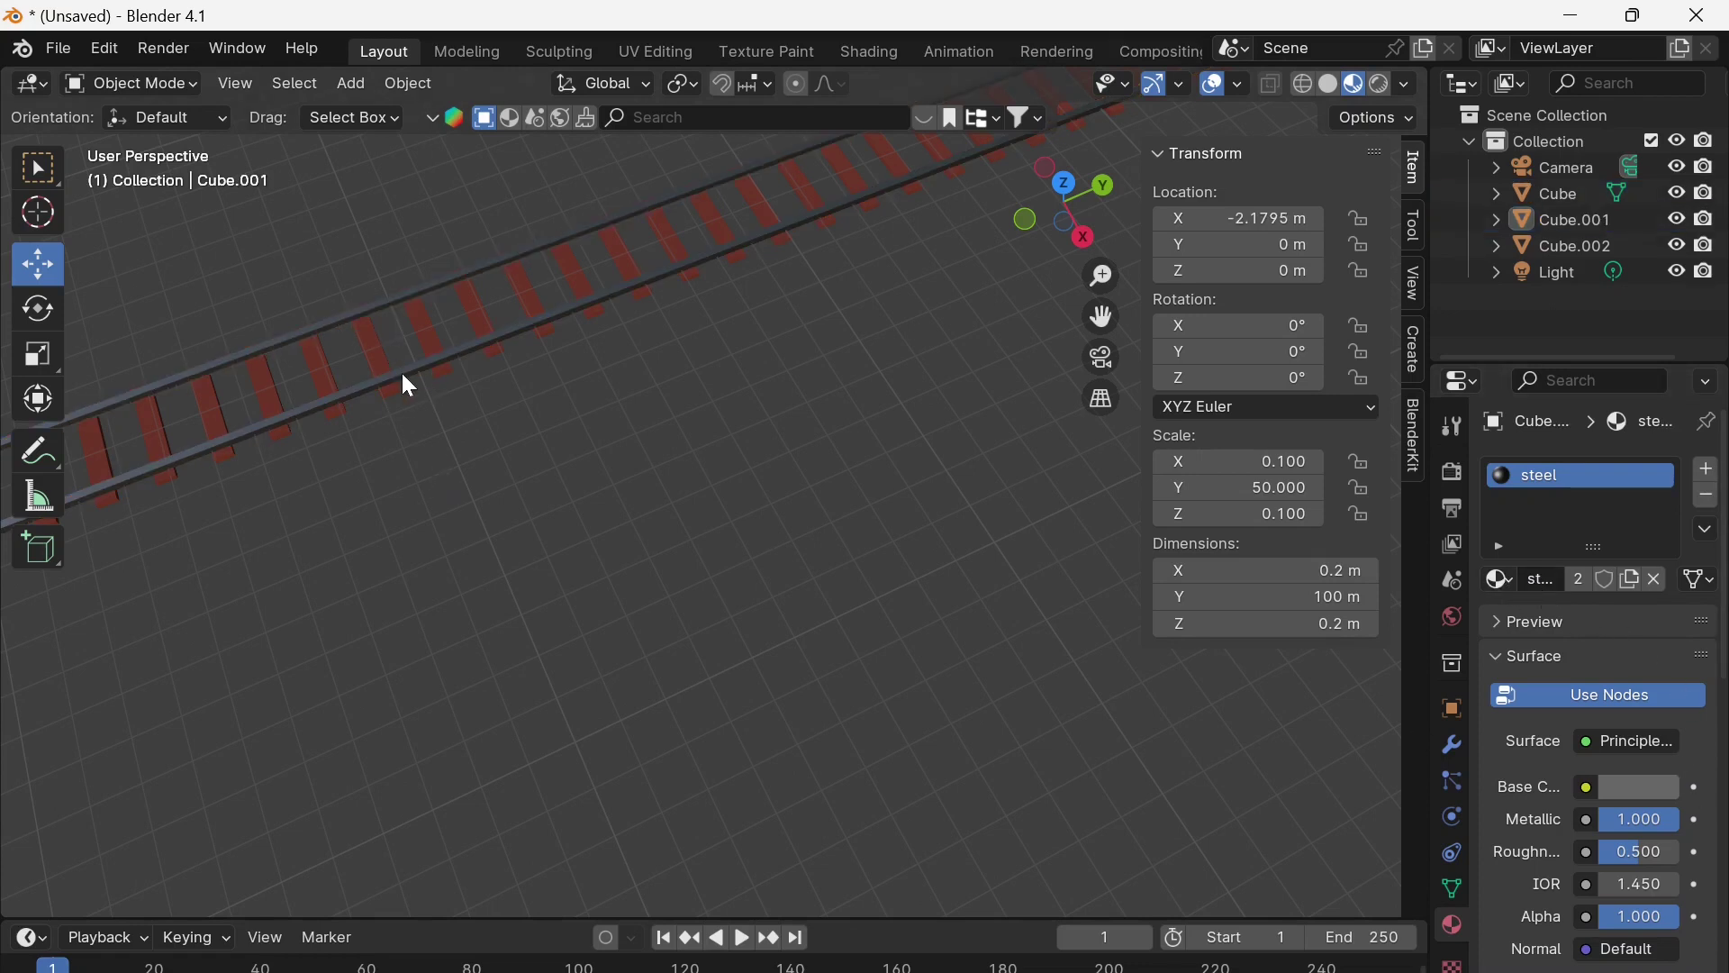
# Apply the Array modifier on the row of planks beneath the rails
pyautogui.keyDown('shift'); pyautogui.moveTo(402, 370); pyautogui.dragTo(461, 512, button='middle'); pyautogui.keyUp('shift')
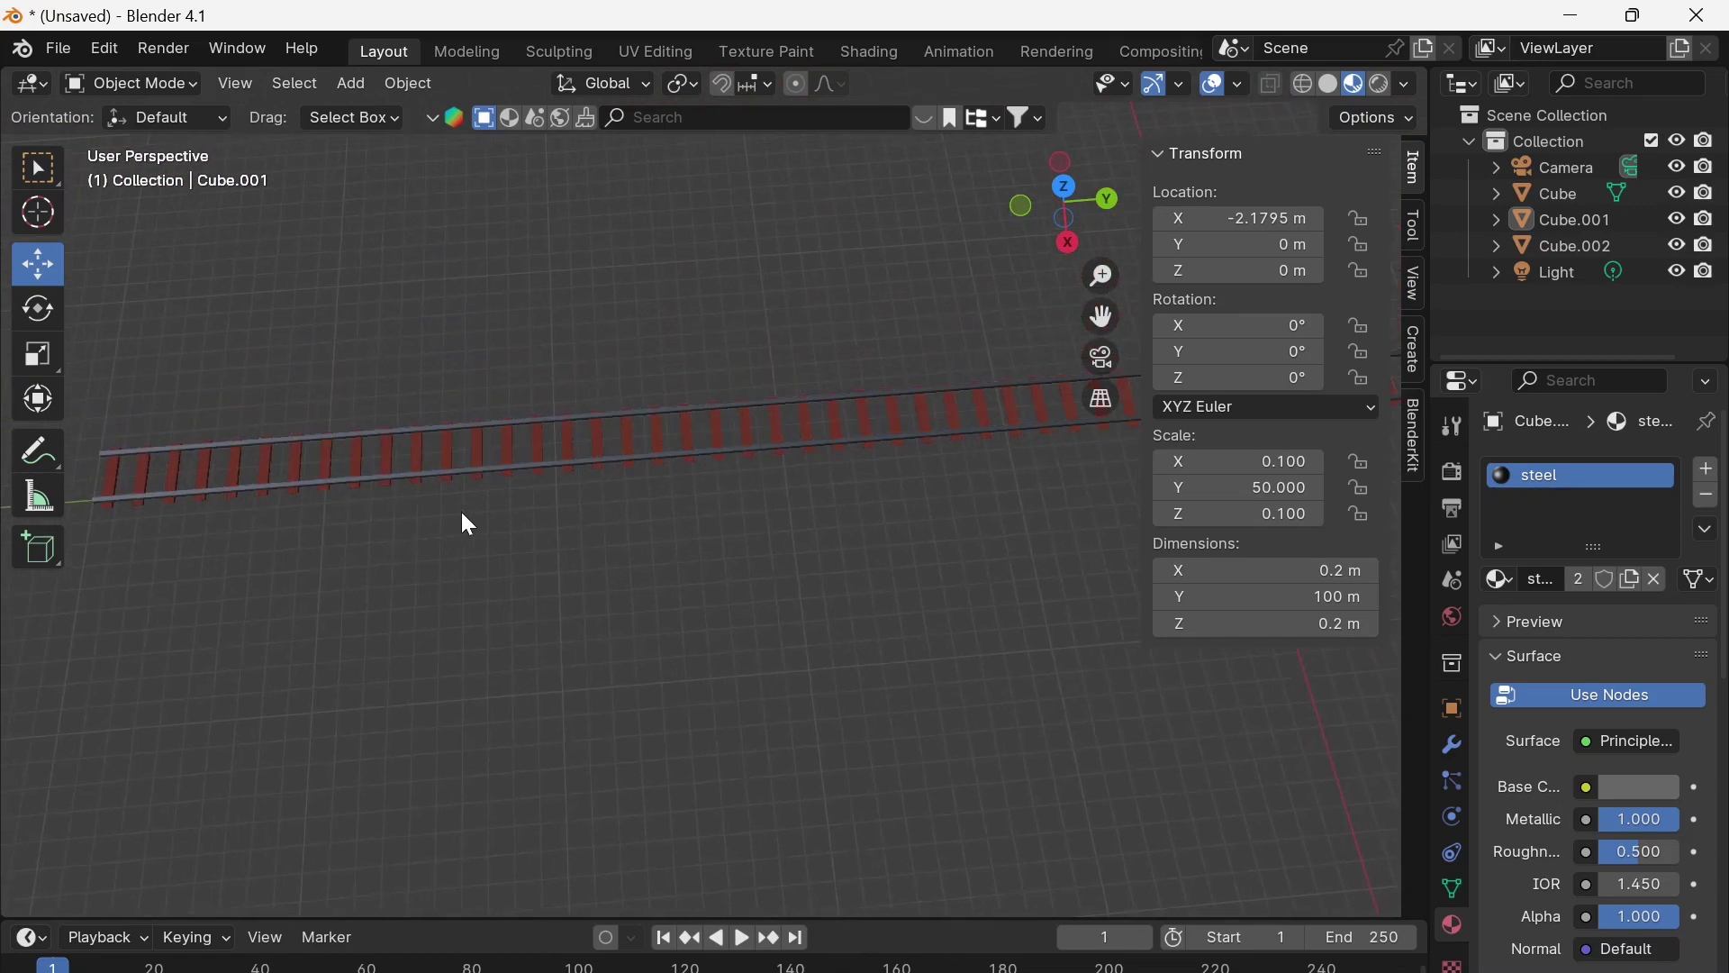
pyautogui.click(300, 486)
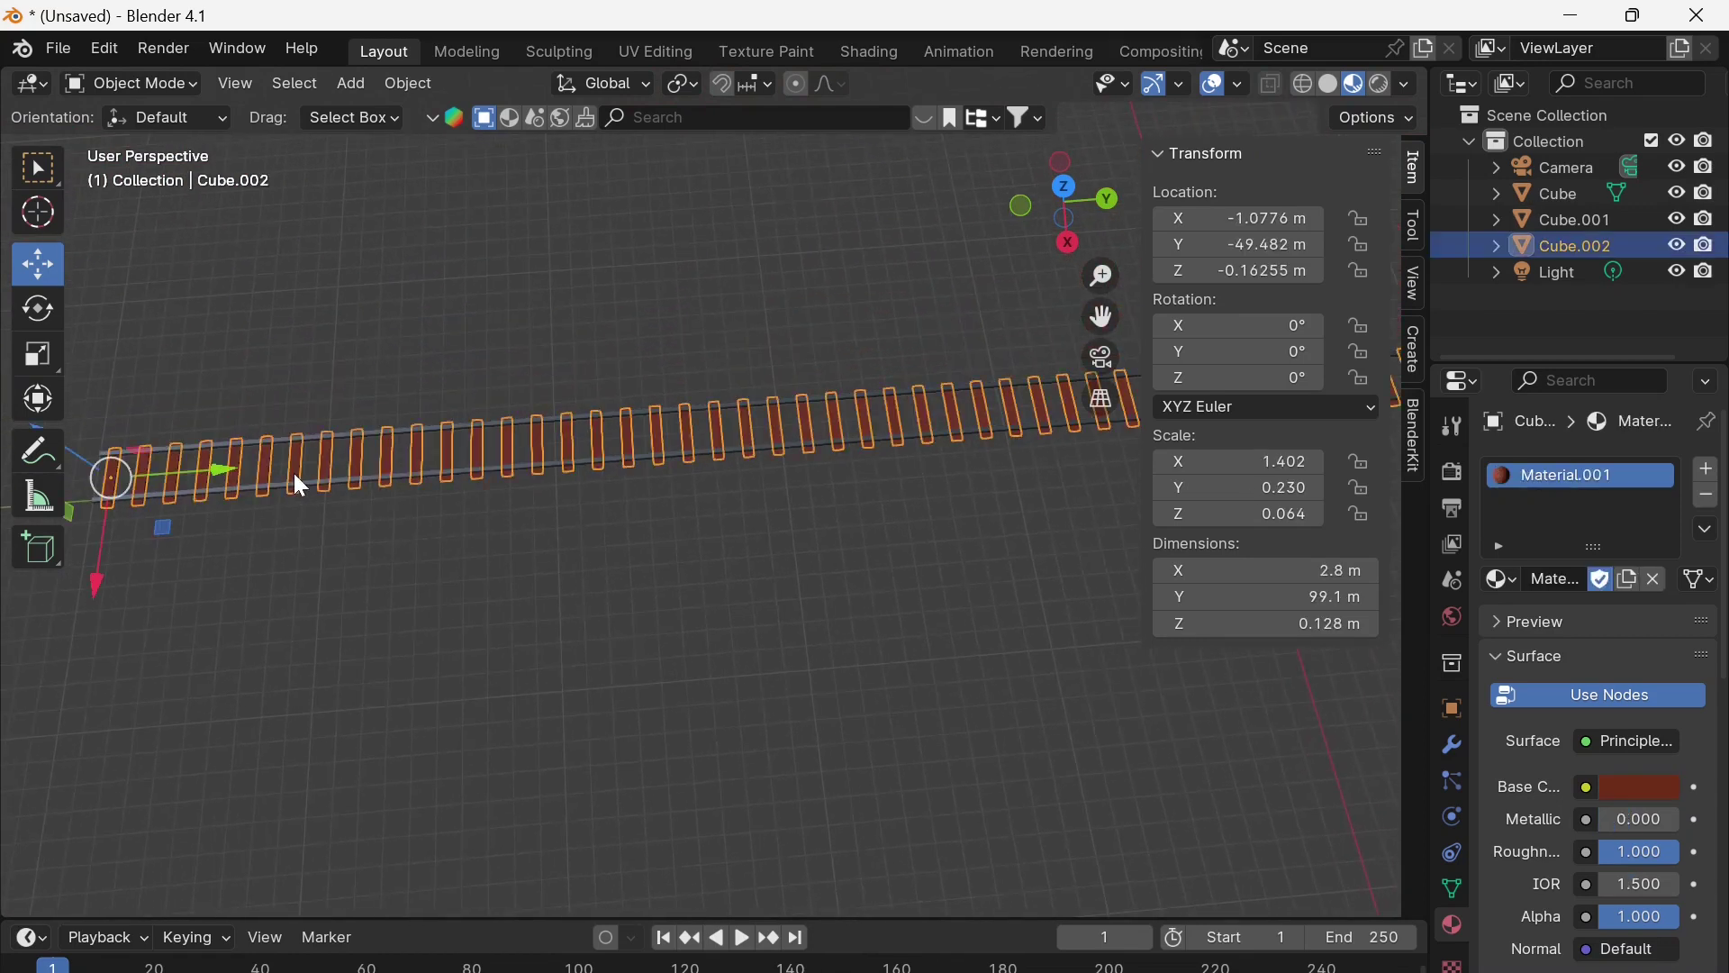
pyautogui.click(1456, 747)
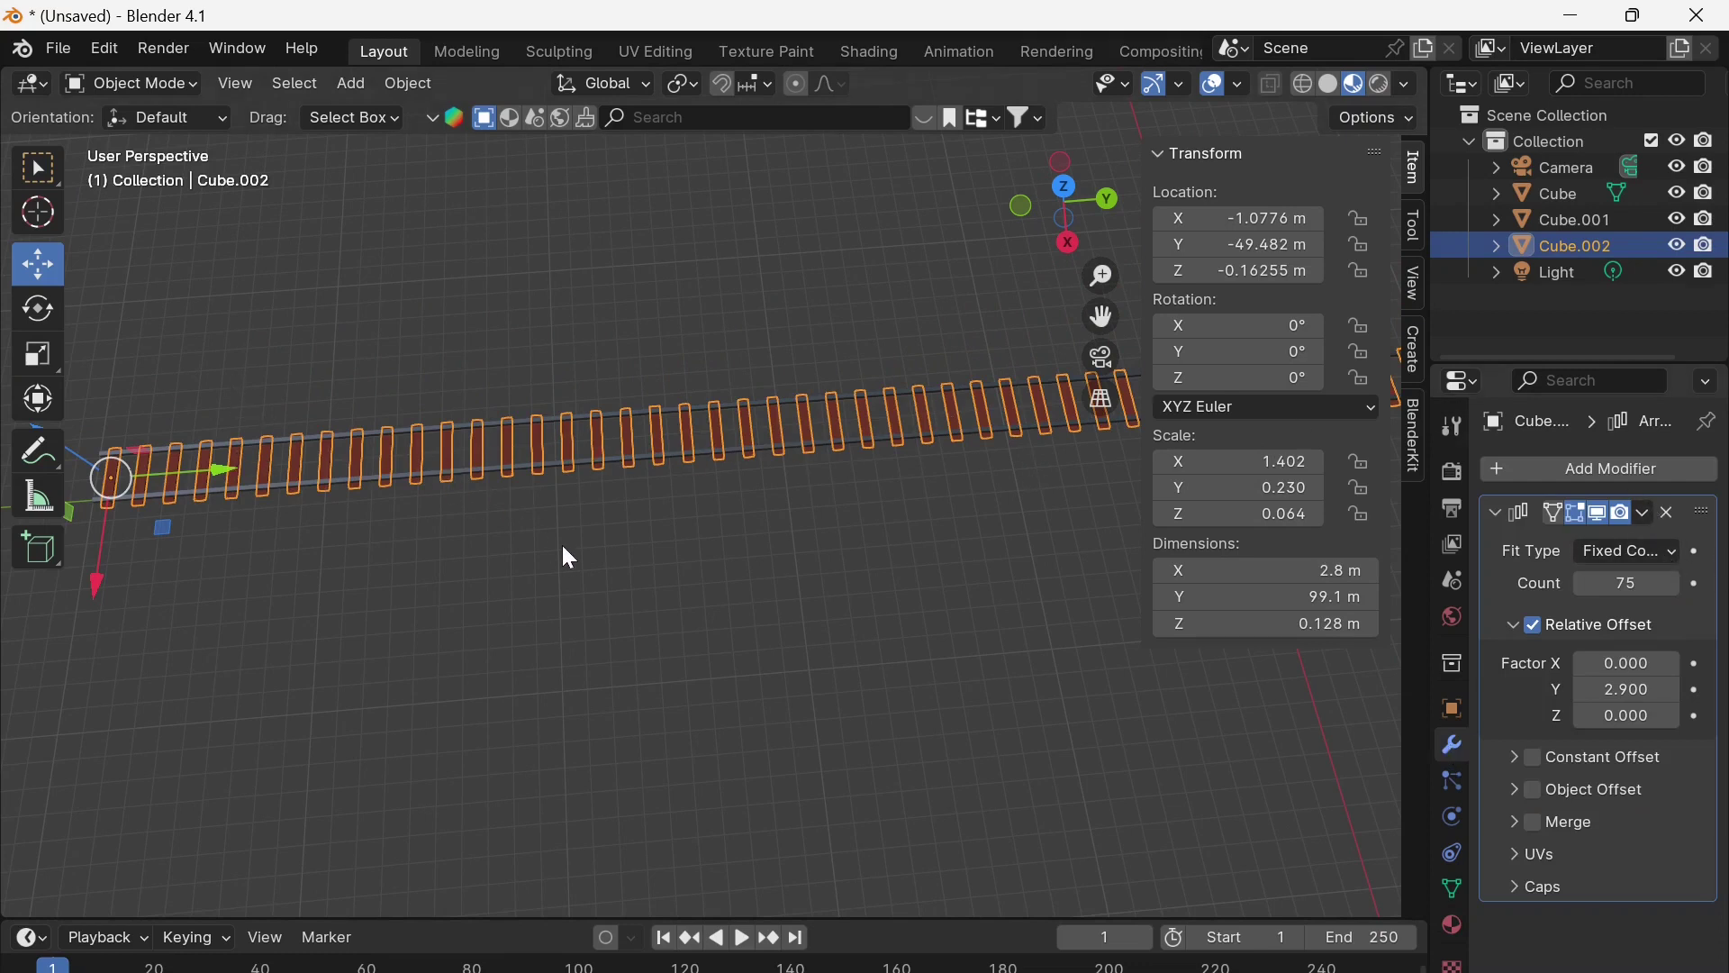
pyautogui.scroll(-2, 564, 540)
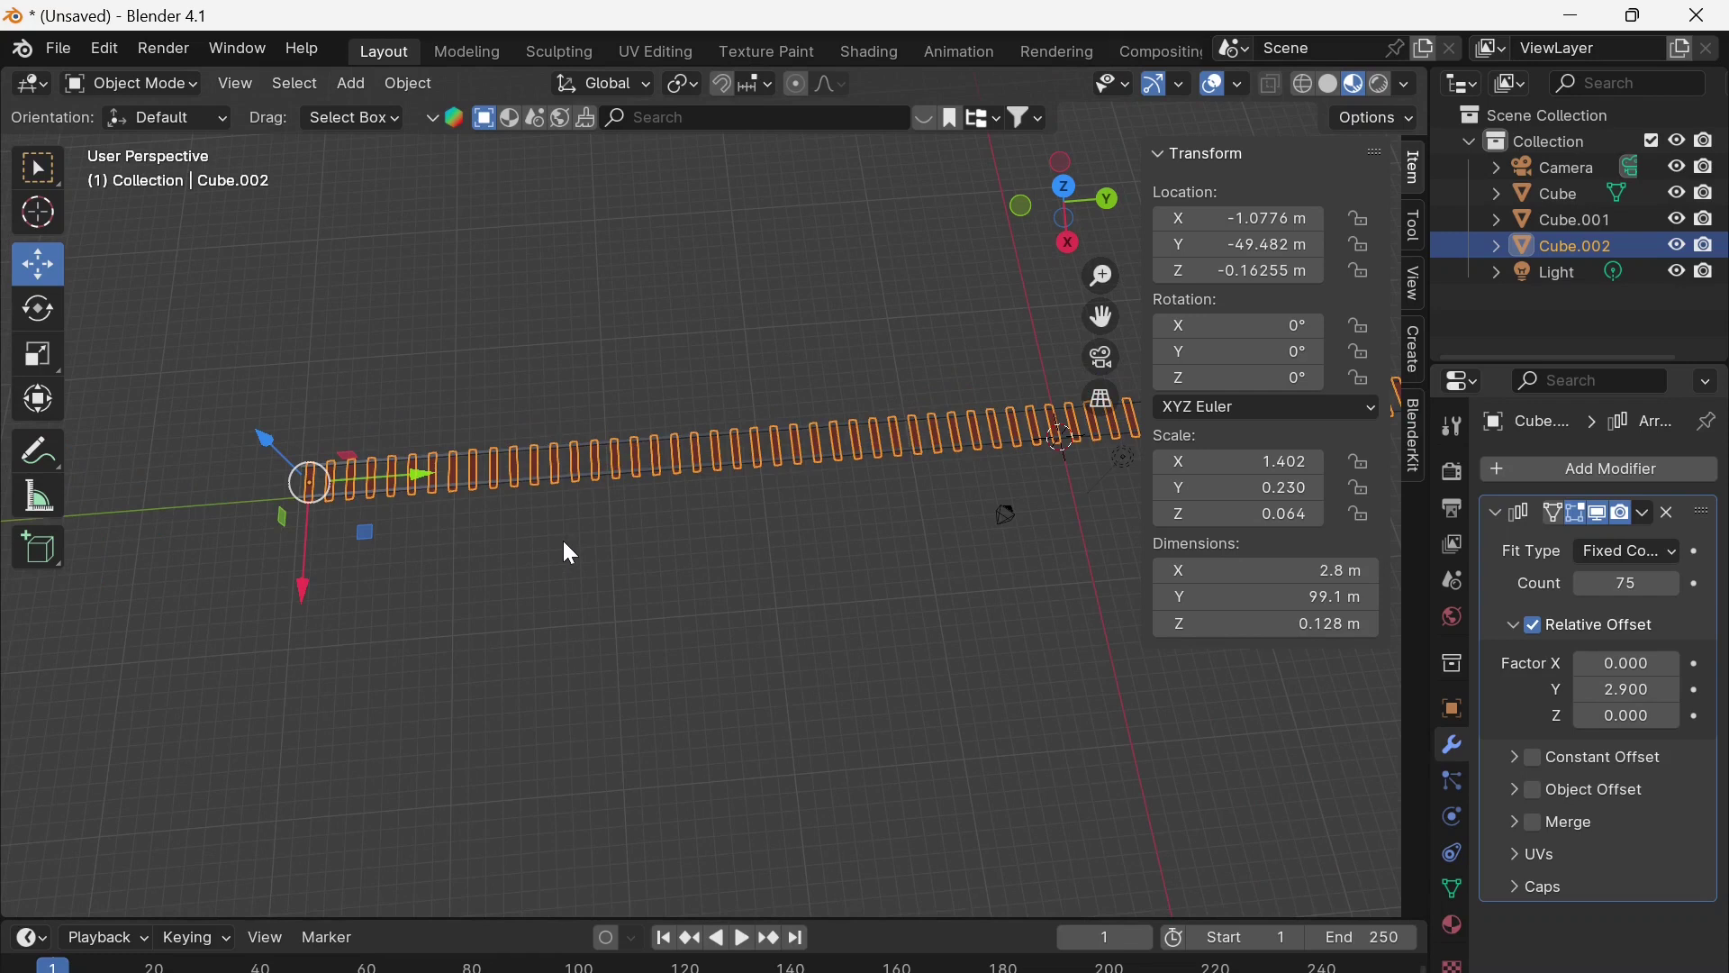
pyautogui.click(1648, 518)
pyautogui.click(1537, 545)
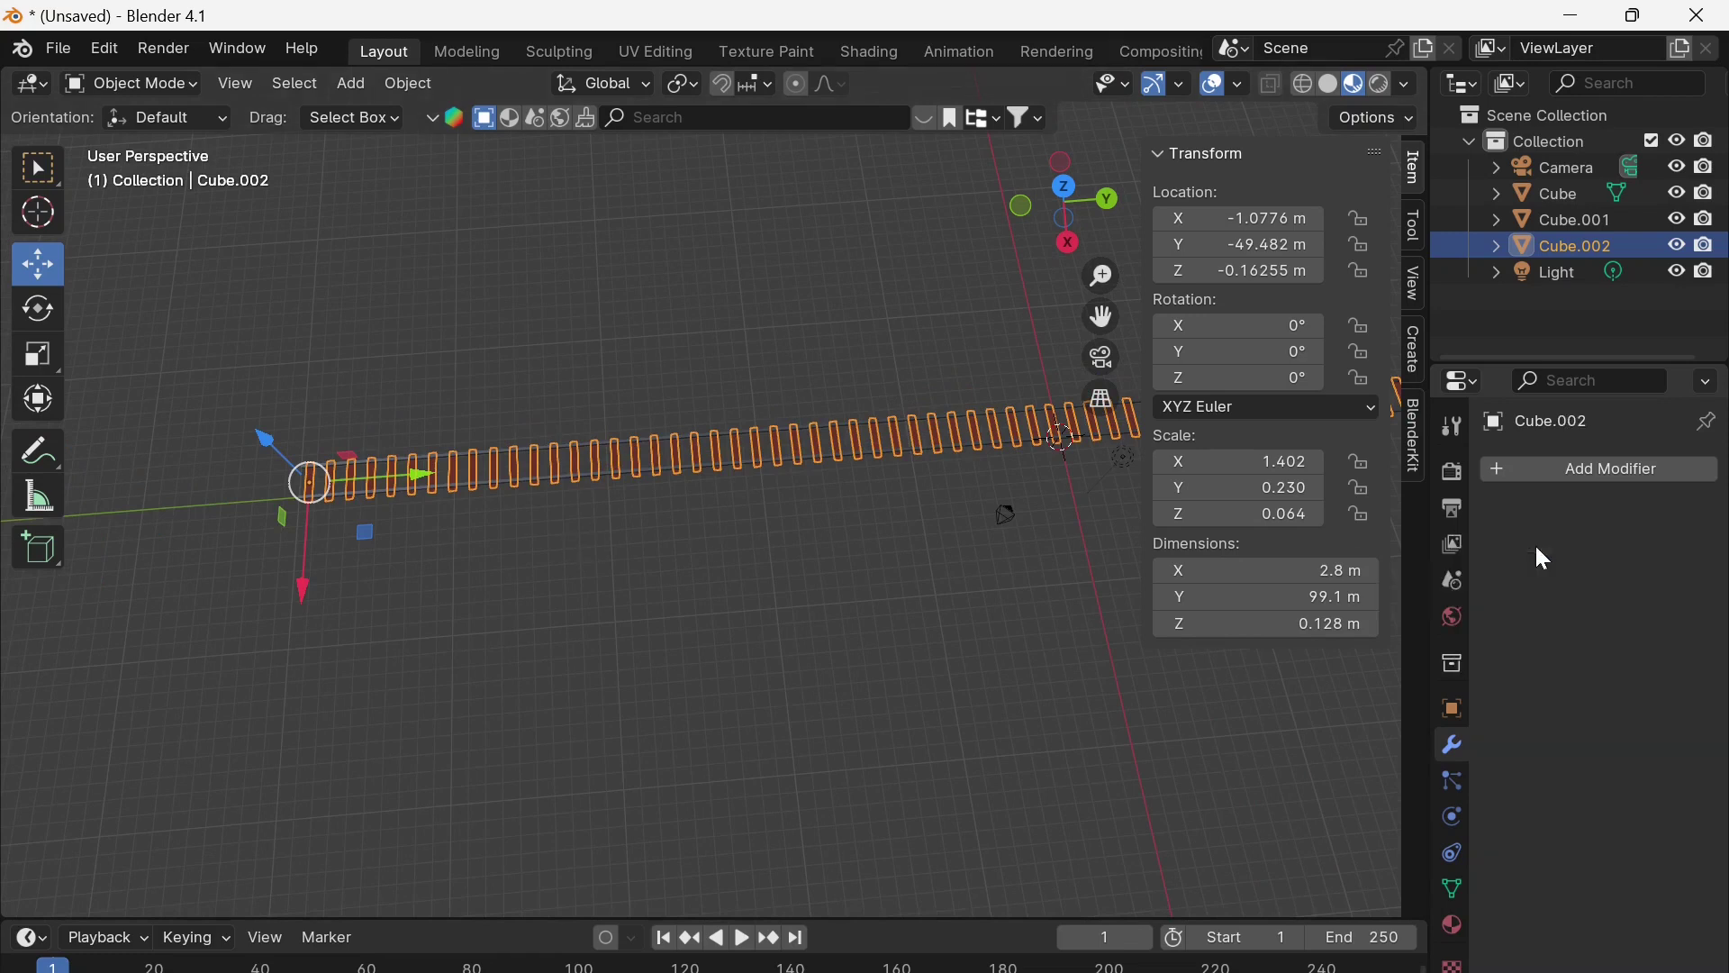
# Select both rails together with the planks and join them into a single track object
pyautogui.scroll(2, 673, 565)
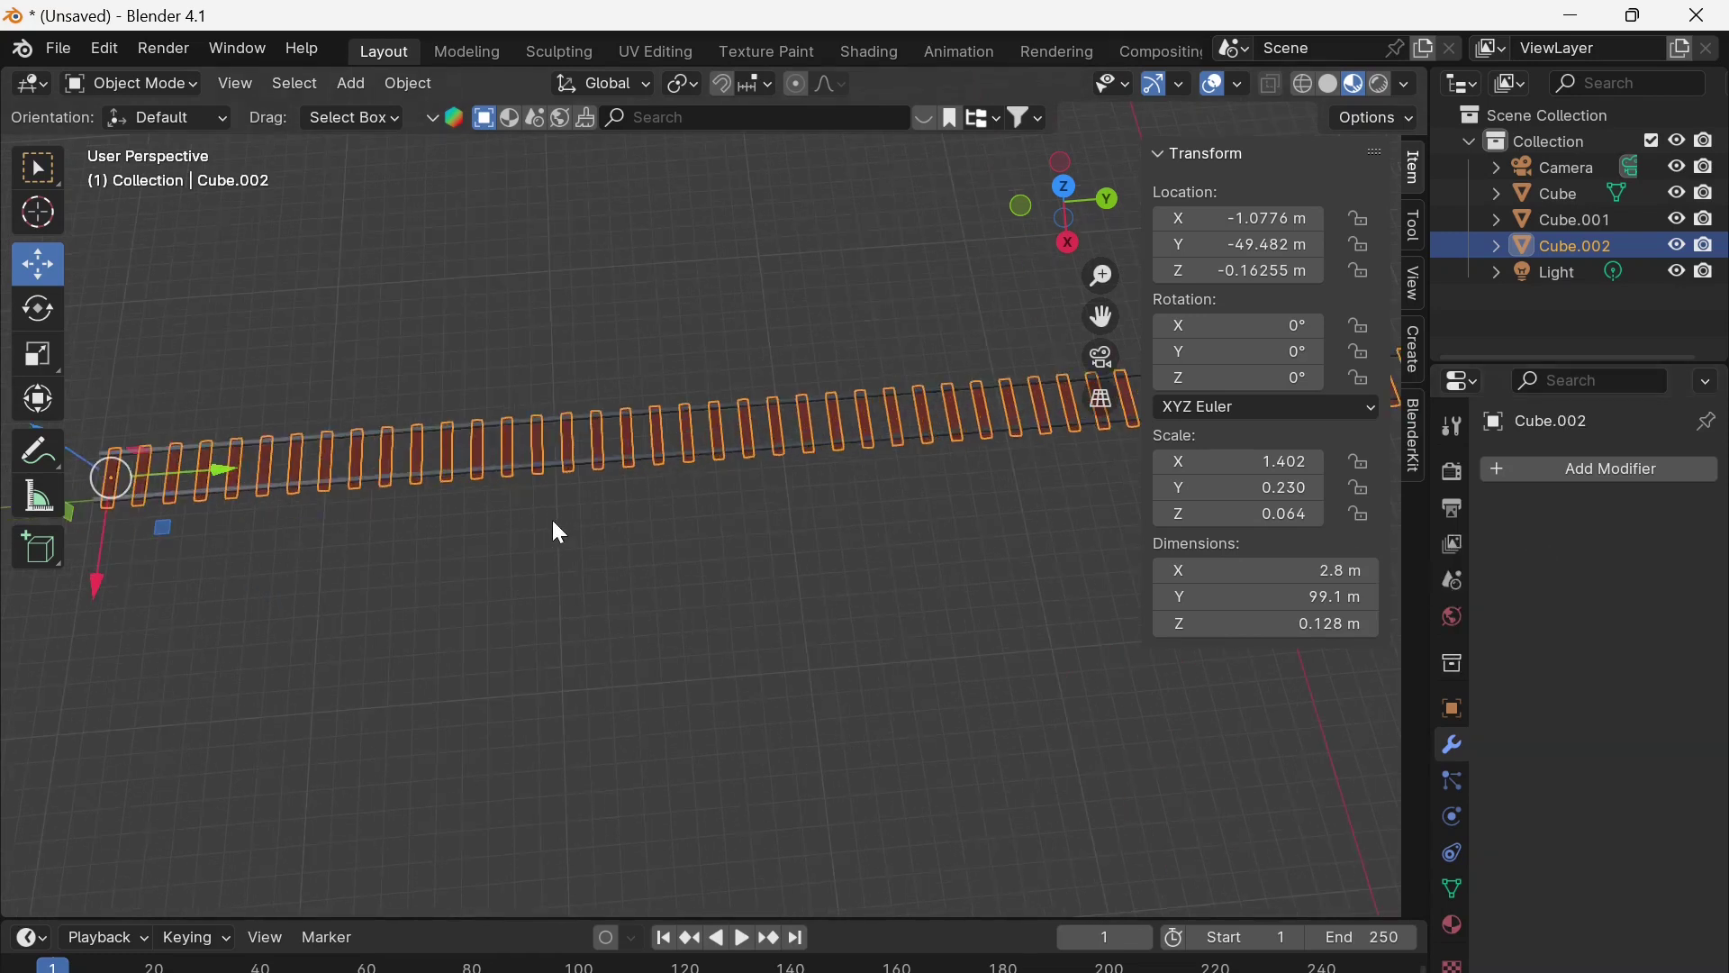
pyautogui.scroll(2, 547, 513)
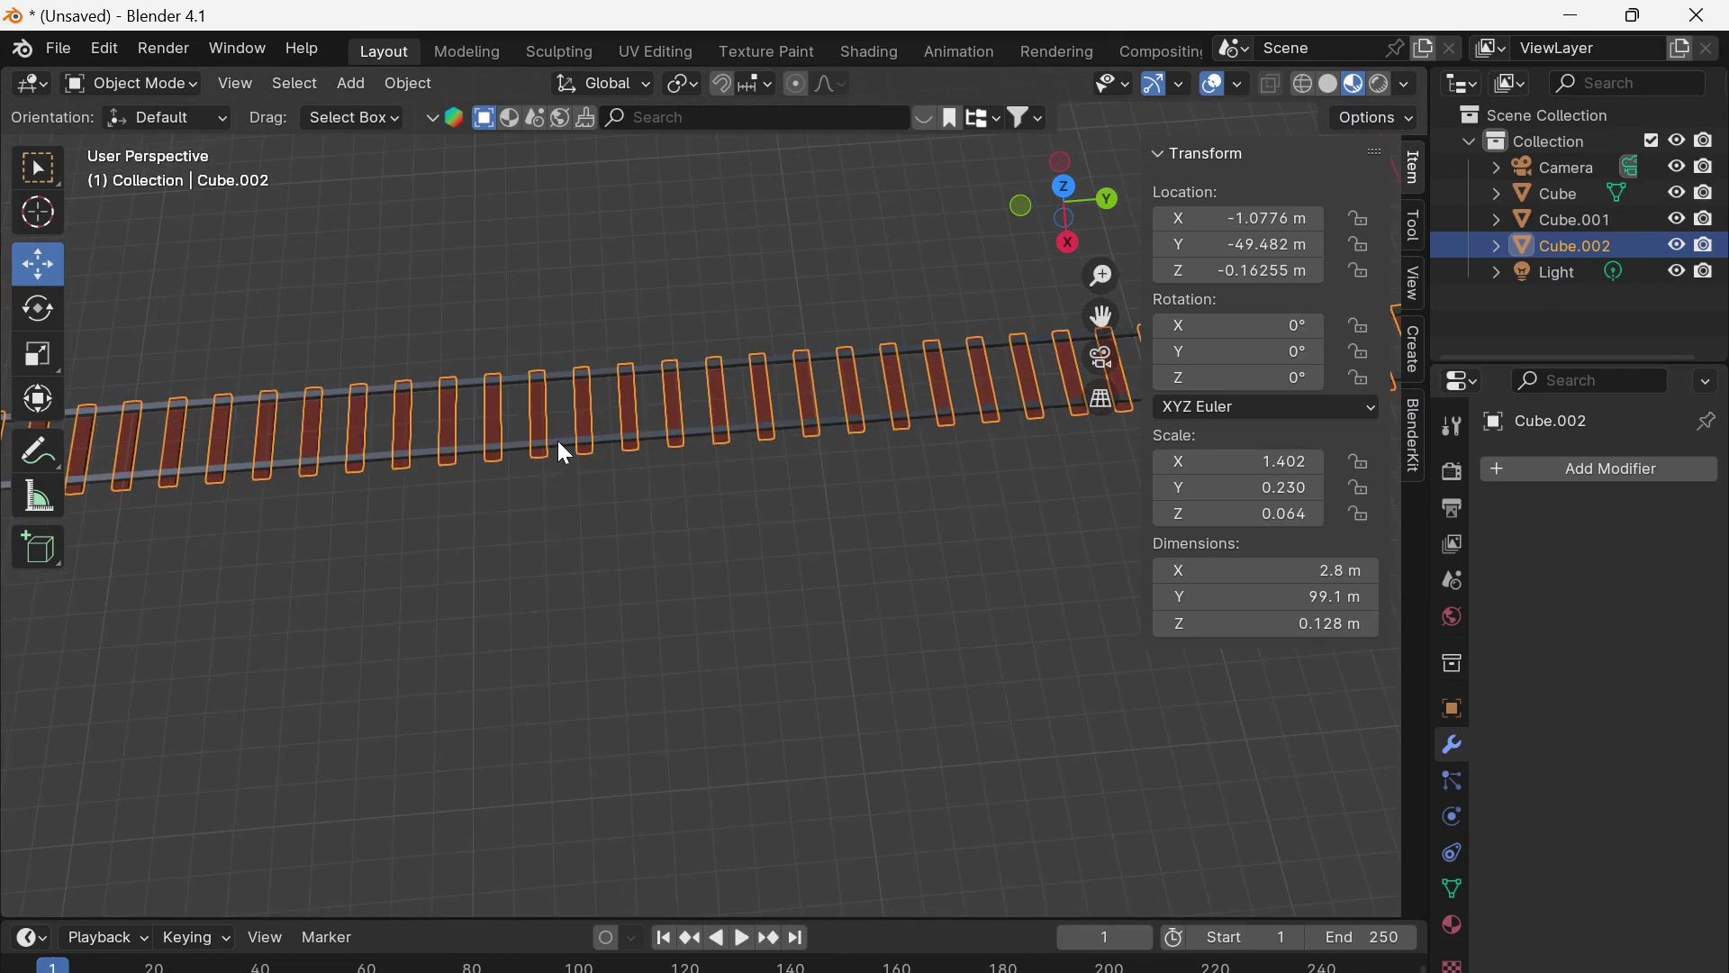
pyautogui.keyDown('shift'); pyautogui.moveTo(532, 295); pyautogui.dragTo(676, 519); pyautogui.keyUp('shift')
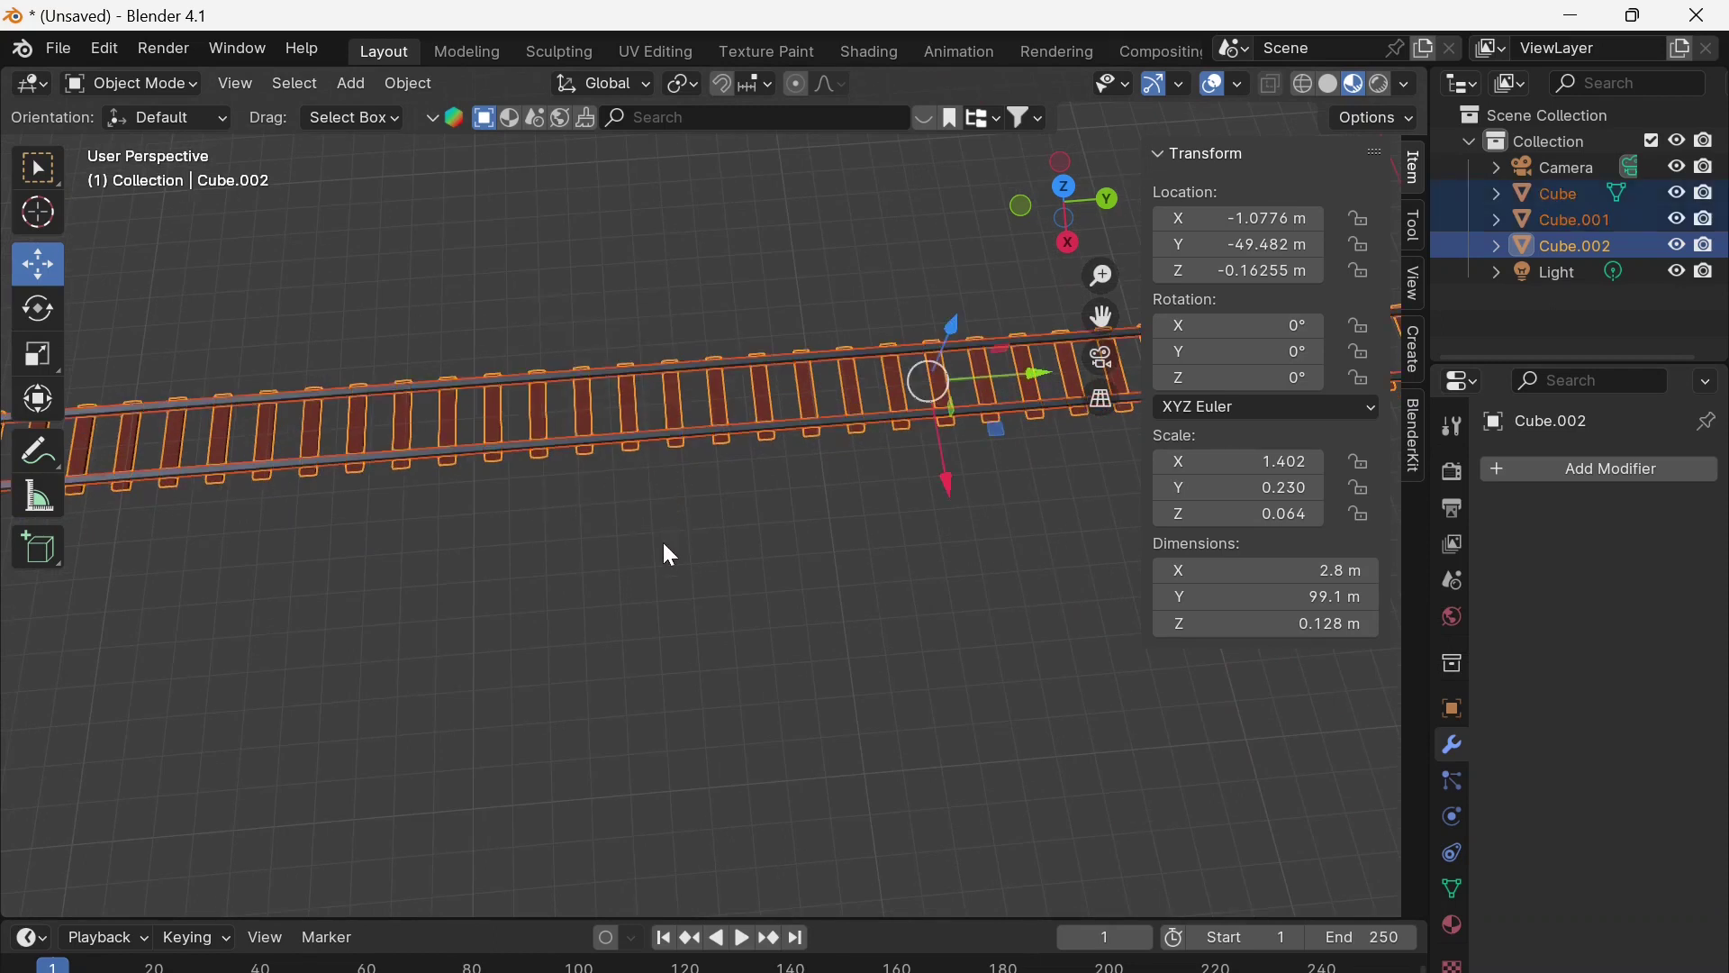
pyautogui.scroll(-3, 671, 554)
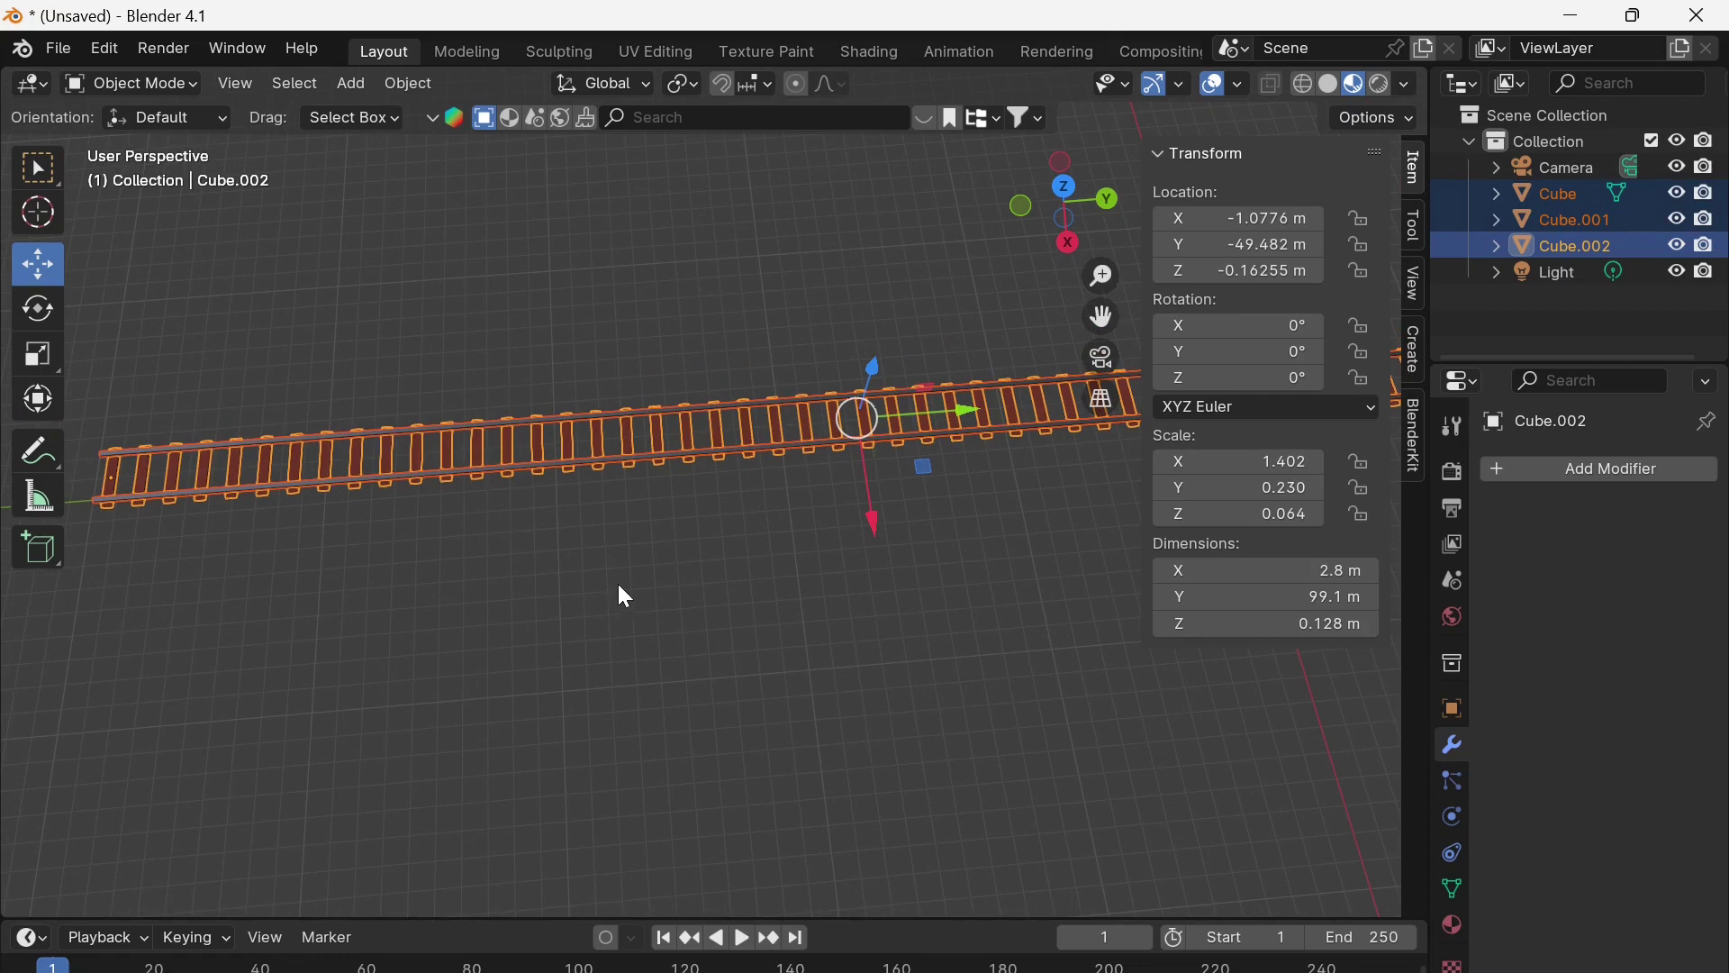
pyautogui.hotkey('ctrl', 'j')
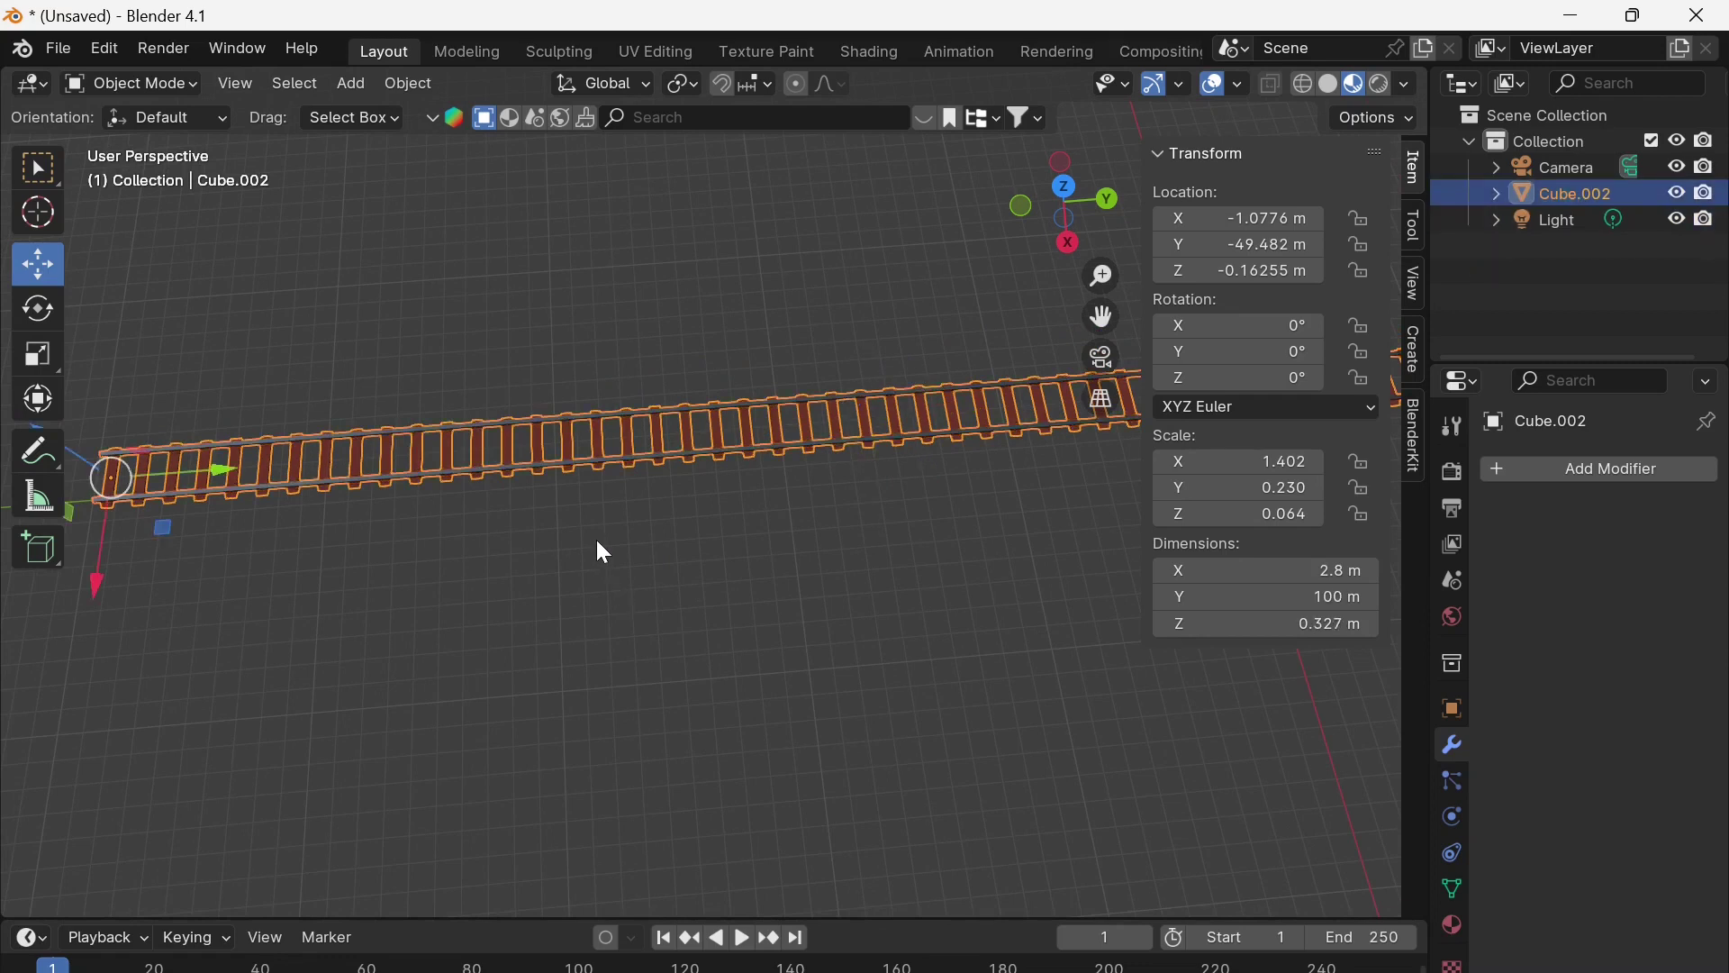
# View the whole track from the top in orthographic view and add a Path curve at the world origin
pyautogui.moveTo(598, 548); pyautogui.dragTo(601, 638, button='middle')
pyautogui.scroll(-4, 697, 557)
pyautogui.moveTo(697, 557); pyautogui.dragTo(600, 667, button='middle')
pyautogui.scroll(-3, 600, 677)
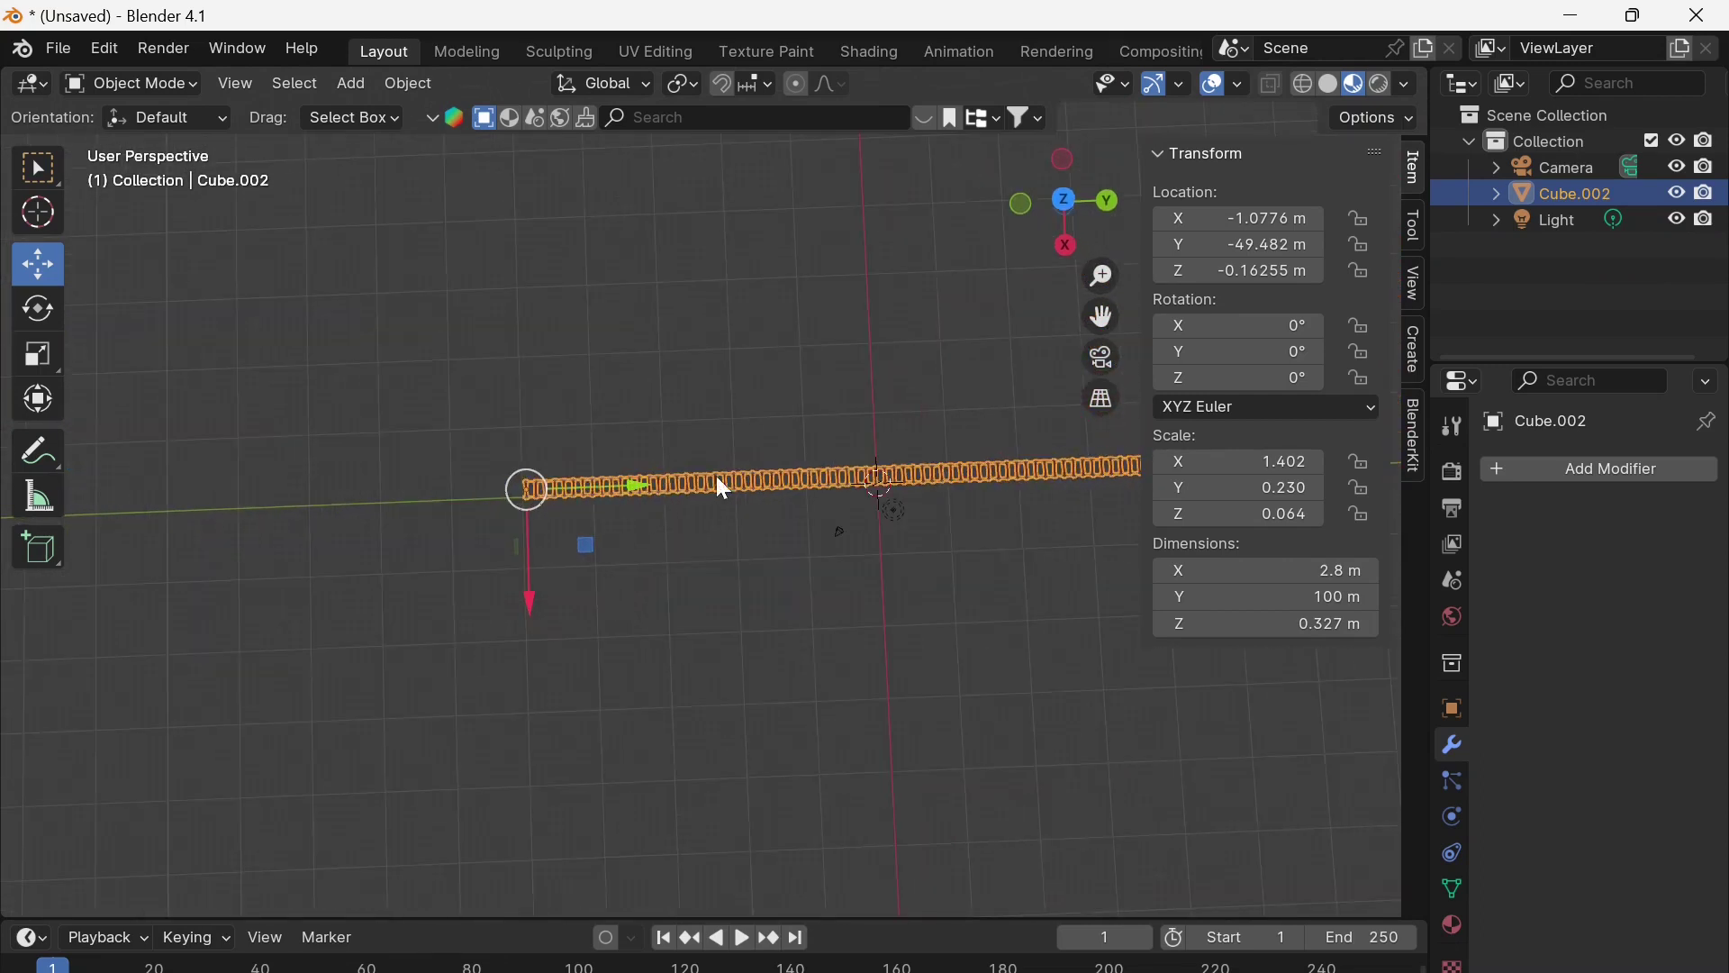
pyautogui.keyDown('shift'); pyautogui.moveTo(760, 571); pyautogui.dragTo(546, 579, button='middle'); pyautogui.keyUp('shift')
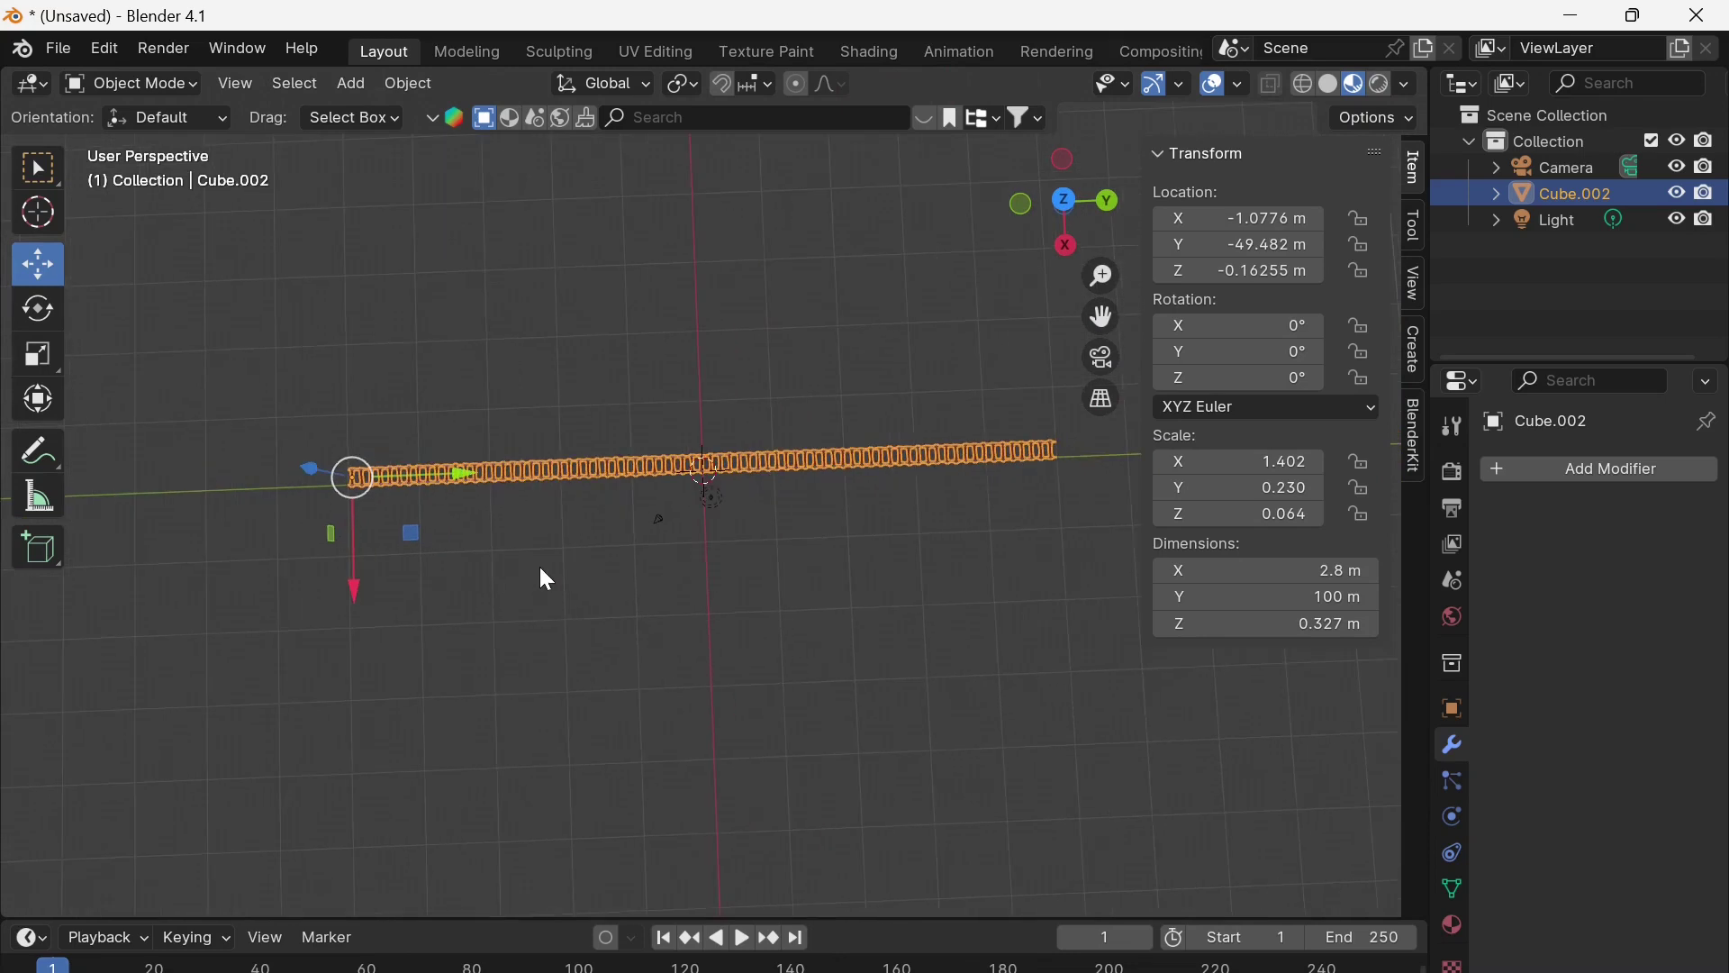
pyautogui.click(1065, 201)
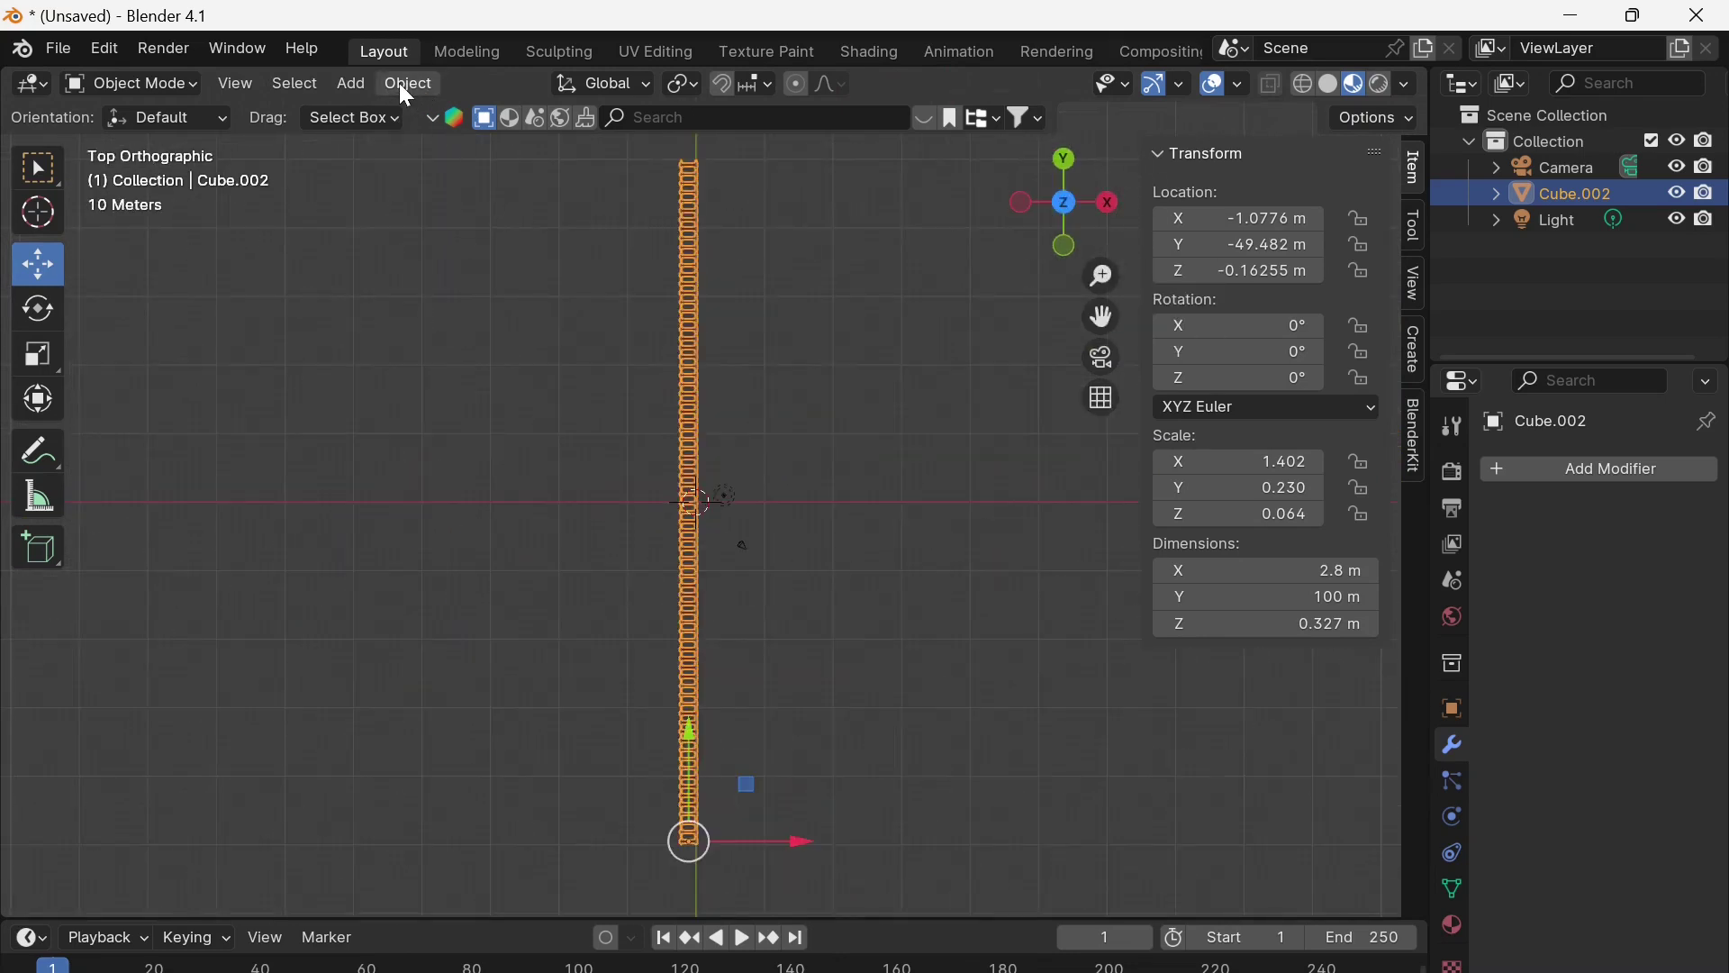
pyautogui.click(353, 83)
pyautogui.moveTo(388, 138)
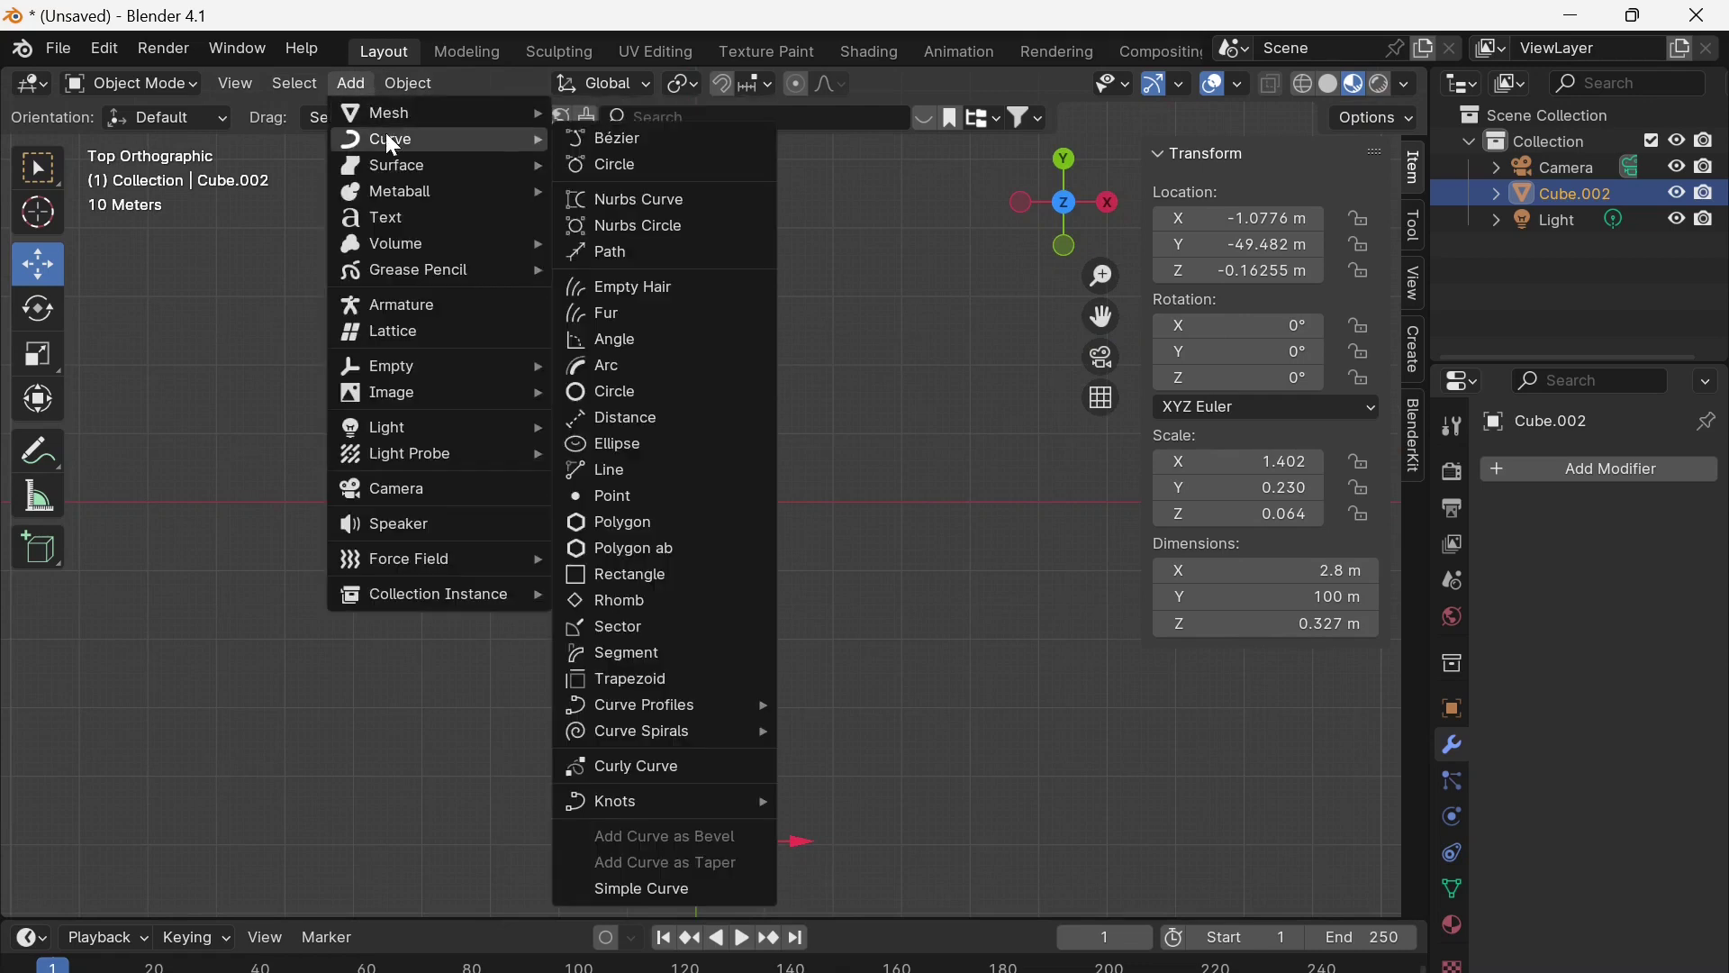
pyautogui.click(613, 252)
pyautogui.scroll(5, 792, 537)
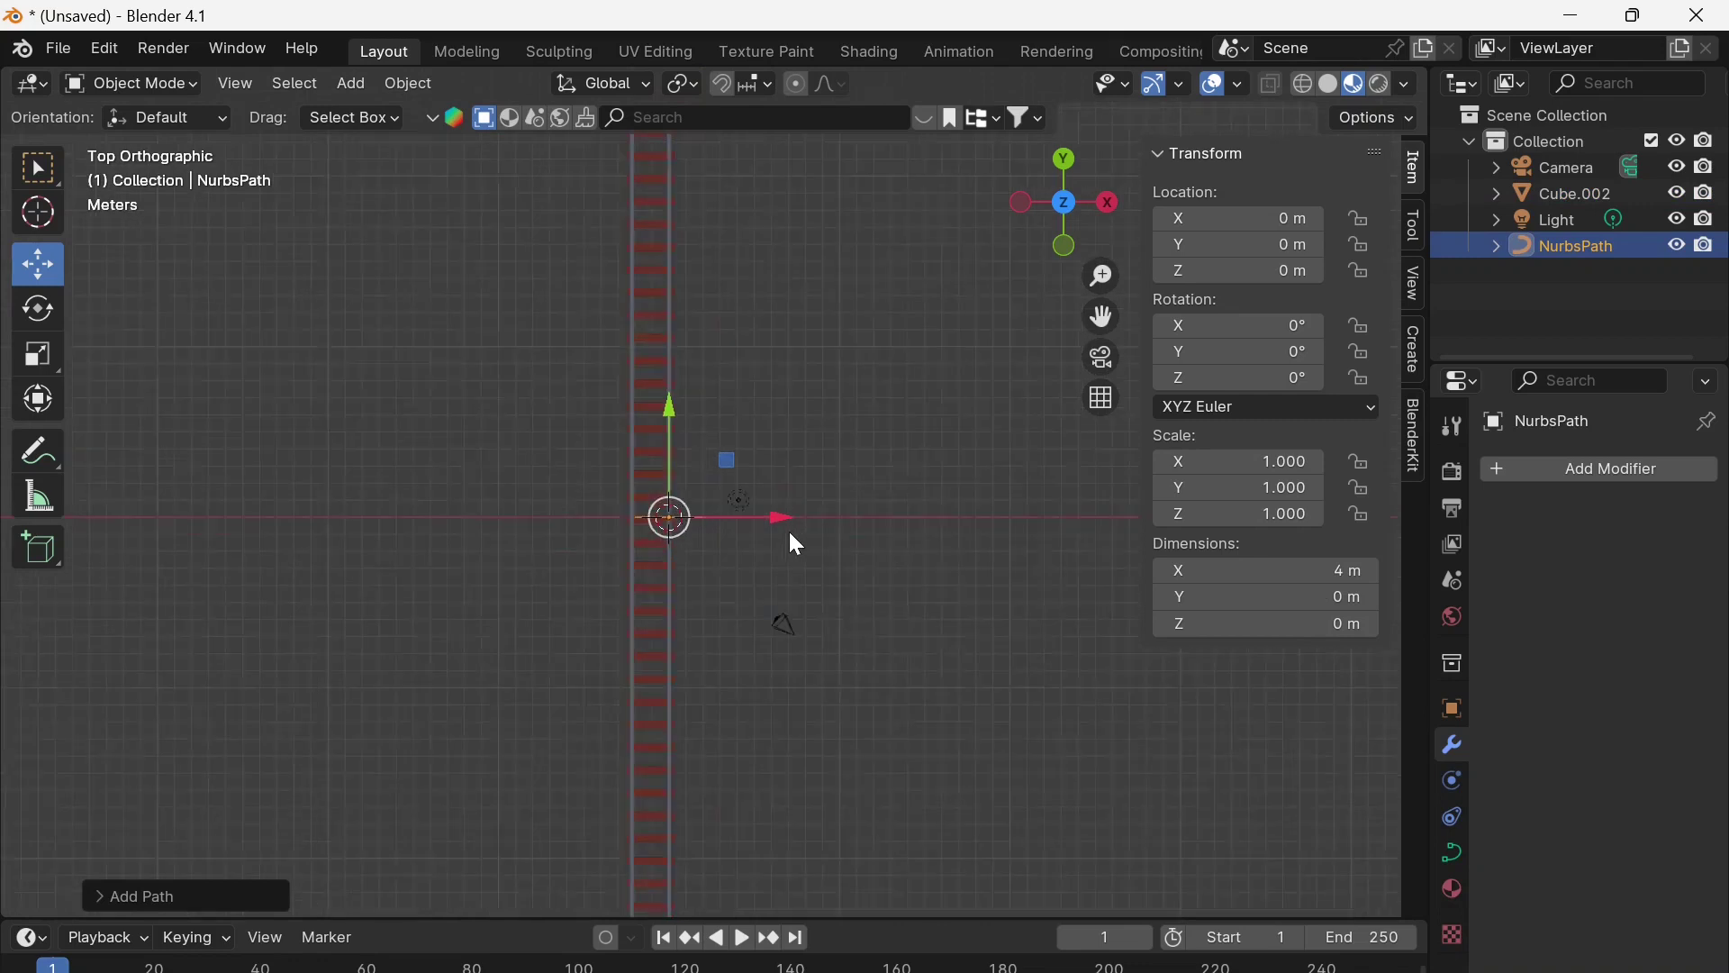
# Move the path along the Y axis to the track's near end, at about -49.4 m
pyautogui.scroll(-3, 716, 585)
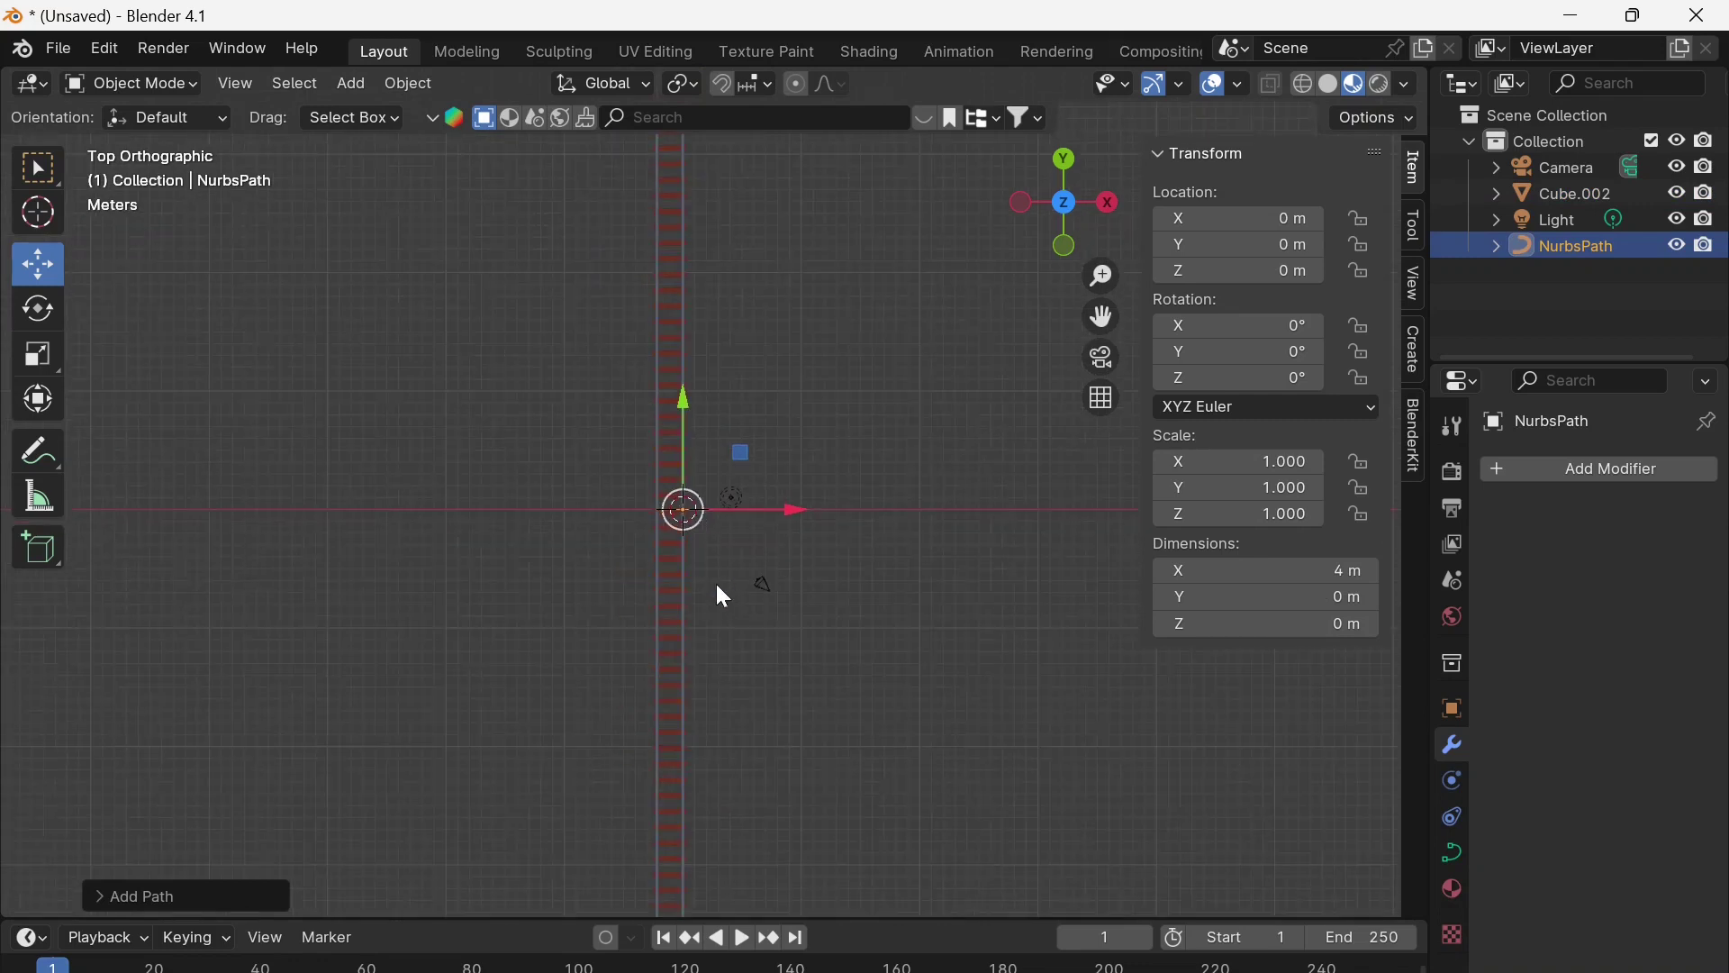
pyautogui.moveTo(683, 389); pyautogui.dragTo(684, 756)
pyautogui.keyDown('shift'); pyautogui.moveTo(973, 714); pyautogui.dragTo(930, 175, button='middle'); pyautogui.keyUp('shift')
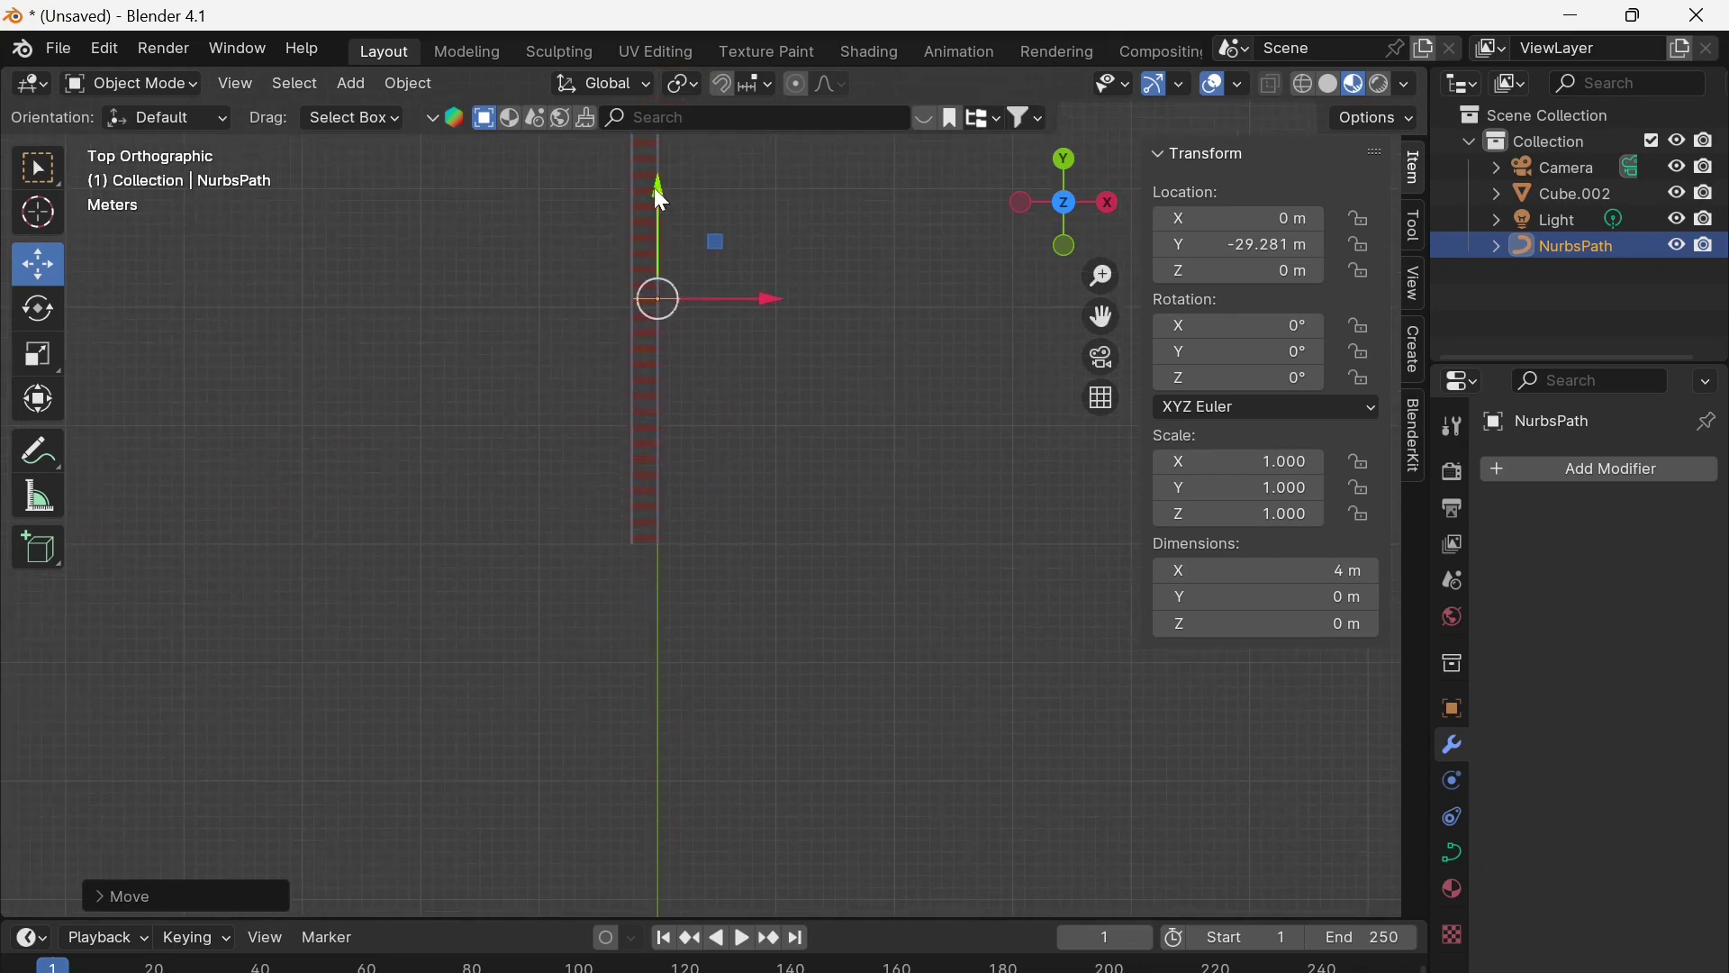
pyautogui.moveTo(661, 199); pyautogui.dragTo(626, 437)
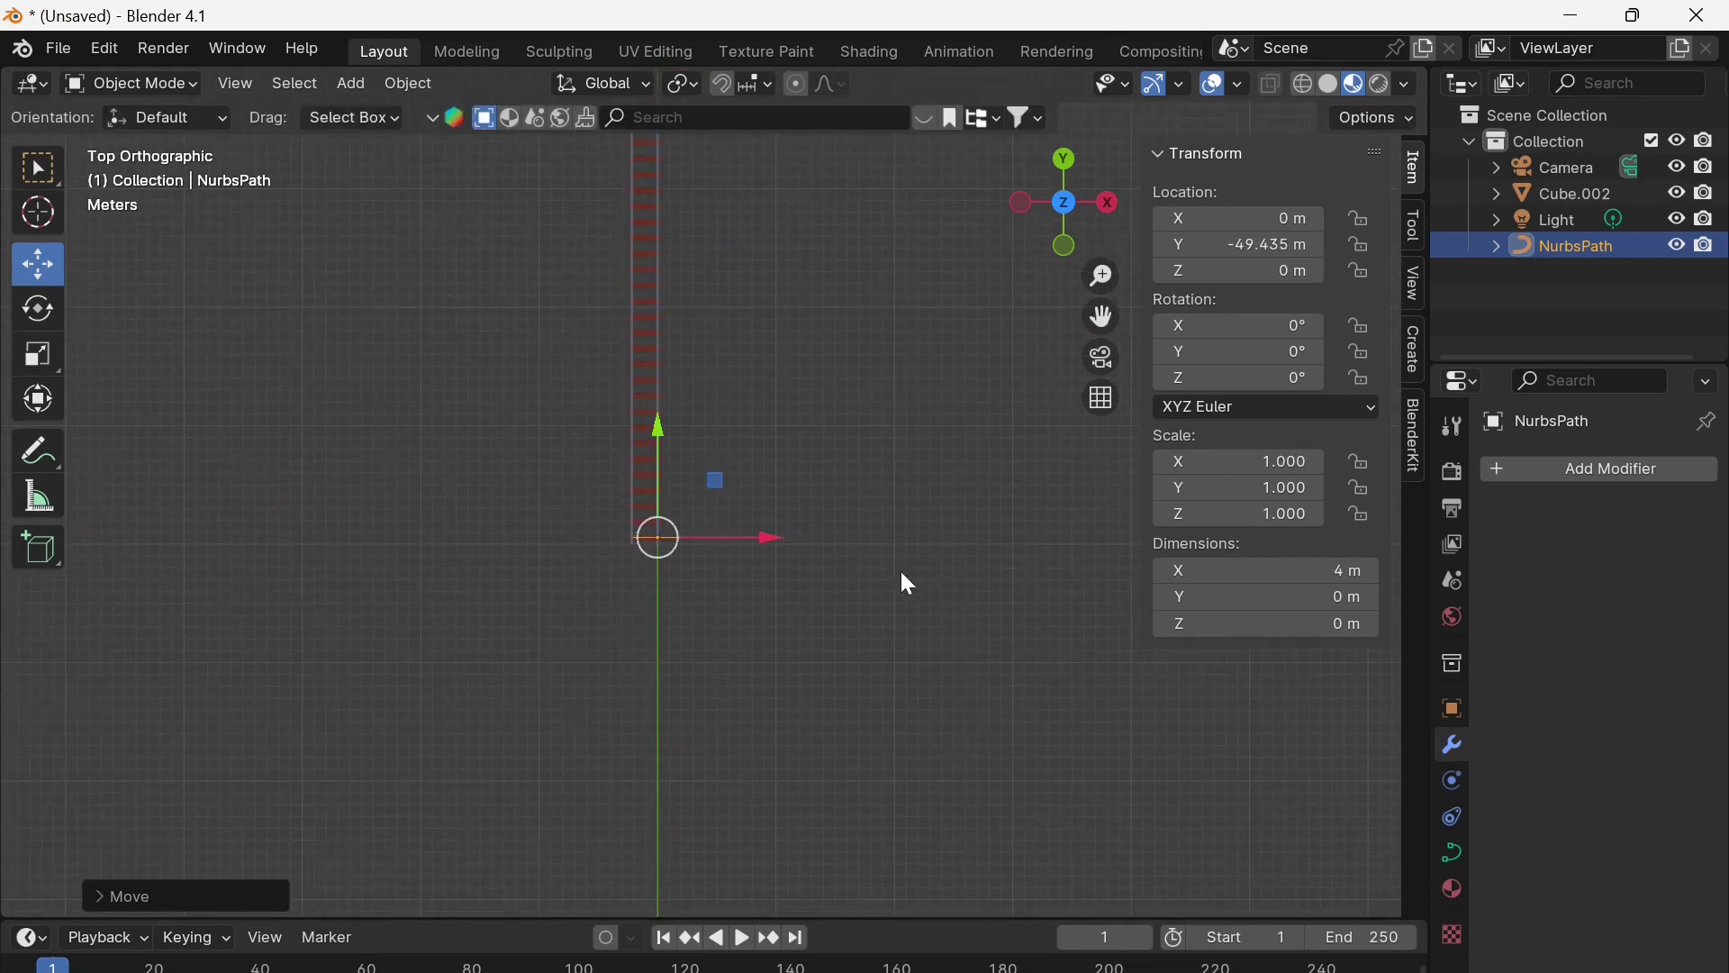
# Rotate the path about -90° around Z so it runs parallel to the rails, and keep only the path selected
pyautogui.scroll(2, 825, 562)
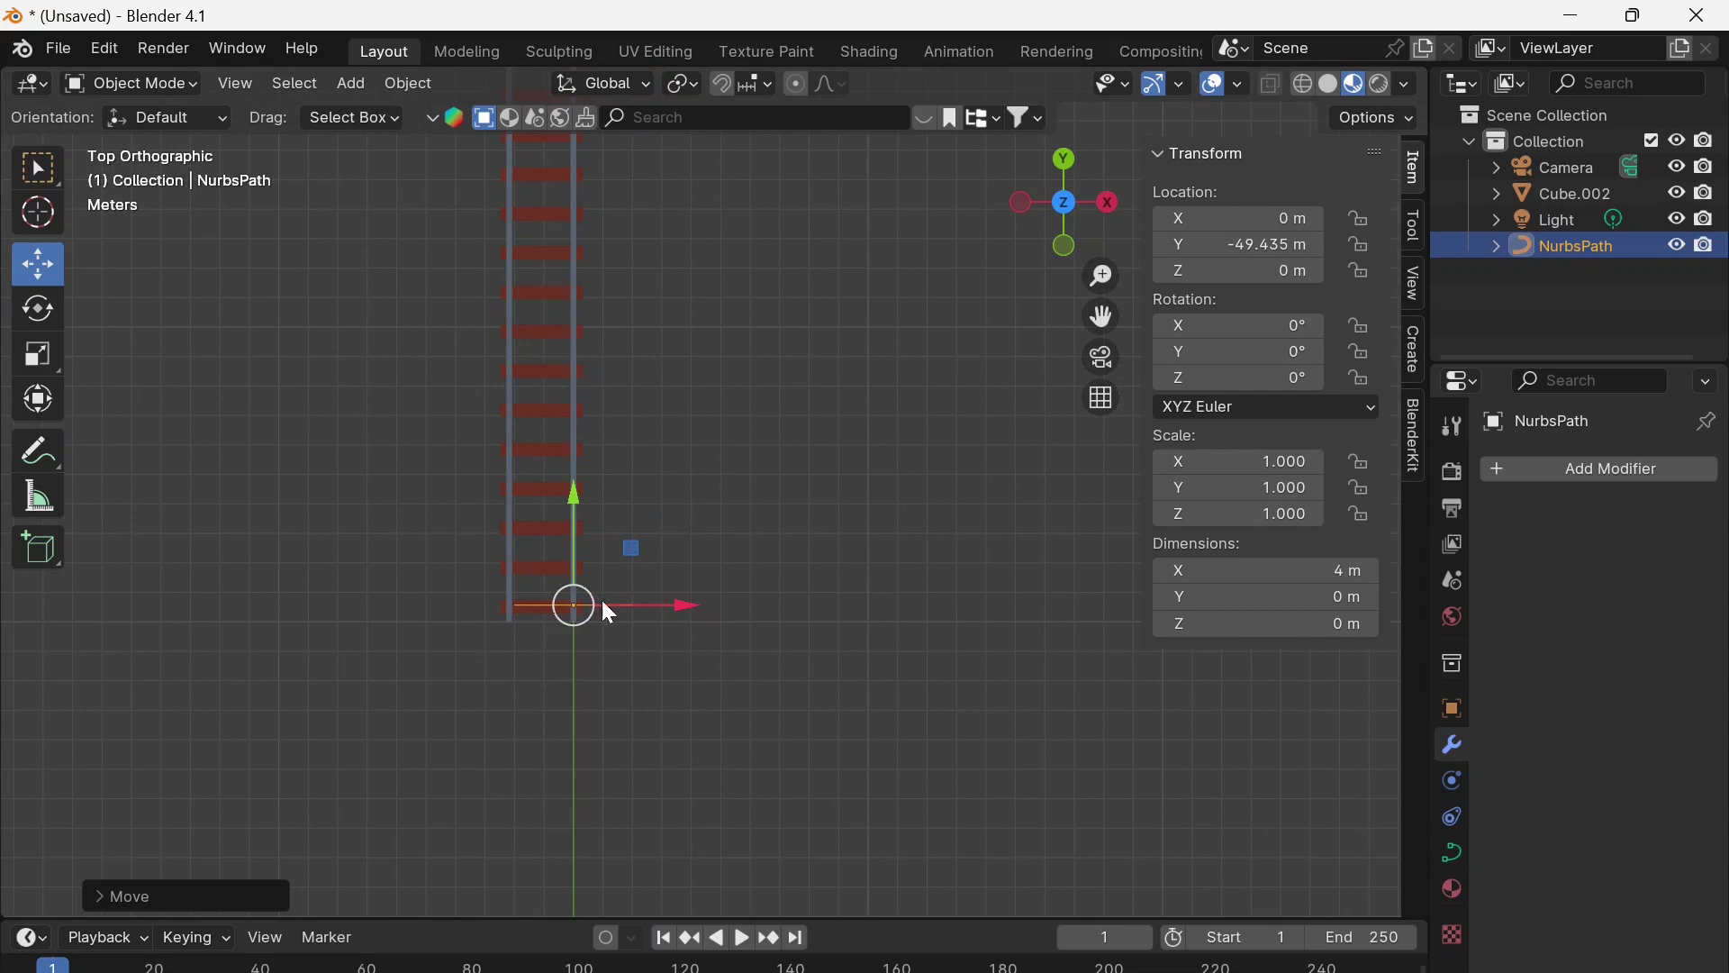
pyautogui.click(56, 315)
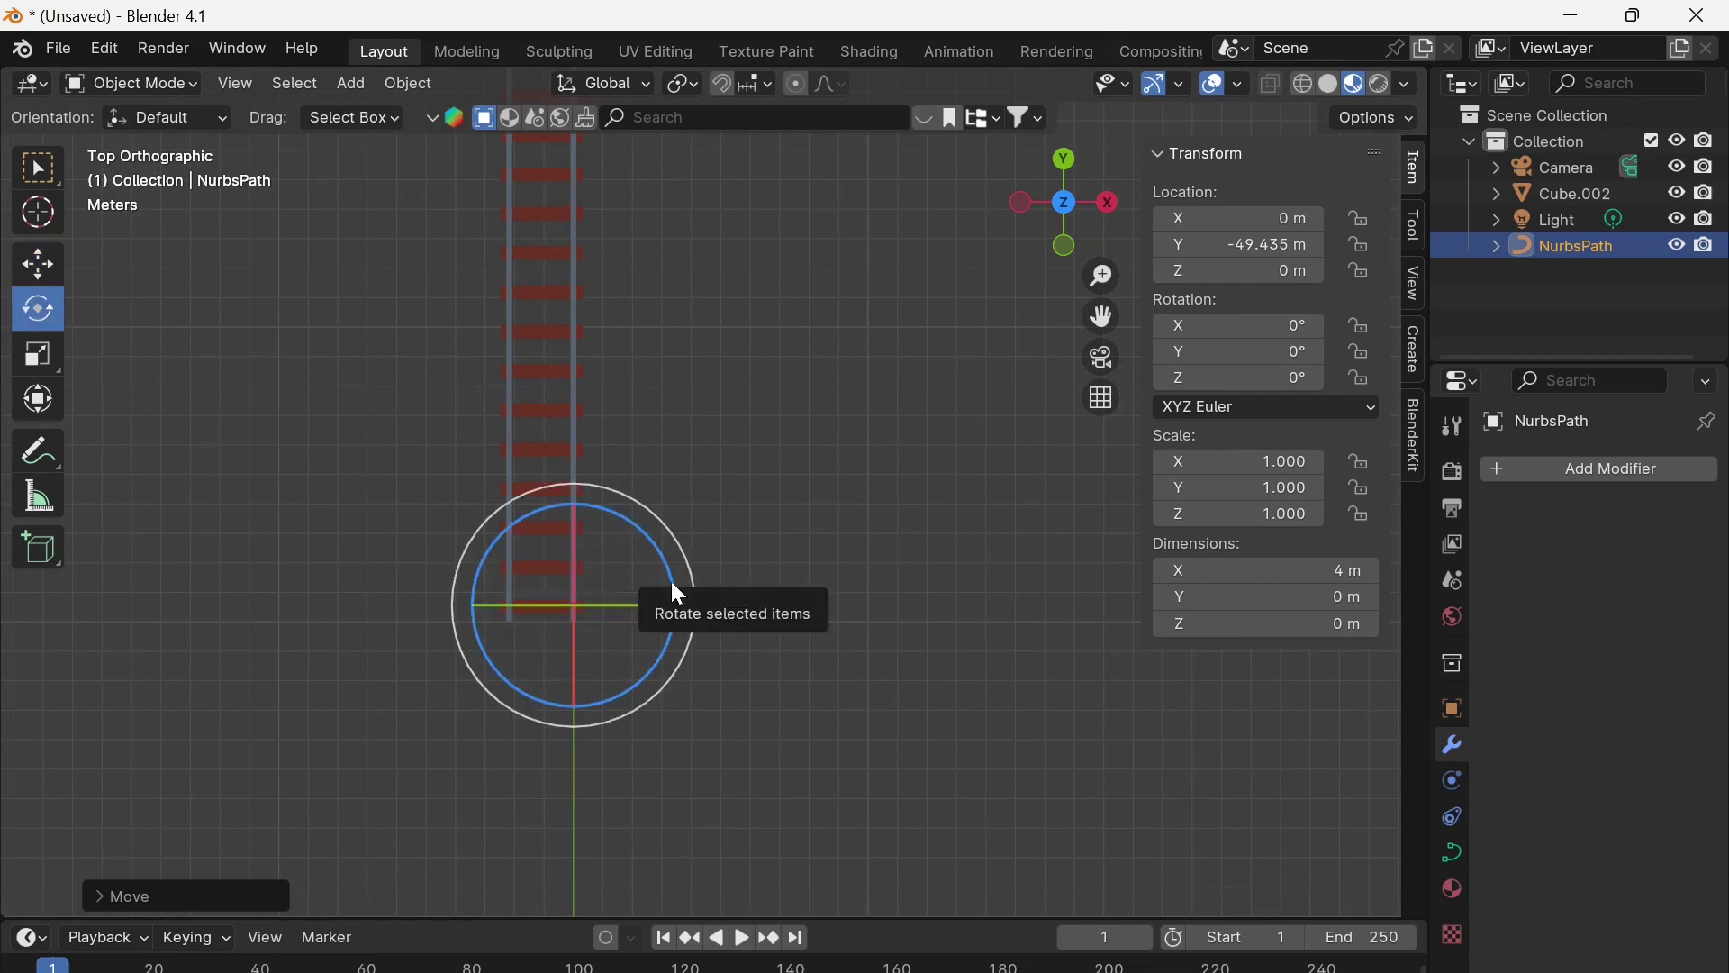
pyautogui.moveTo(672, 583); pyautogui.dragTo(599, 720)
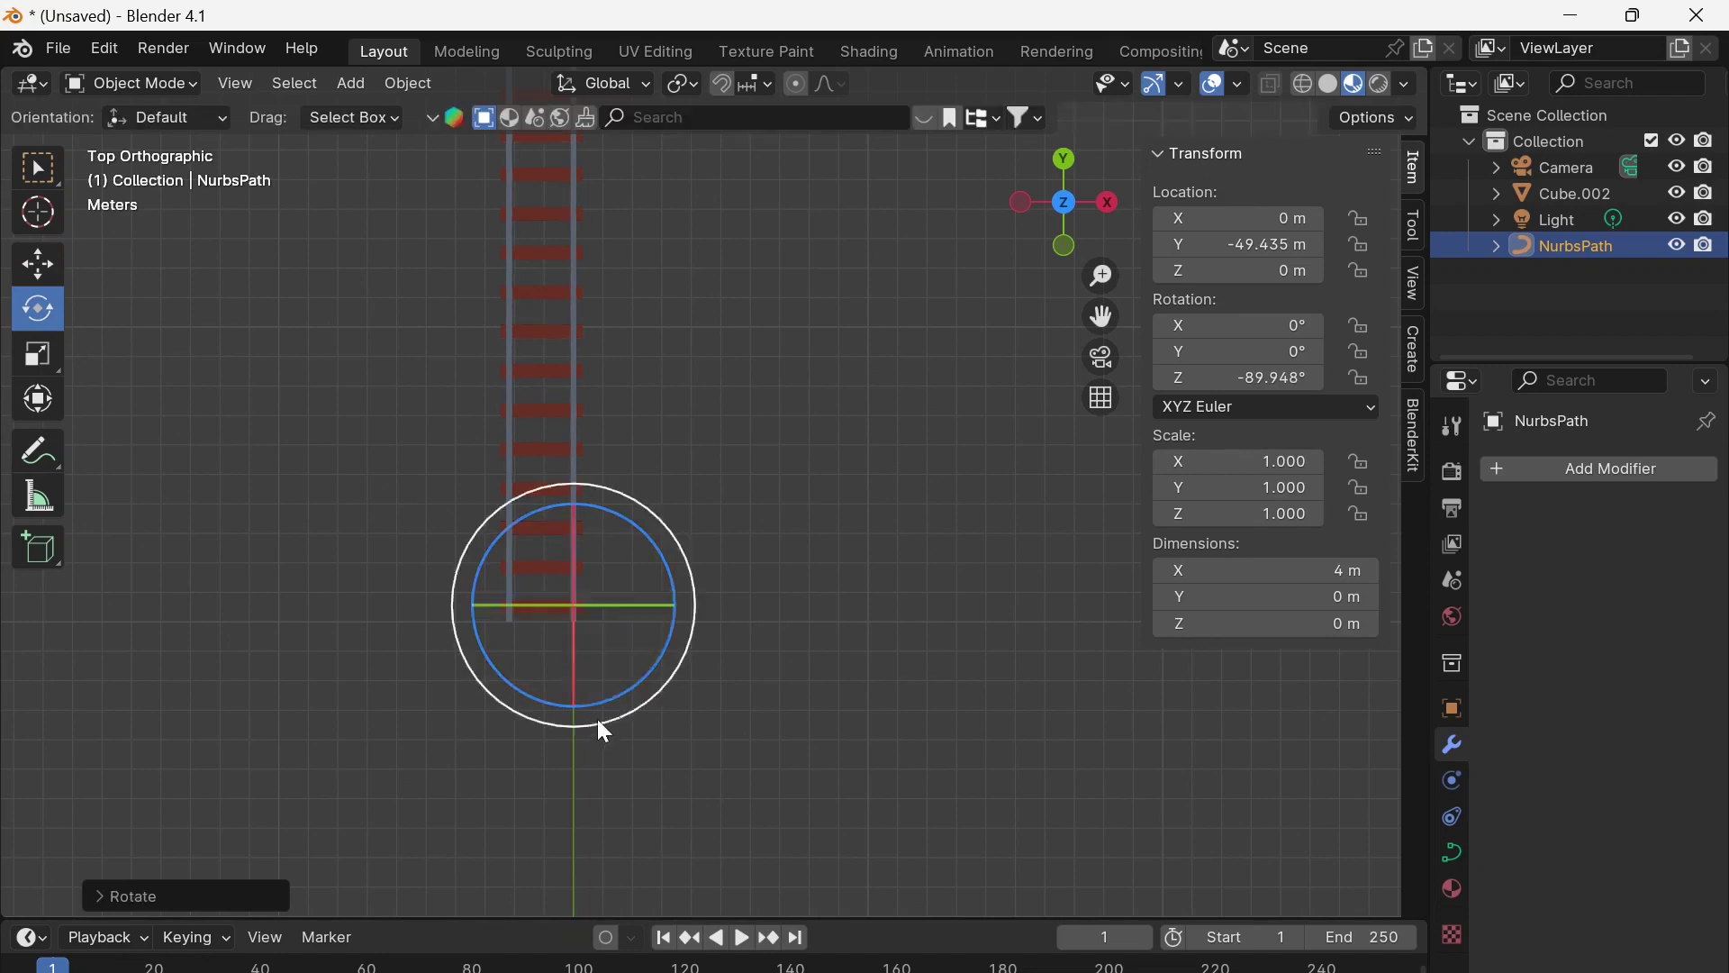
pyautogui.click(236, 380)
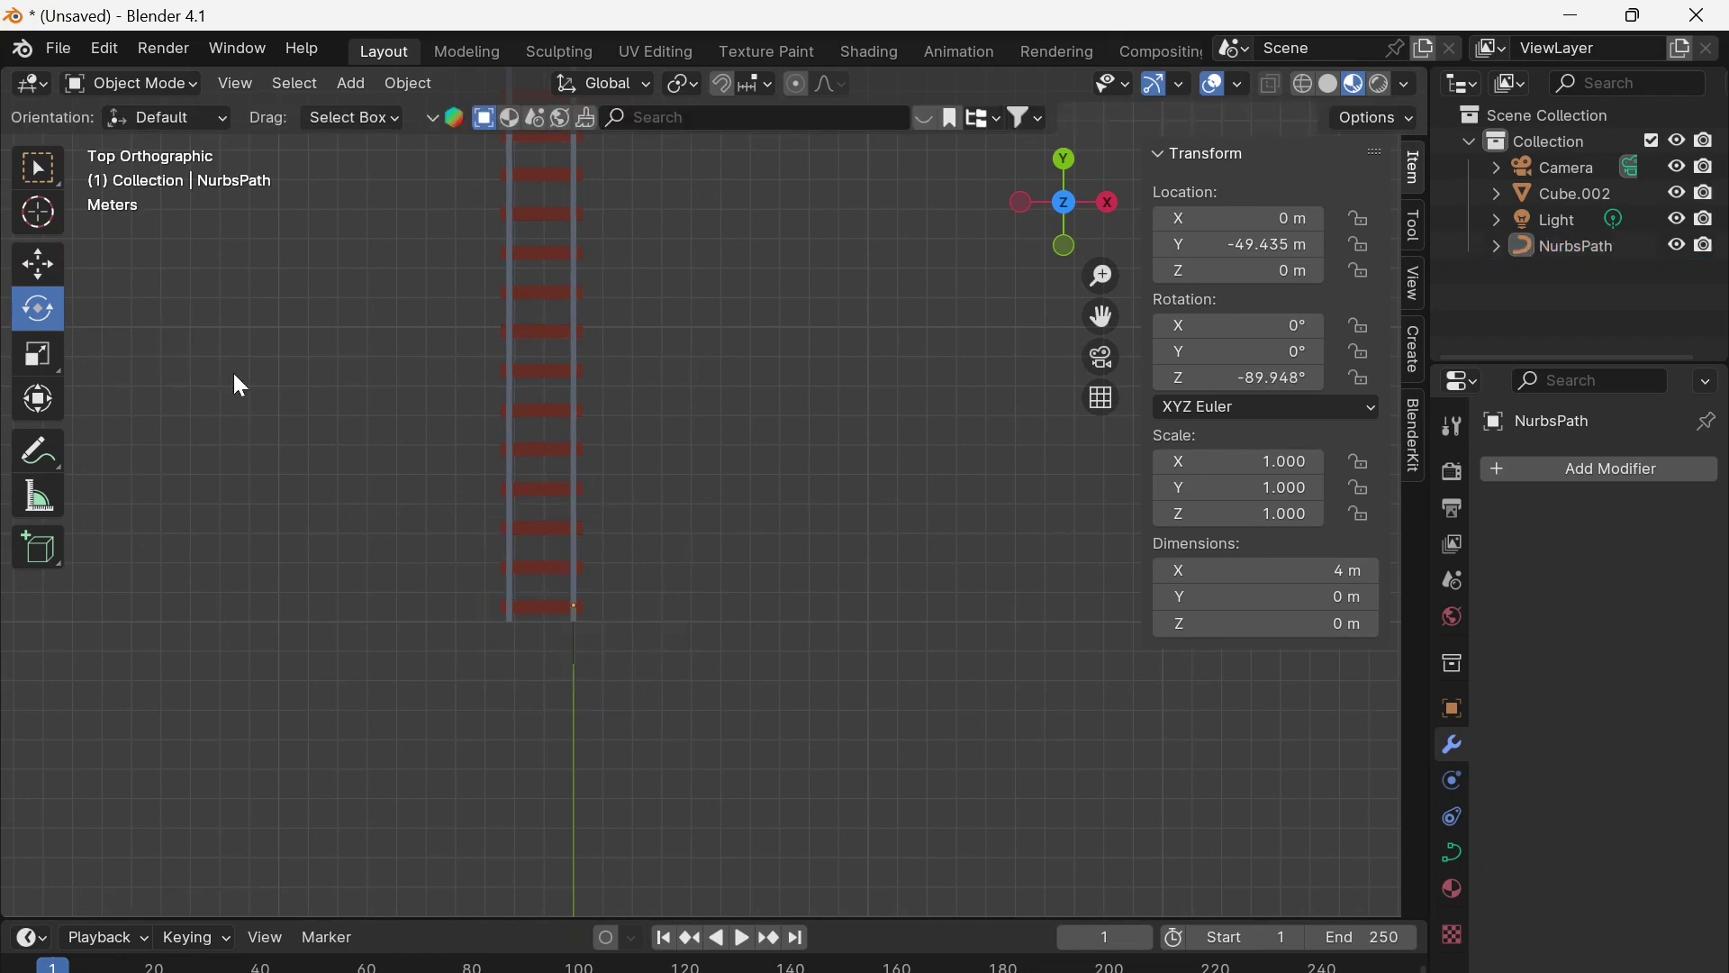
pyautogui.click(563, 637)
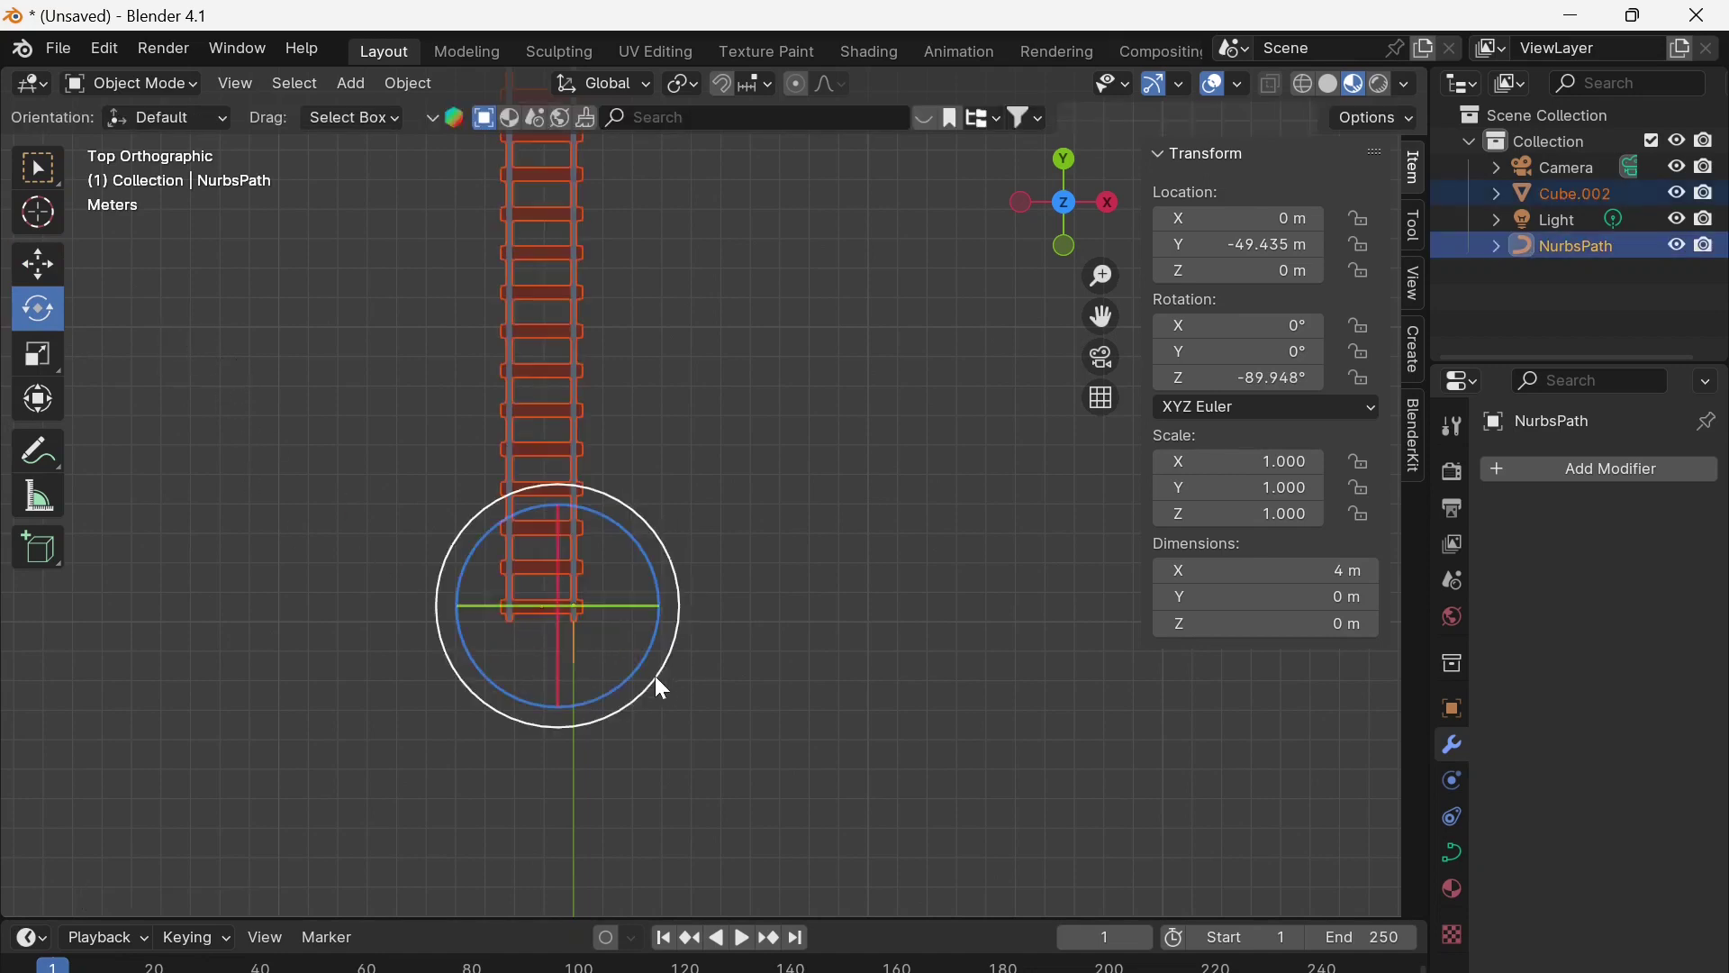
pyautogui.click(789, 688)
pyautogui.click(573, 652)
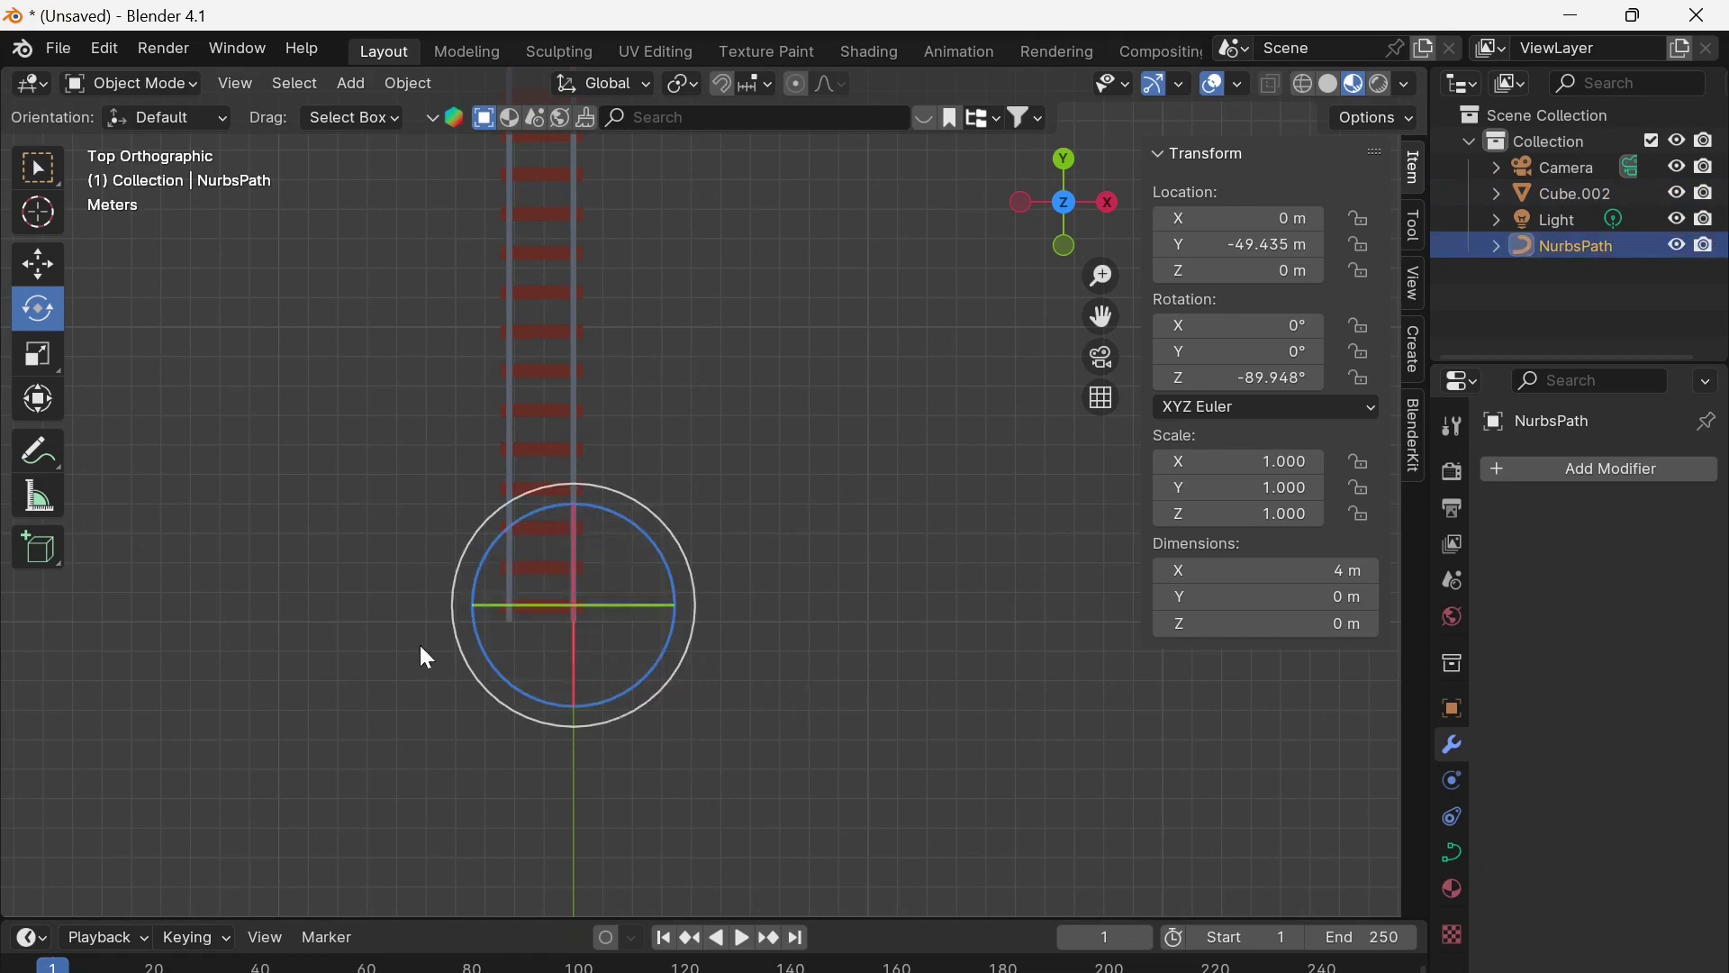
# In Edit Mode, extrude the path's +Y end point about 10 m along the track and 2 m toward +X
pyautogui.click(126, 83)
pyautogui.click(137, 144)
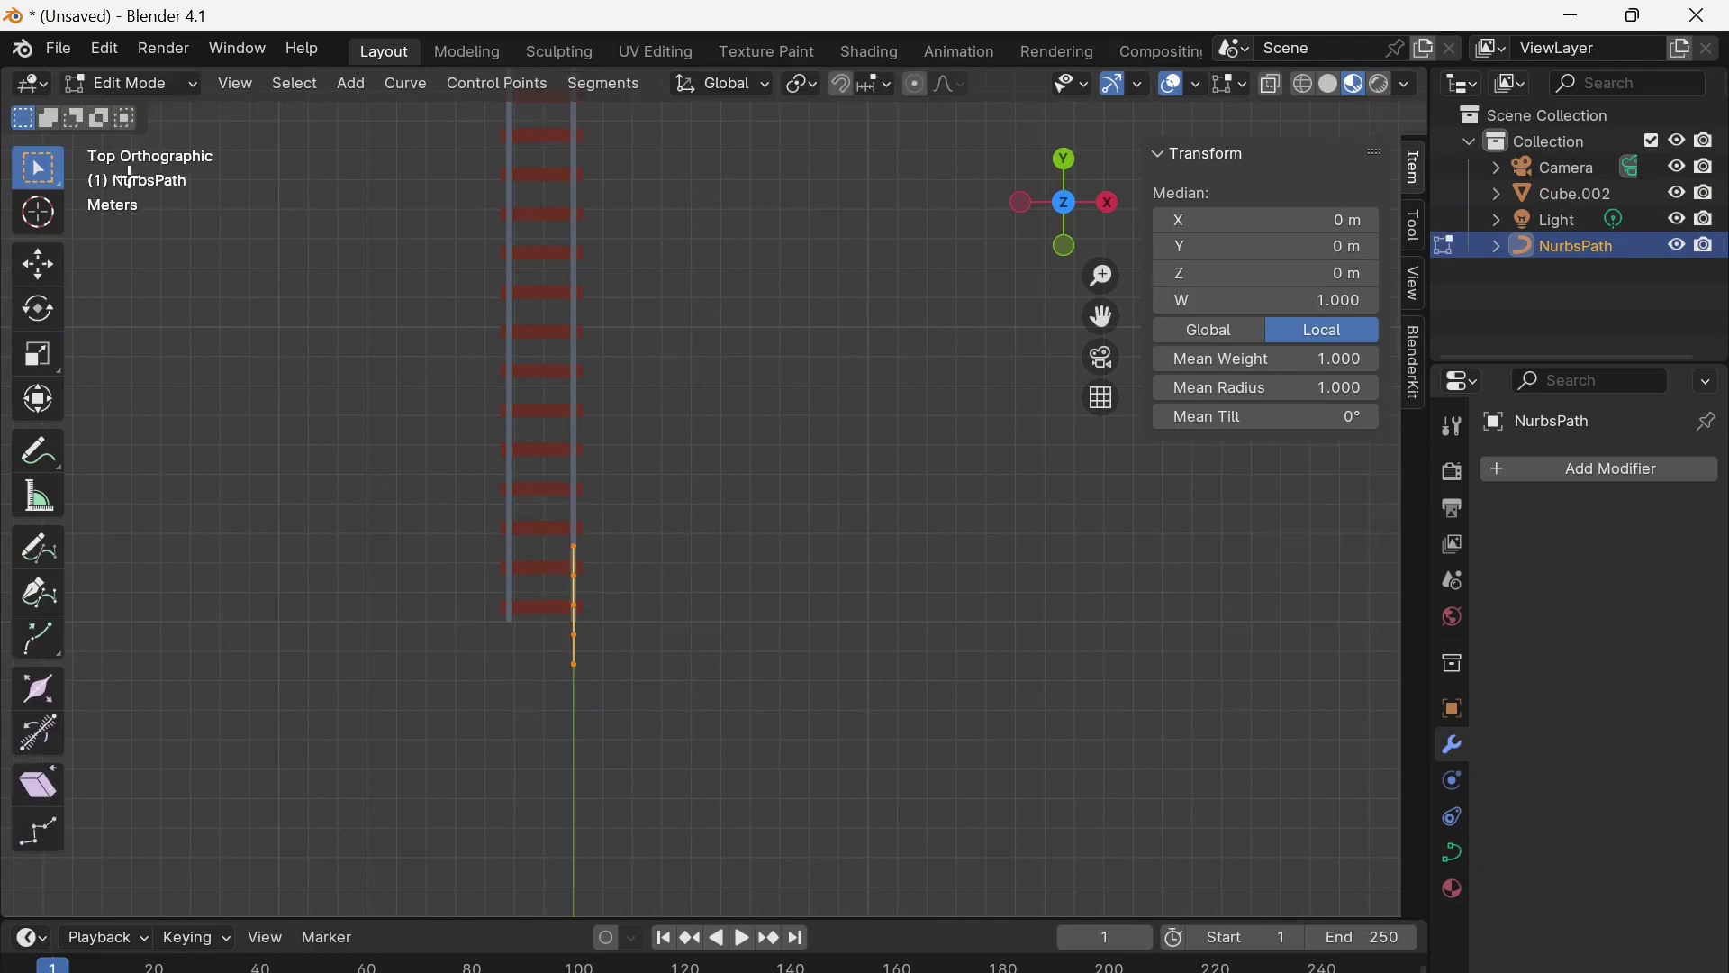
pyautogui.click(574, 547)
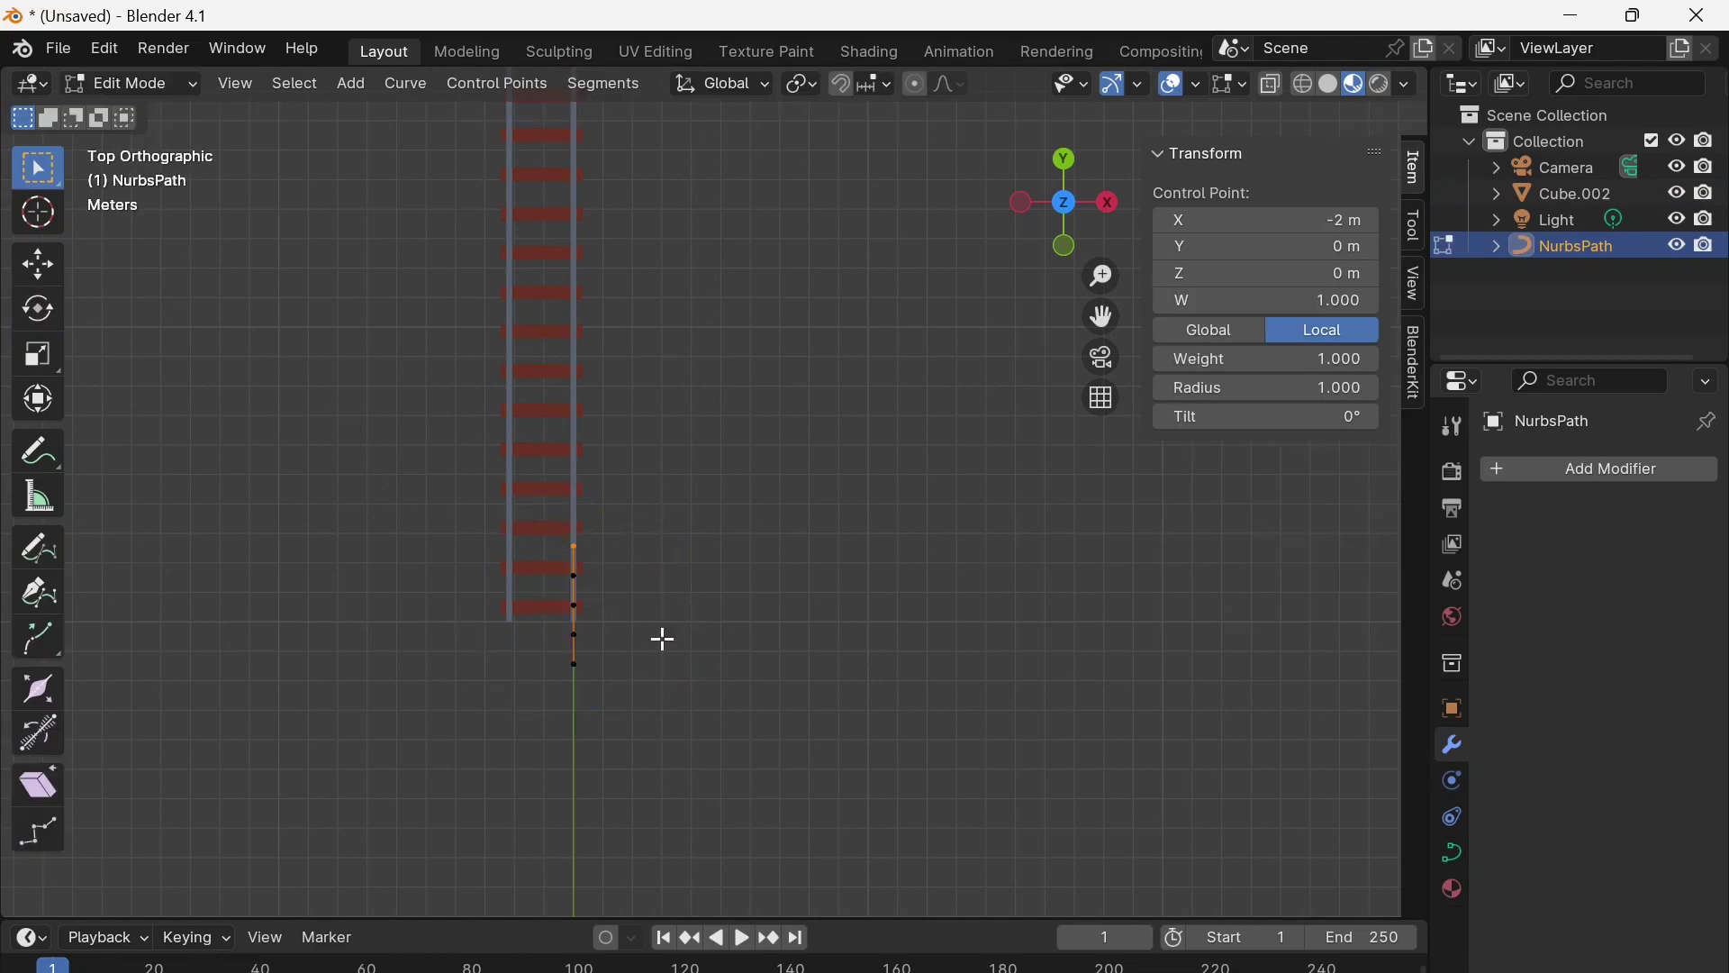
pyautogui.keyDown('shift'); pyautogui.moveTo(725, 514); pyautogui.dragTo(718, 669, button='middle'); pyautogui.keyUp('shift')
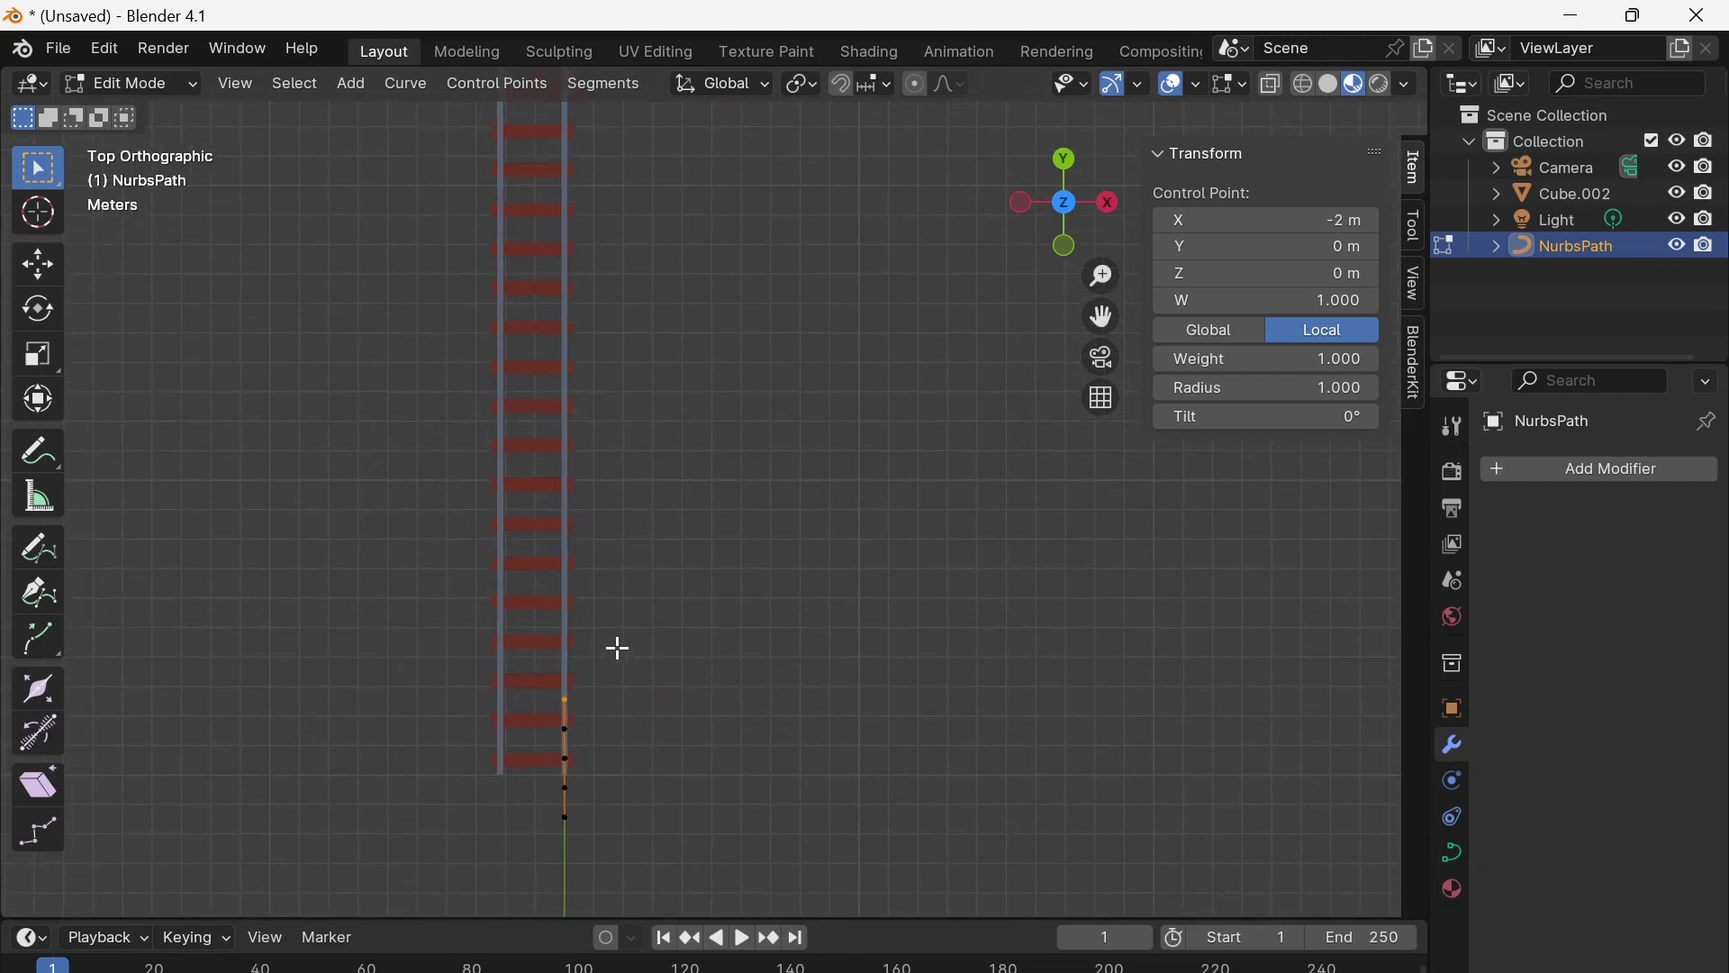
pyautogui.press('e')
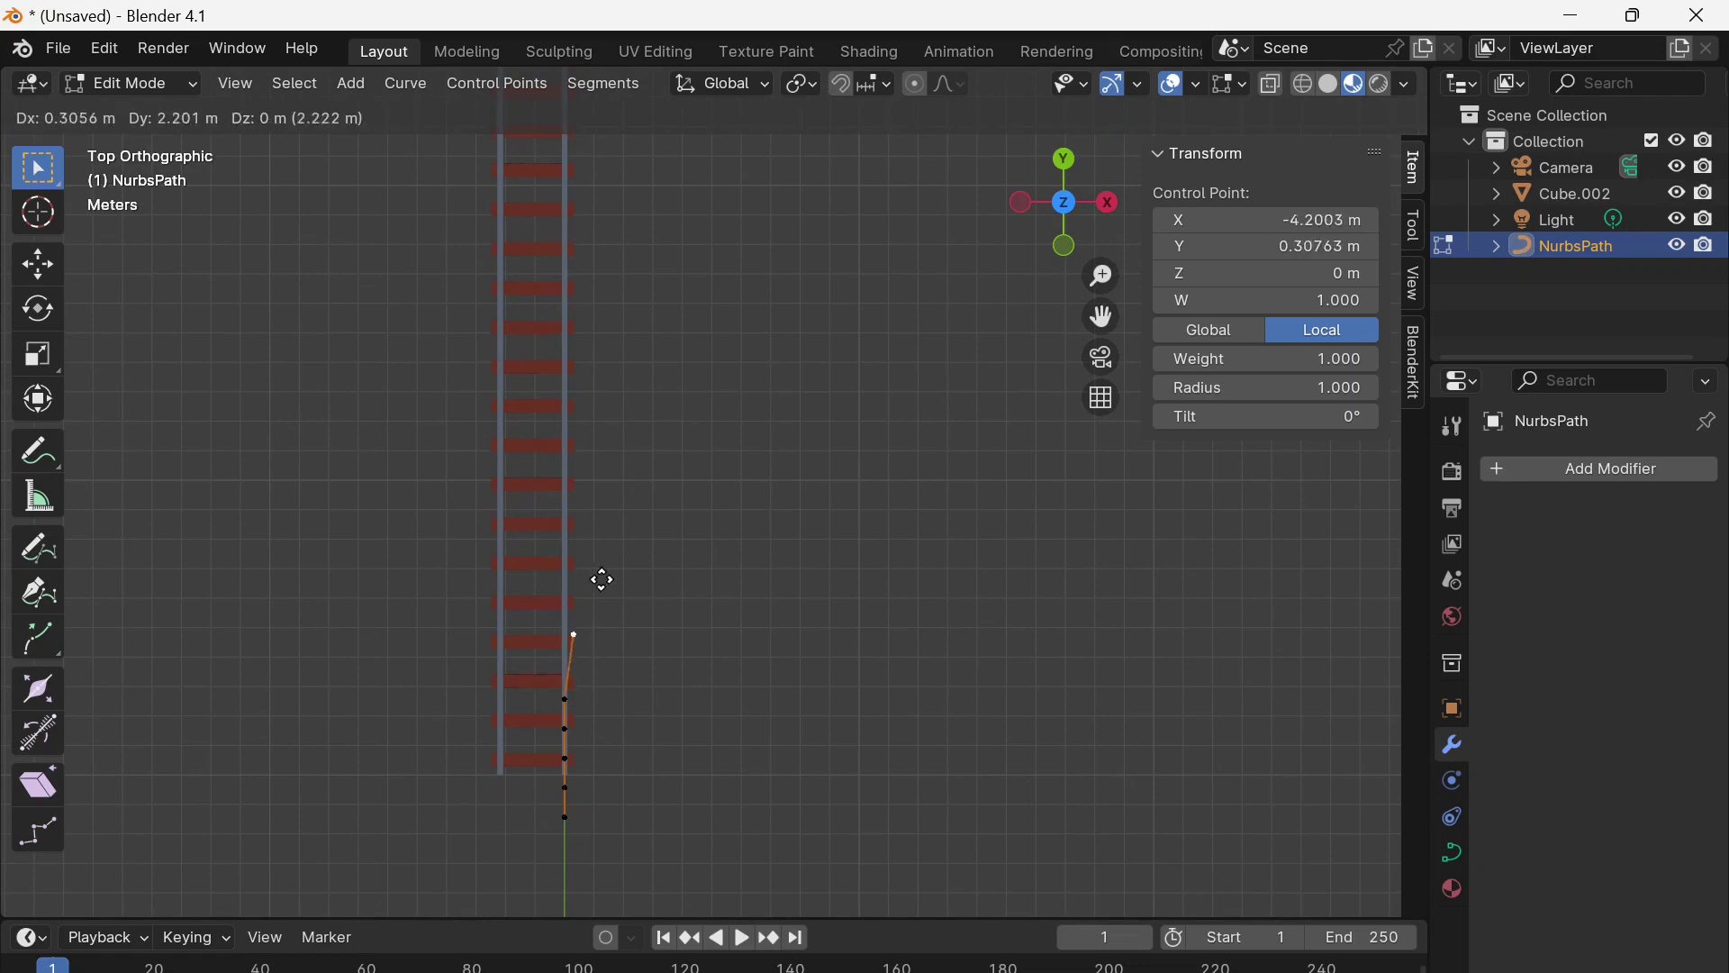
pyautogui.click(649, 386)
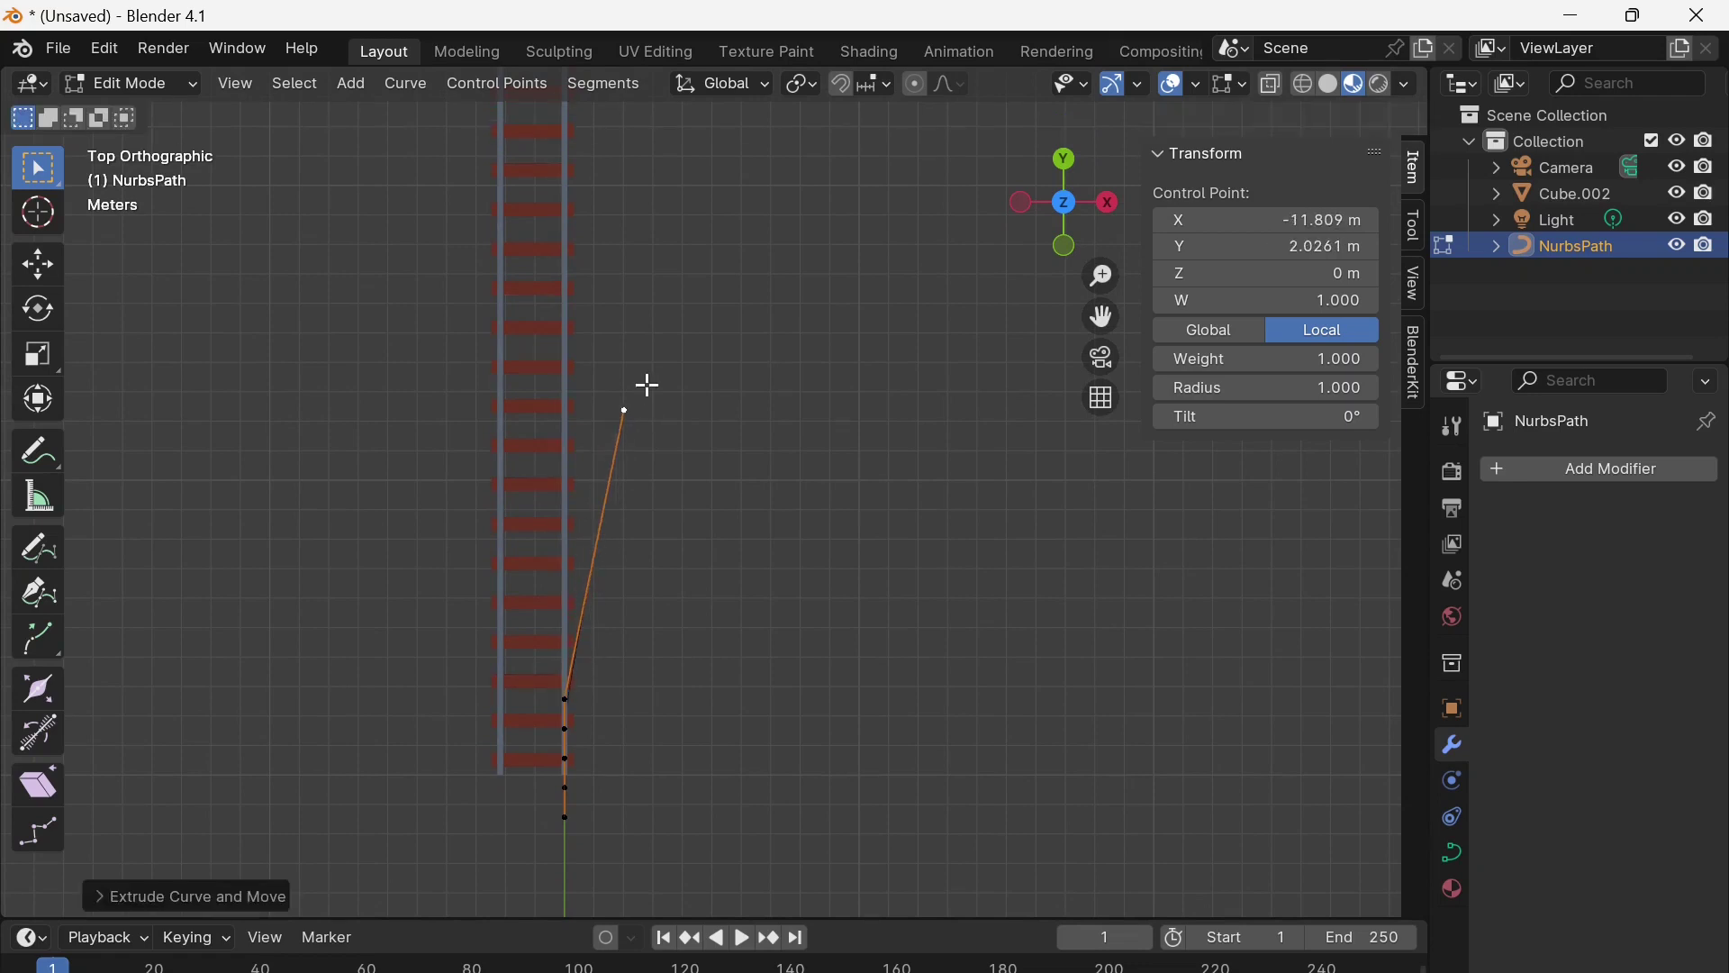
# Extrude the path end about 14 m straight along +Y, then diagonally across the track about 6.7 m in both -X and +Y
pyautogui.keyDown('shift'); pyautogui.moveTo(655, 390); pyautogui.dragTo(610, 757, button='middle'); pyautogui.keyUp('shift')
pyautogui.press('g')
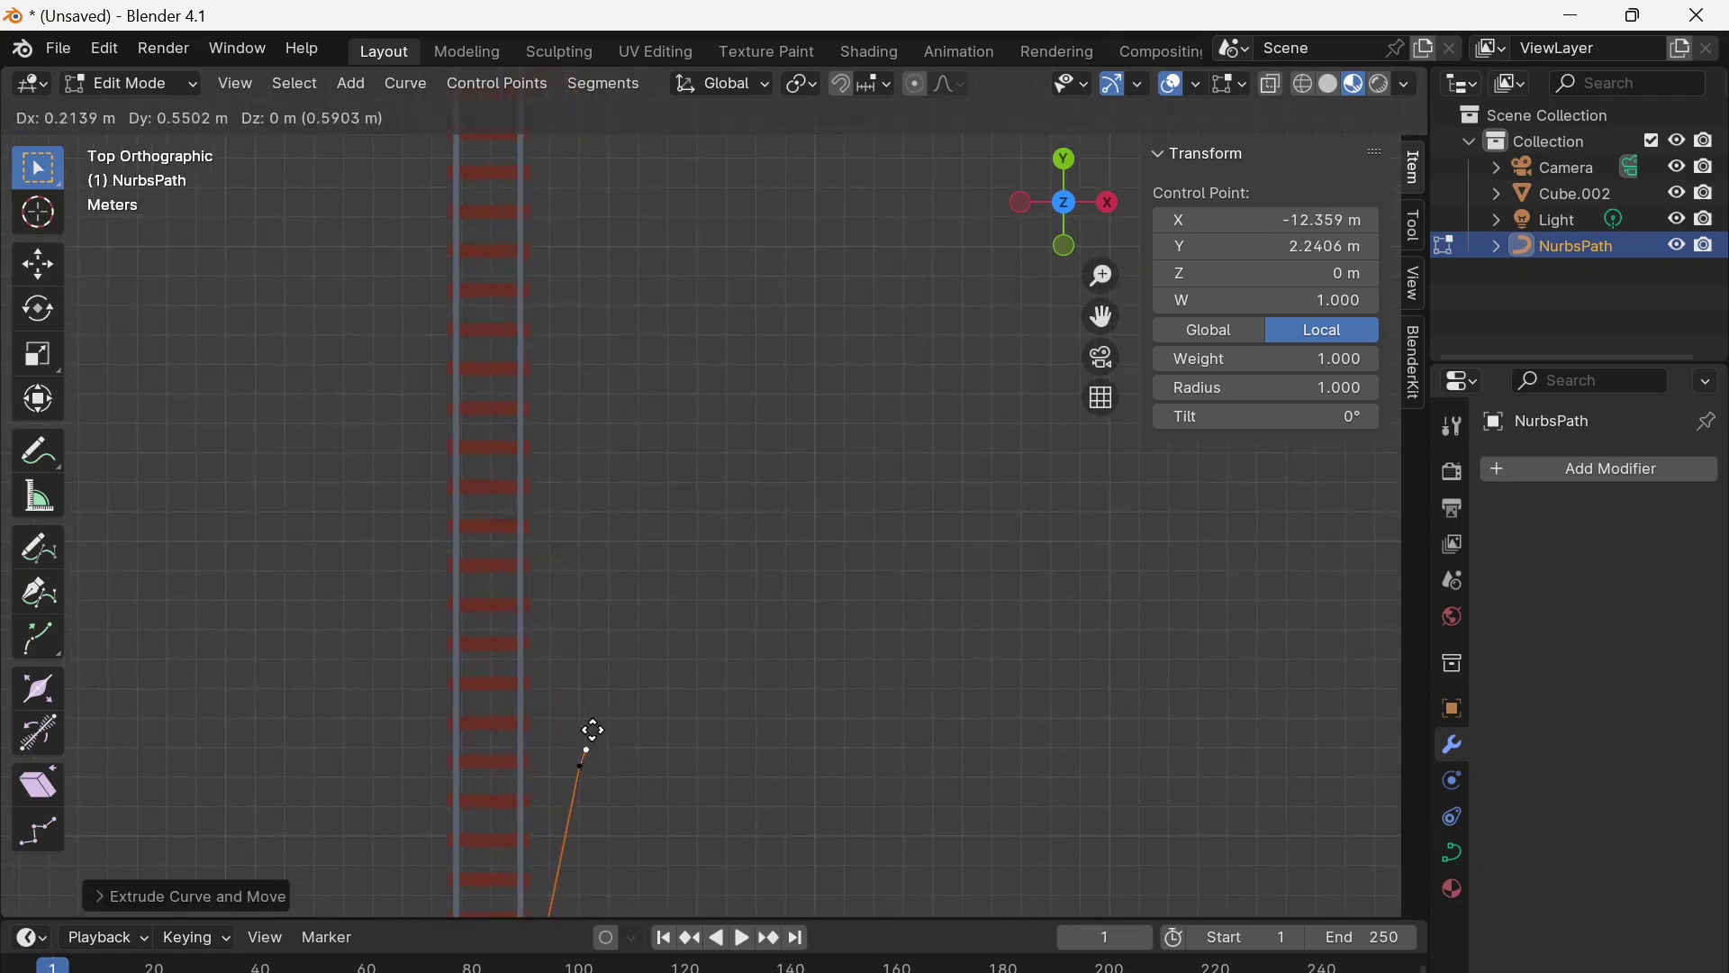
pyautogui.click(581, 354)
pyautogui.press('e')
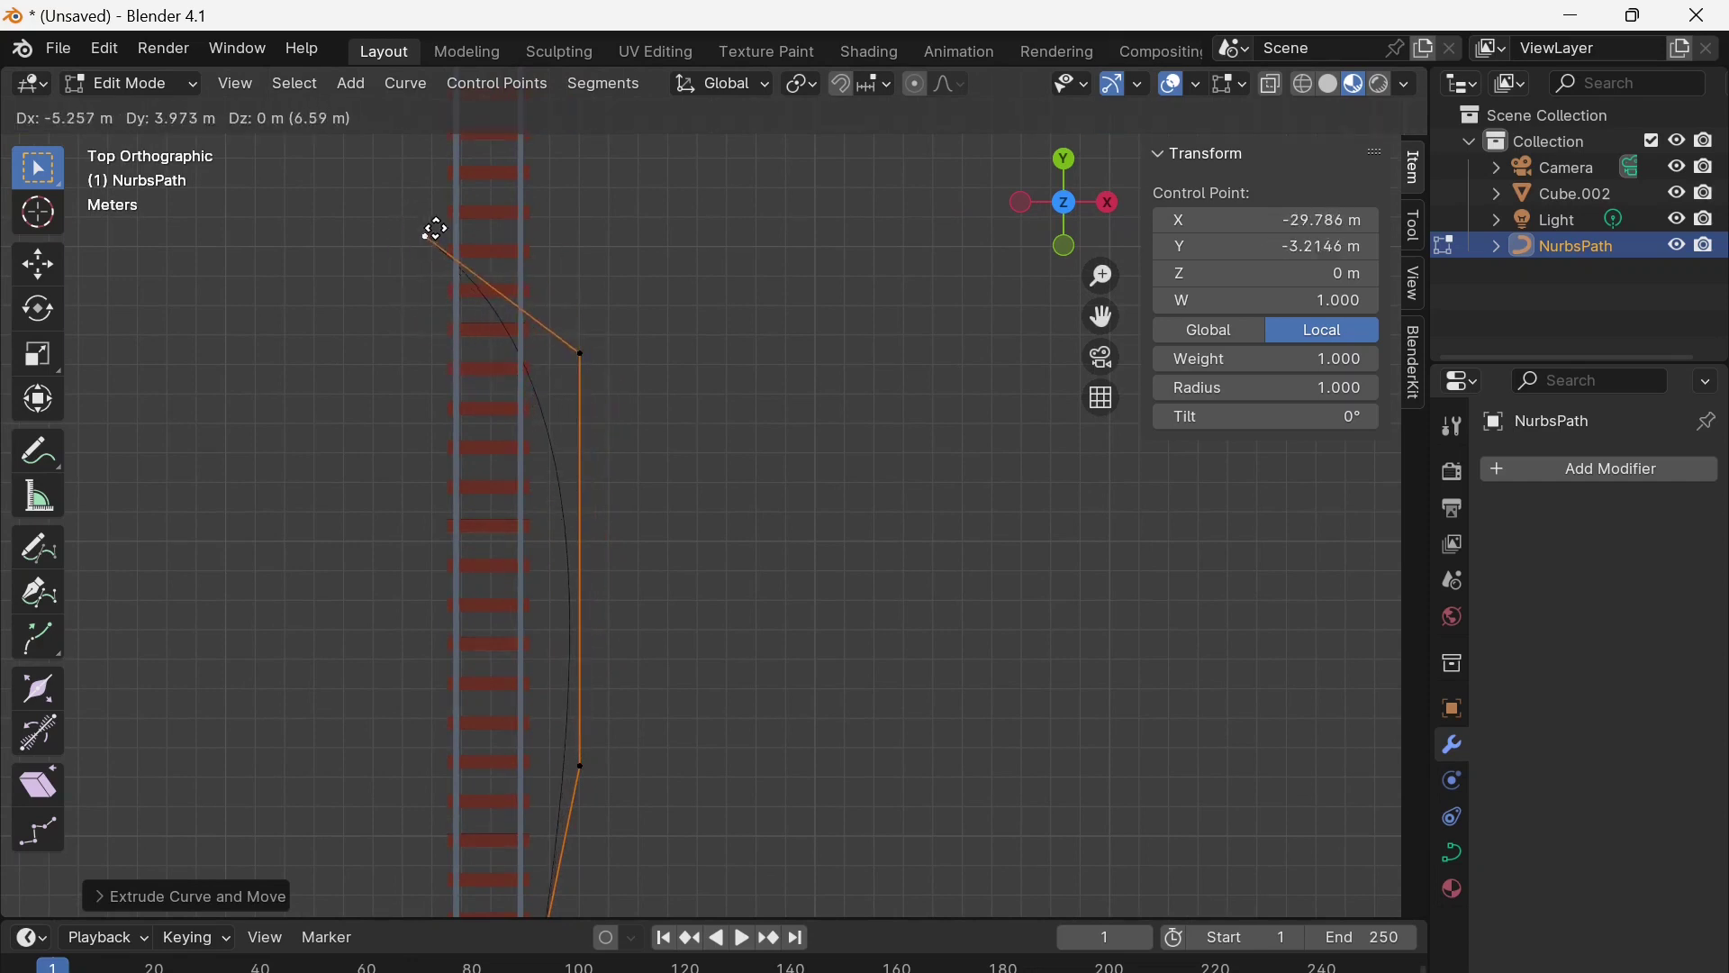
pyautogui.click(387, 149)
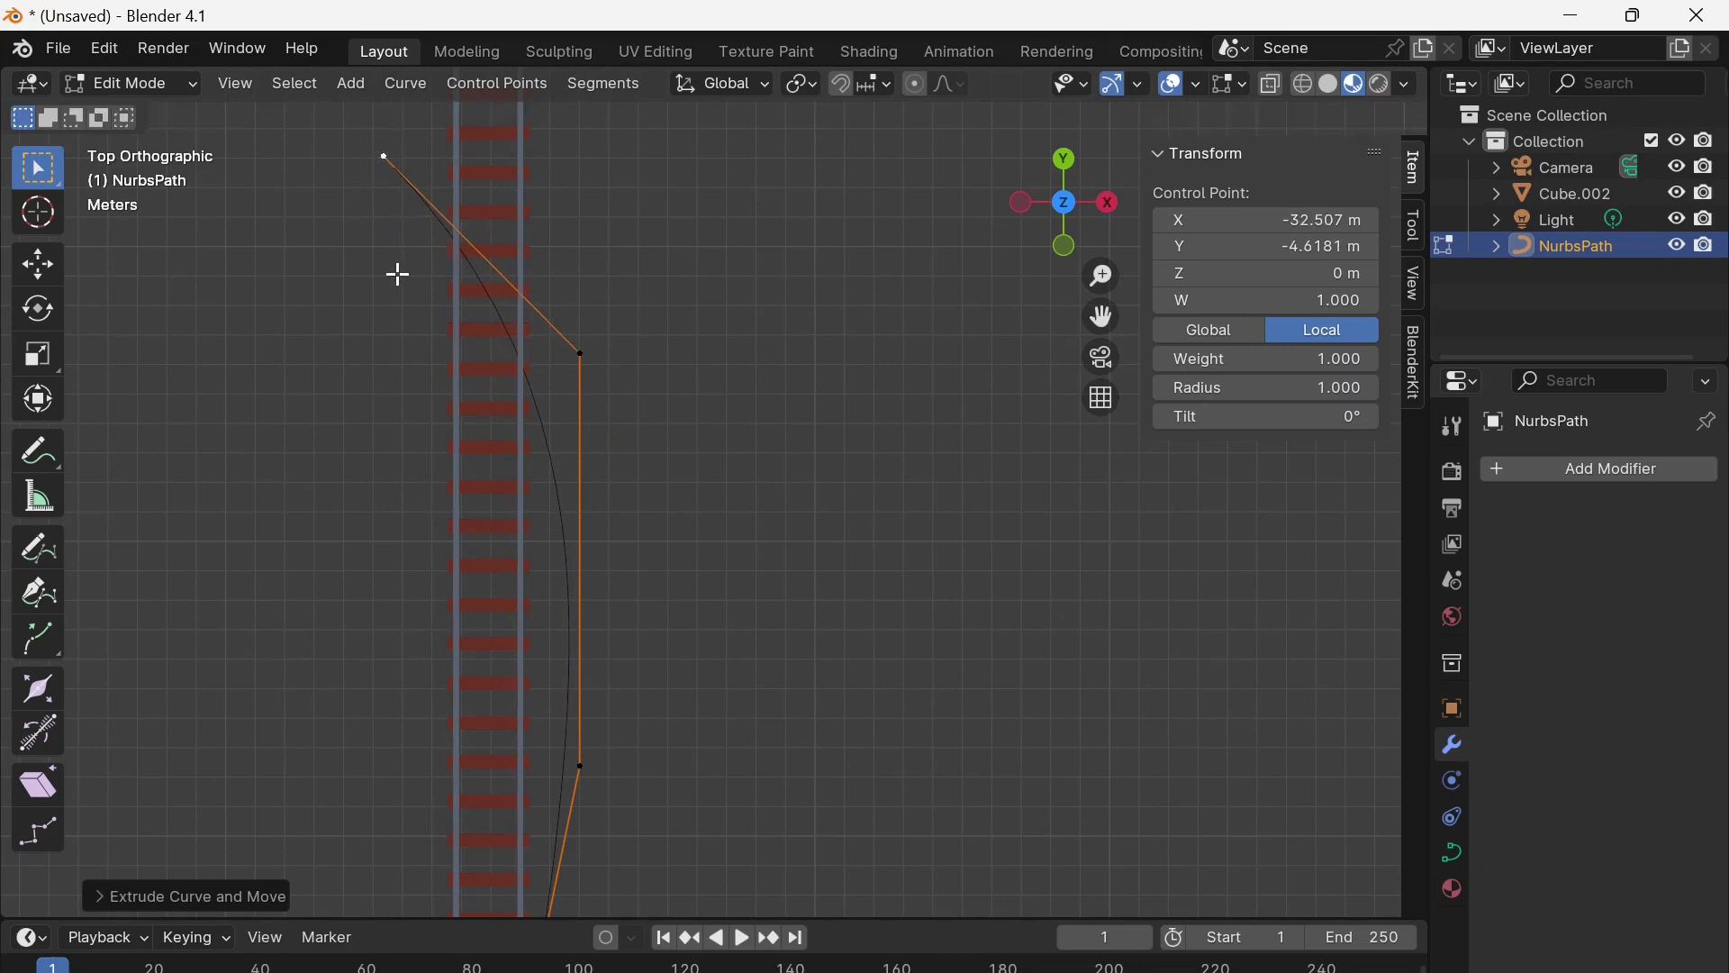
# Extrude the path end about 14 m along +Y and 1.6 m toward -X, then about 15.7 m along +Y and 8.9 m toward +X
pyautogui.keyDown('shift'); pyautogui.moveTo(396, 271); pyautogui.dragTo(445, 769, button='middle'); pyautogui.keyUp('shift')
pyautogui.press('e')
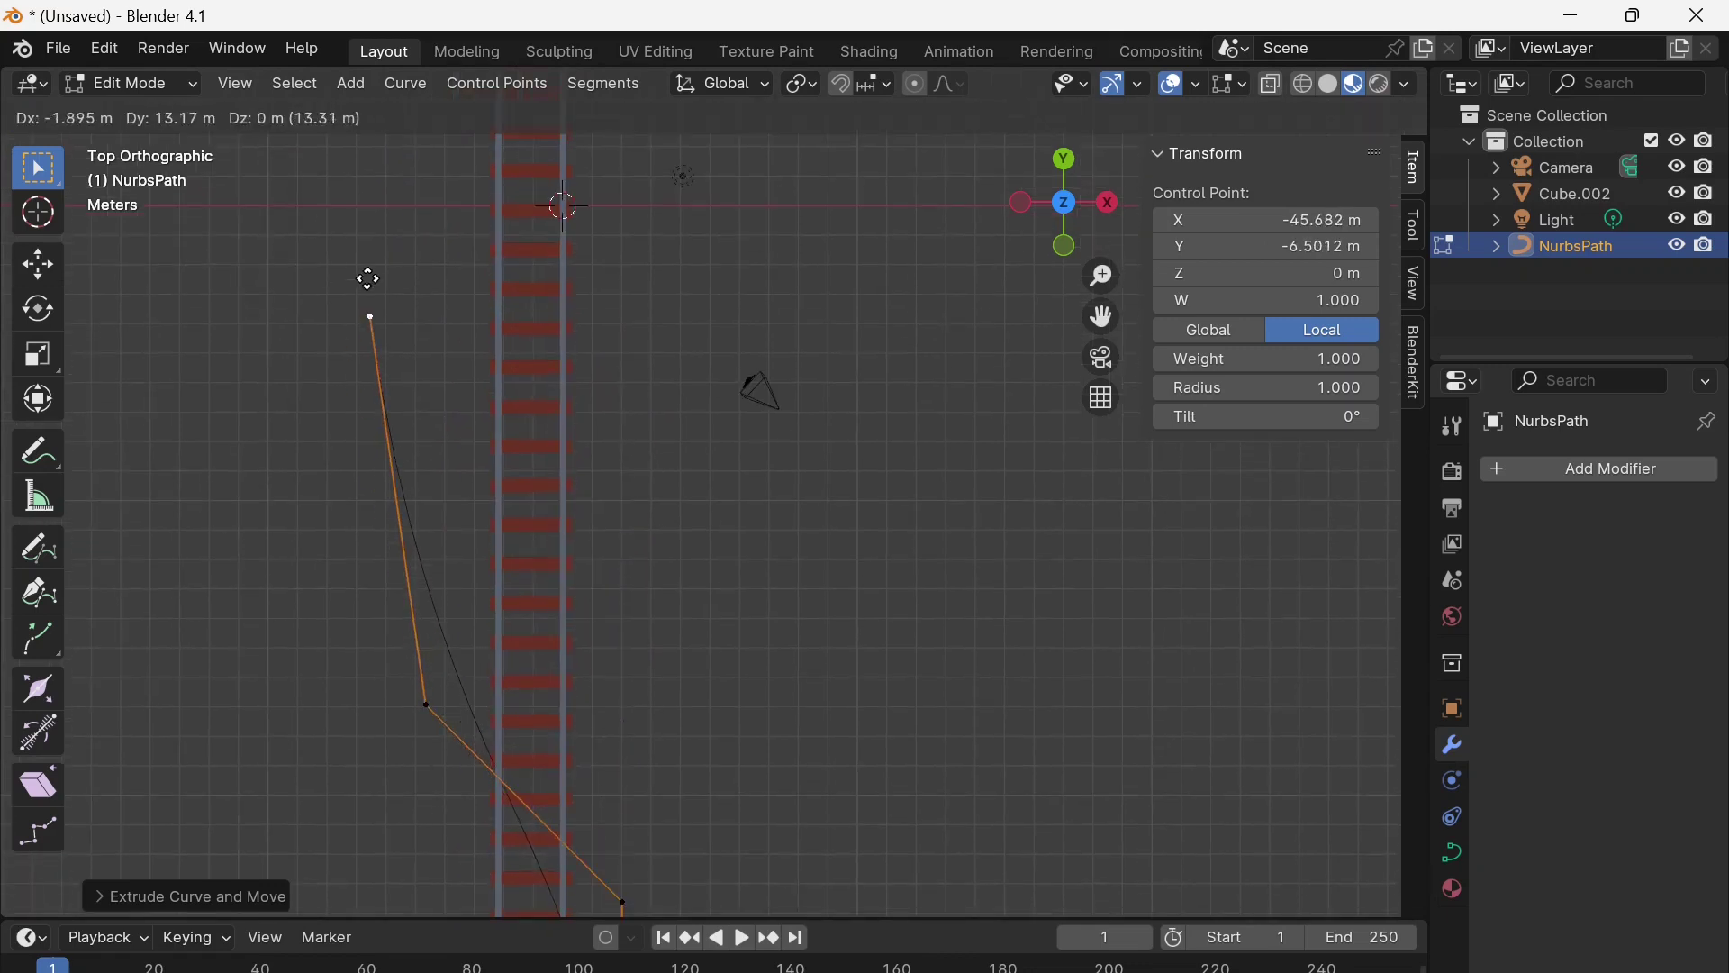
pyautogui.click(375, 259)
pyautogui.keyDown('shift'); pyautogui.moveTo(471, 301); pyautogui.dragTo(470, 643, button='middle'); pyautogui.keyUp('shift')
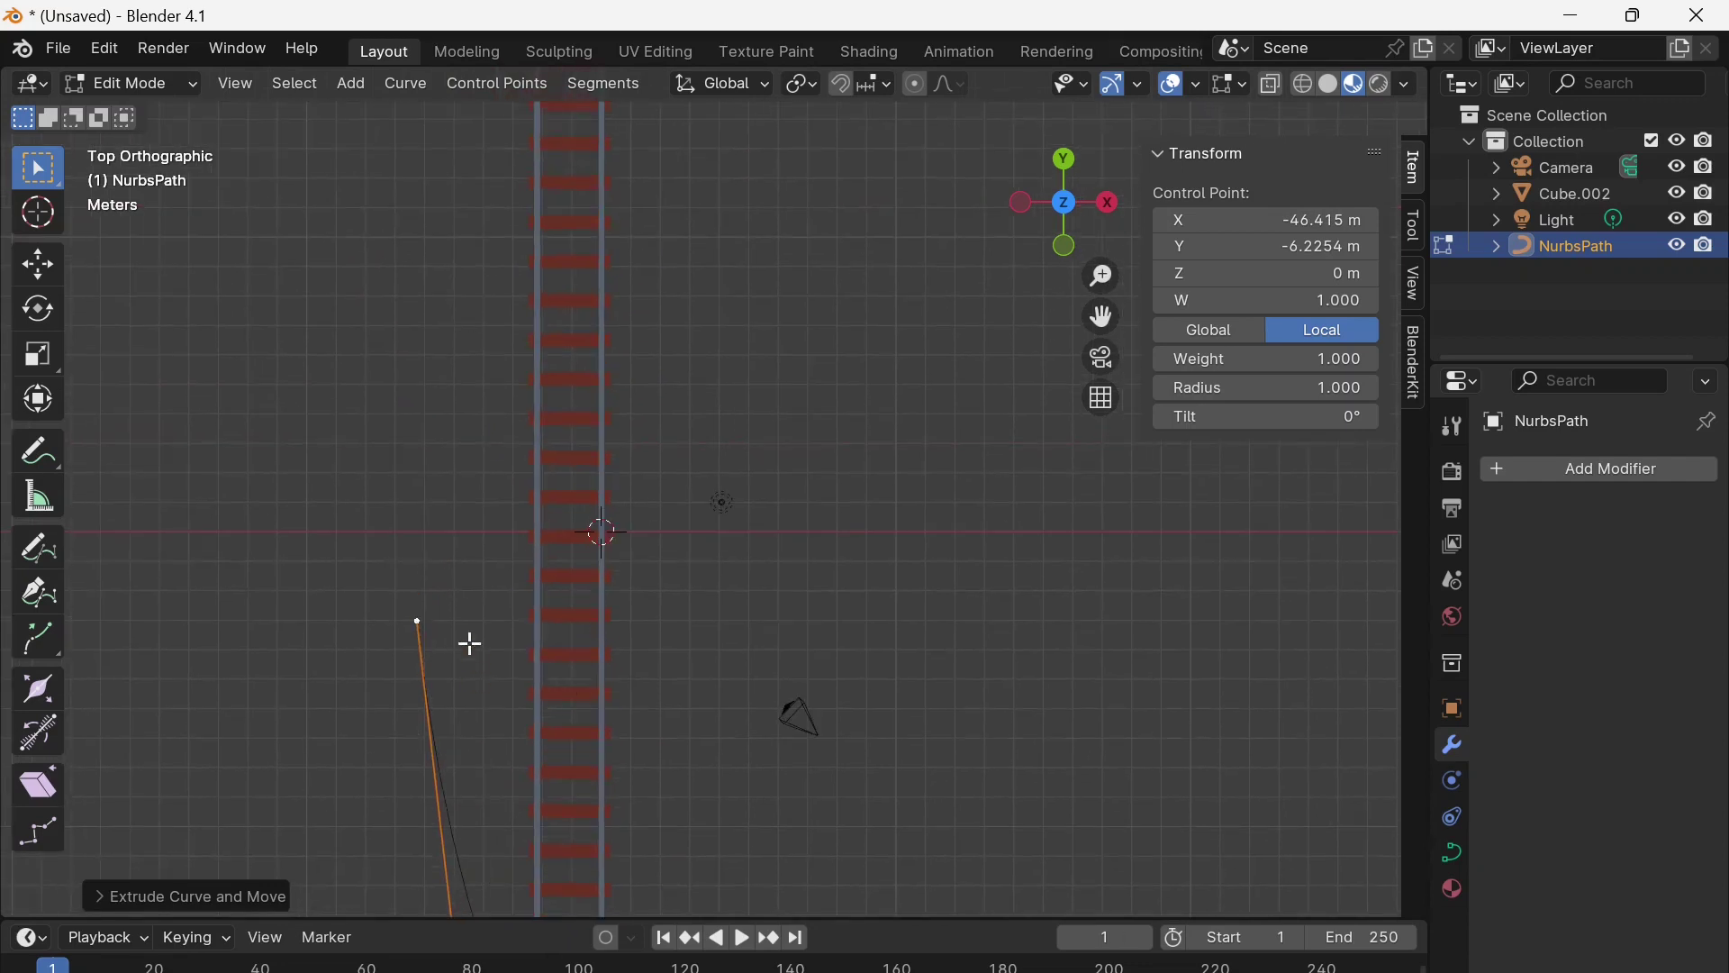
pyautogui.press('e')
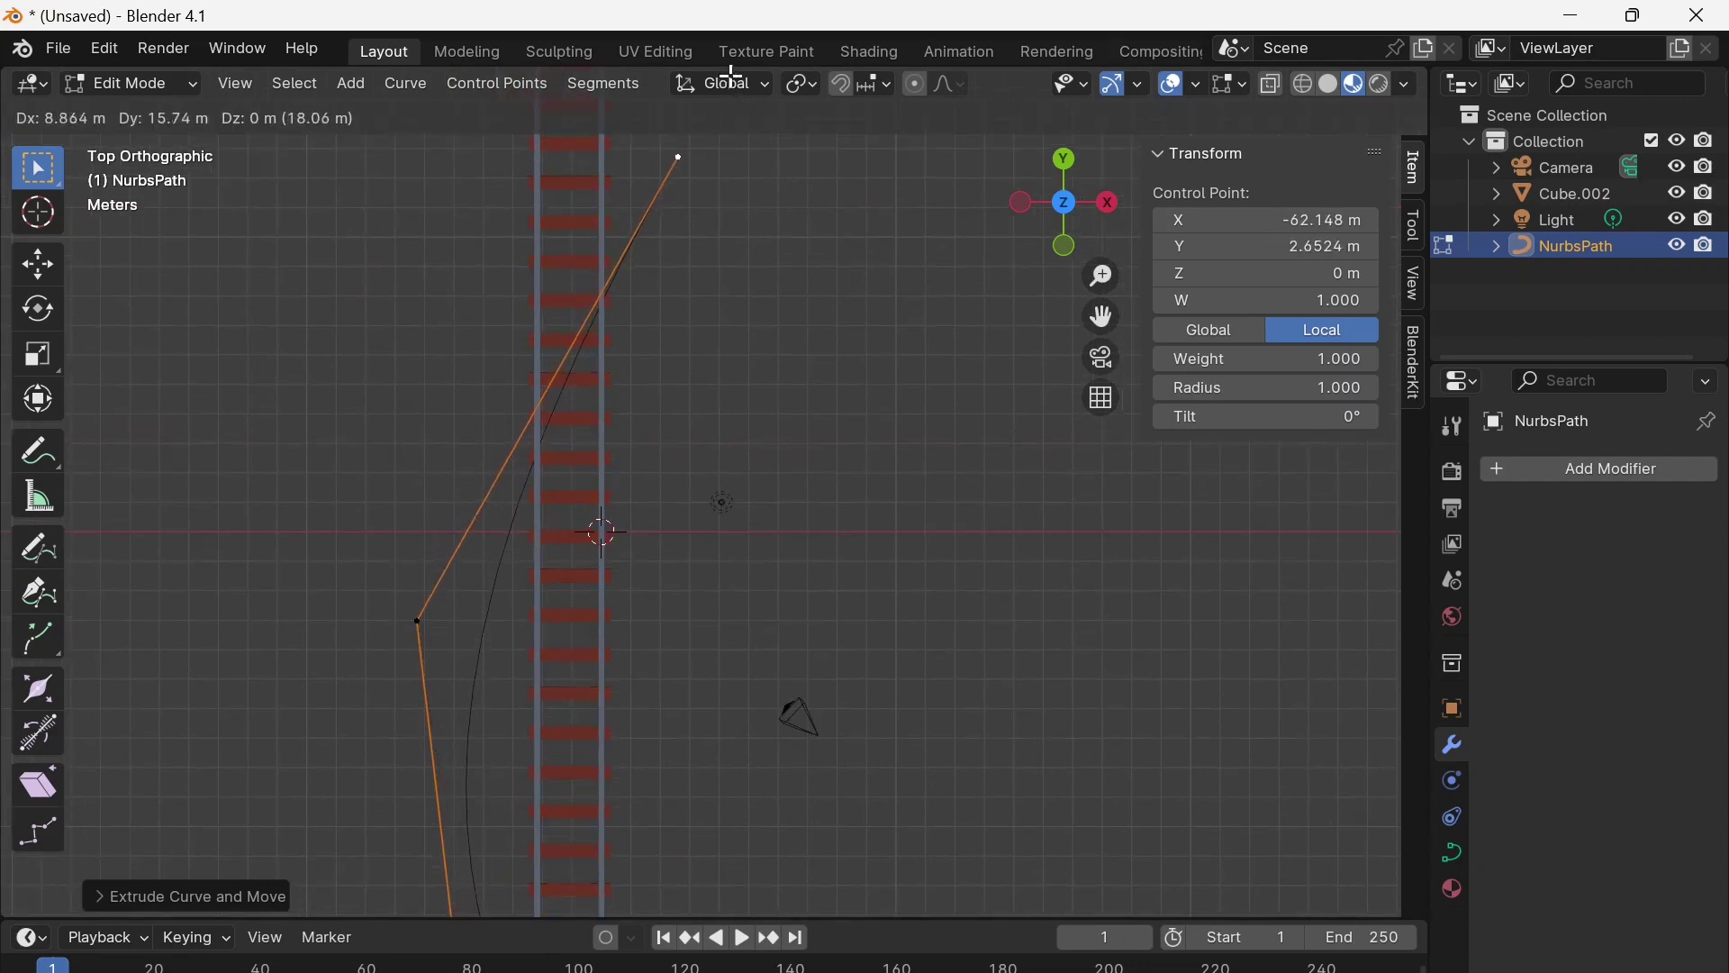
pyautogui.click(729, 79)
# Extrude the path end about 37 m along +Y and 15 m toward -X, level with the track's far end, and return to Object Mode
pyautogui.keyDown('shift'); pyautogui.moveTo(850, 387); pyautogui.dragTo(865, 901, button='middle'); pyautogui.keyUp('shift')
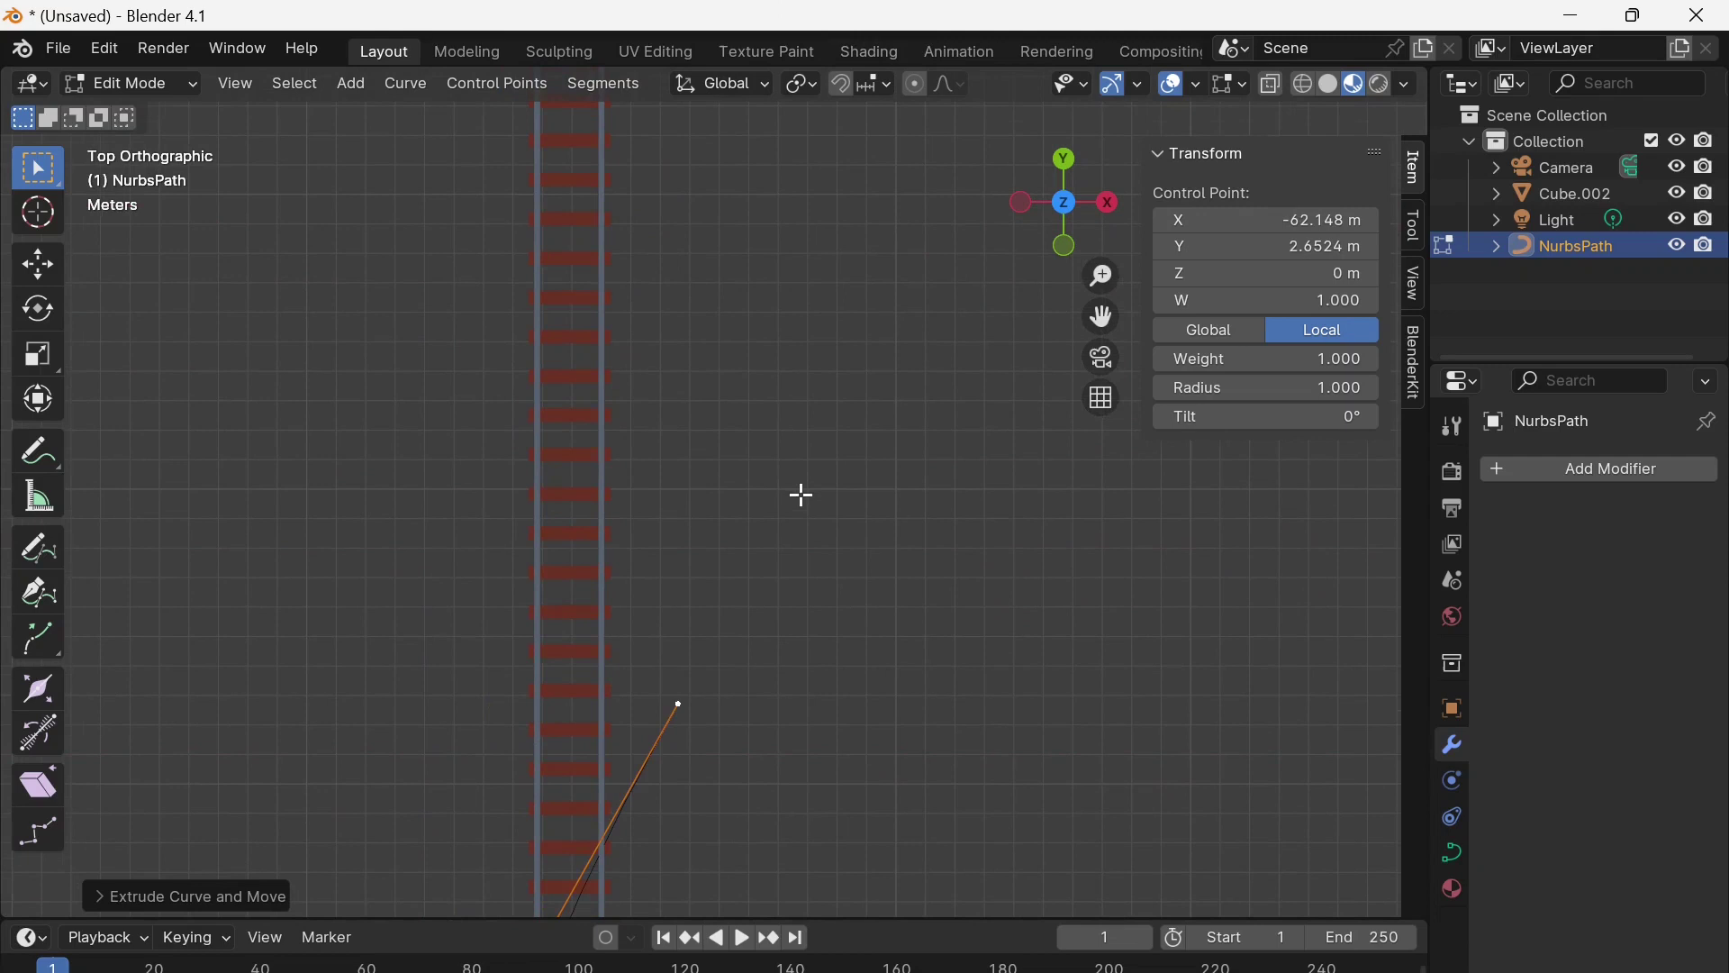
pyautogui.scroll(-5, 799, 494)
pyautogui.scroll(-2, 797, 491)
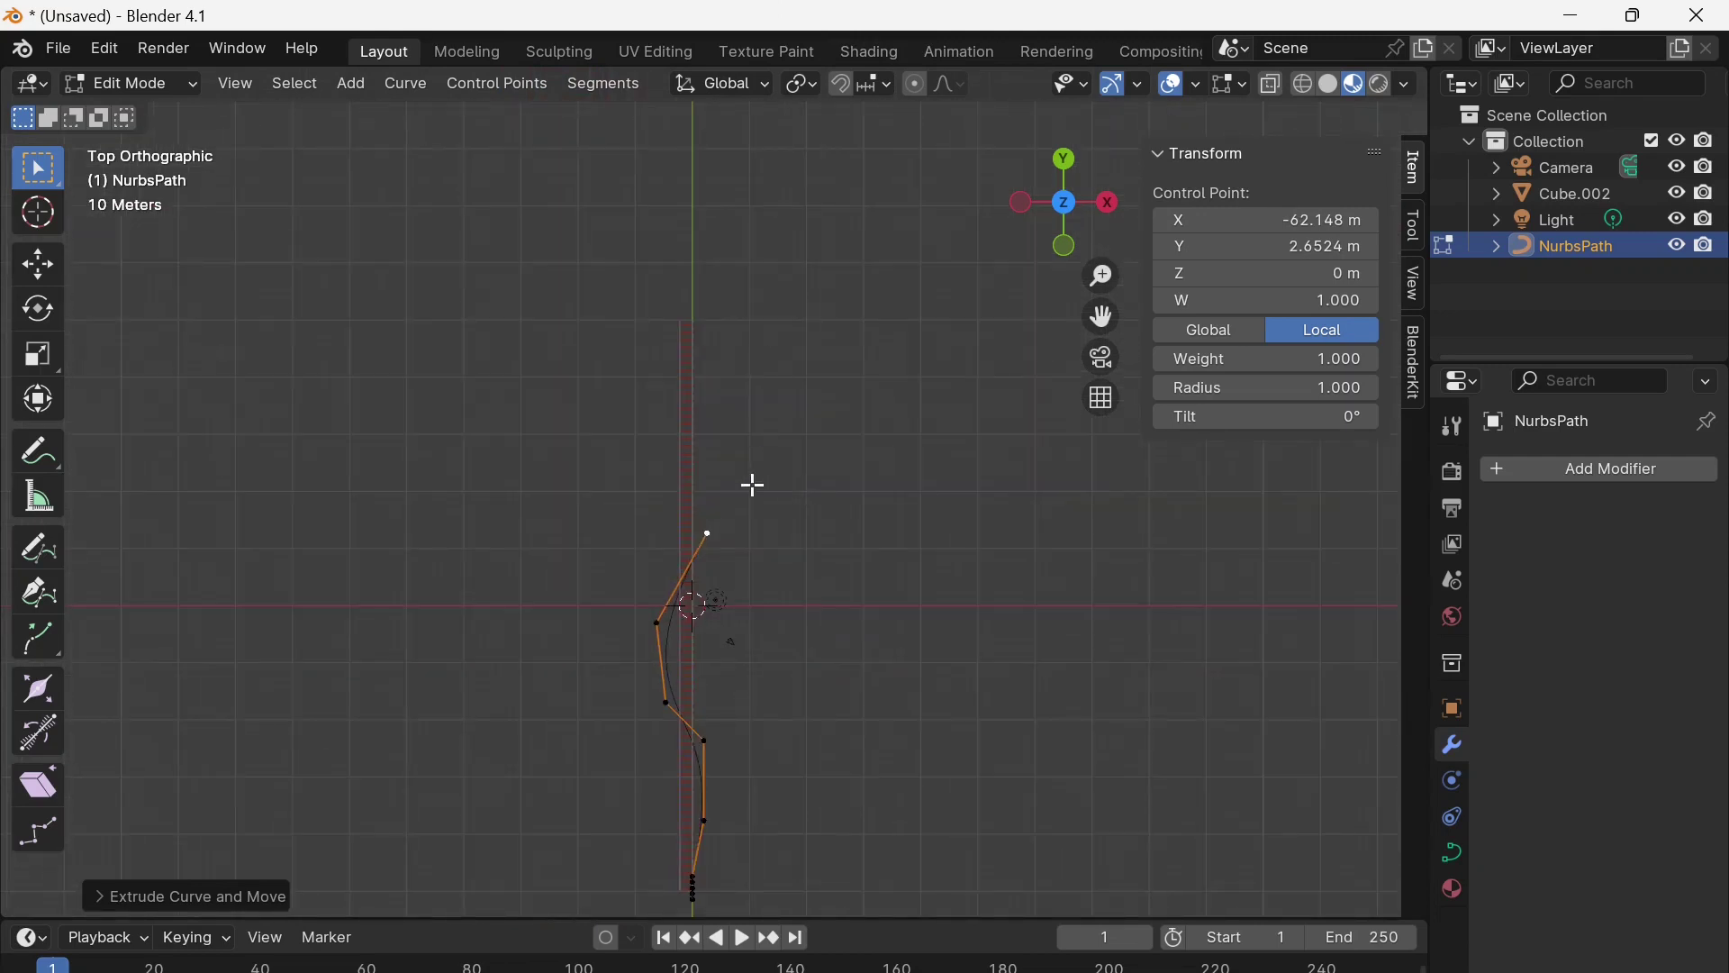
pyautogui.press('e')
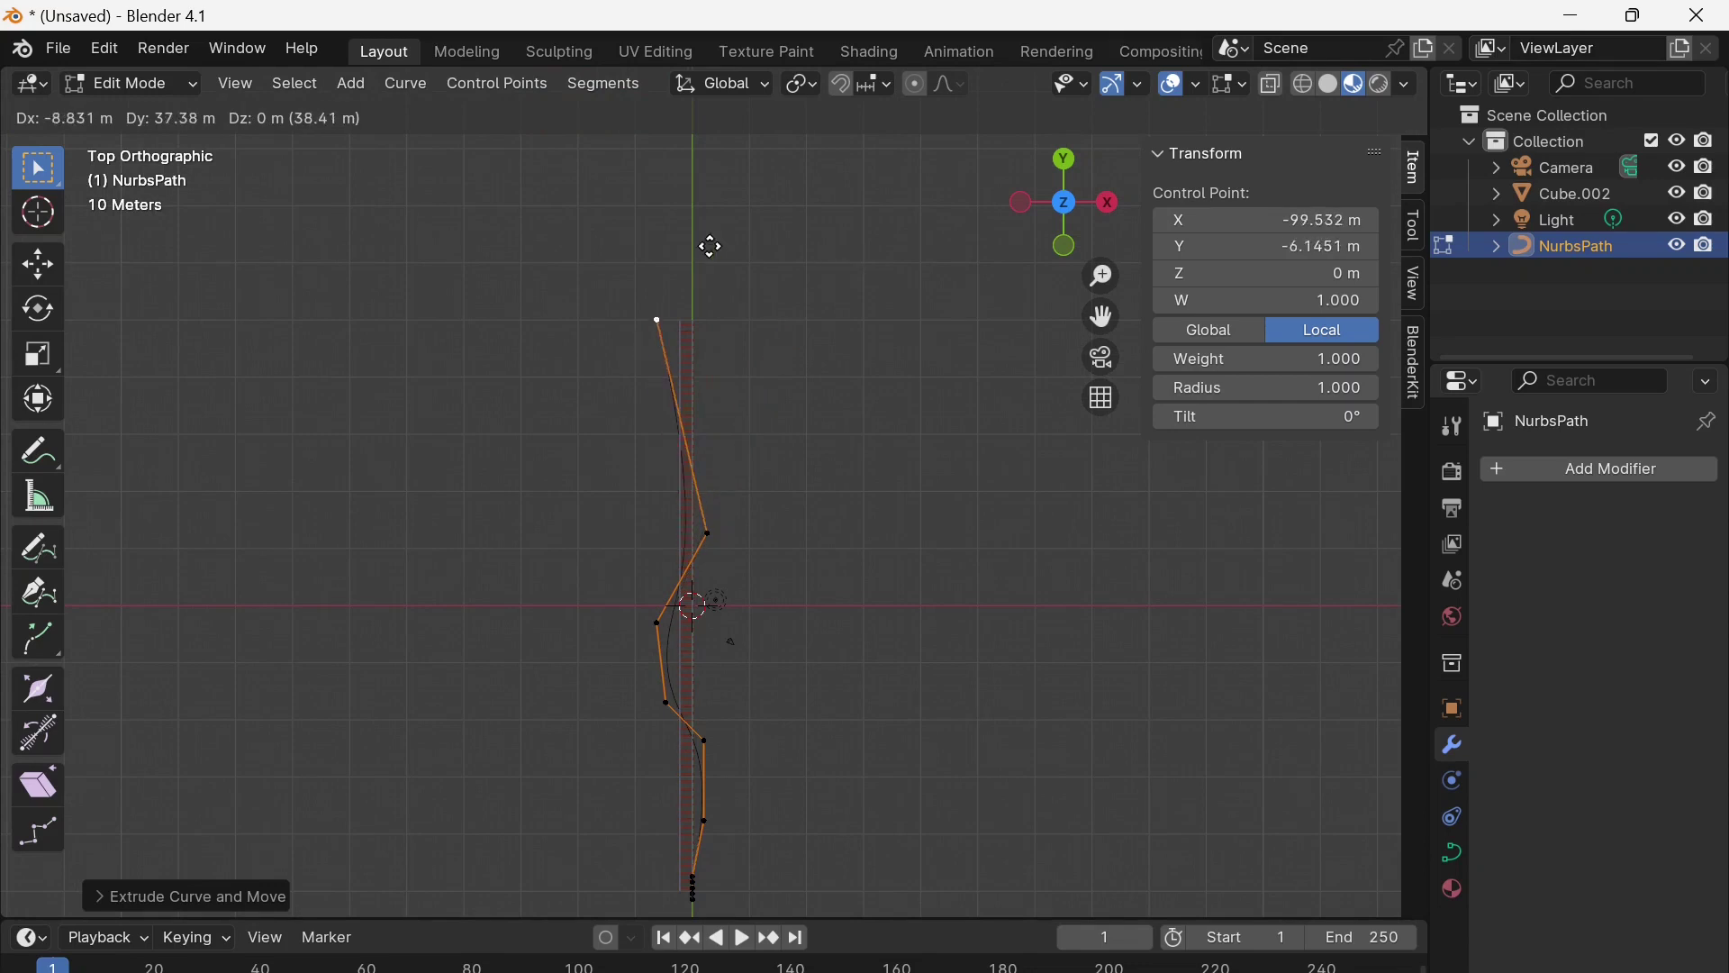
pyautogui.click(675, 255)
pyautogui.scroll(-2, 834, 436)
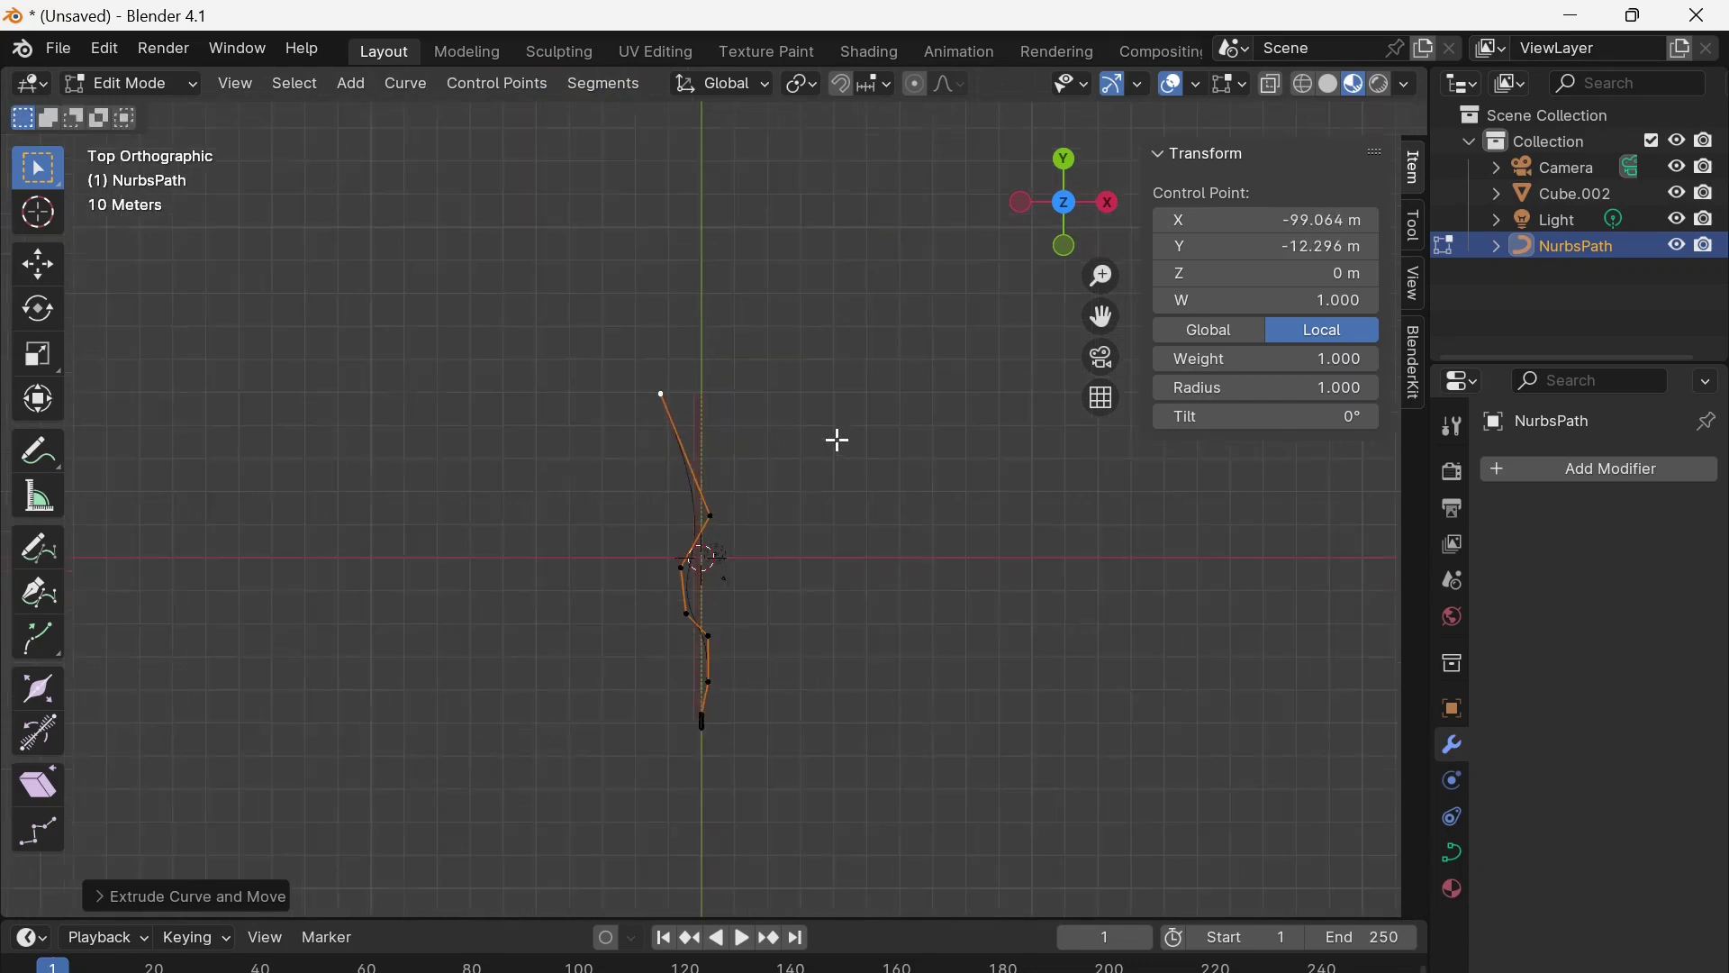
pyautogui.moveTo(834, 436); pyautogui.dragTo(667, 646, button='middle')
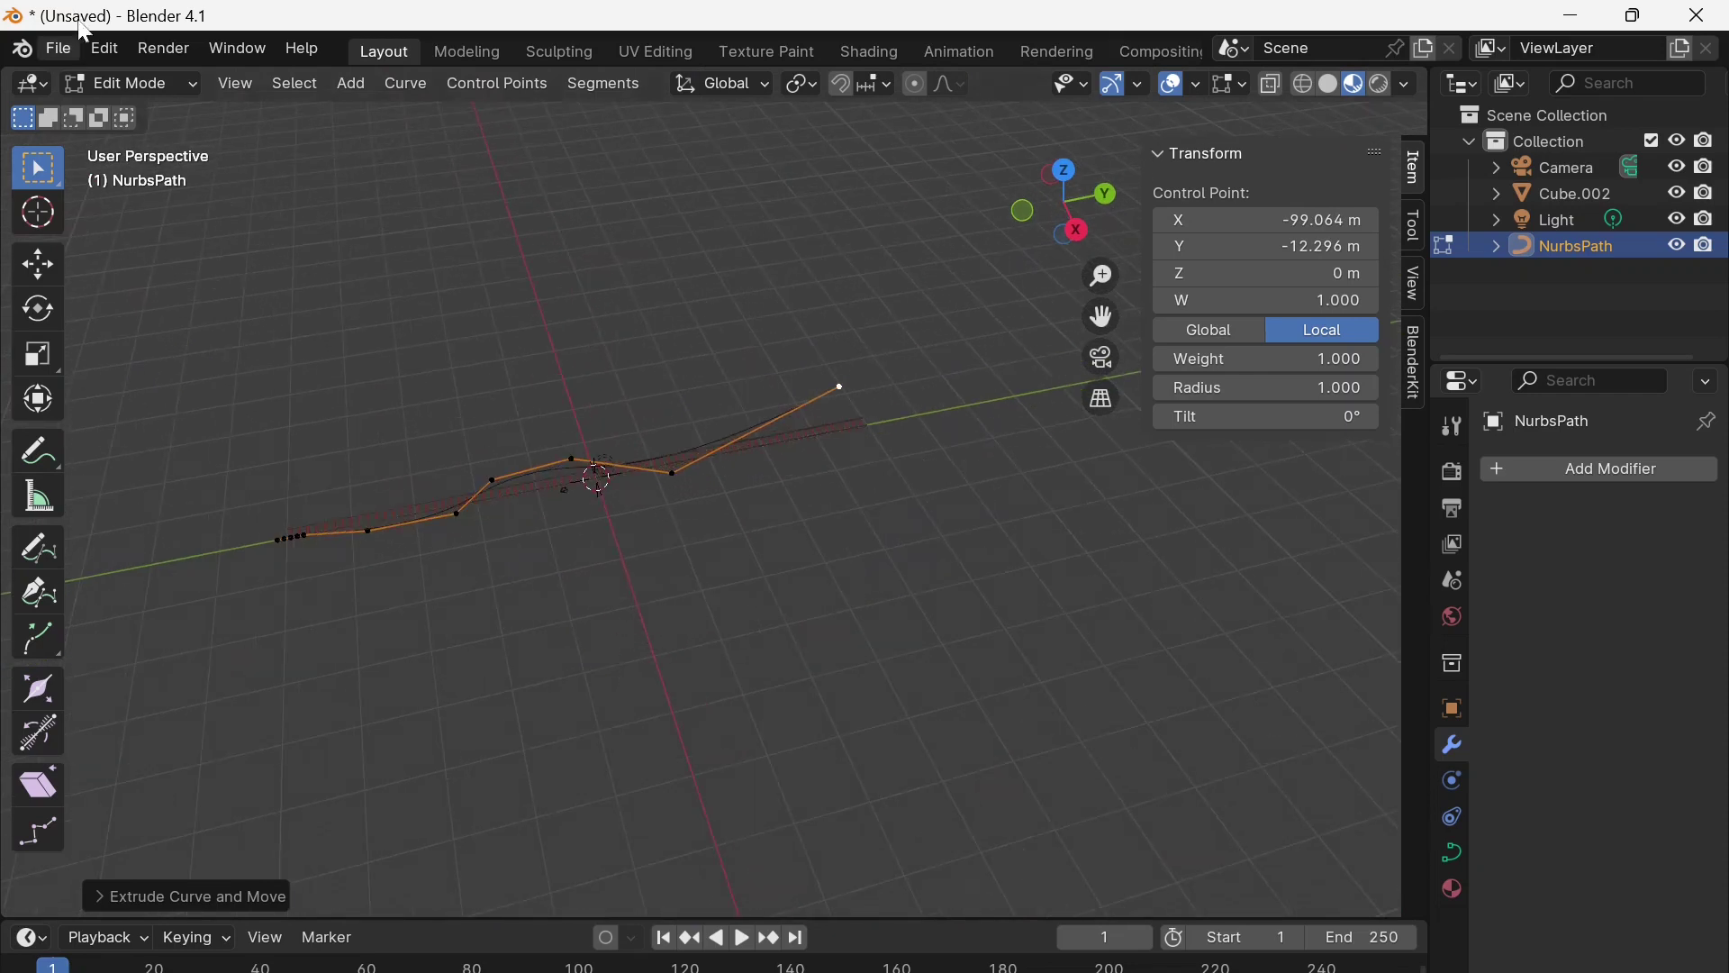
pyautogui.click(135, 84)
pyautogui.click(137, 117)
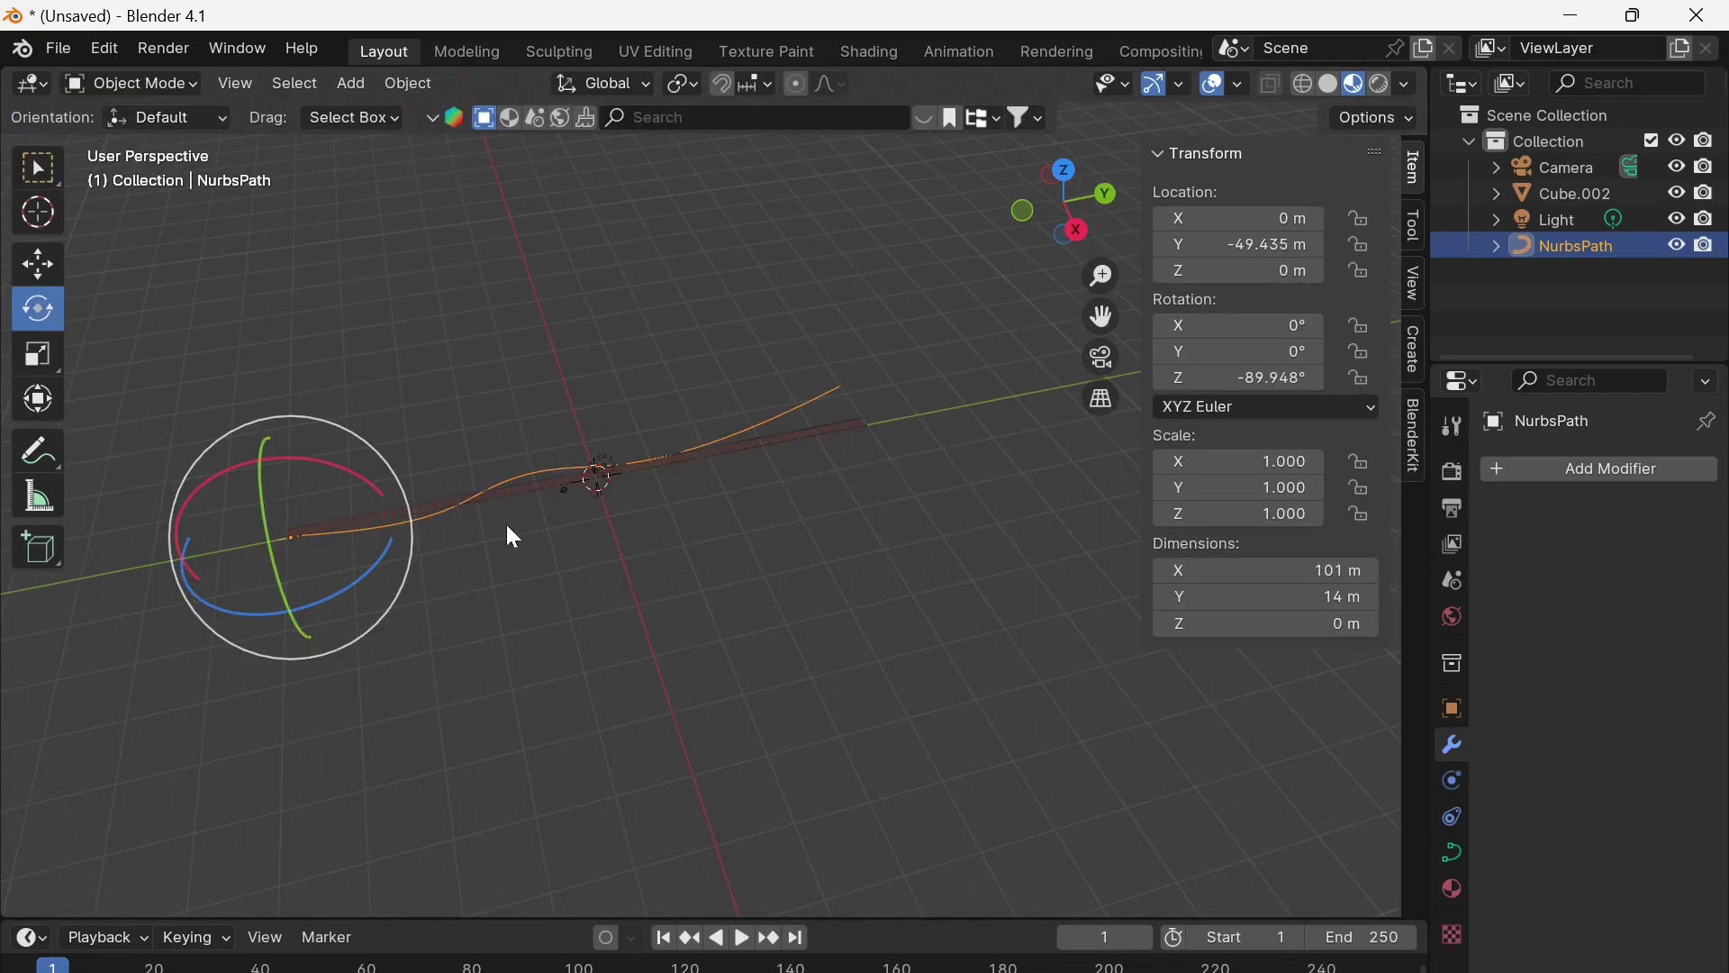
# Add a Curve modifier to the track with NurbsPath as its curve object
pyautogui.click(532, 497)
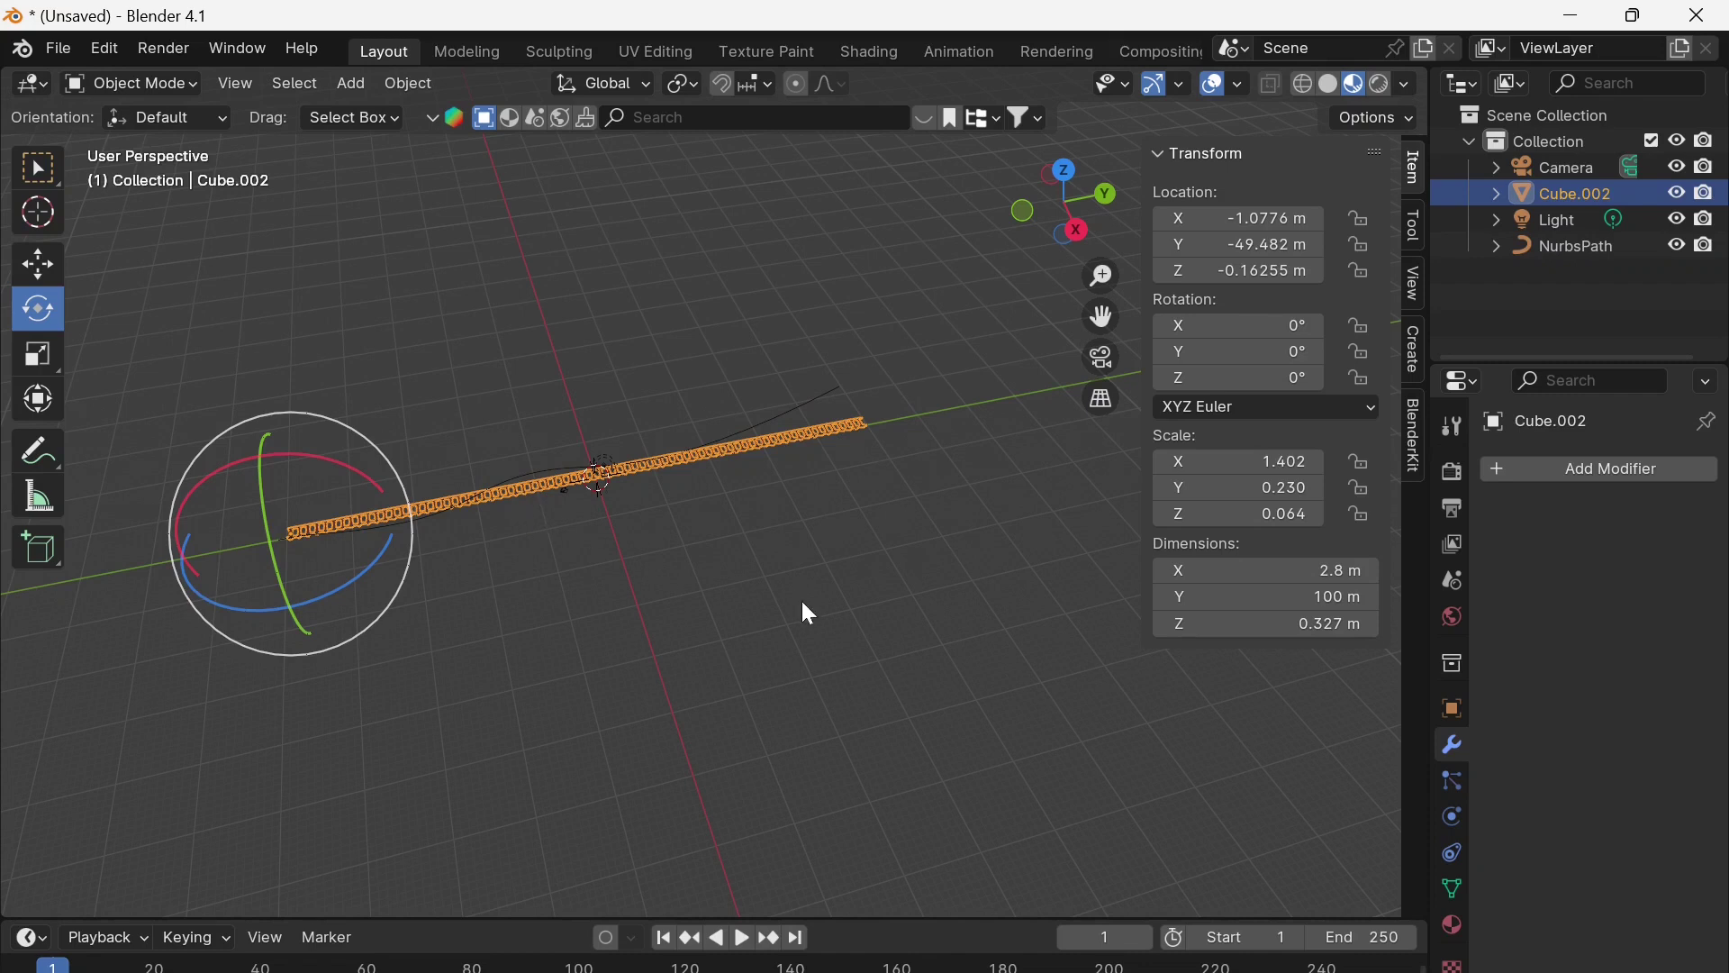
pyautogui.click(1628, 474)
pyautogui.moveTo(1630, 479)
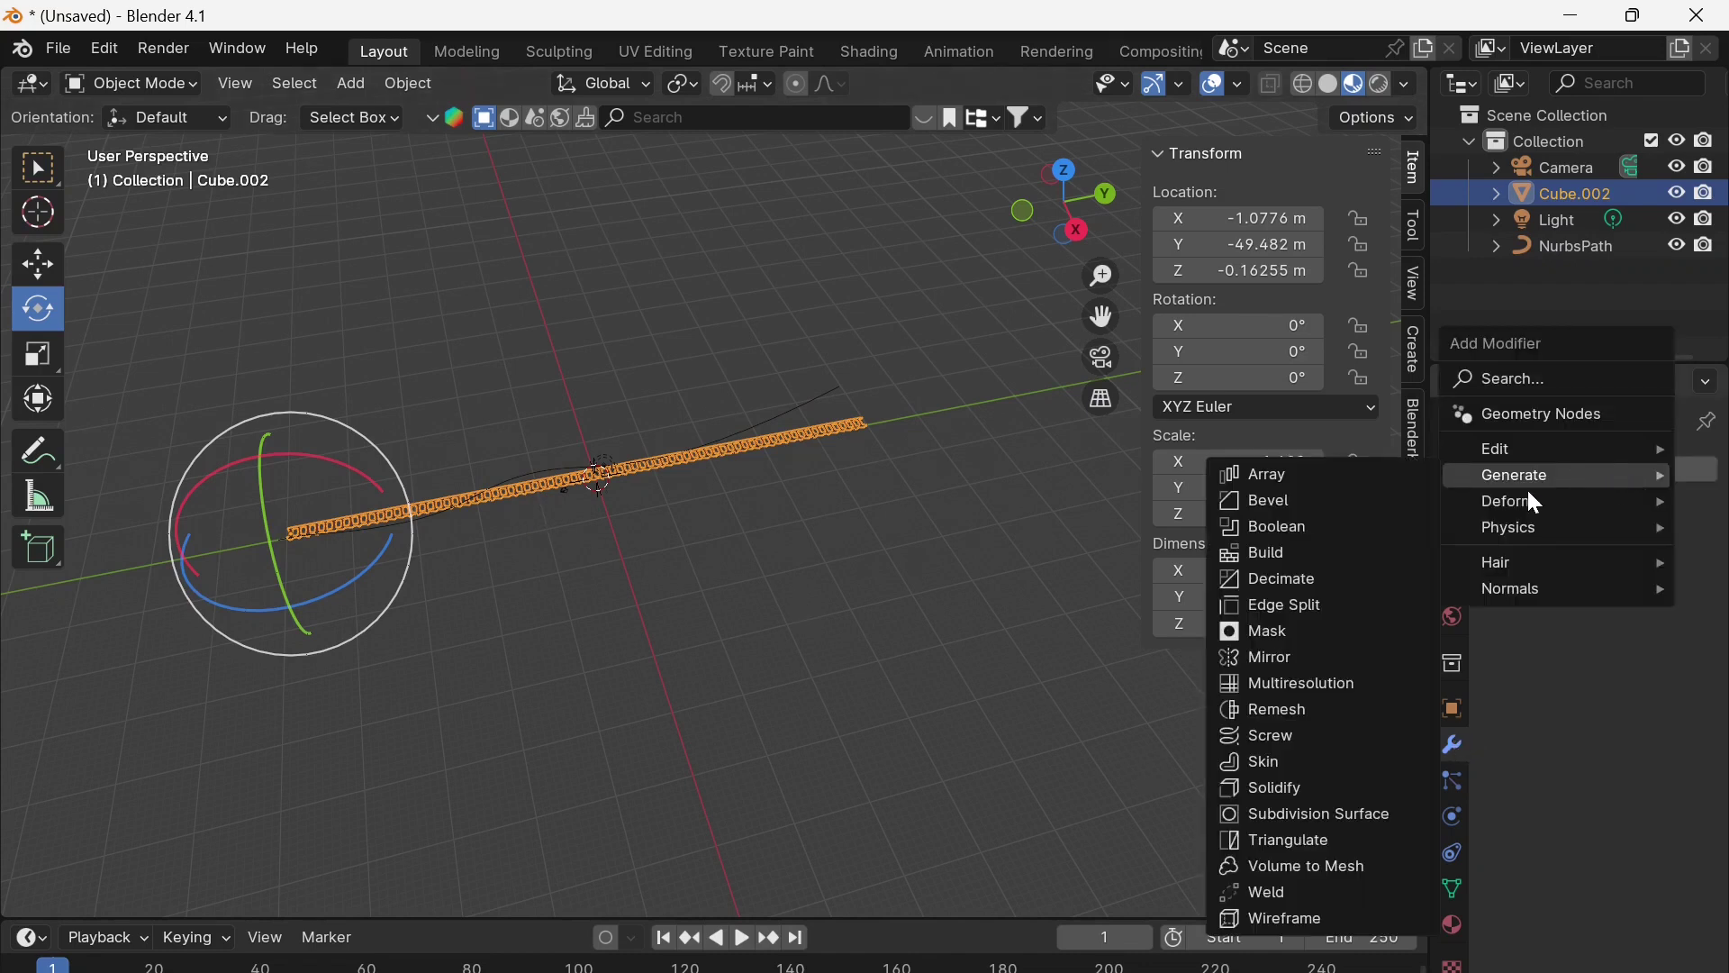
pyautogui.moveTo(1517, 510)
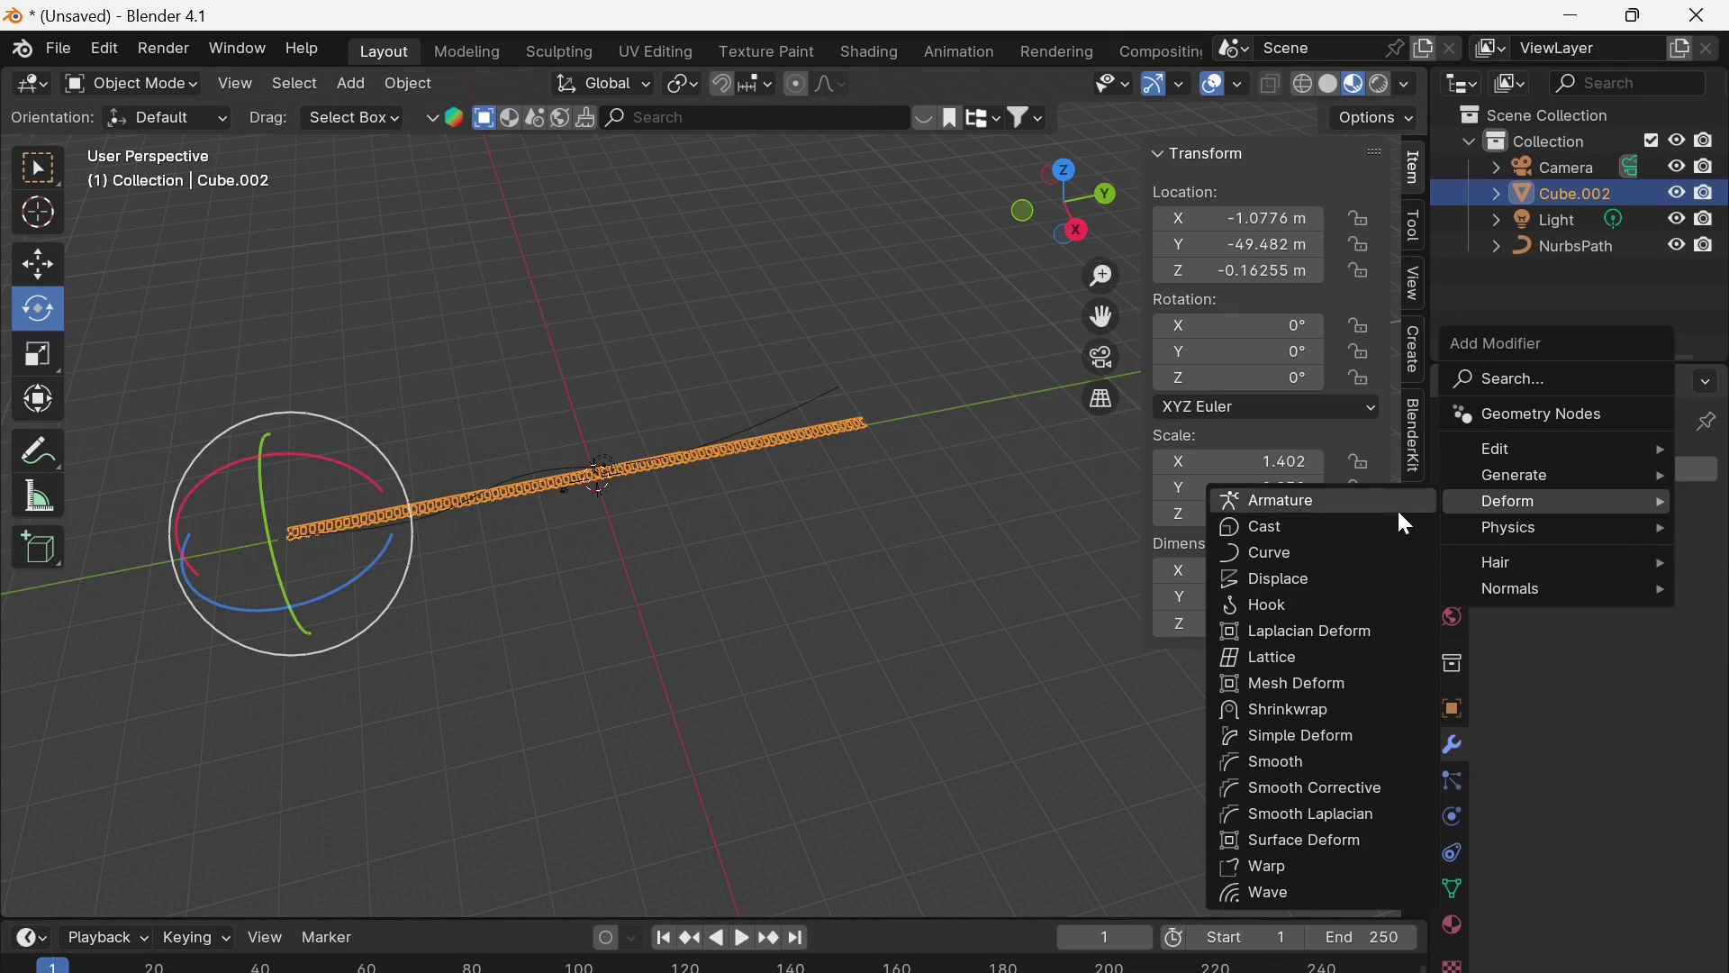
pyautogui.click(1308, 551)
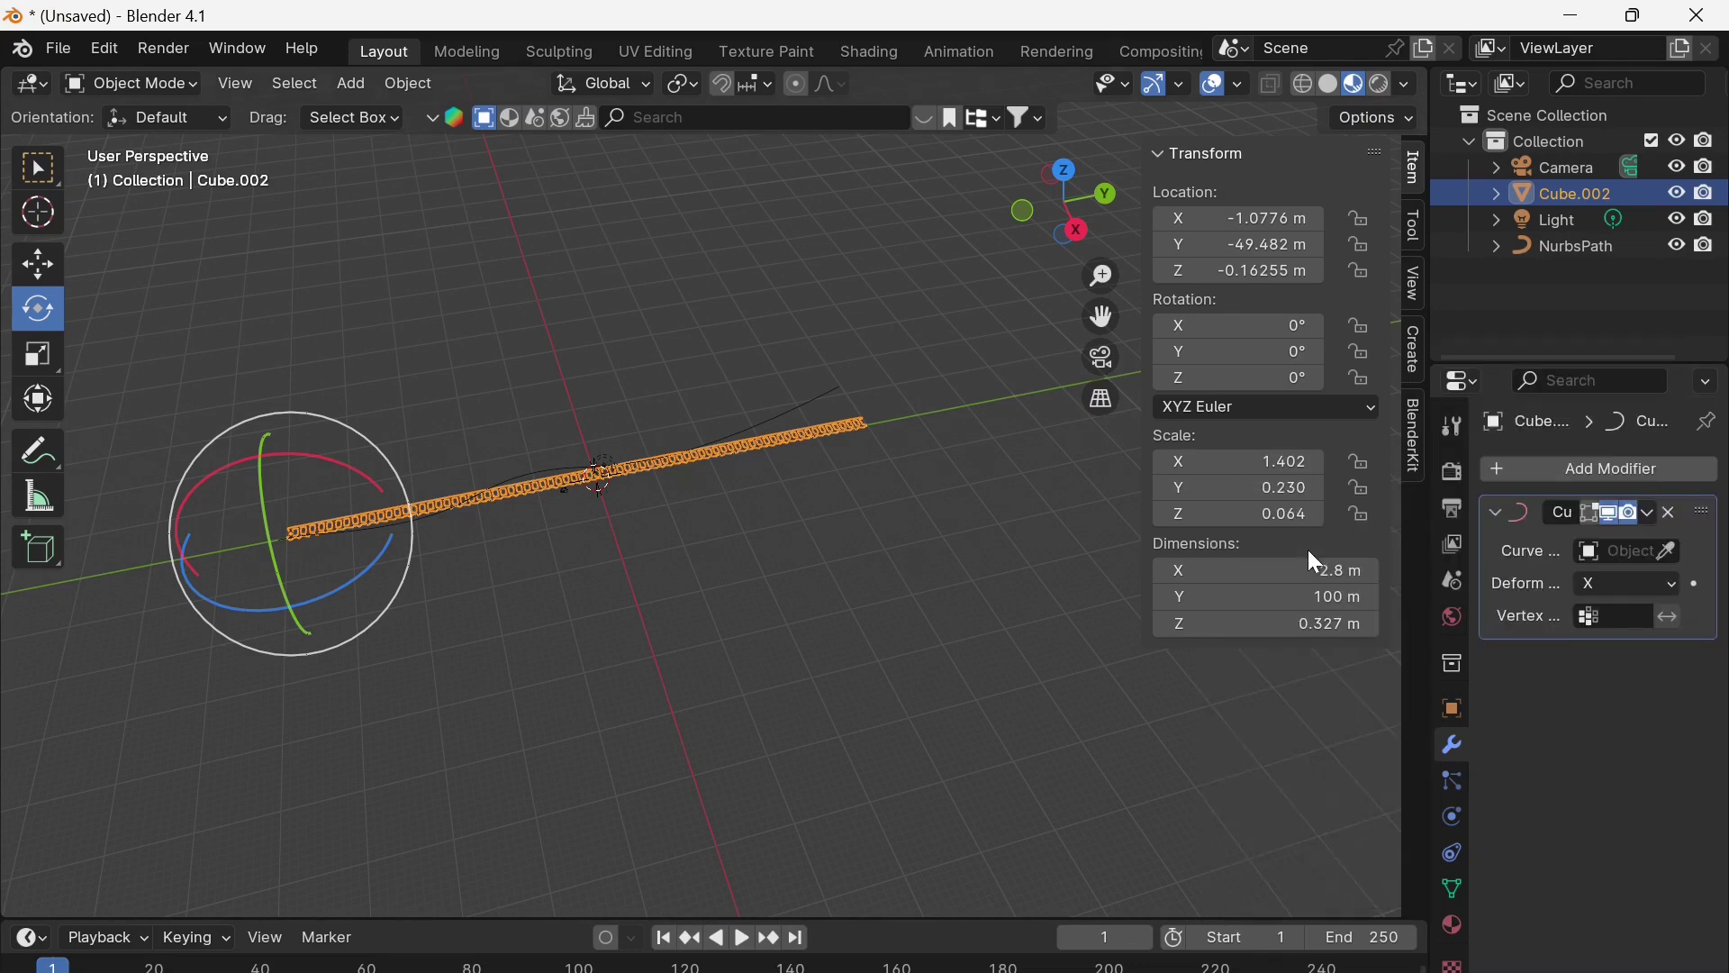
pyautogui.click(1596, 554)
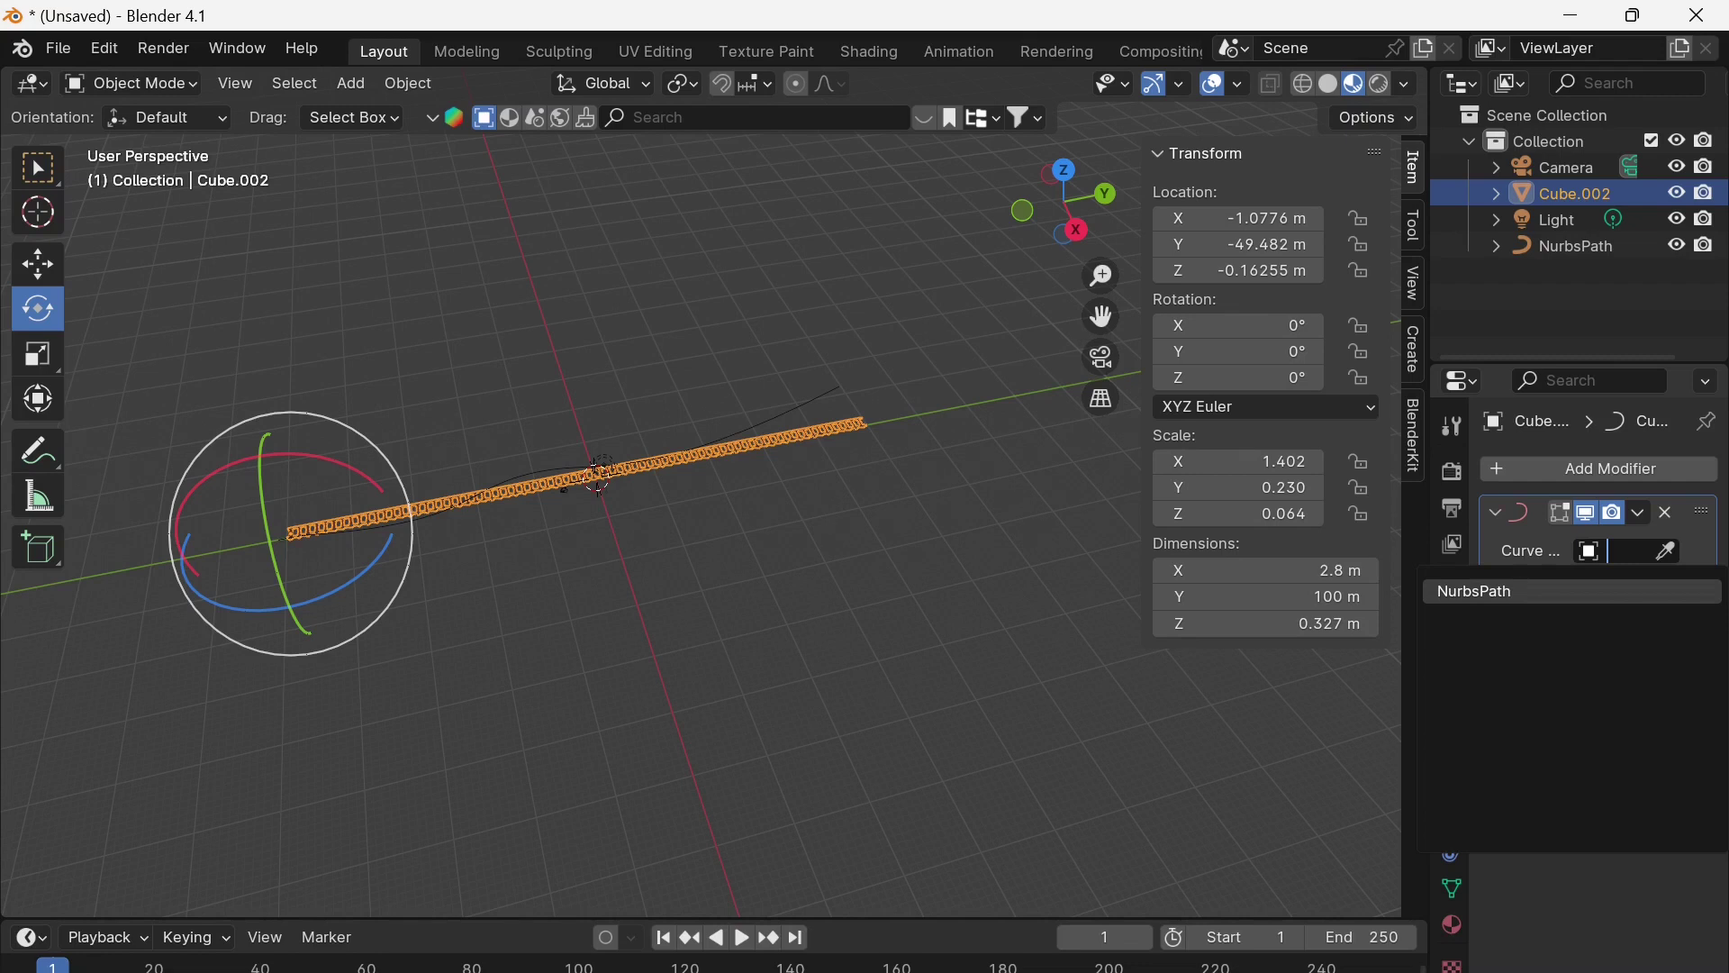
pyautogui.click(1504, 592)
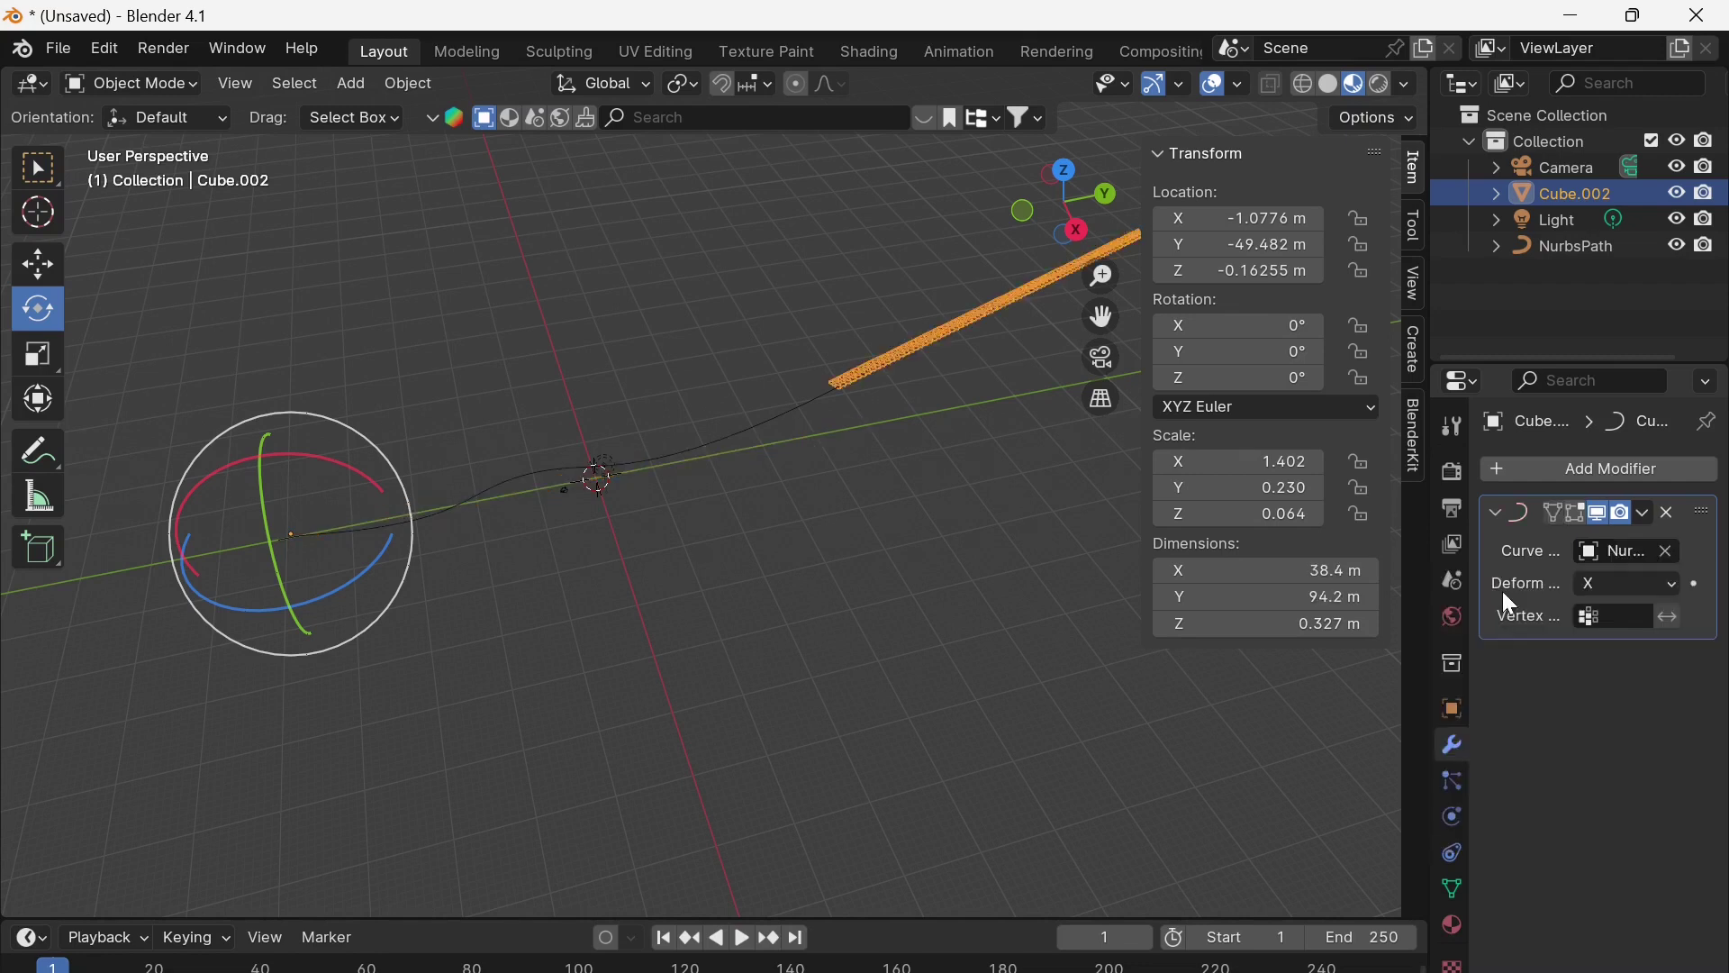
# Move the track along the Y axis to about -149.75 m so it lies along the winding path
pyautogui.click(37, 270)
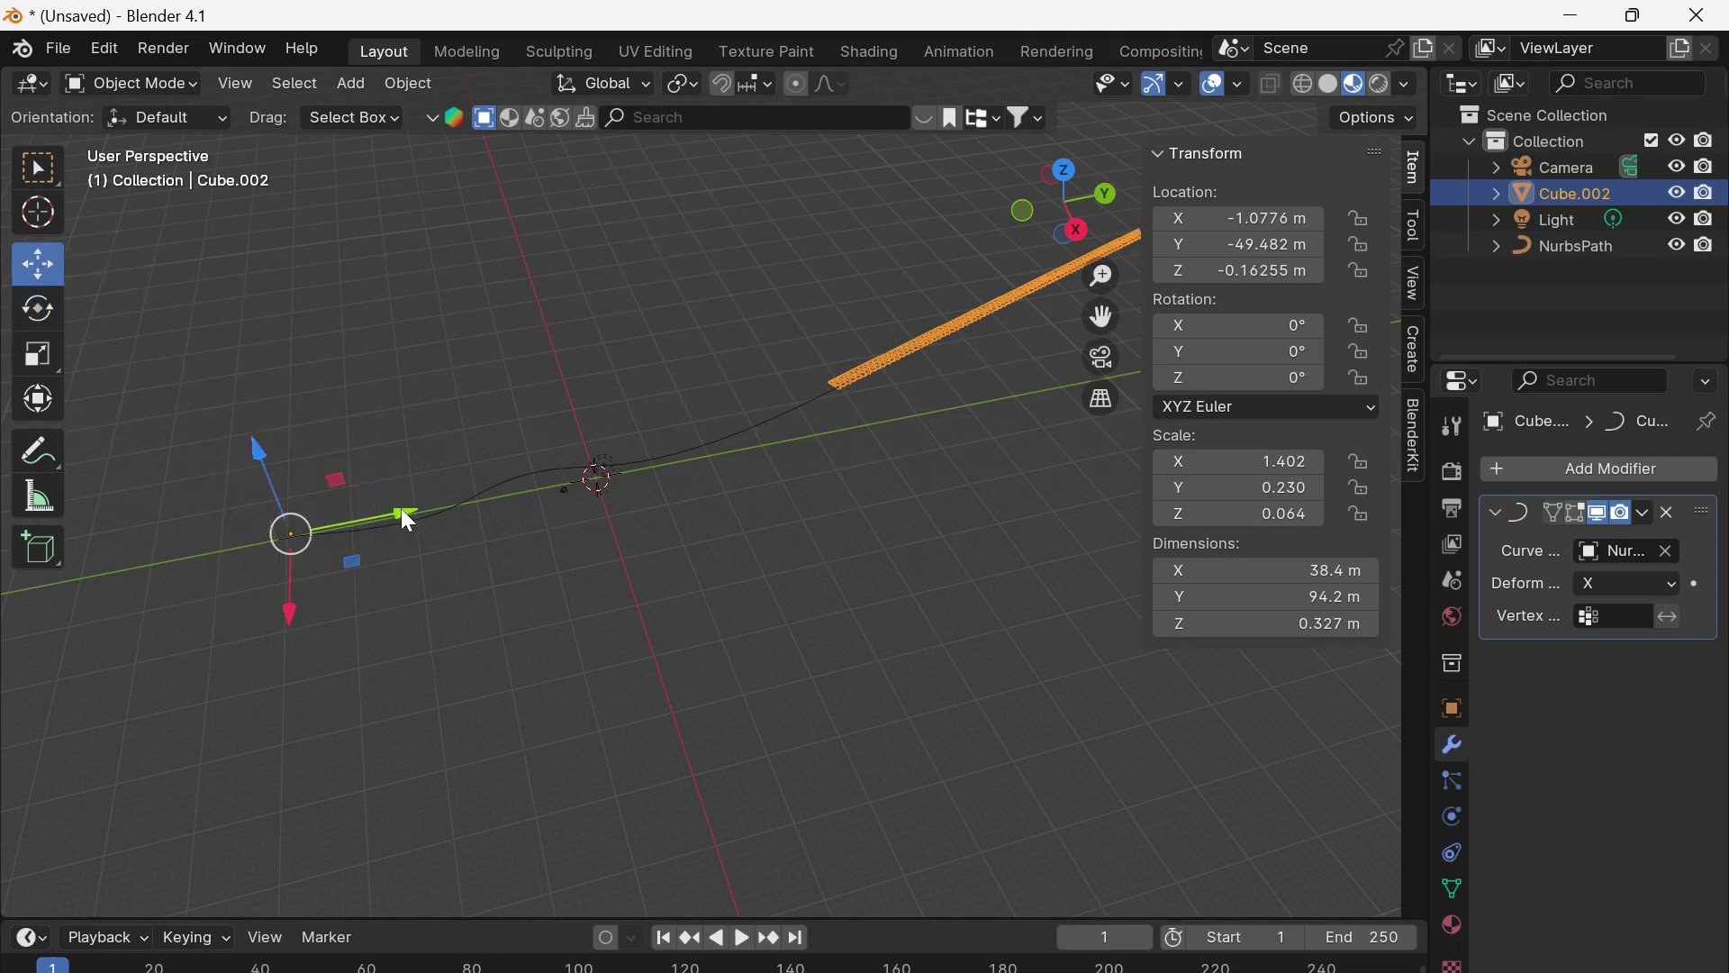
pyautogui.moveTo(408, 521); pyautogui.dragTo(1009, 488)
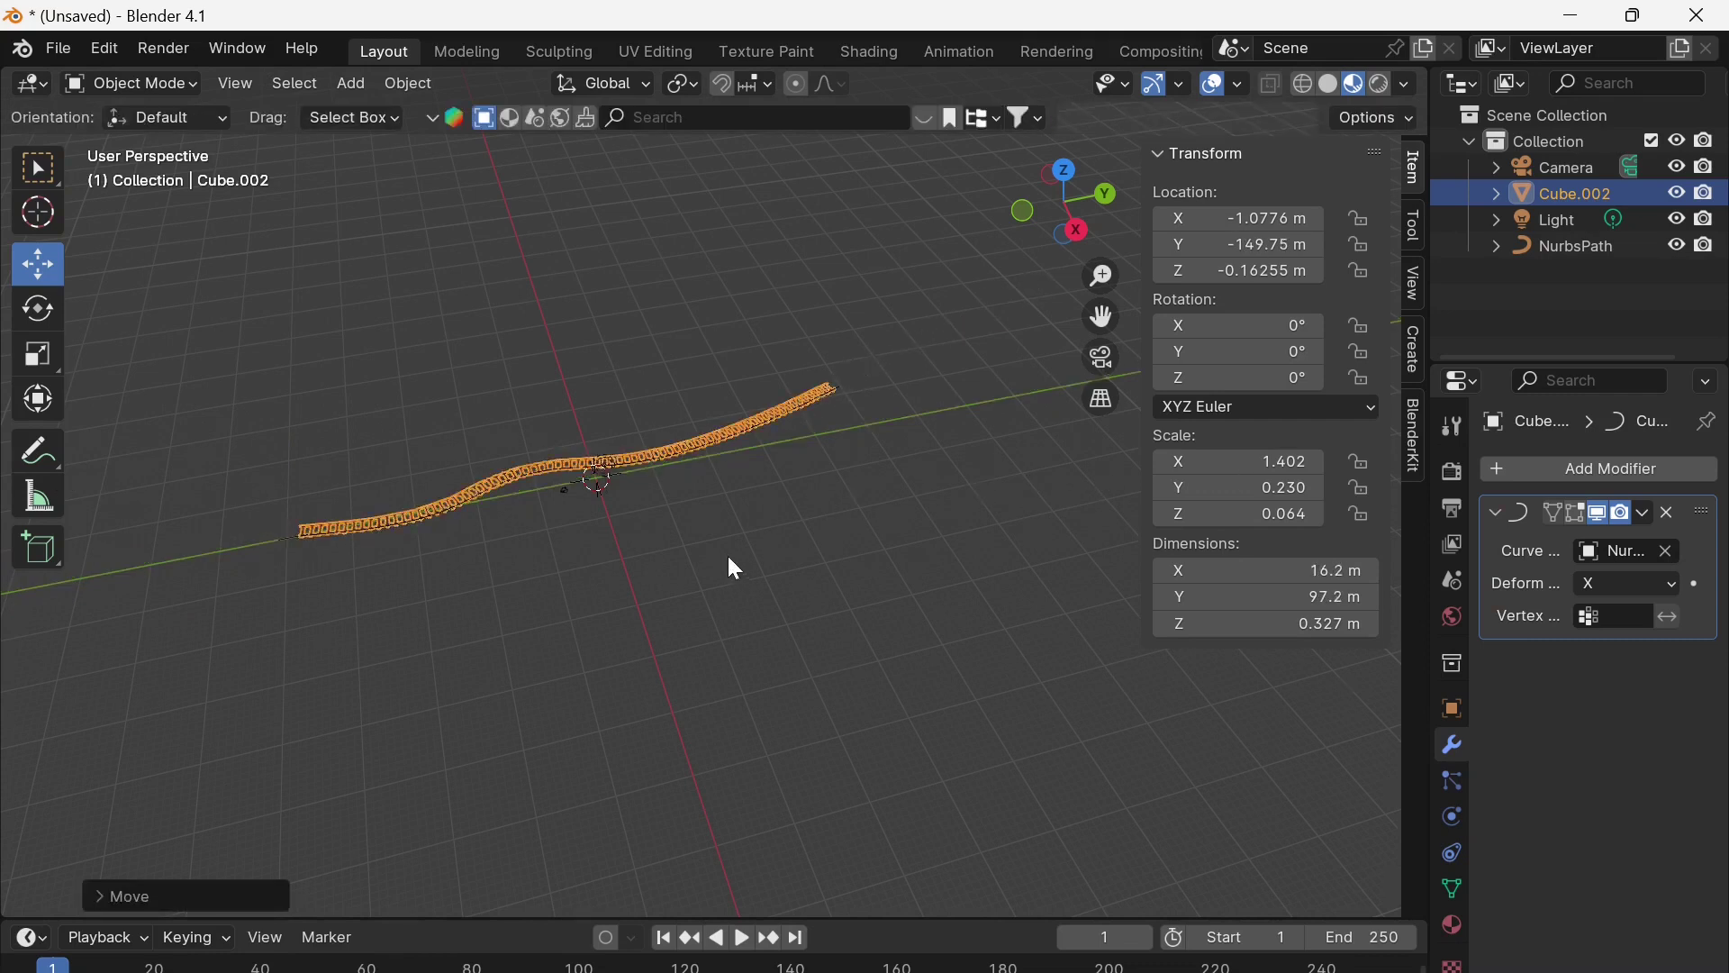
pyautogui.moveTo(728, 558); pyautogui.dragTo(645, 644, button='middle')
pyautogui.scroll(3, 640, 635)
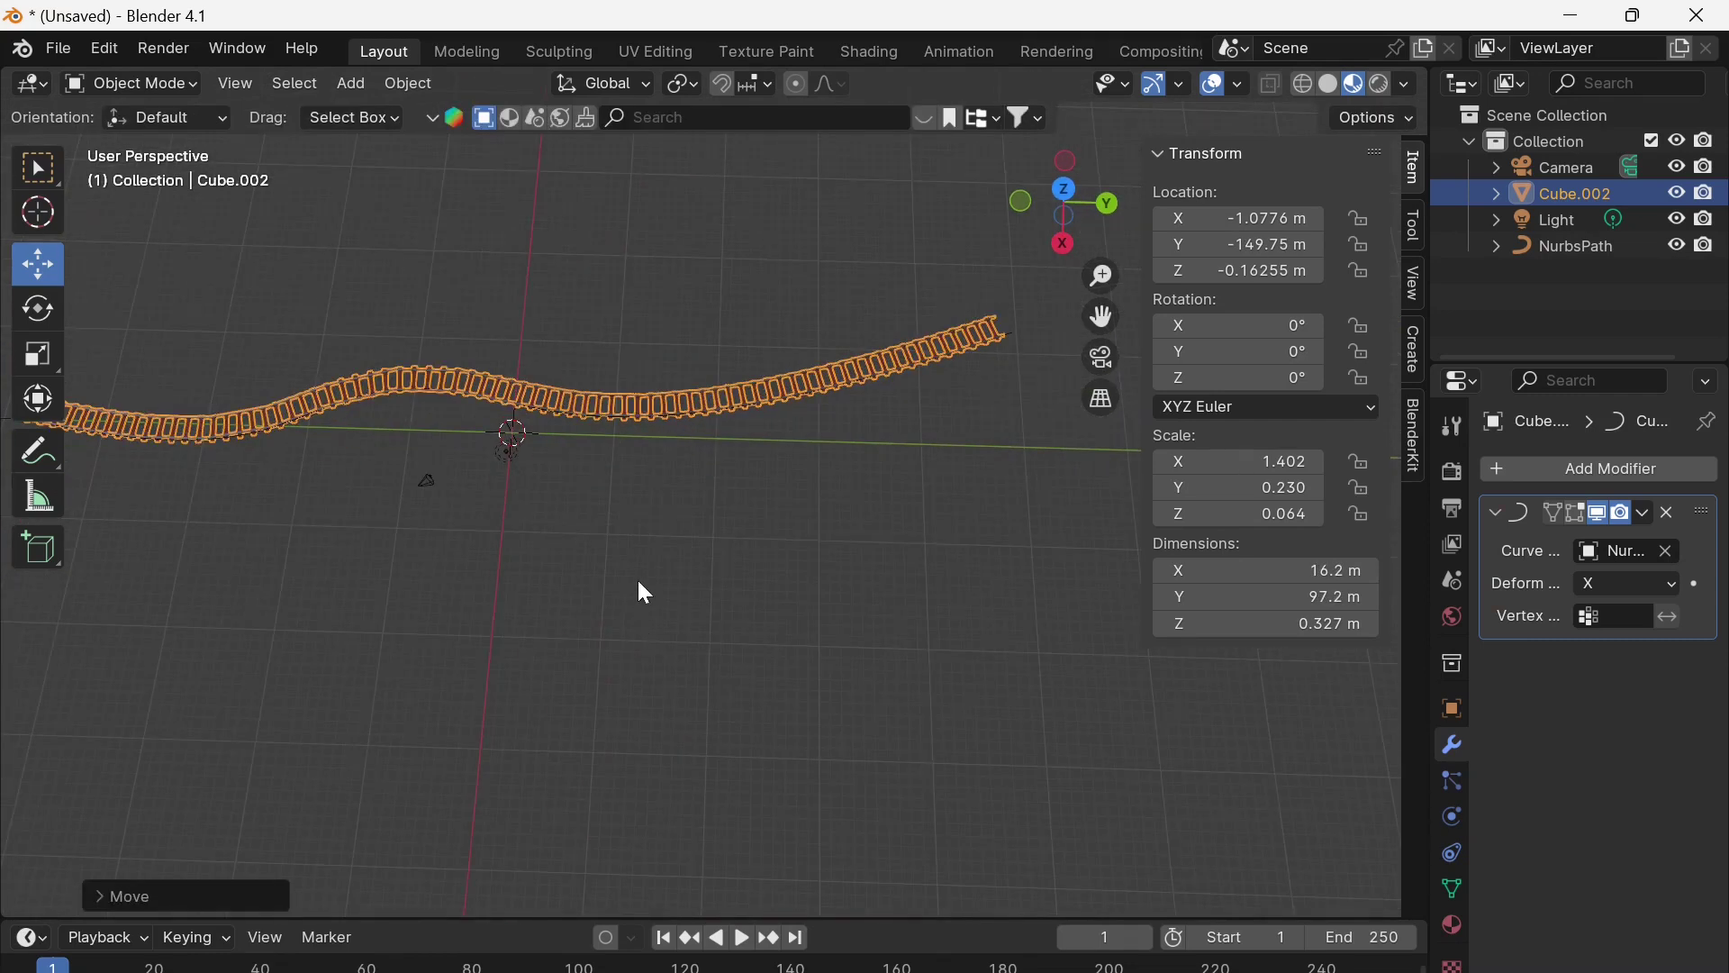
pyautogui.scroll(-3, 643, 591)
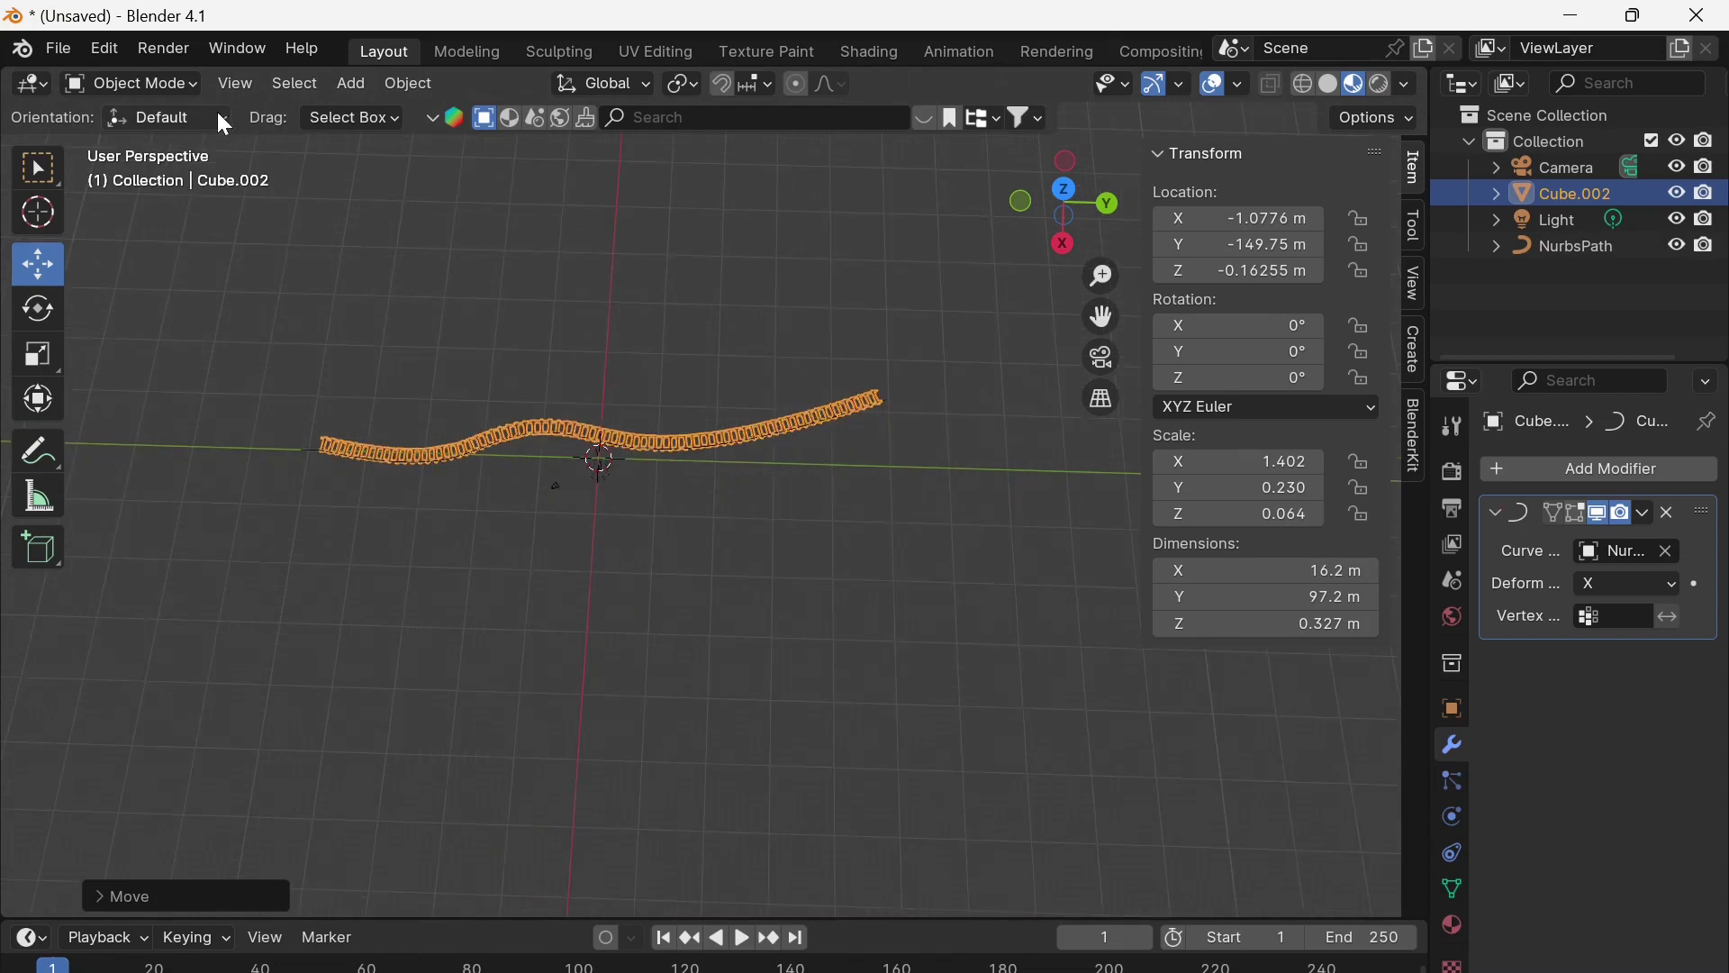
# In the path's Edit Mode, move the control point just -Y of the world origin about 12.3 m toward -X
pyautogui.click(1555, 249)
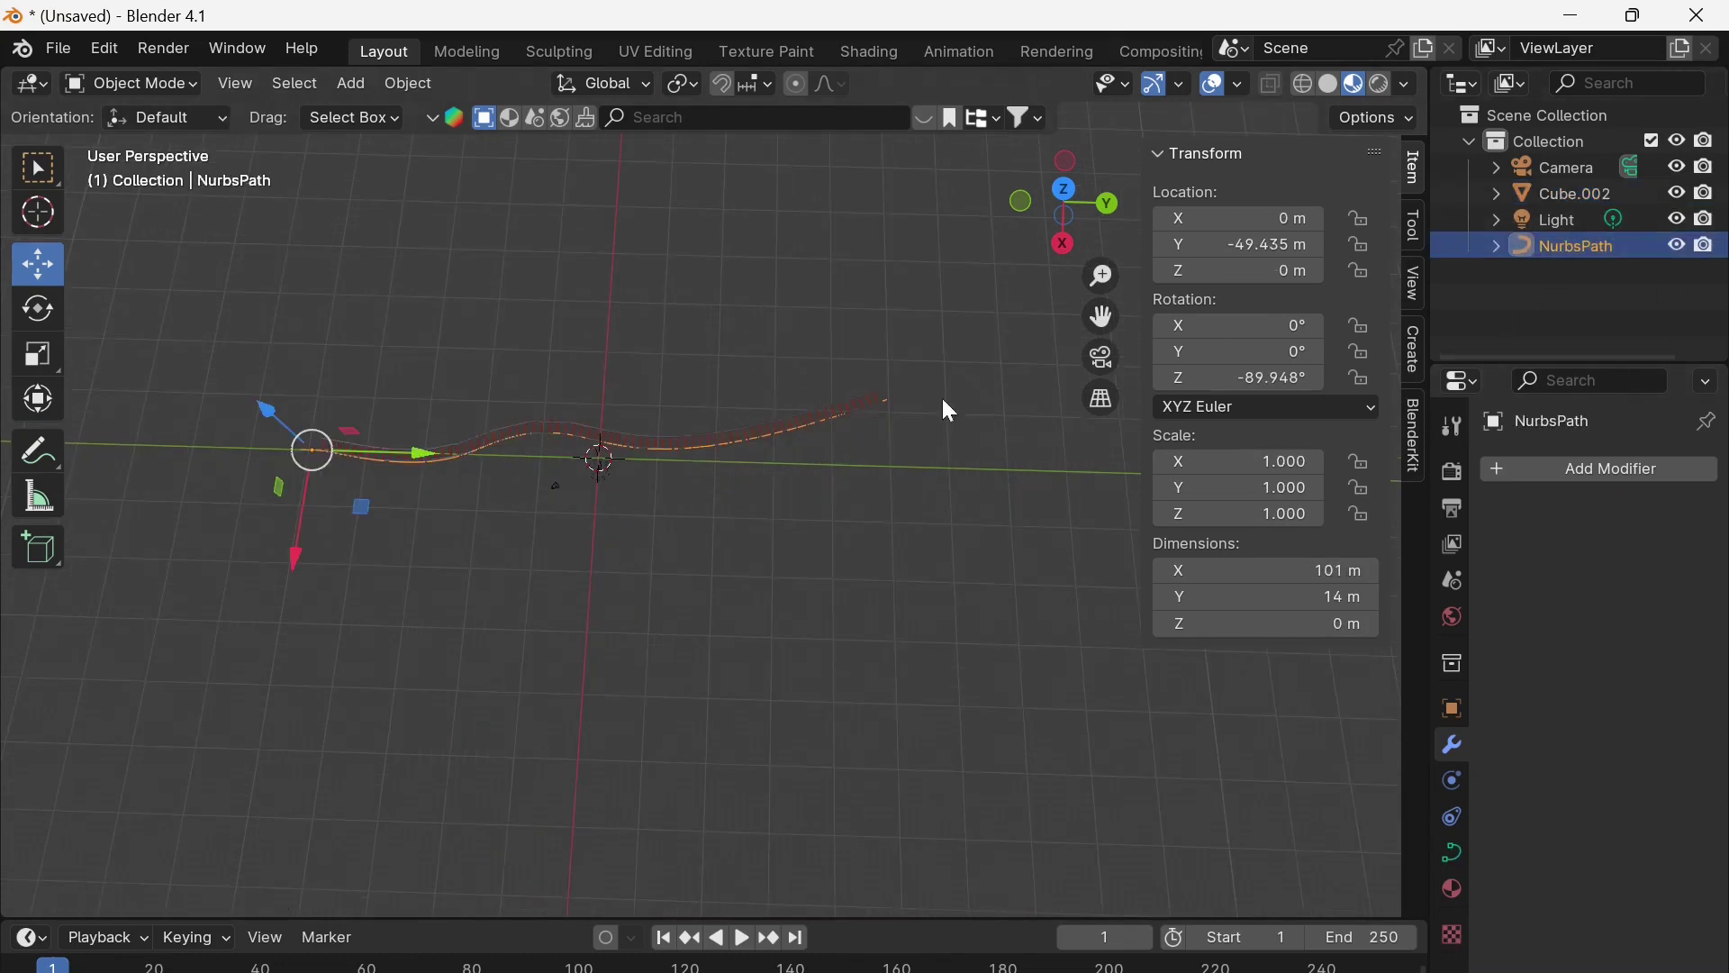
pyautogui.click(162, 91)
pyautogui.click(157, 141)
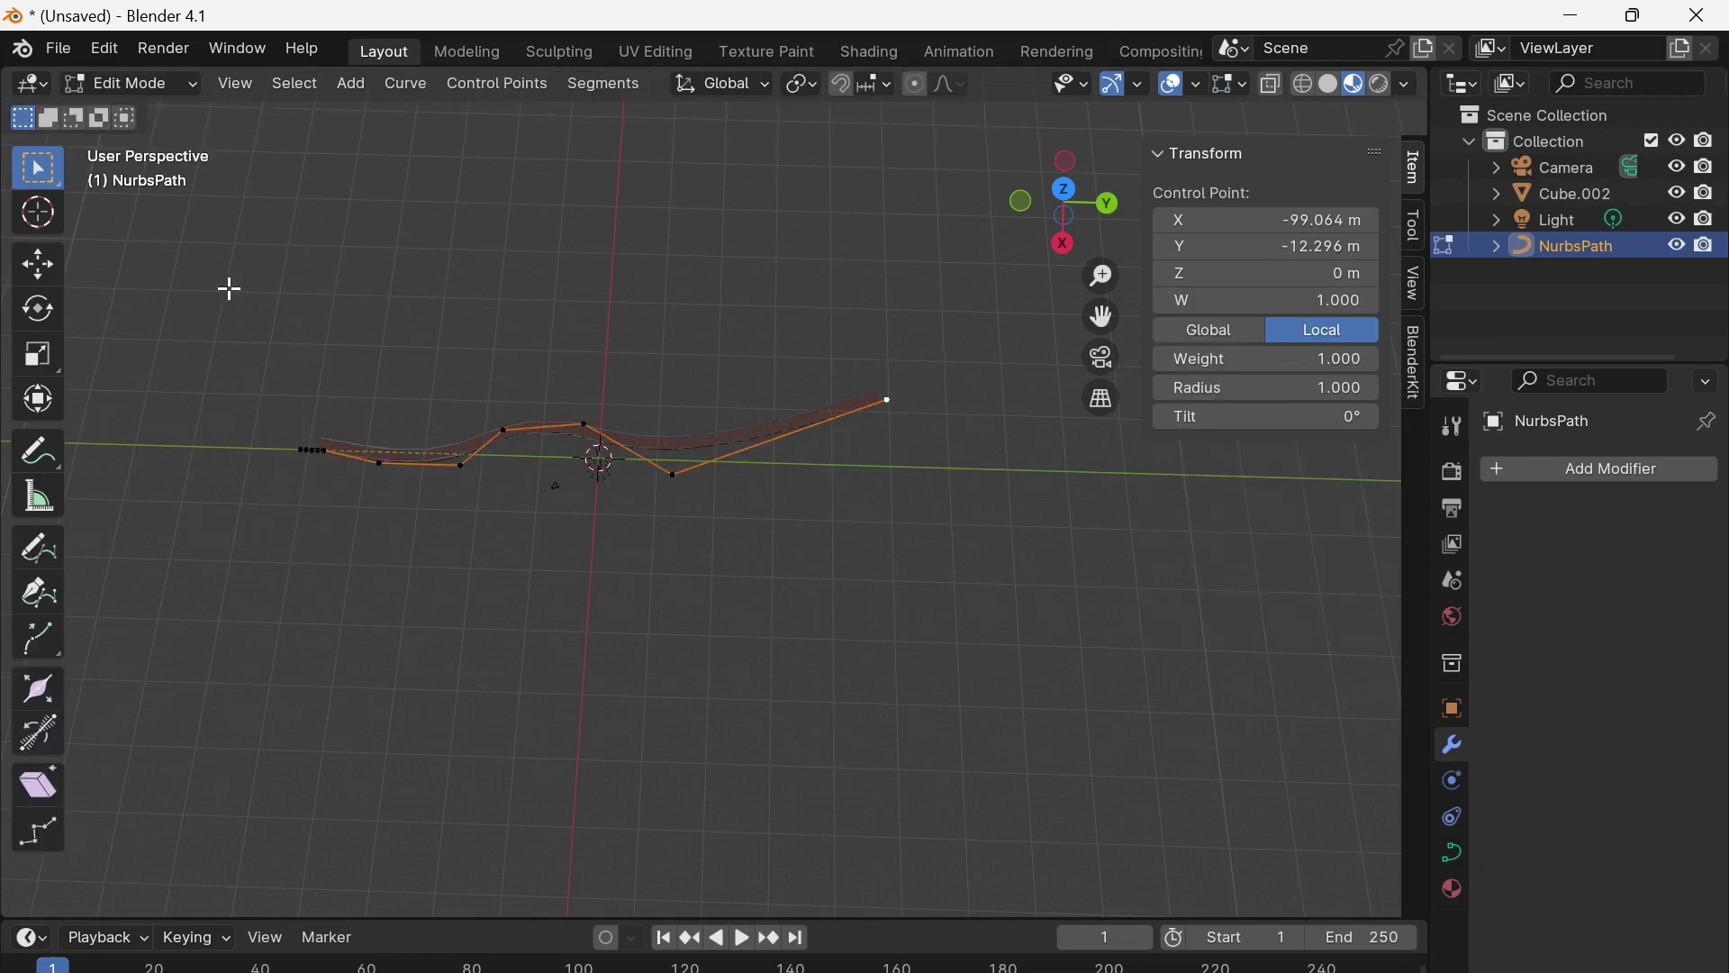
pyautogui.click(586, 424)
pyautogui.click(40, 269)
pyautogui.click(1065, 189)
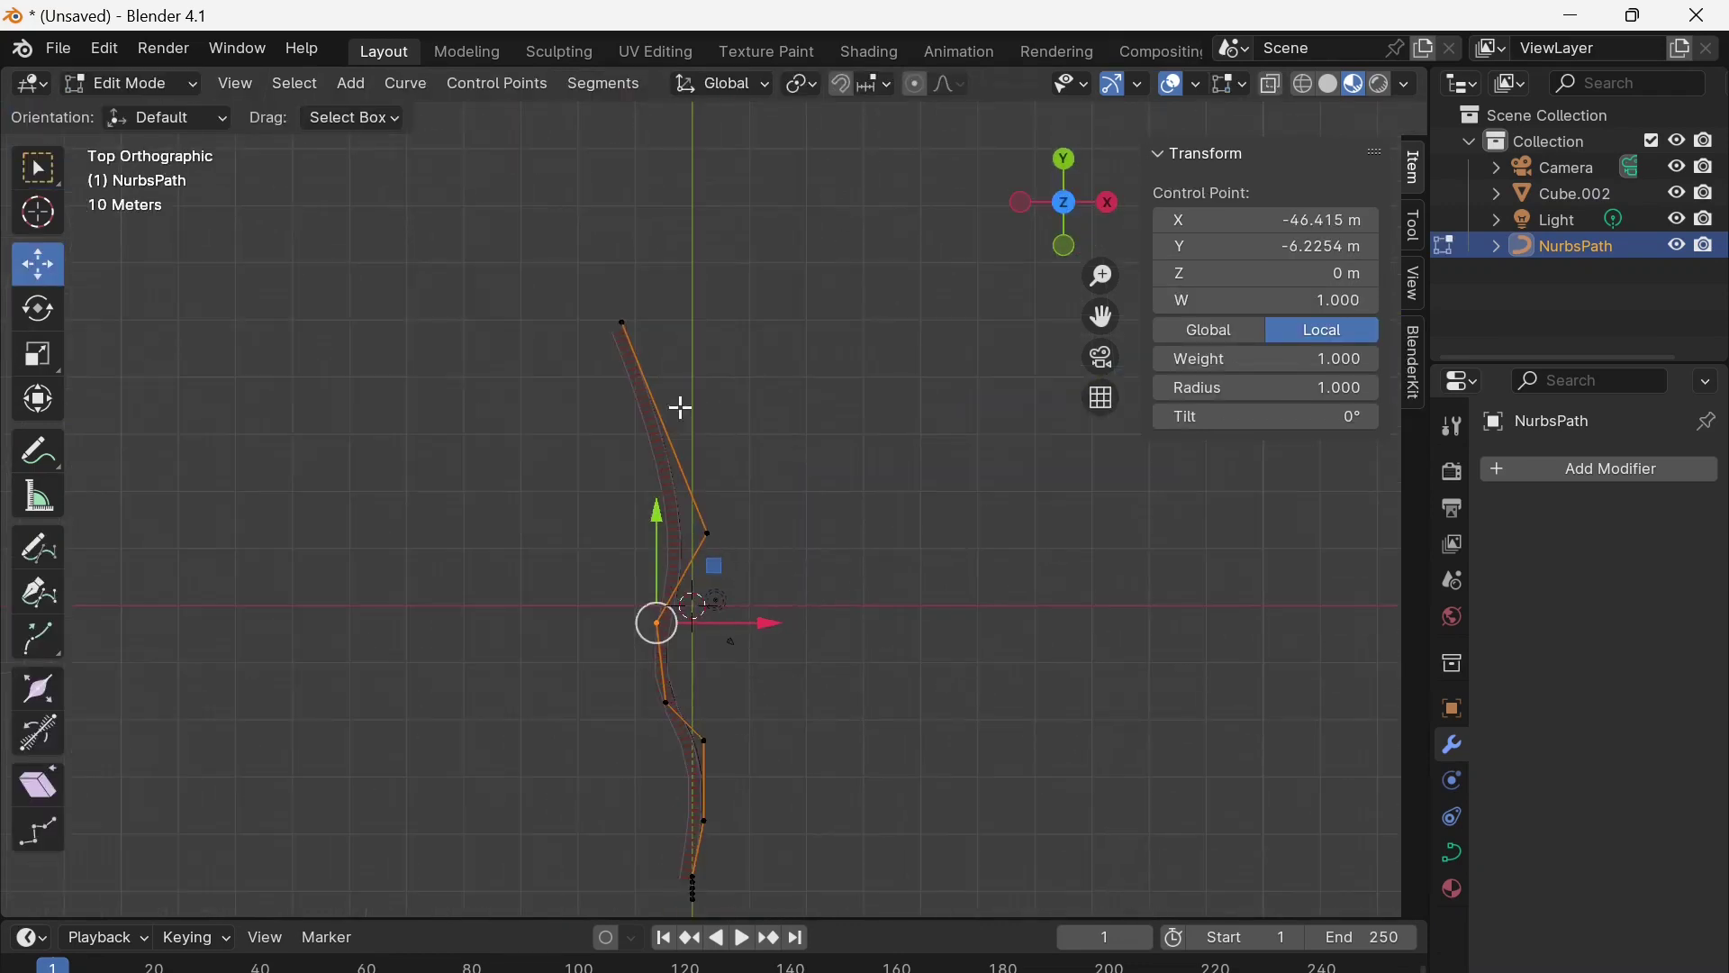
pyautogui.moveTo(764, 623); pyautogui.dragTo(689, 621)
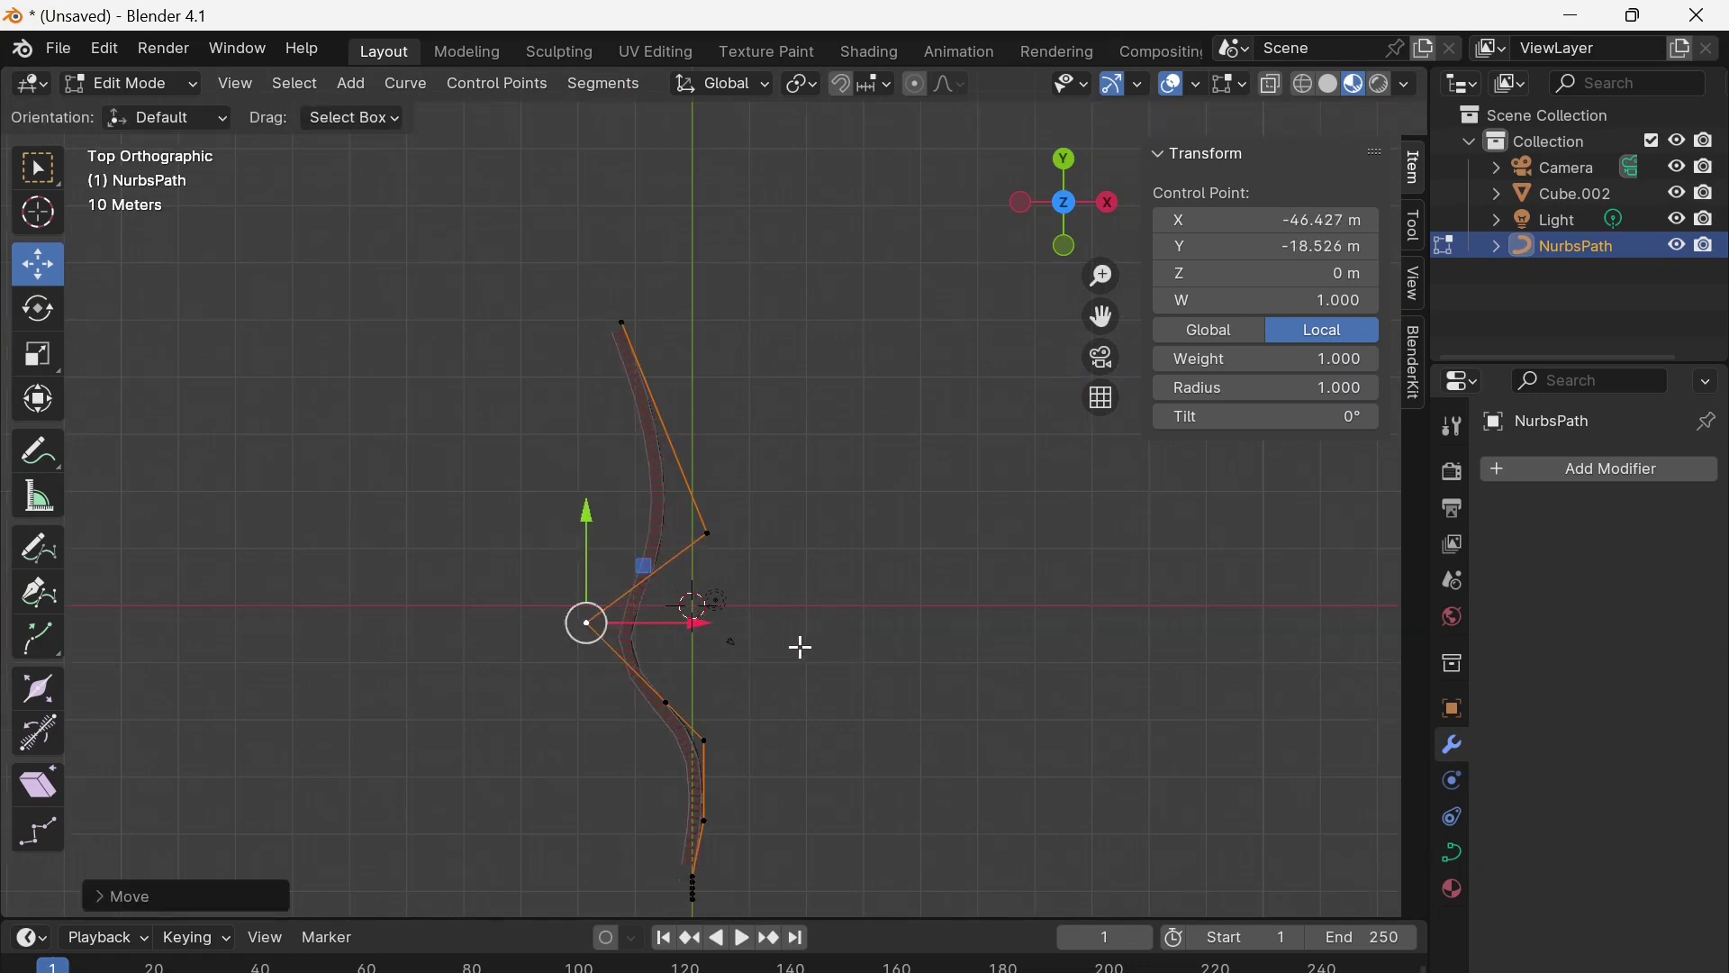
# Move the same path control point about 3.8 m back toward +X, and return to Object Mode
pyautogui.scroll(4, 783, 632)
pyautogui.keyDown('shift'); pyautogui.moveTo(782, 618); pyautogui.dragTo(891, 289, button='middle'); pyautogui.keyUp('shift')
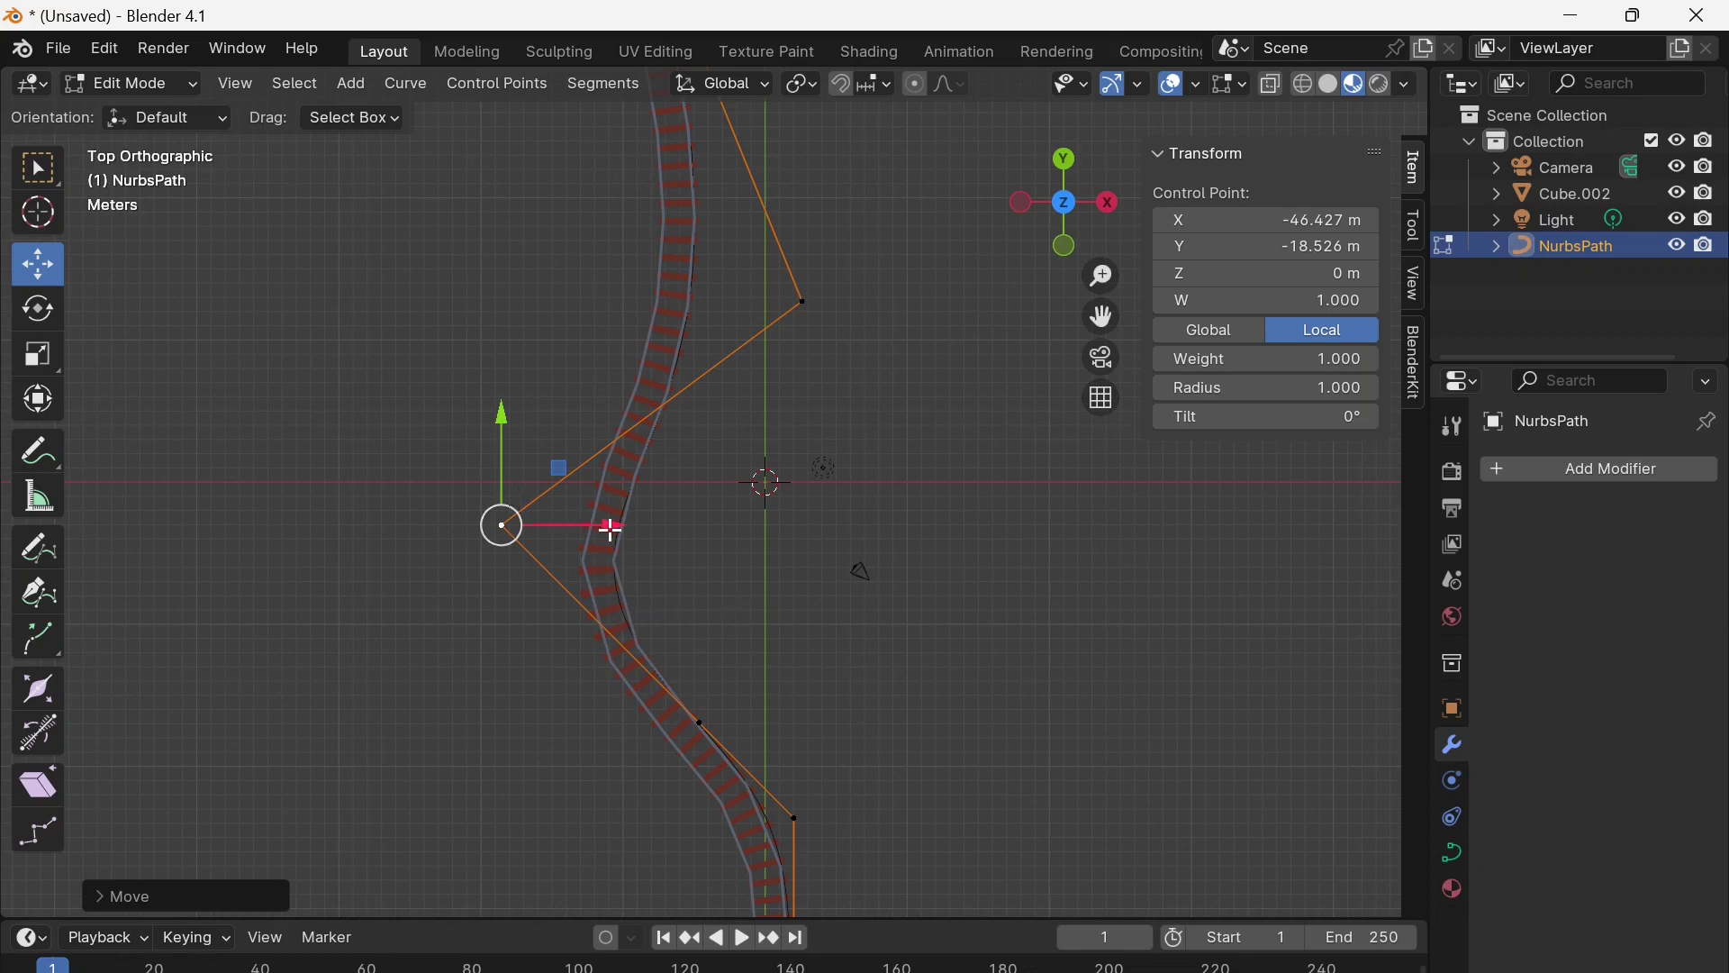
pyautogui.moveTo(610, 525); pyautogui.dragTo(668, 532)
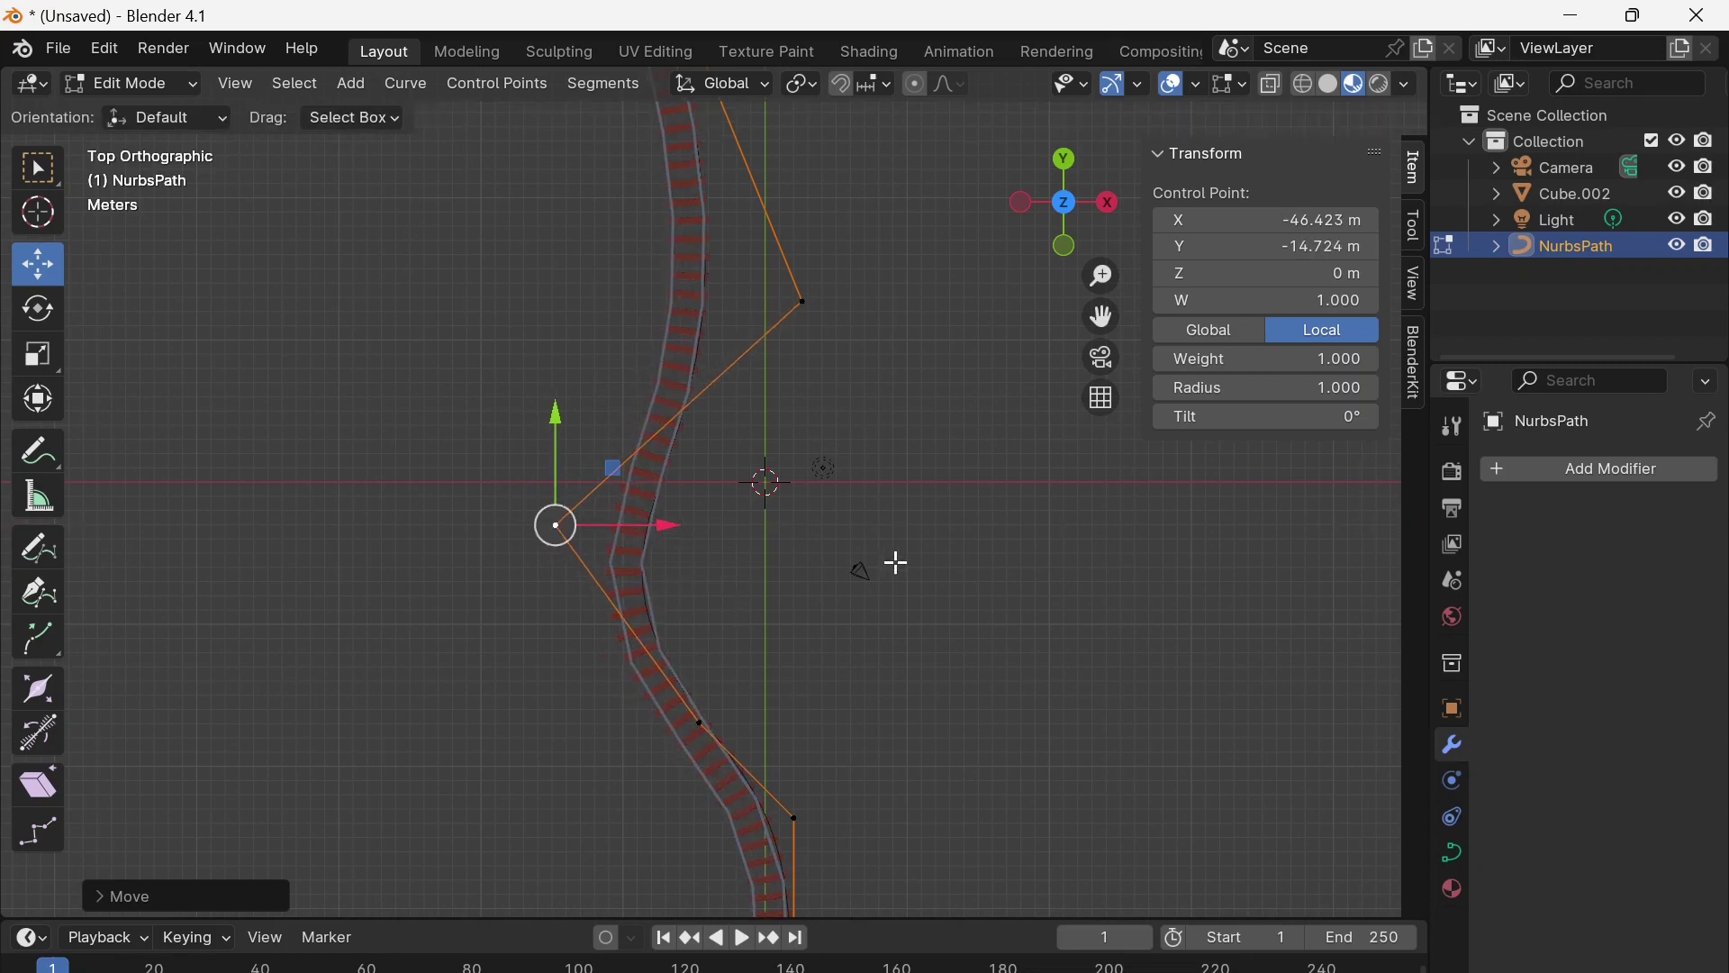
pyautogui.moveTo(896, 564); pyautogui.dragTo(495, 742, button='middle')
pyautogui.click(451, 630)
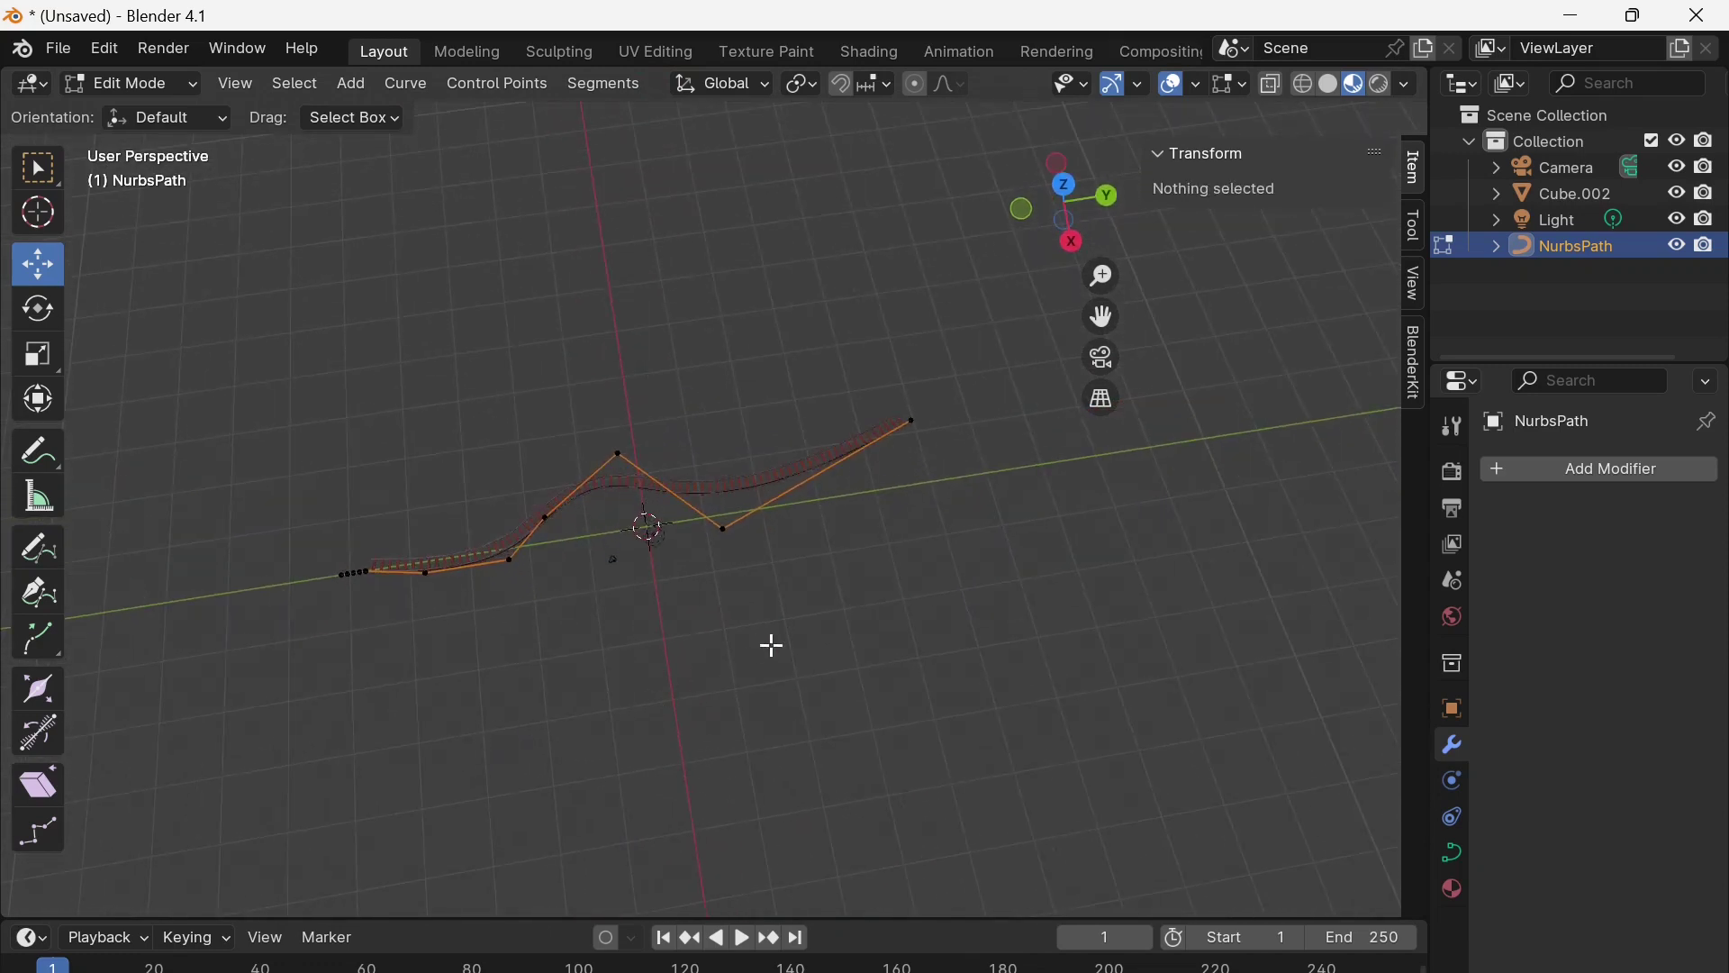
pyautogui.click(729, 524)
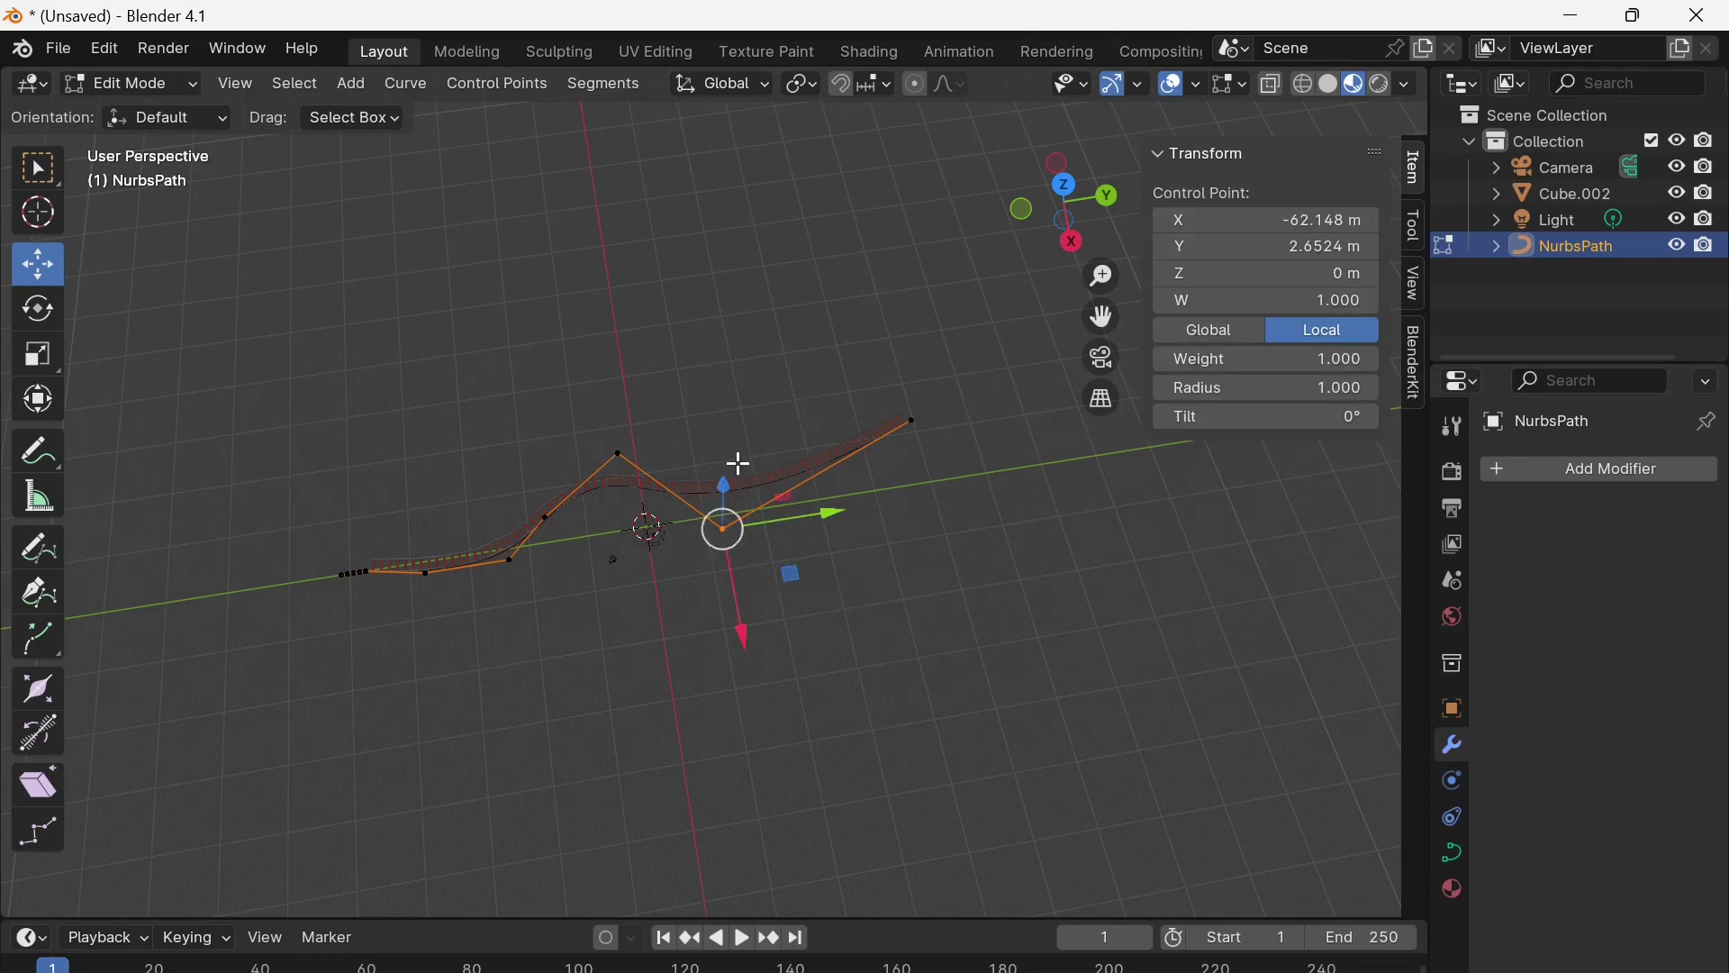
pyautogui.click(766, 480)
pyautogui.press('Tab')
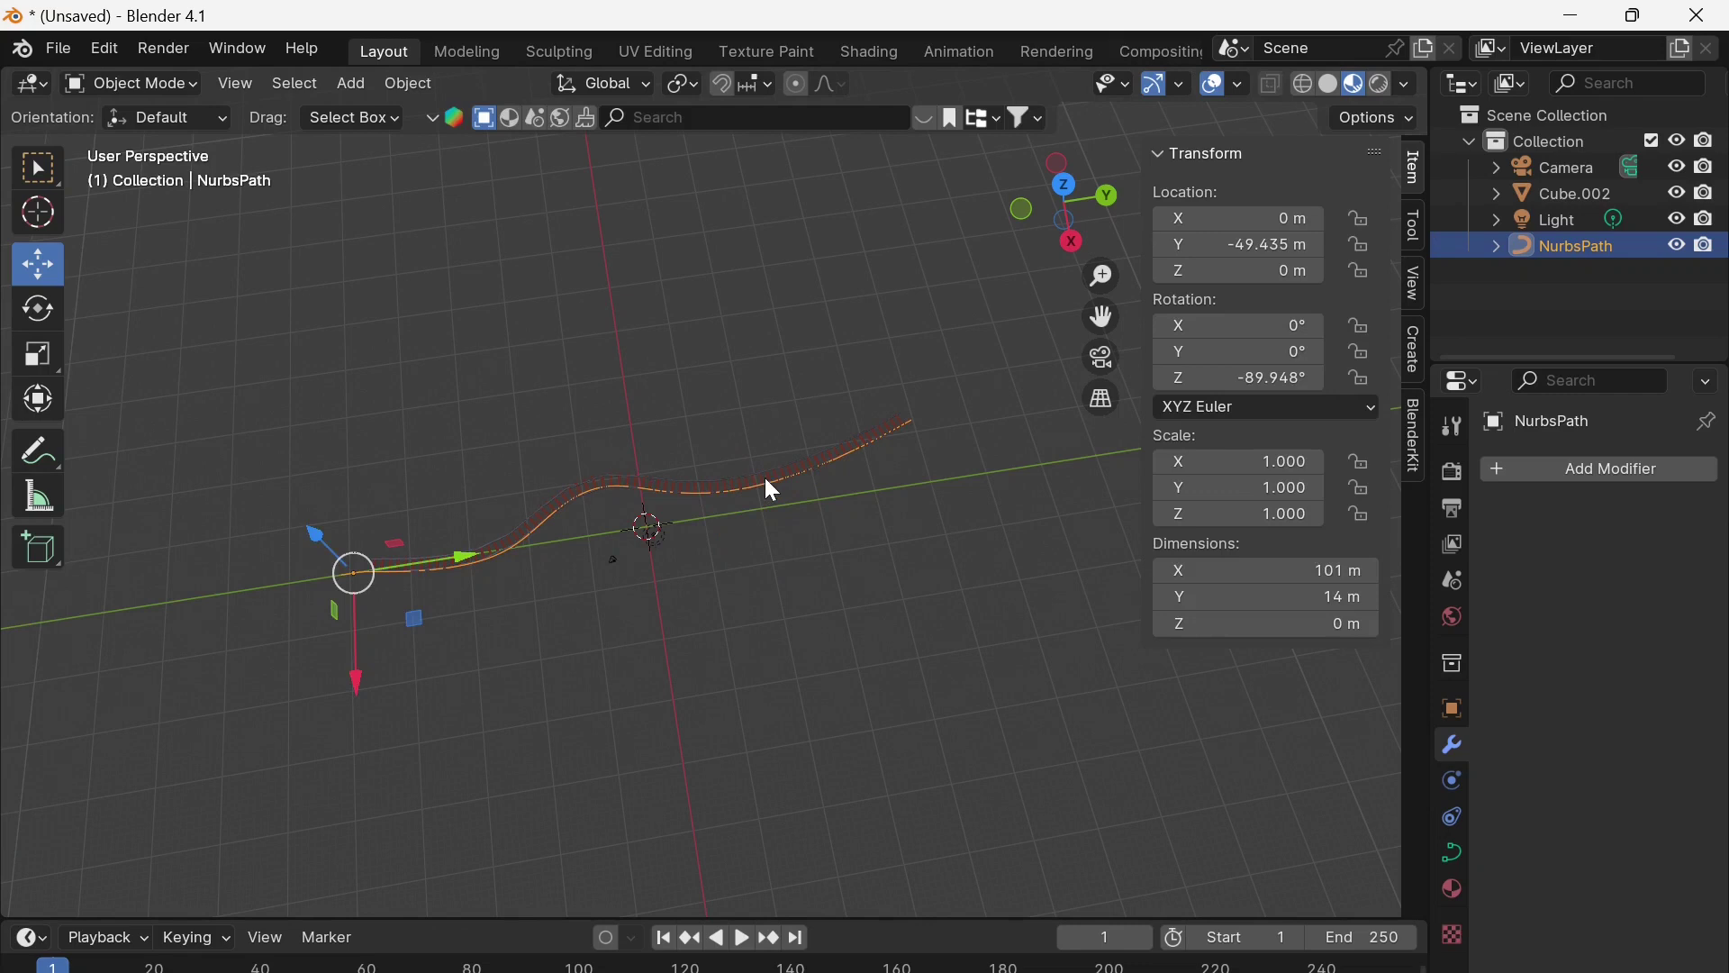
# Select the deformed track and apply its Curve modifier
pyautogui.click(761, 482)
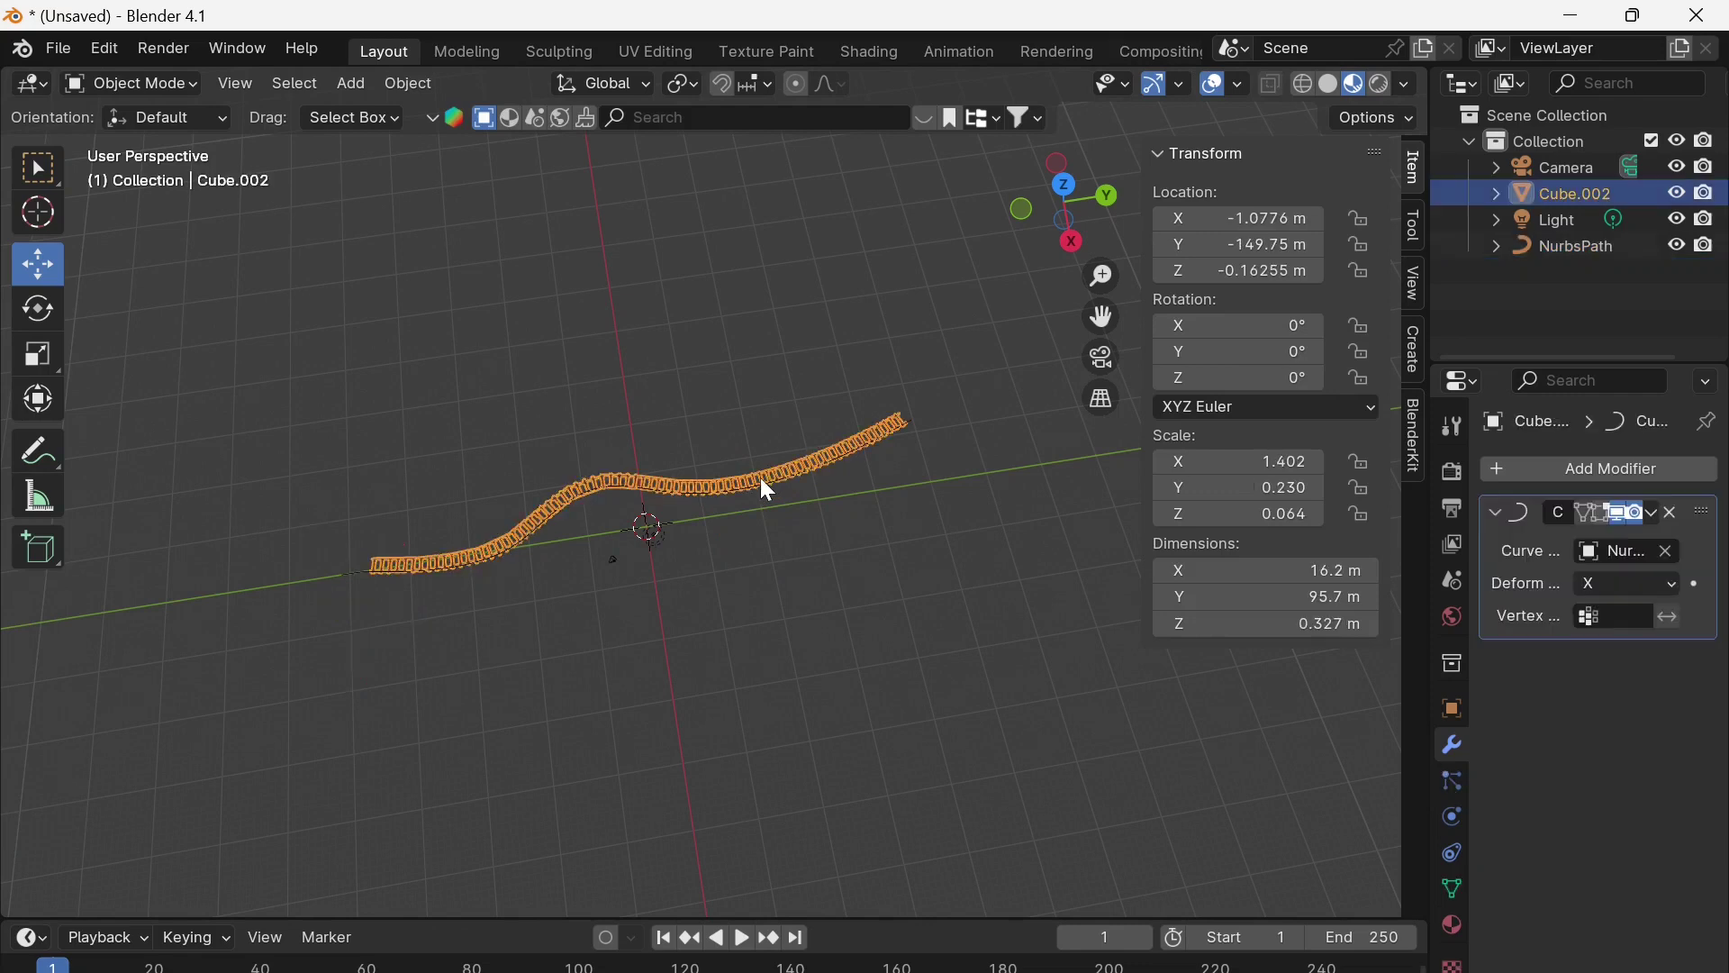
pyautogui.click(1644, 512)
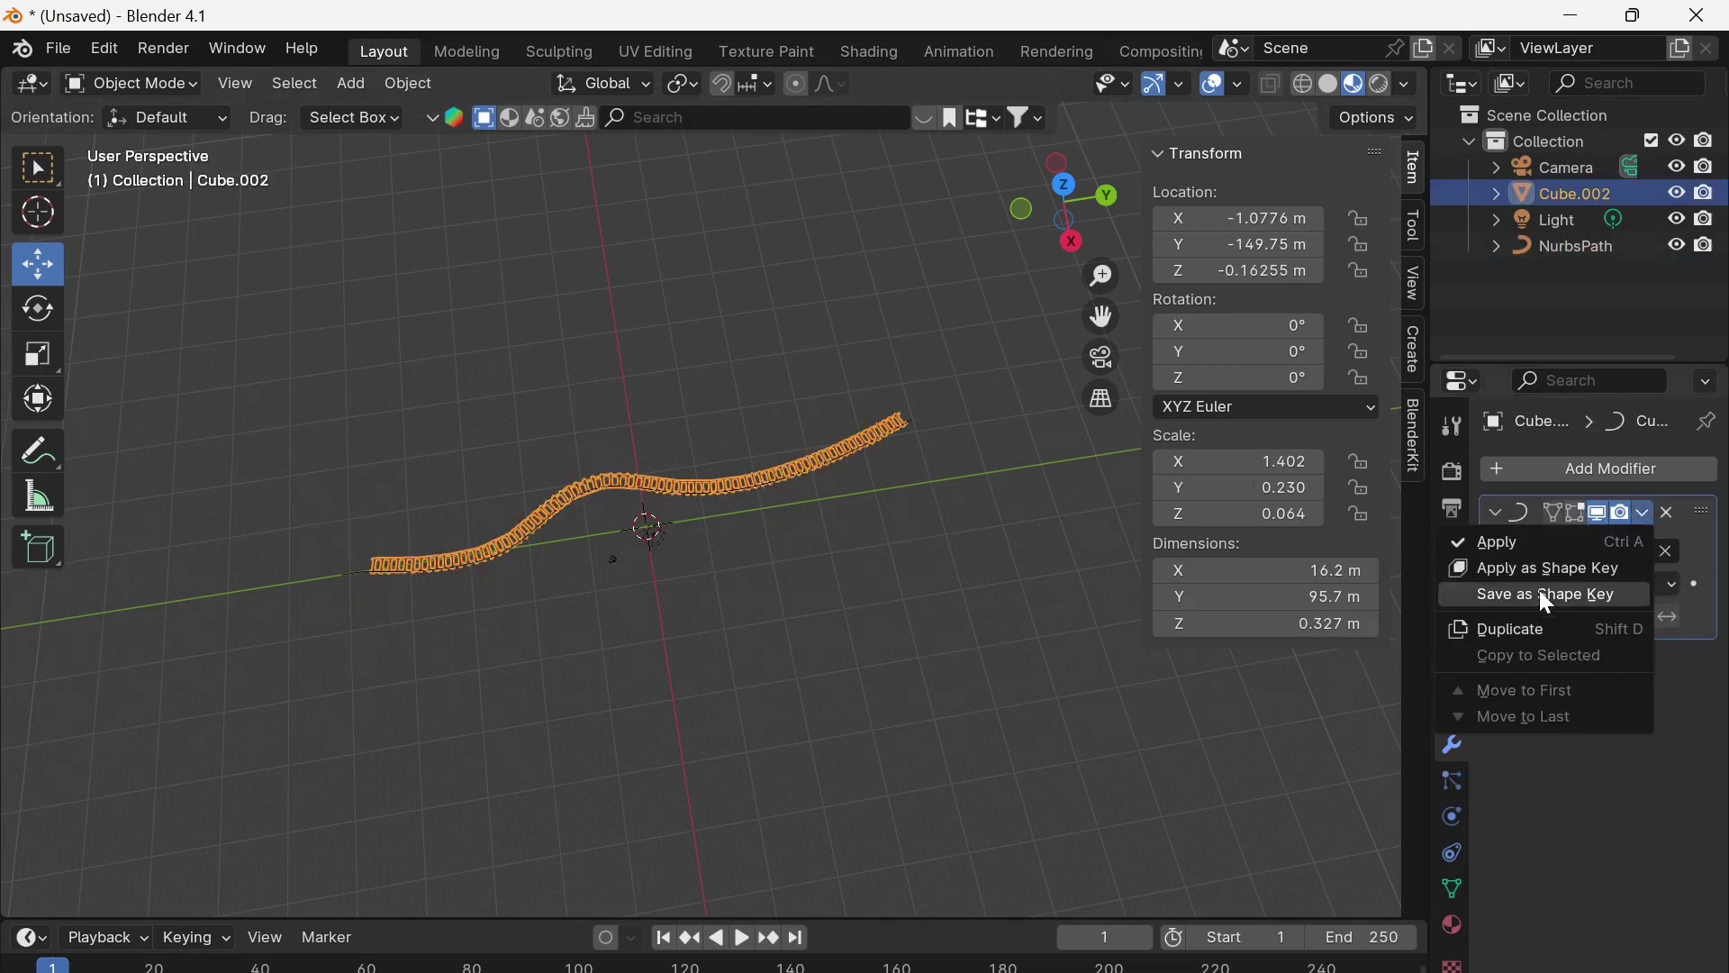
pyautogui.click(1524, 541)
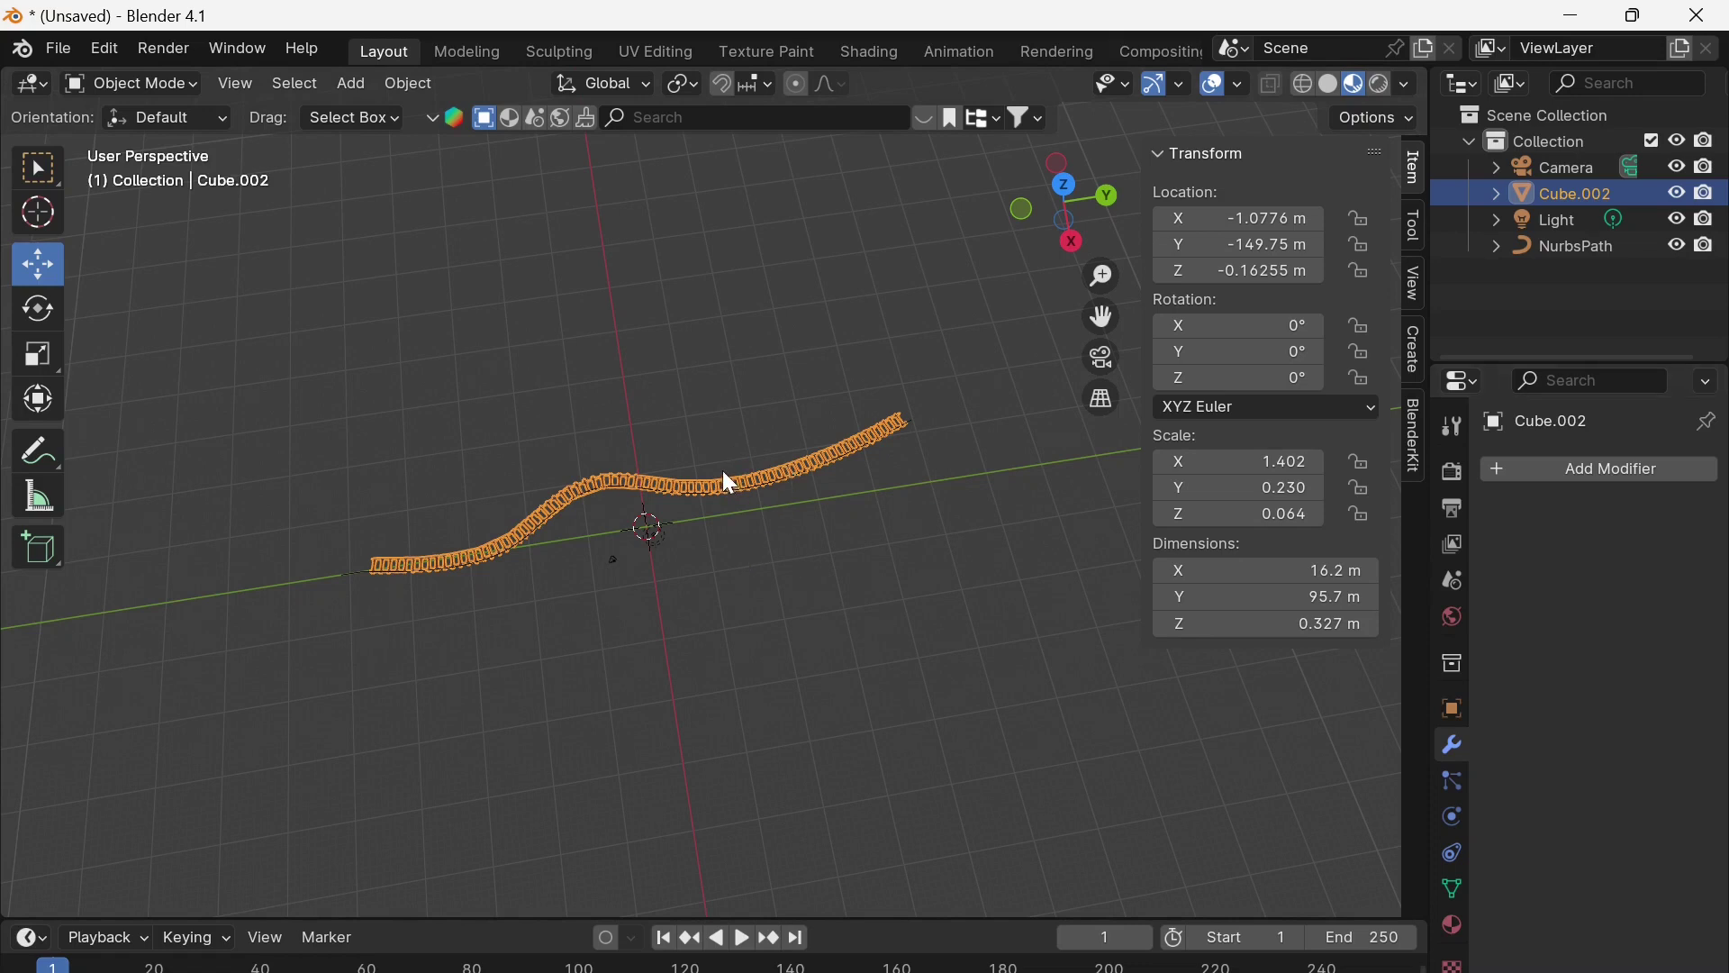
# Move the track clear of the path to about X 18.9 m, Y -148 m, Z -8.9 m, then select the path and reselect the track
pyautogui.moveTo(722, 470); pyautogui.dragTo(751, 596)
pyautogui.moveTo(750, 750); pyautogui.dragTo(725, 484, button='middle')
pyautogui.click(740, 492)
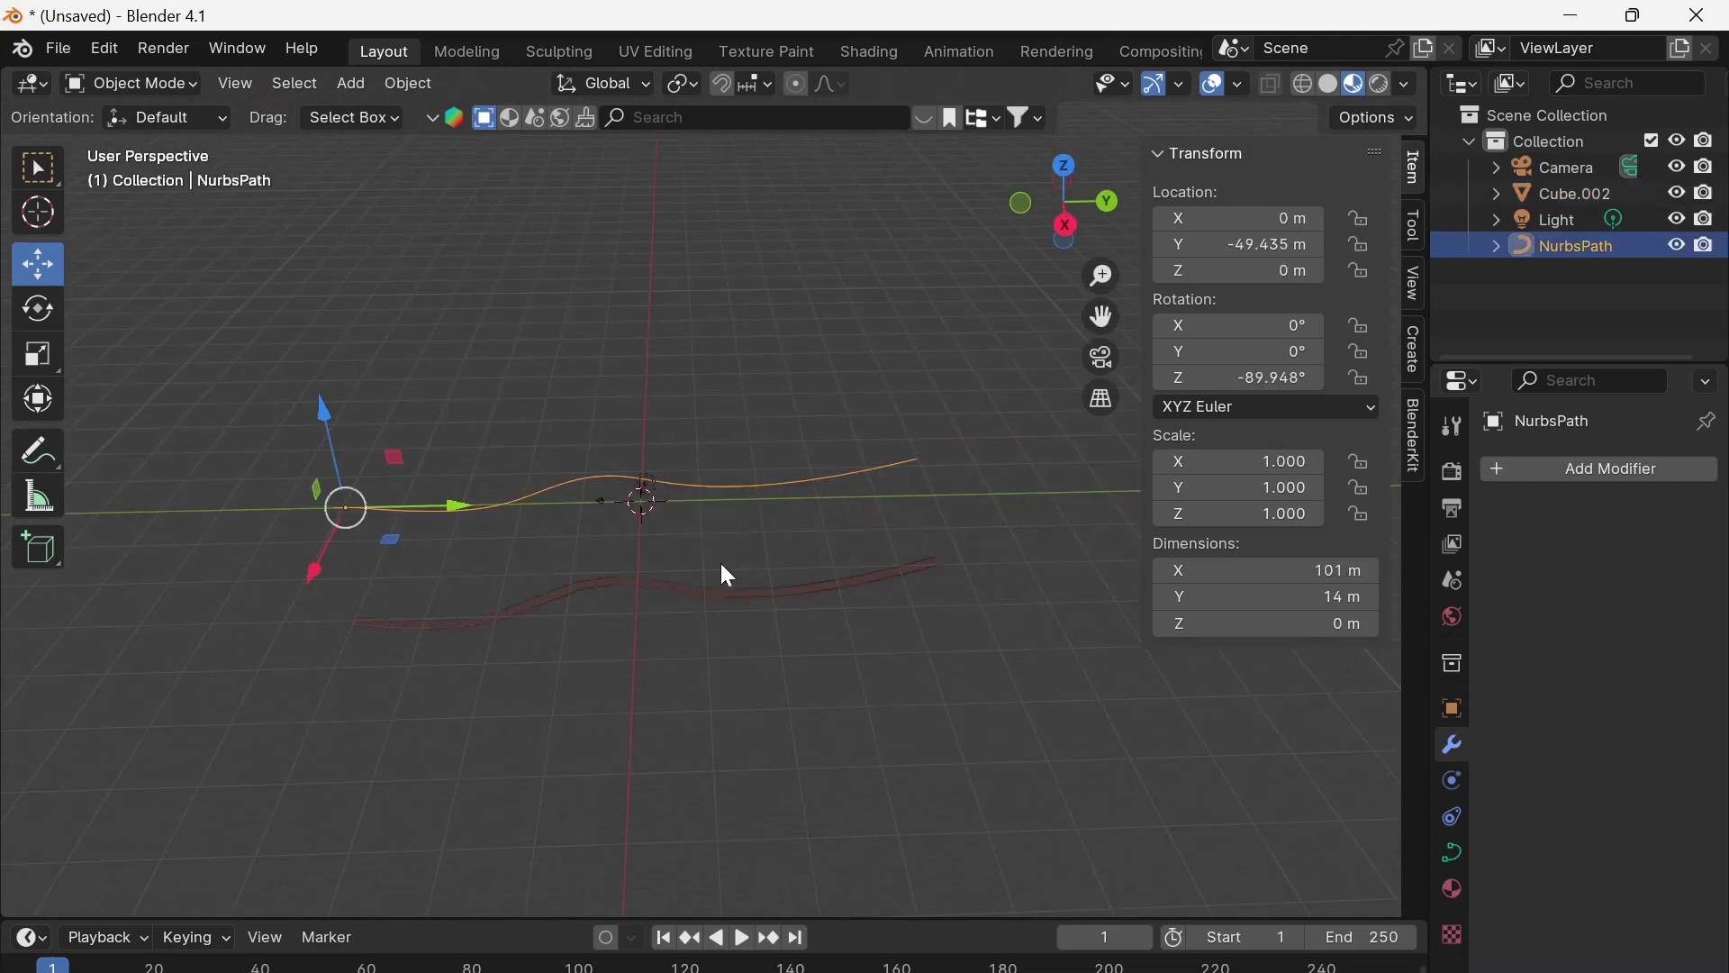
pyautogui.click(726, 599)
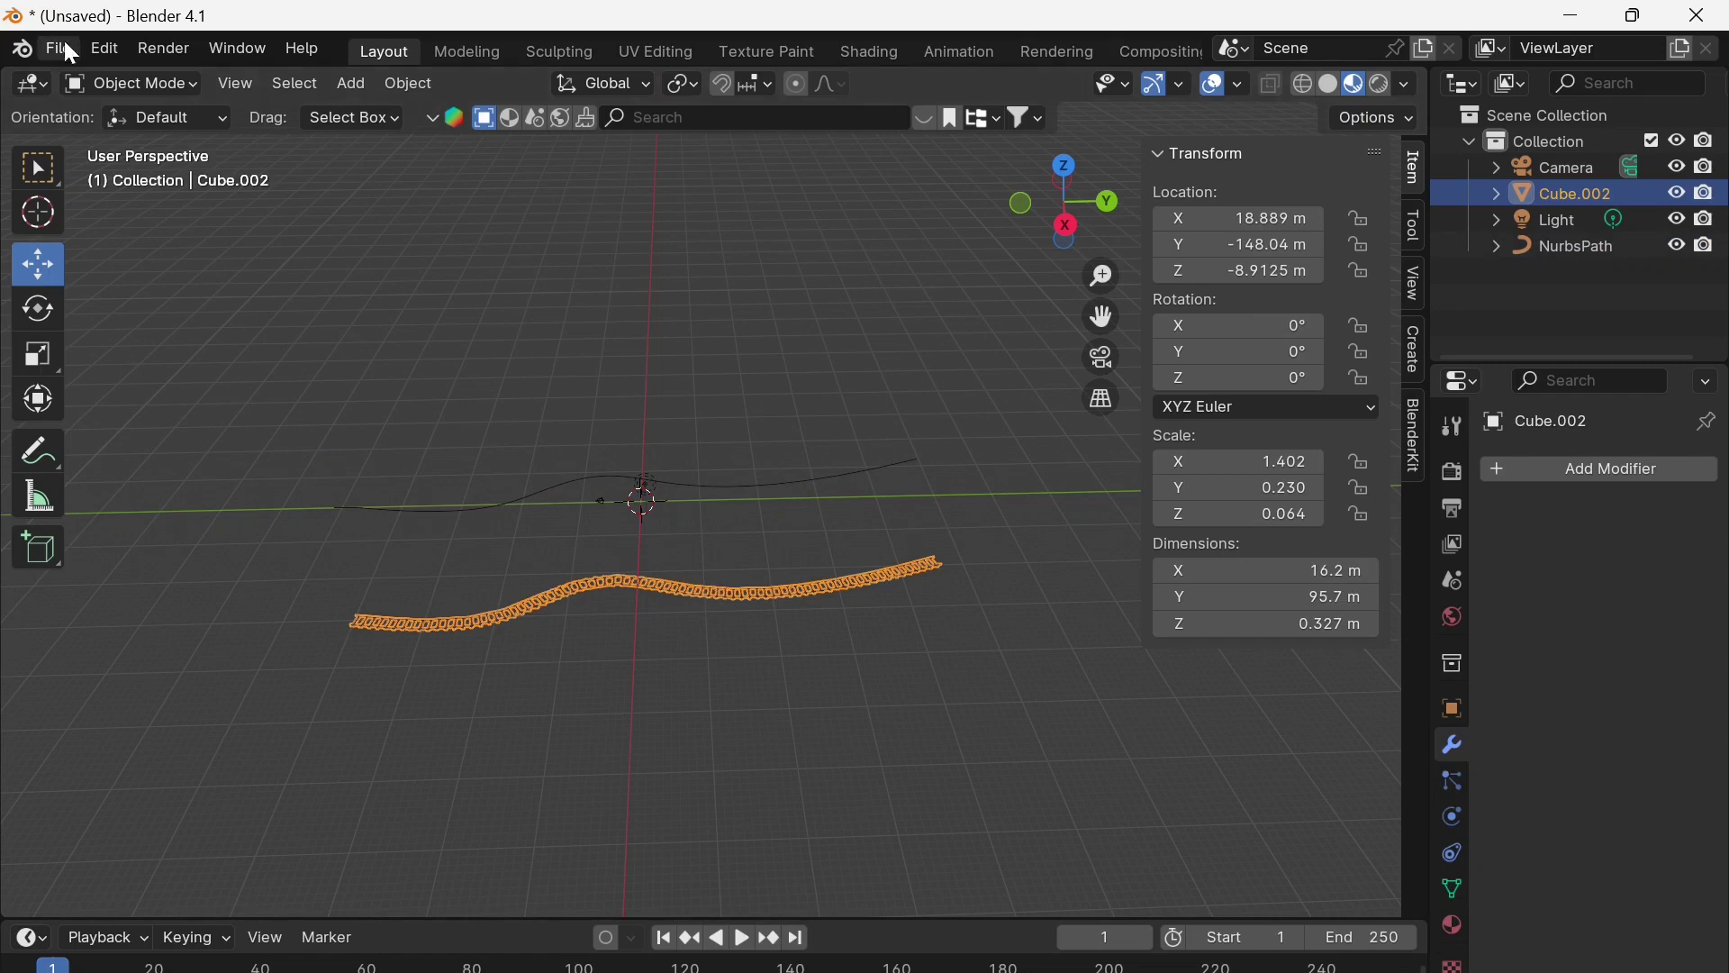
# Revert the scene through the undo history to the state before the Curve modifier was applied, and deselect the track
pyautogui.click(105, 49)
pyautogui.moveTo(163, 141)
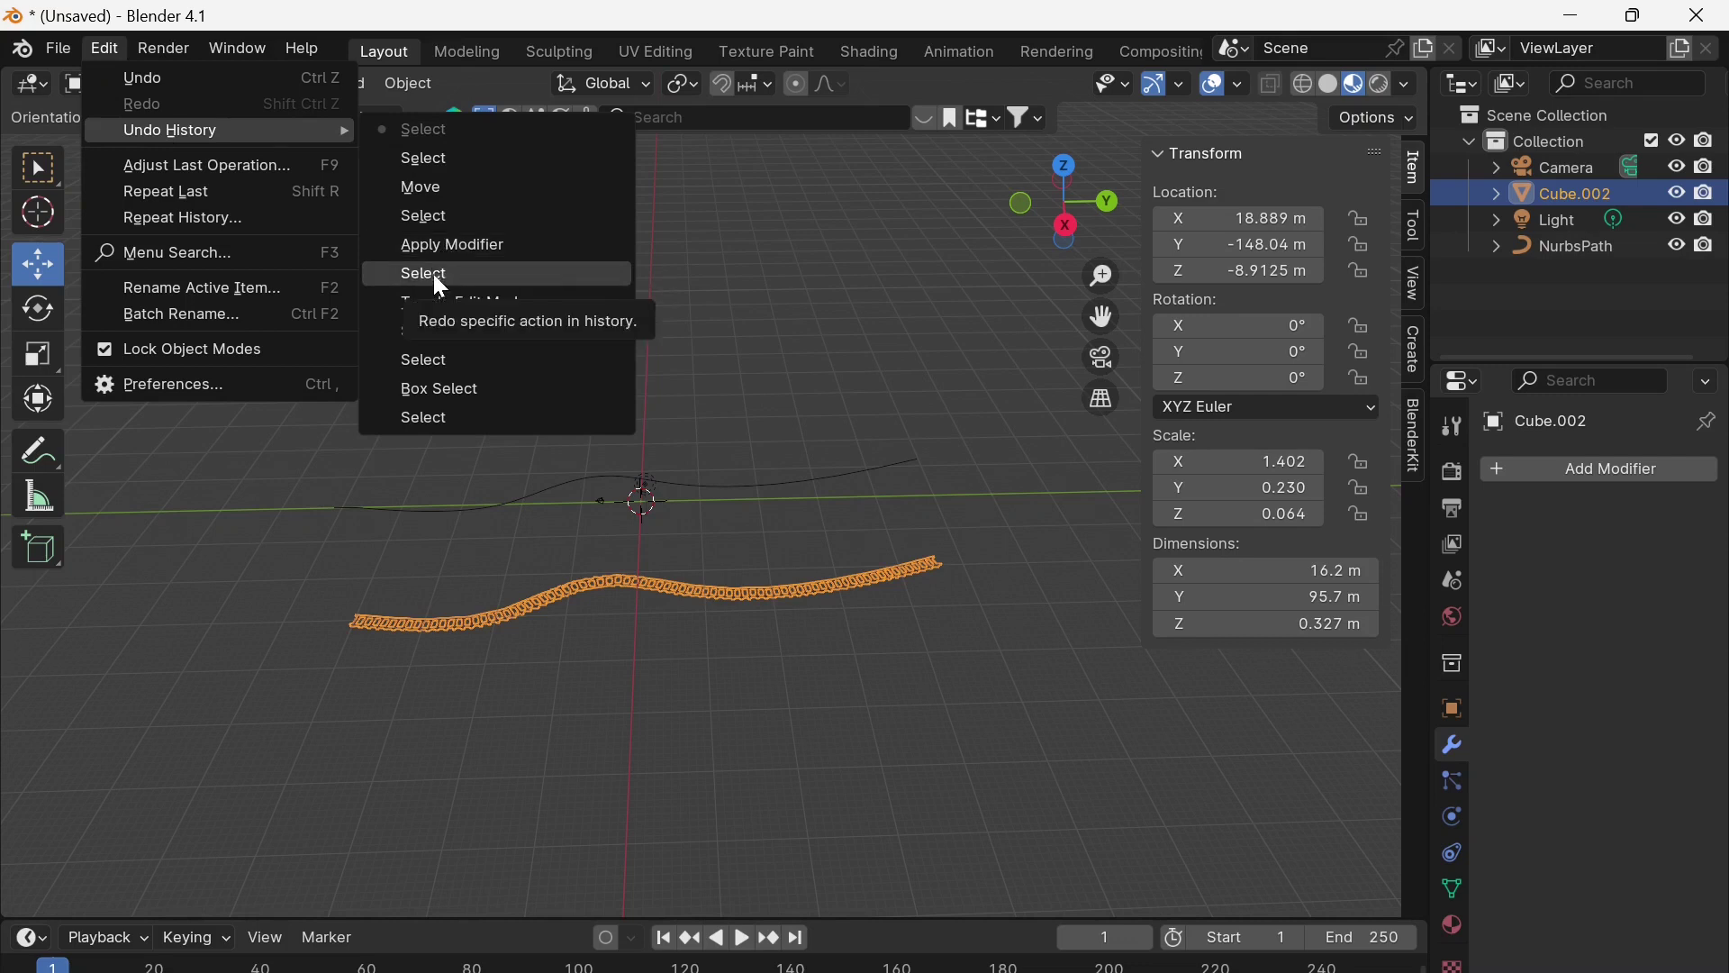
pyautogui.click(135, 78)
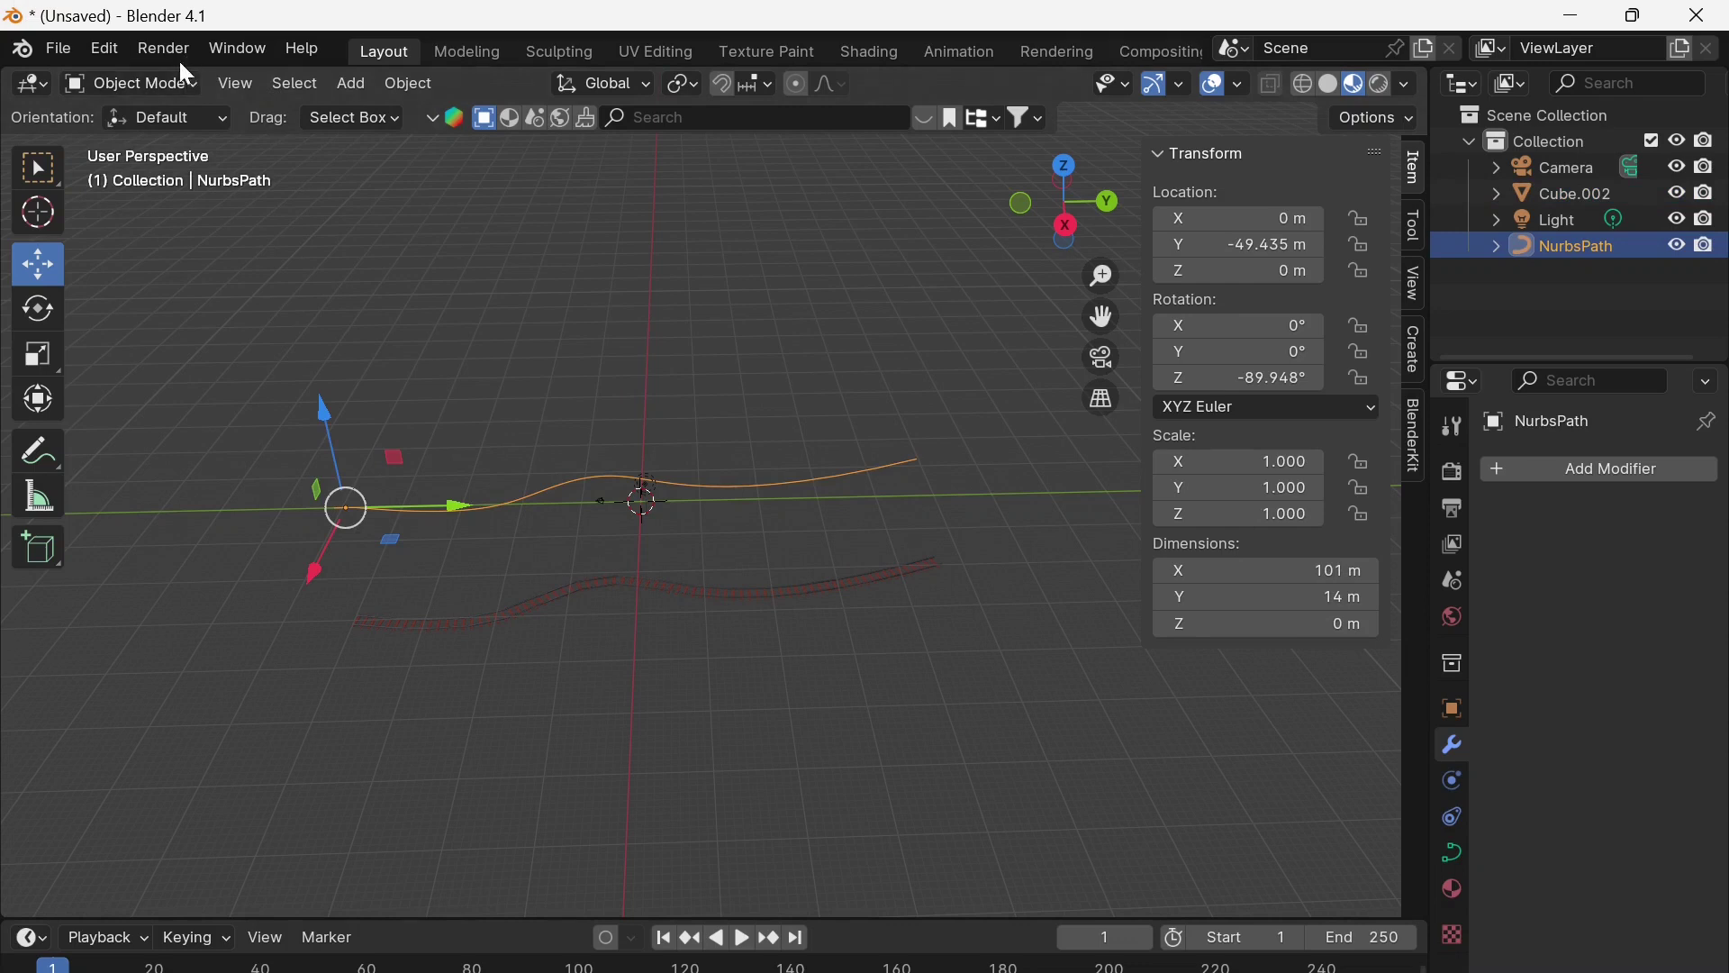
pyautogui.click(114, 56)
pyautogui.moveTo(214, 124)
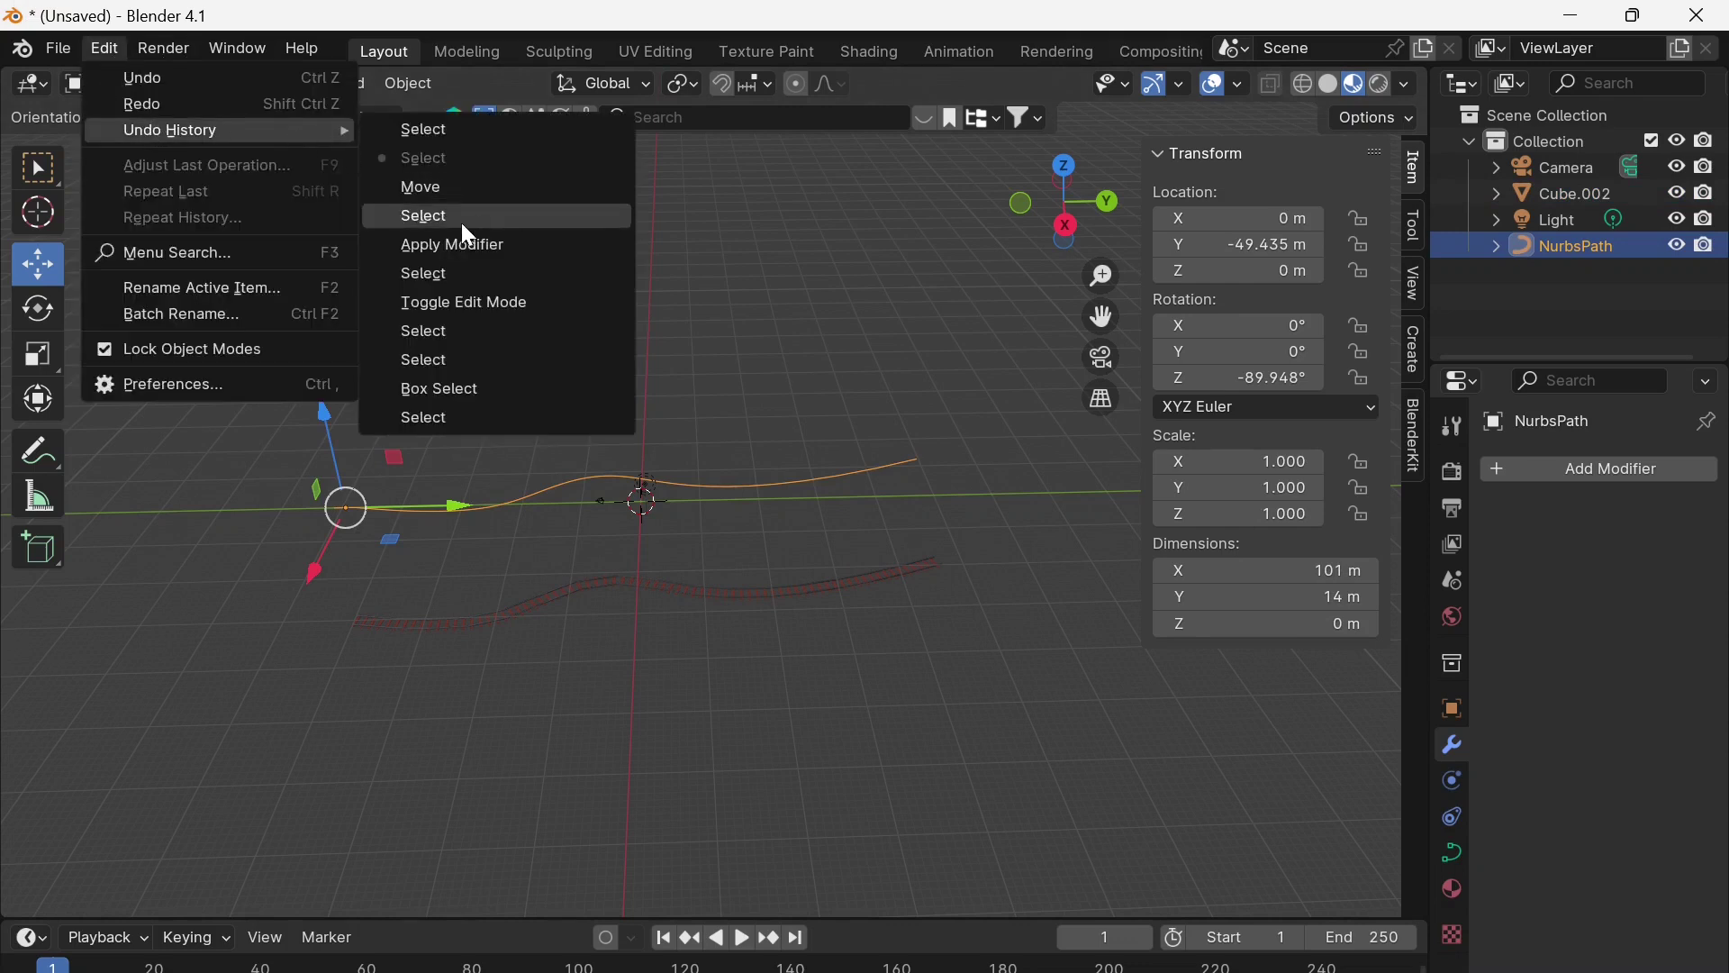
pyautogui.click(428, 278)
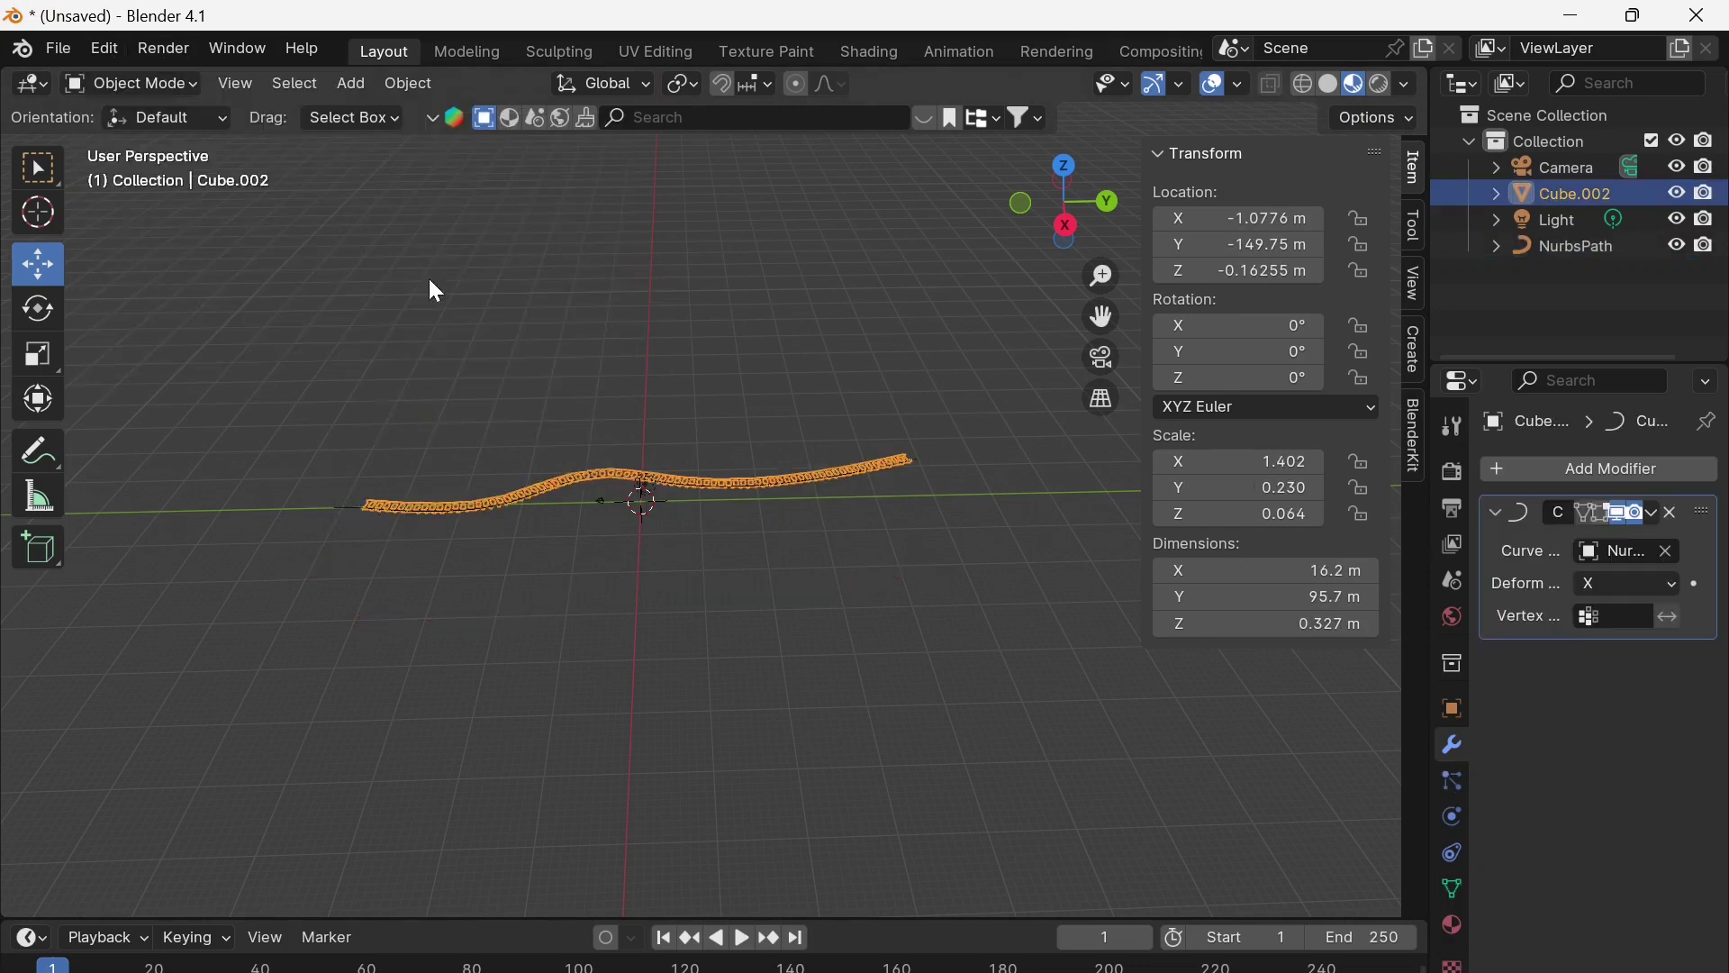
pyautogui.scroll(3, 562, 504)
pyautogui.moveTo(558, 572); pyautogui.dragTo(657, 563, button='middle')
pyautogui.scroll(-3, 478, 582)
pyautogui.click(461, 412)
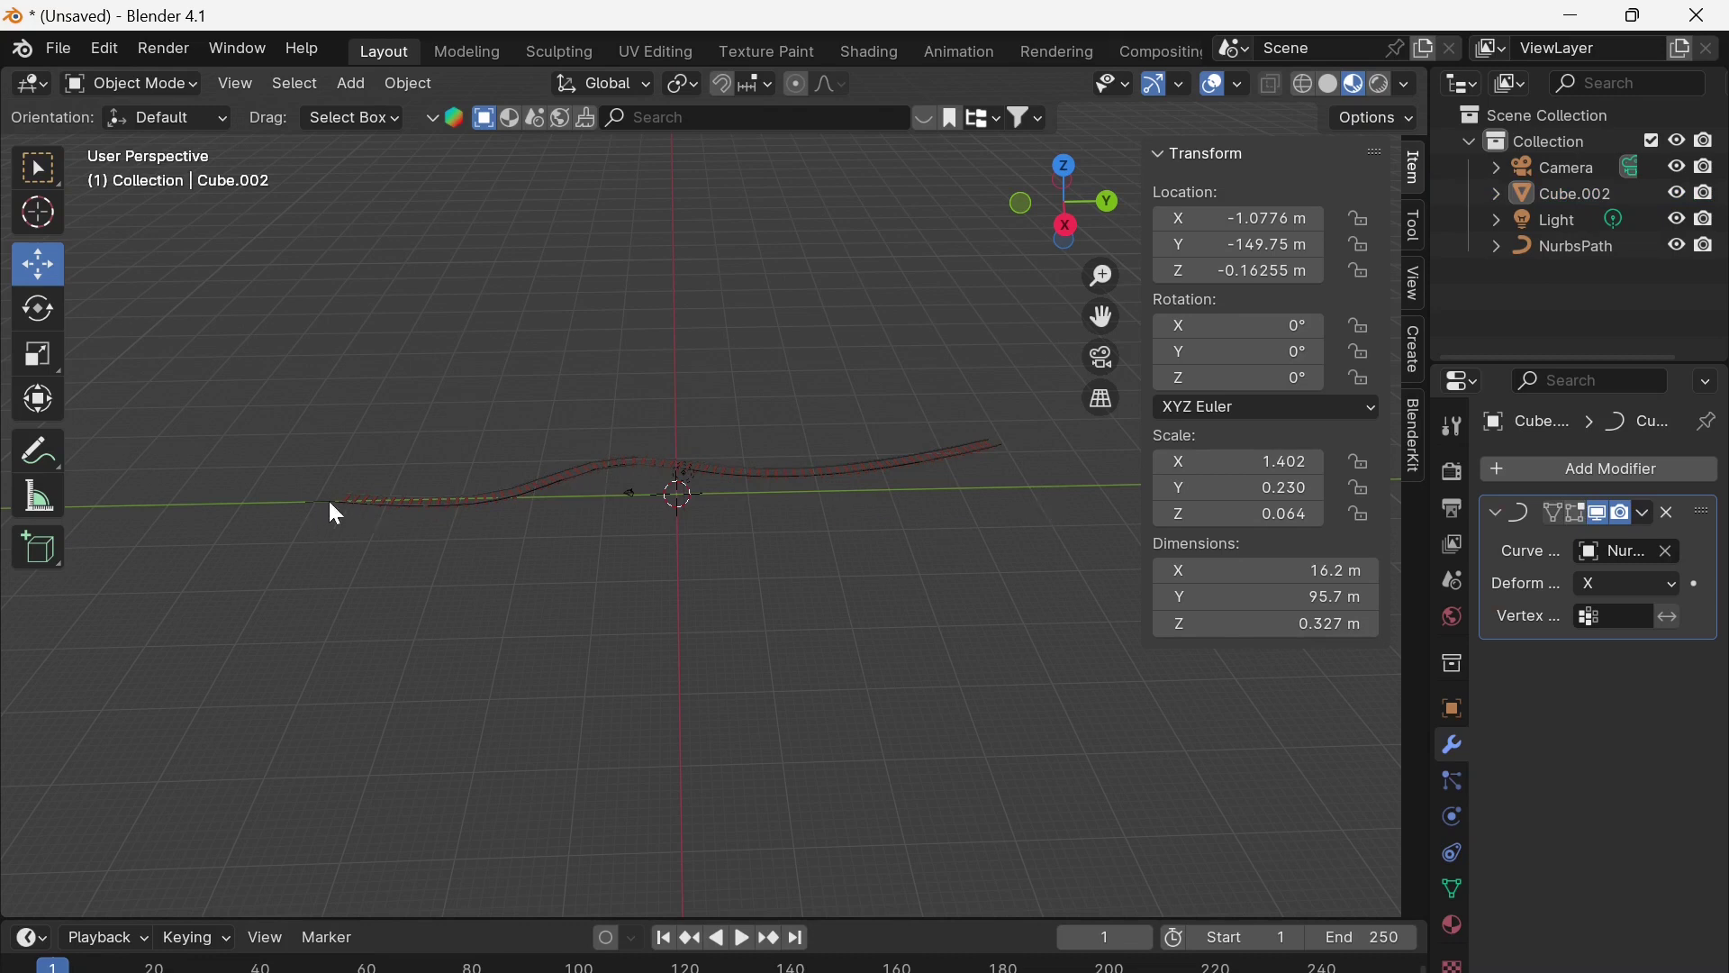
pyautogui.click(342, 83)
pyautogui.moveTo(385, 115)
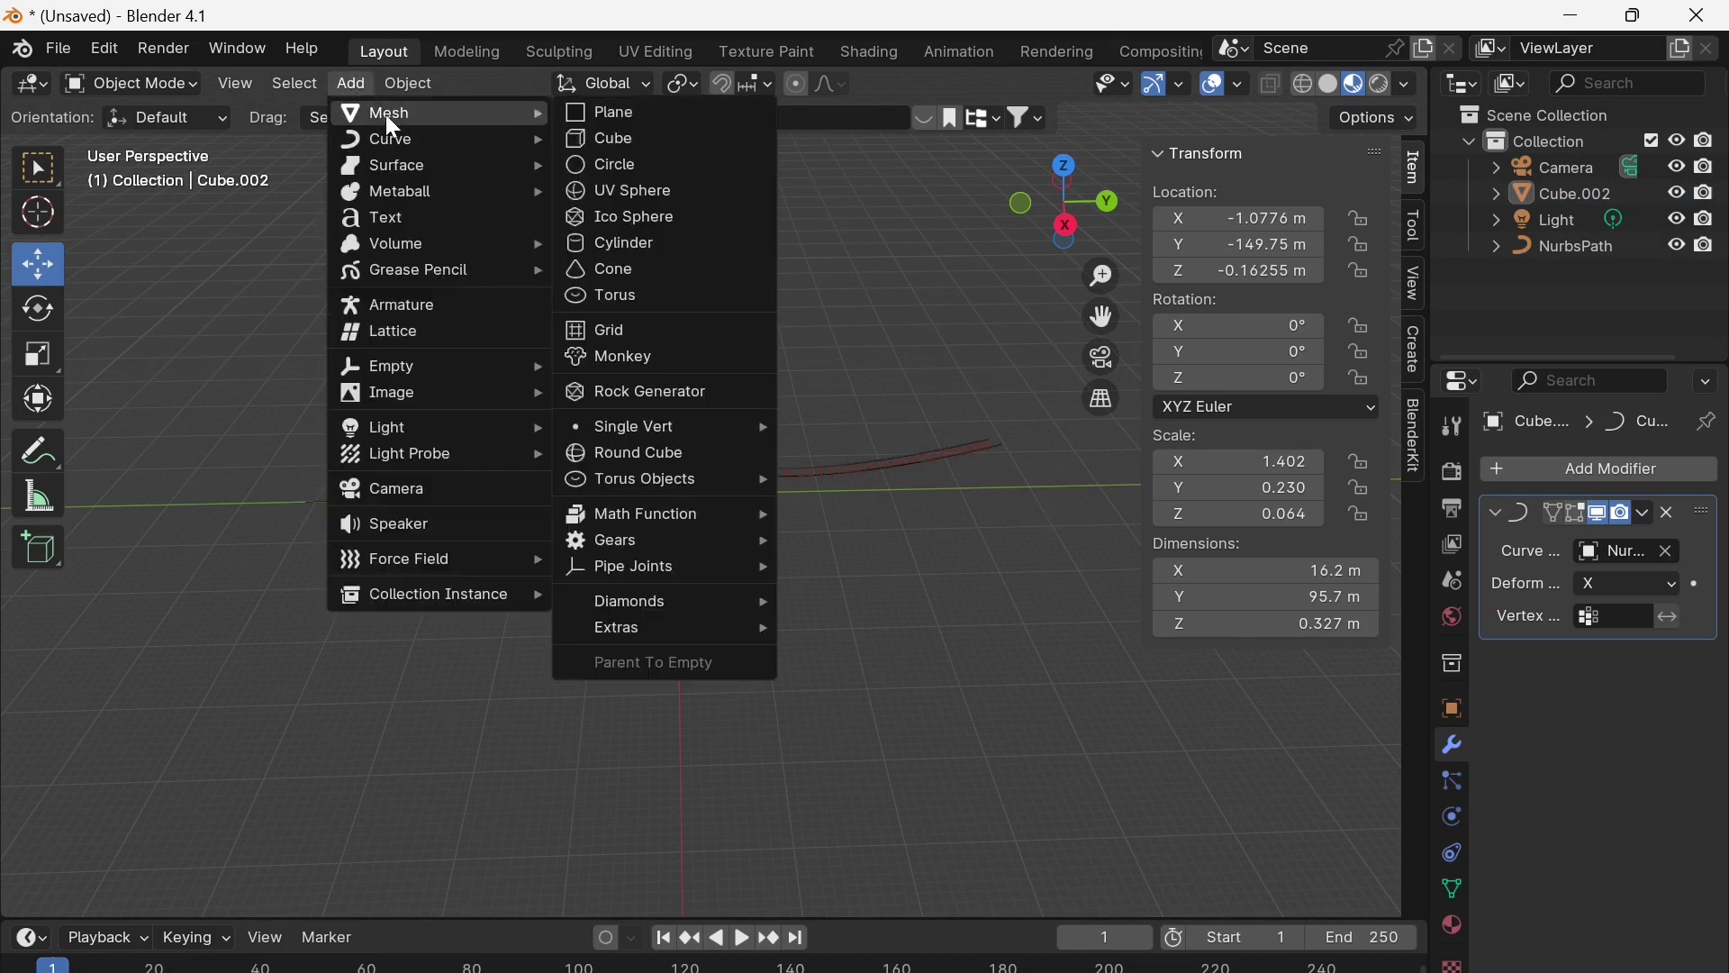
pyautogui.click(630, 117)
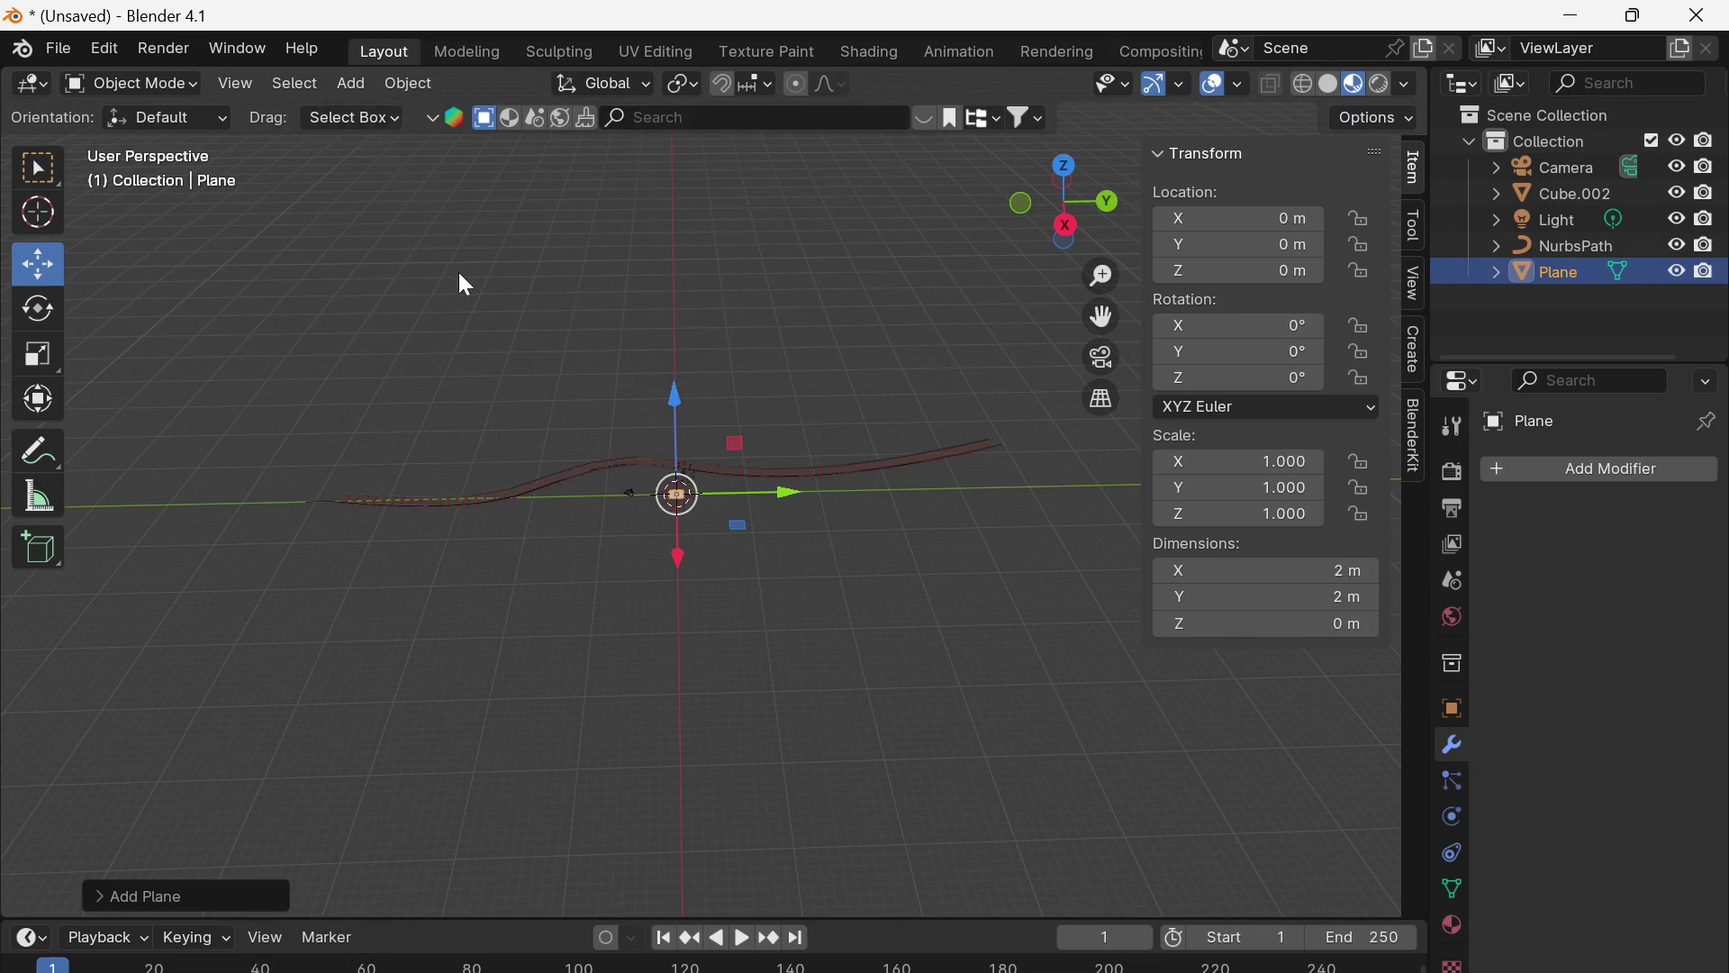
pyautogui.hotkey('ctrl', 'z')
# Add a cube and move it above the track's -Y end, at about Y -44.9 m and Z 7.4 m
pyautogui.click(350, 83)
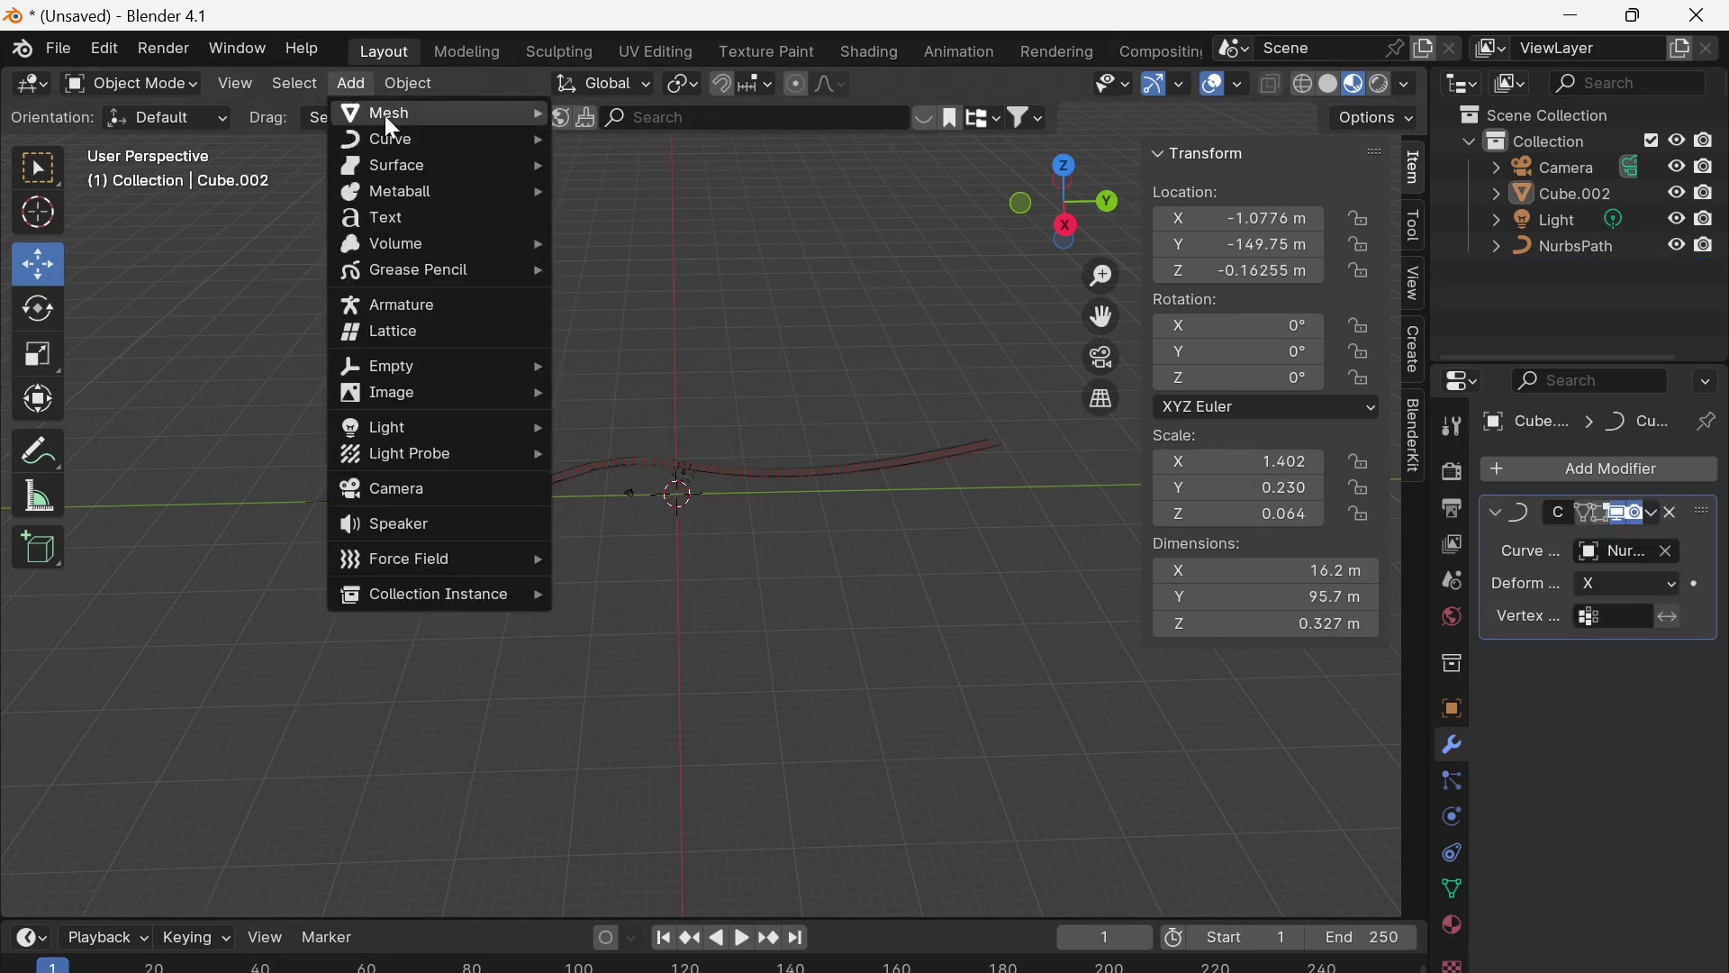
pyautogui.moveTo(392, 117)
pyautogui.click(600, 132)
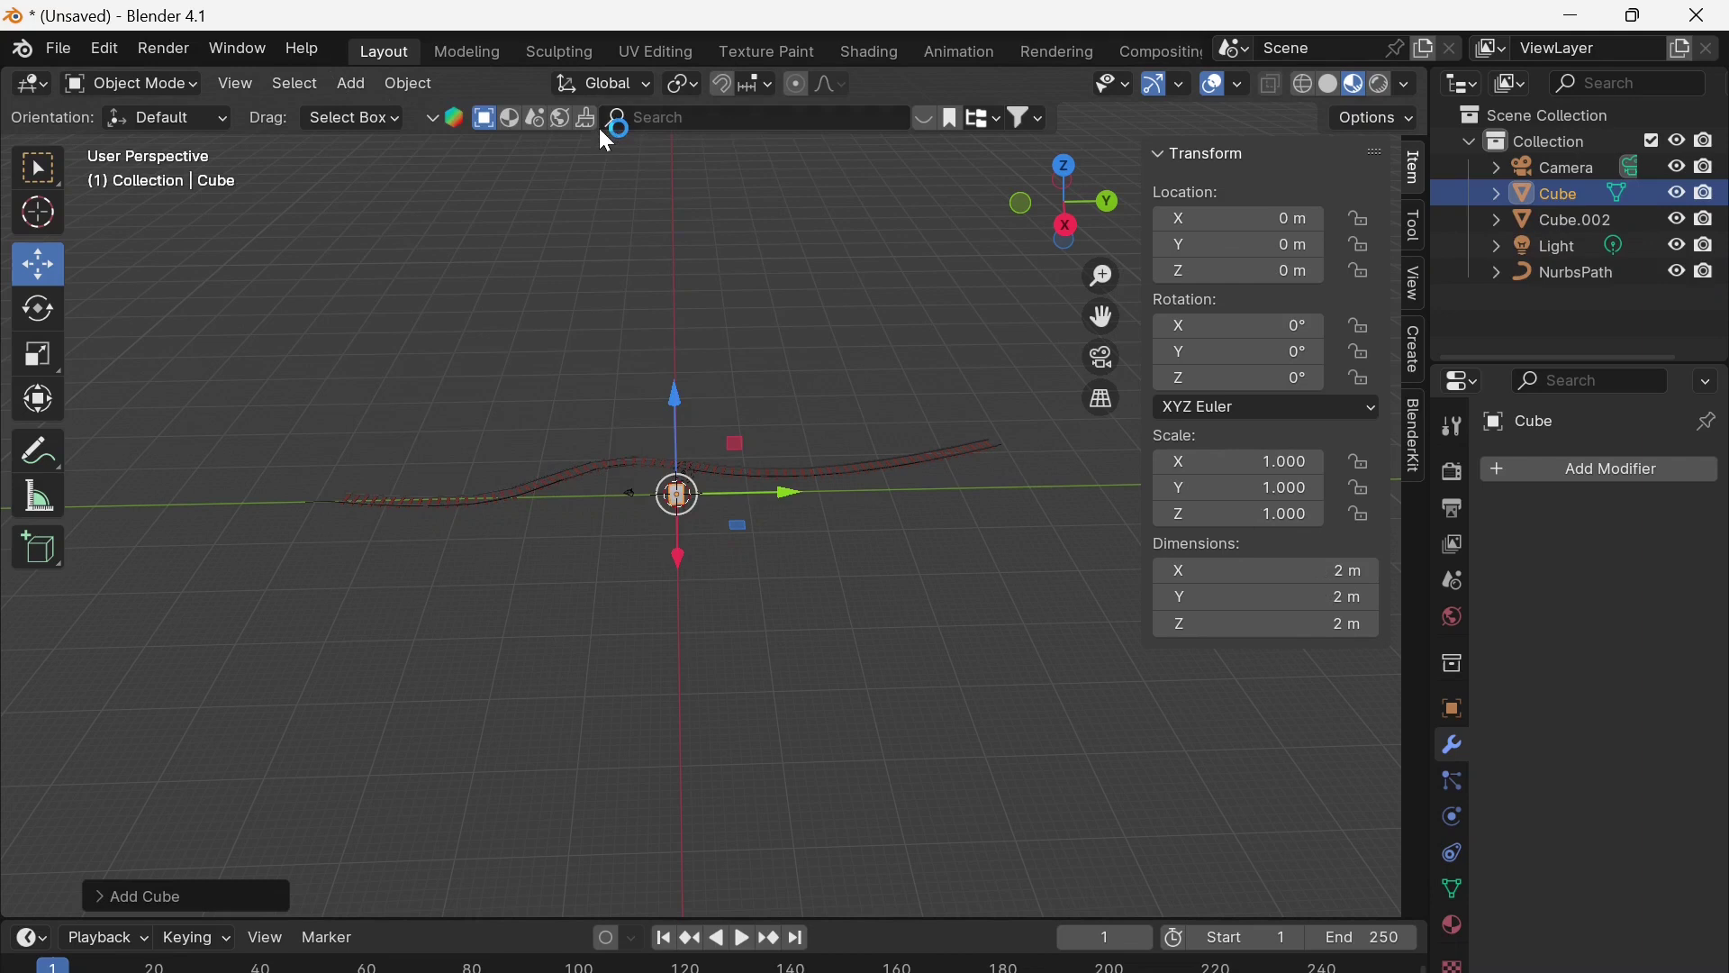
pyautogui.moveTo(678, 396); pyautogui.dragTo(423, 468)
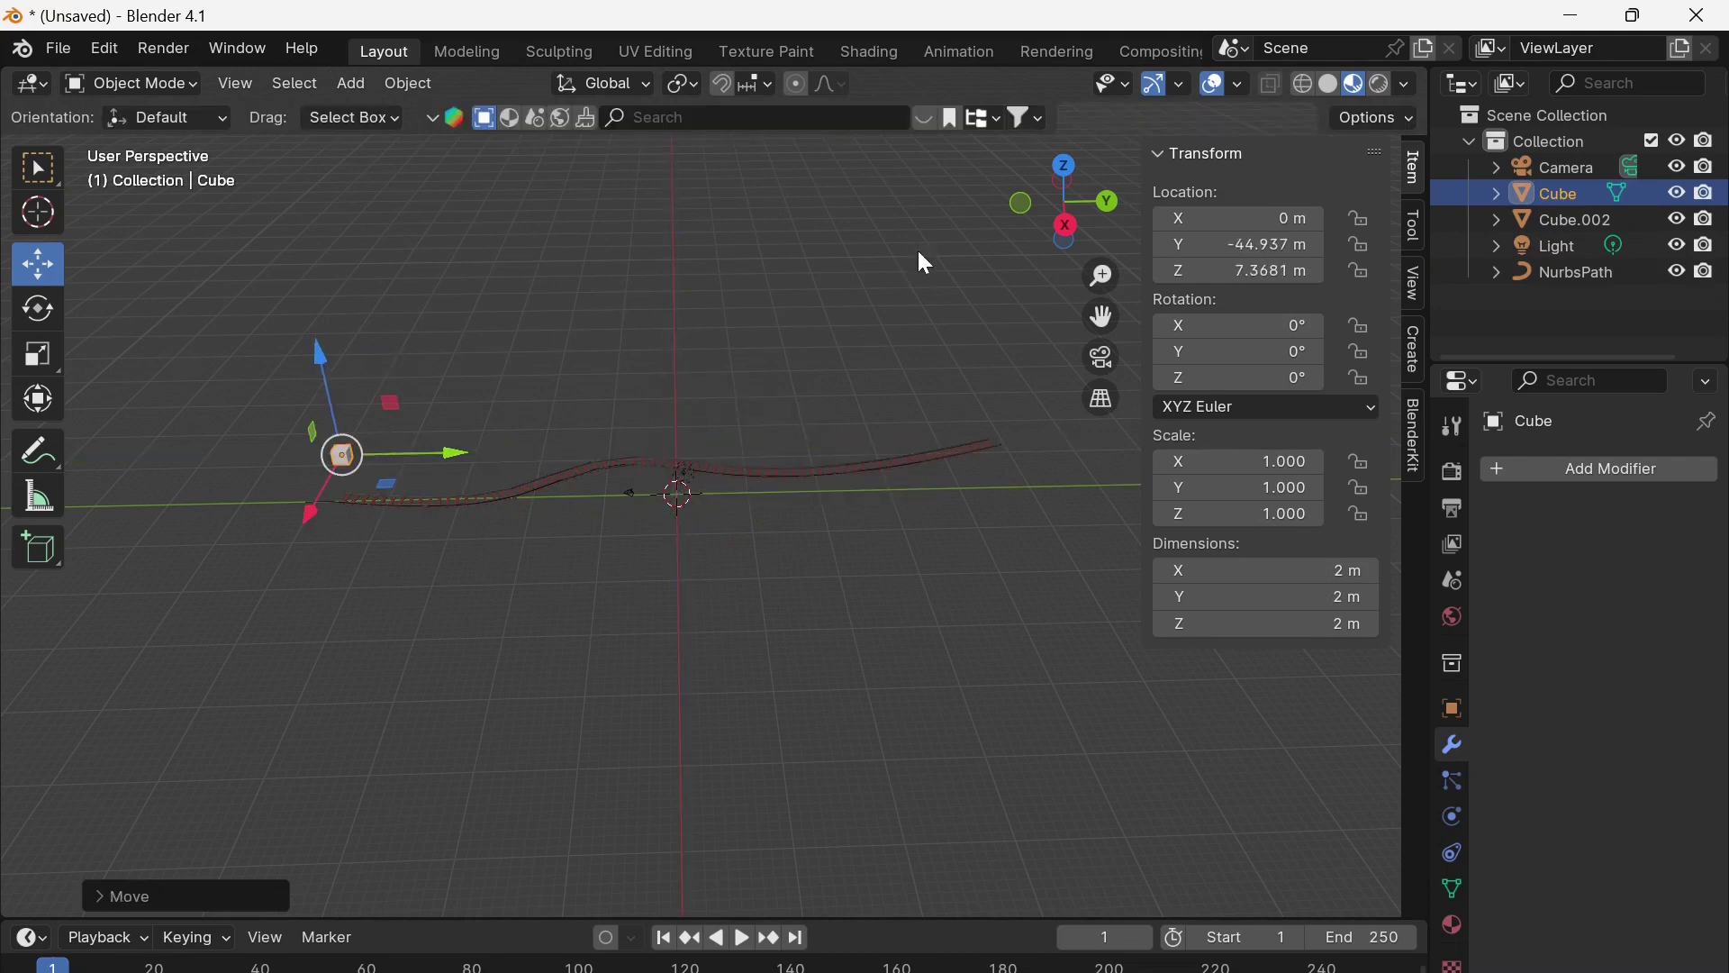
# Shift the cube onto the track's start at about X -0.66 m, Y -47.3 m, and lower it to about Z 1.83 m
pyautogui.click(1063, 166)
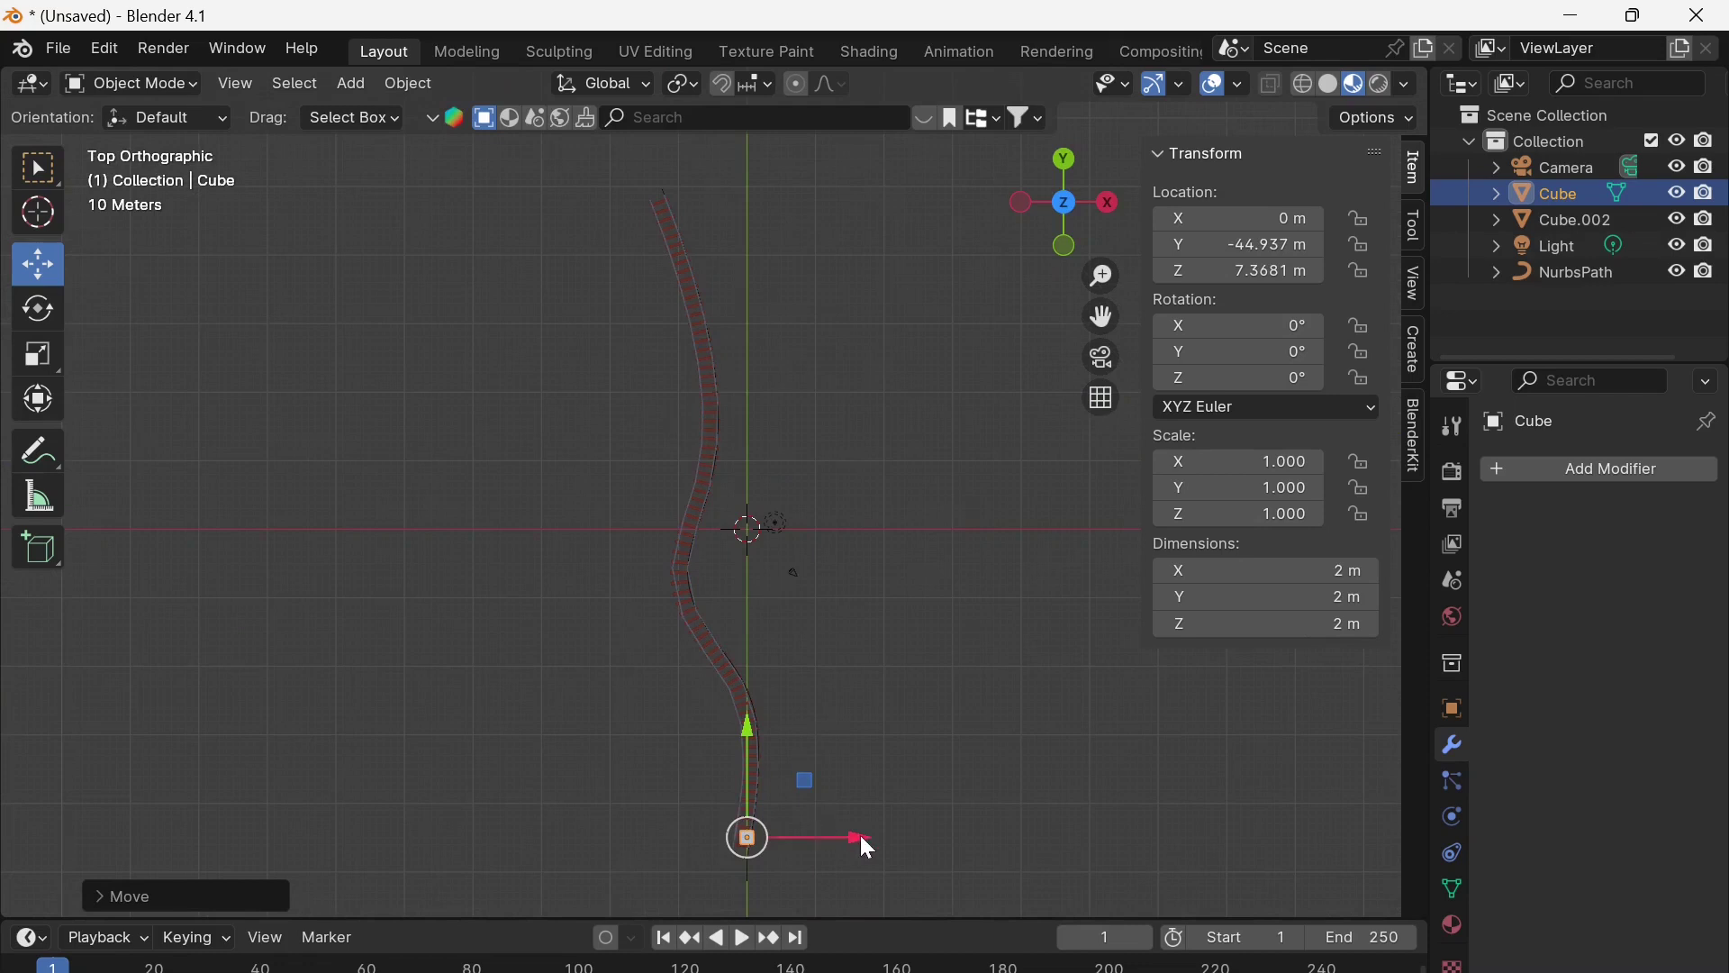
pyautogui.moveTo(861, 837); pyautogui.dragTo(817, 807)
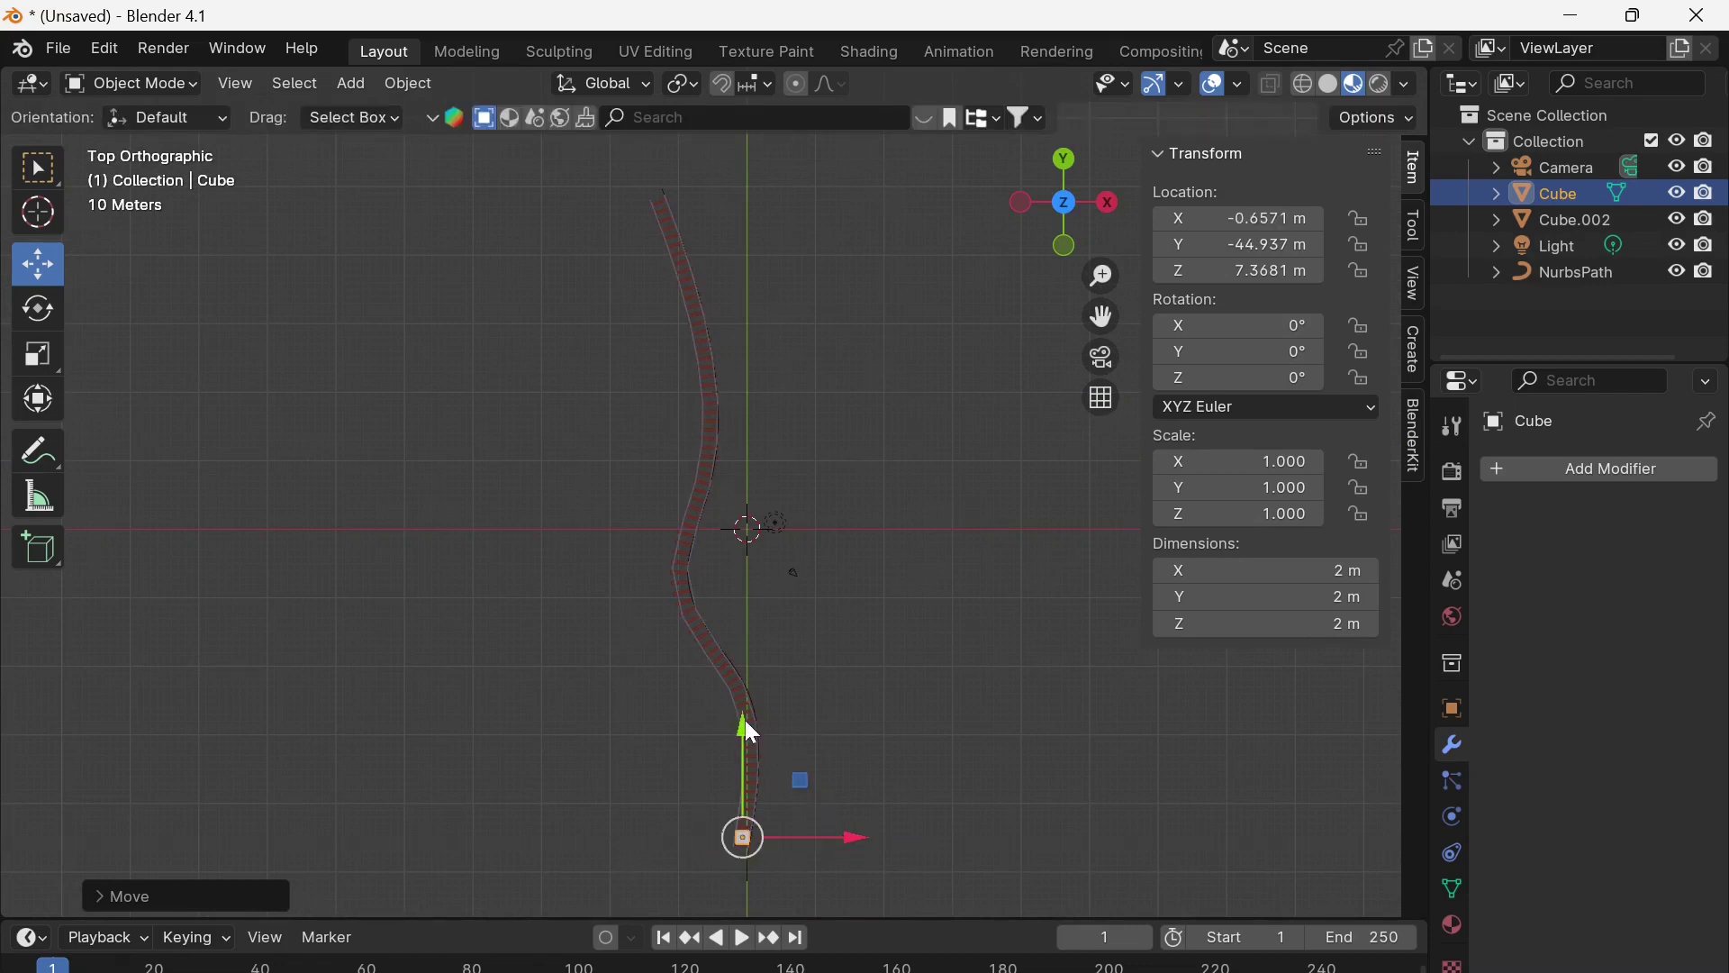
pyautogui.moveTo(752, 731); pyautogui.dragTo(752, 744)
pyautogui.moveTo(895, 767); pyautogui.dragTo(241, 265, button='middle')
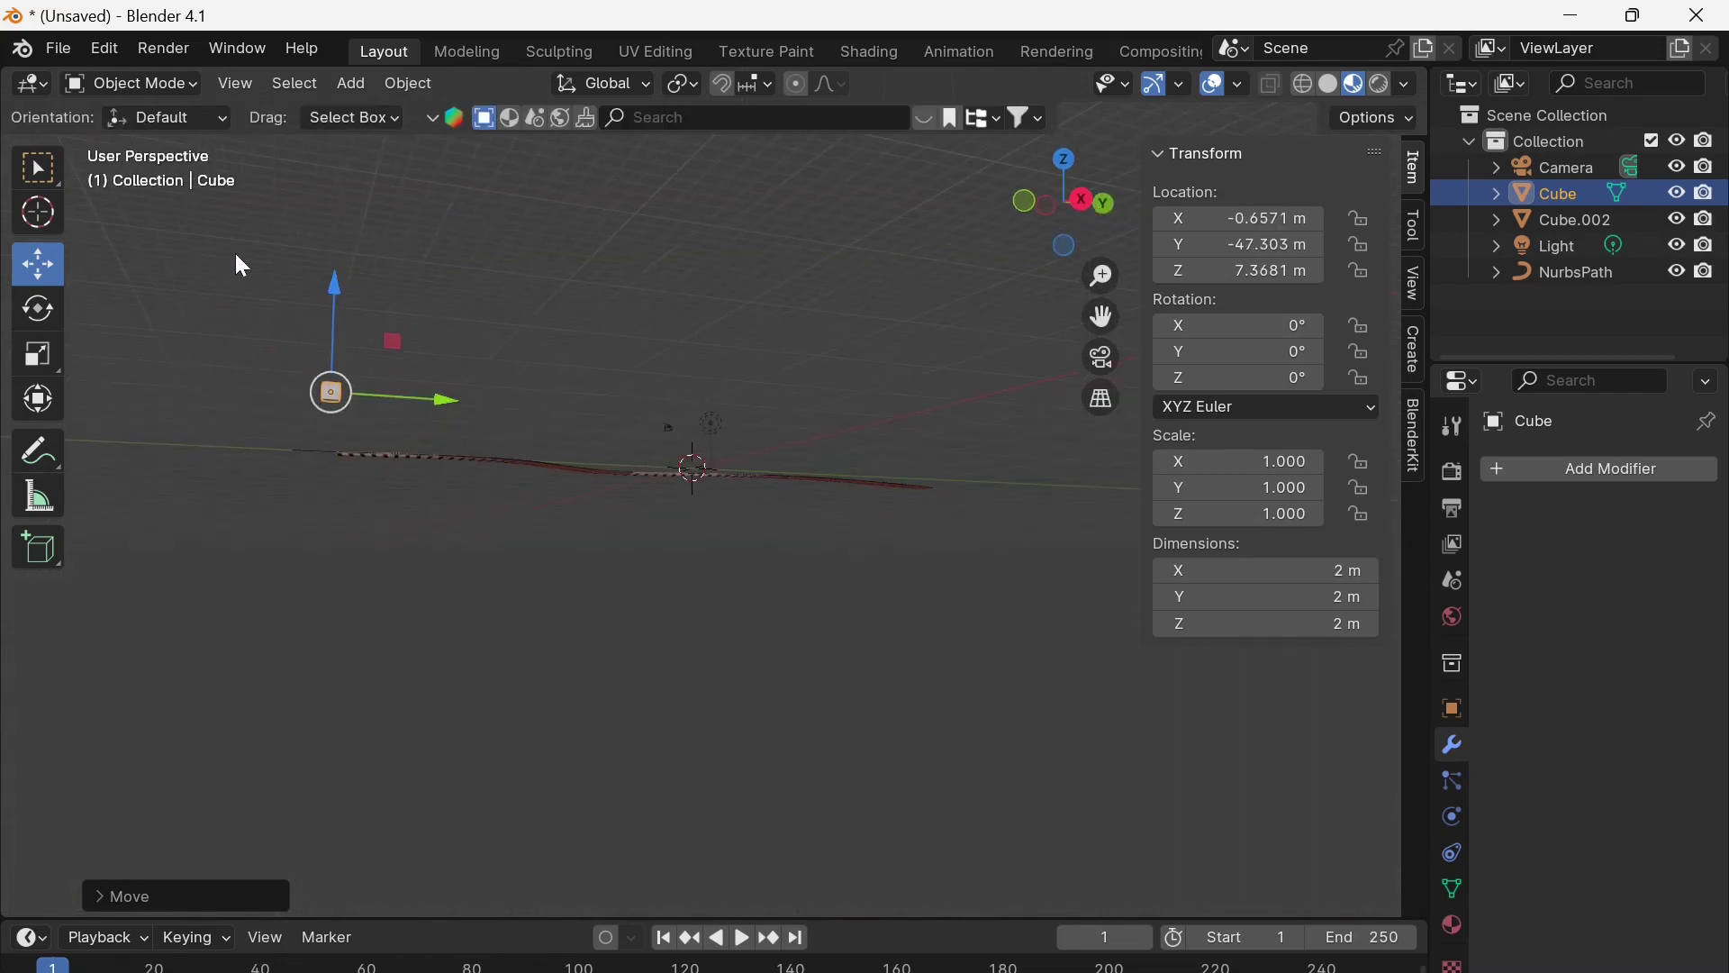
pyautogui.moveTo(332, 290); pyautogui.dragTo(328, 335)
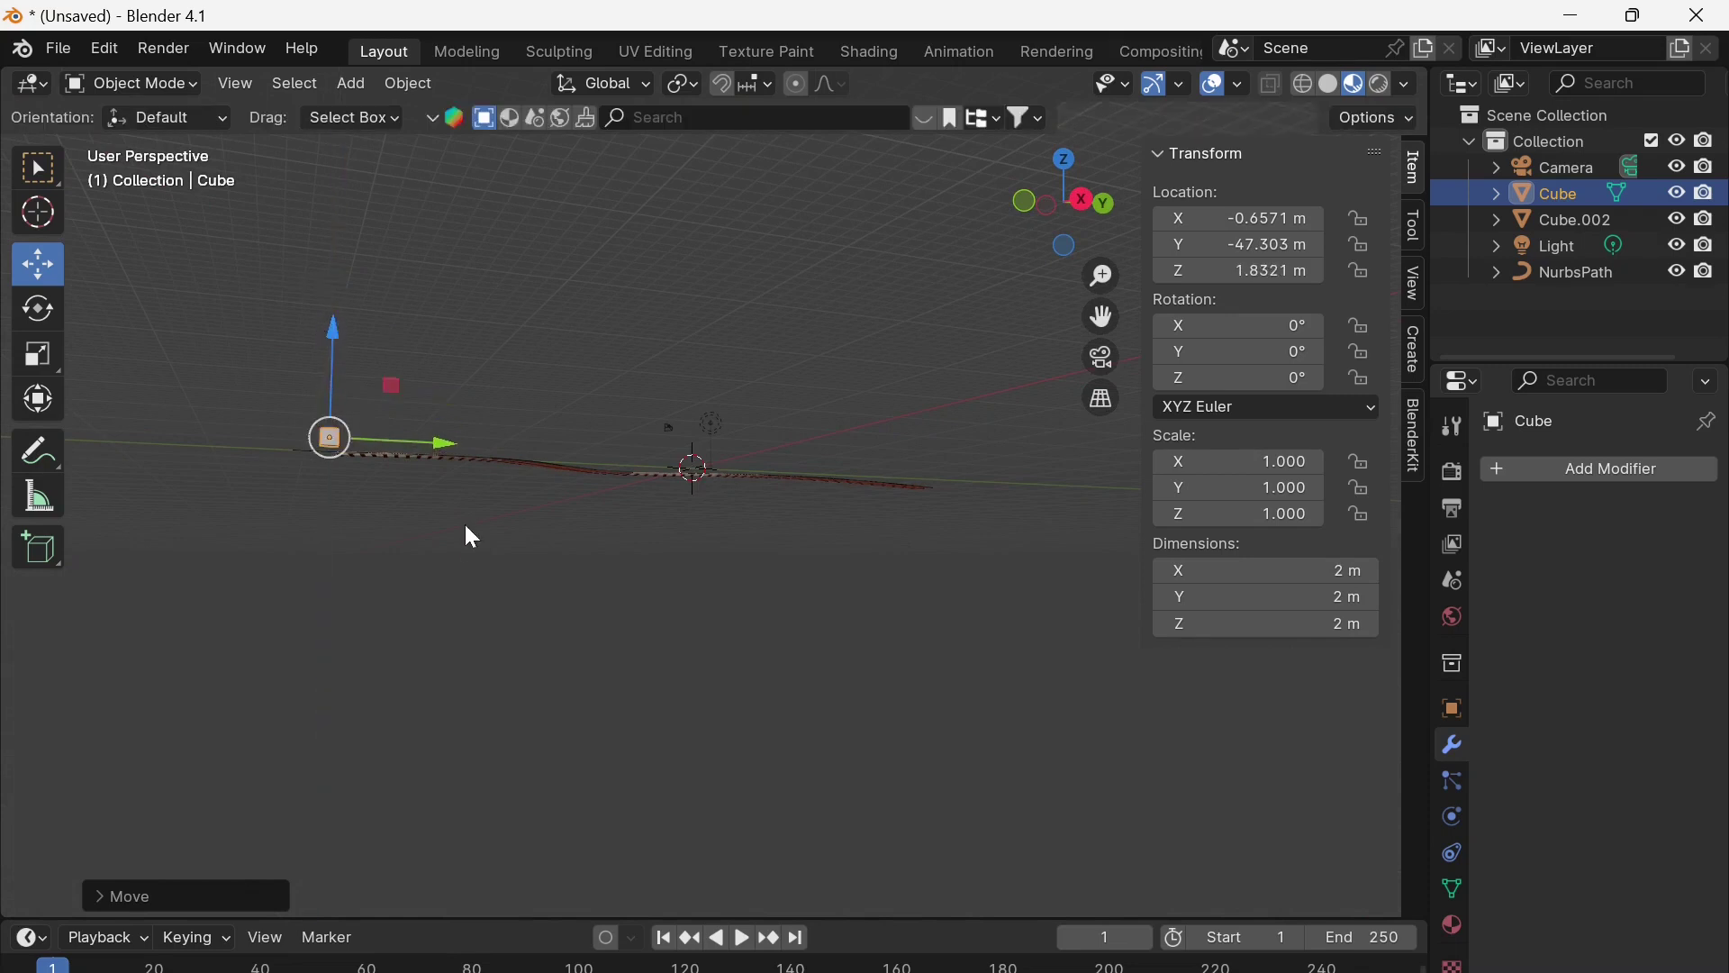
pyautogui.moveTo(467, 533); pyautogui.dragTo(357, 526, button='middle')
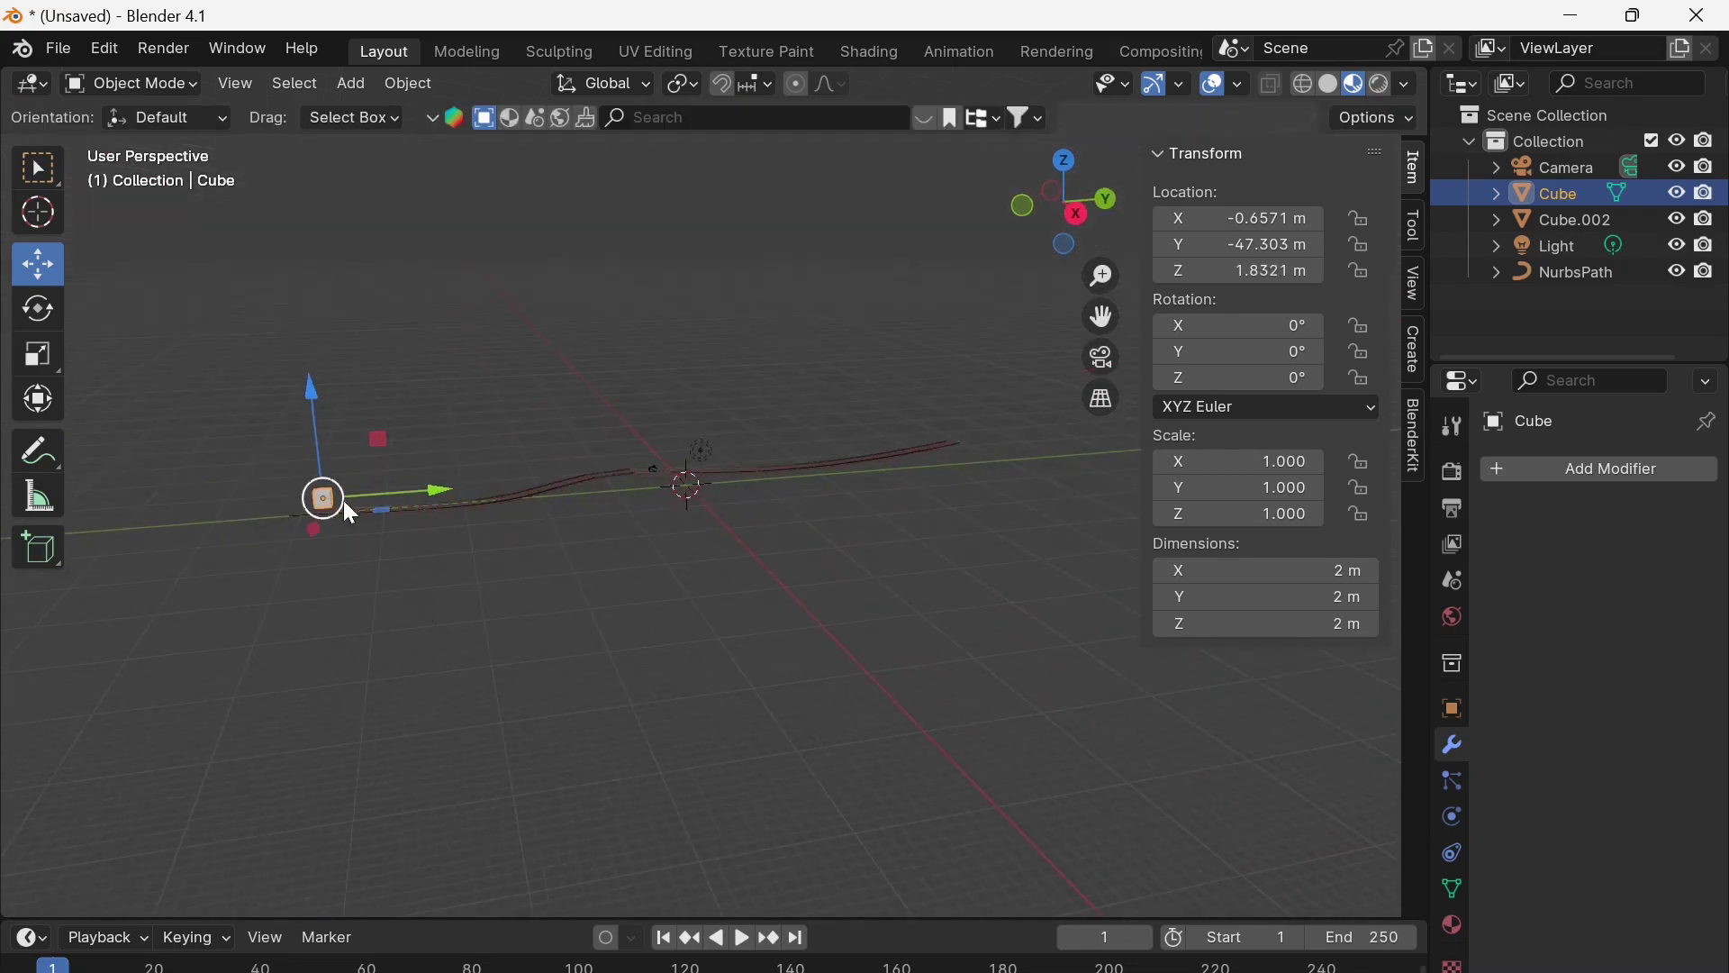
# Add a Clamp To object constraint to the cube with NurbsPath as its target
pyautogui.click(1456, 857)
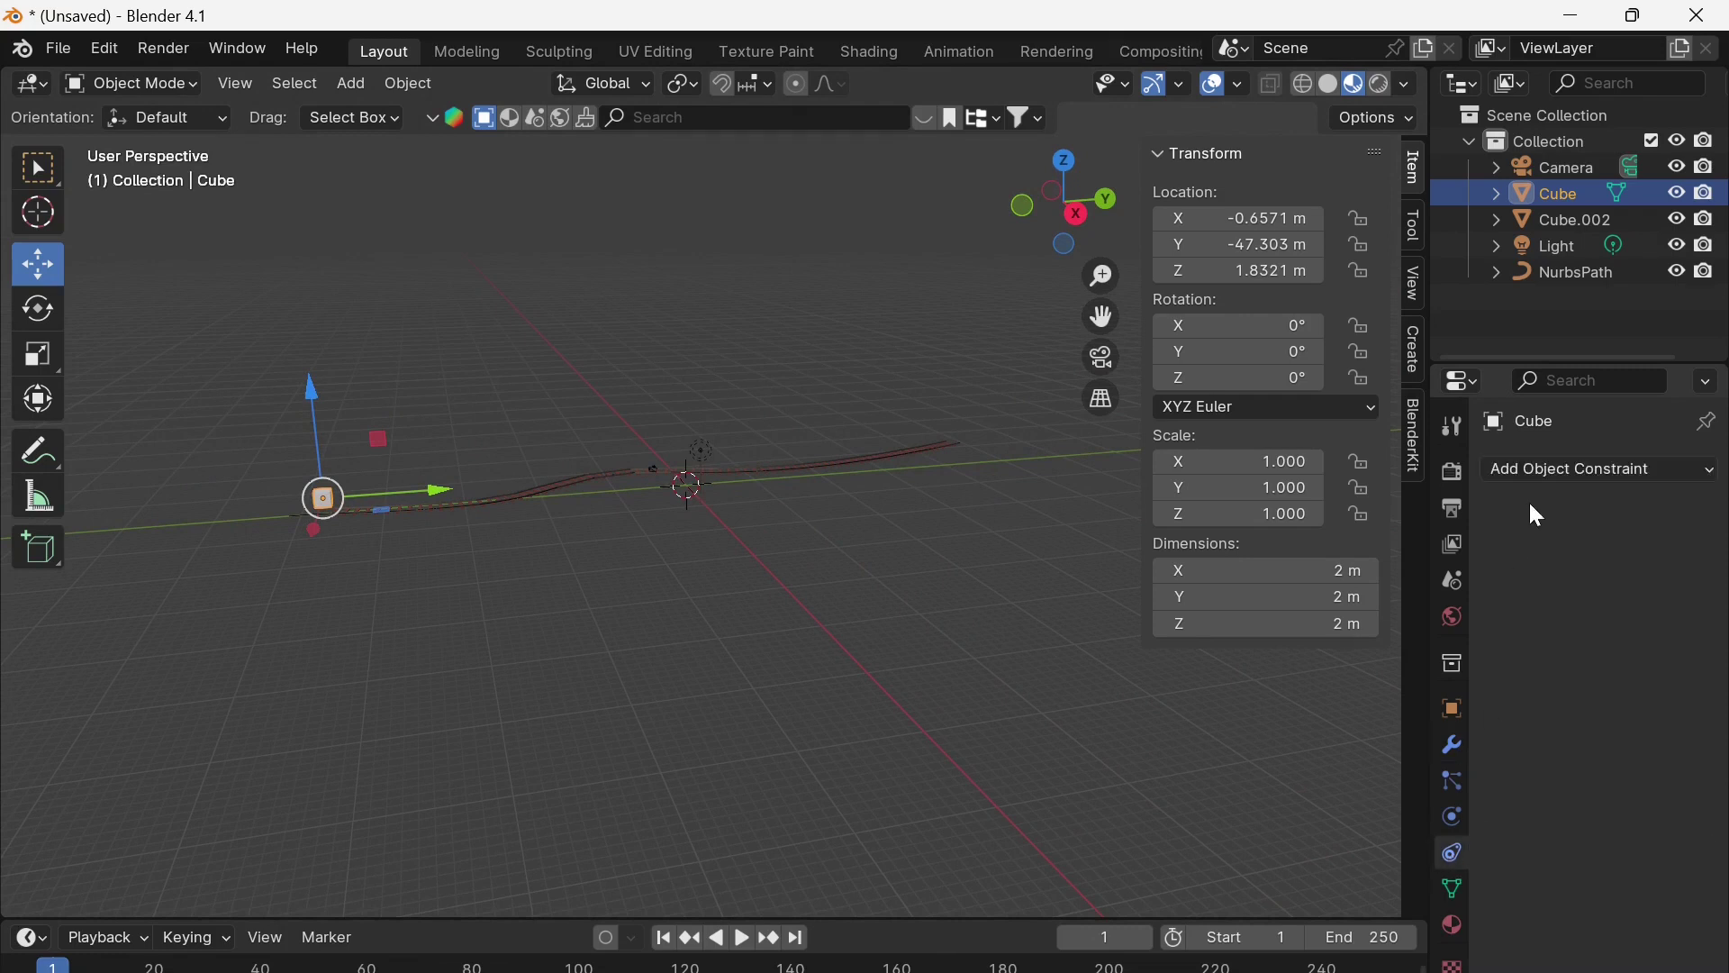
pyautogui.click(1579, 472)
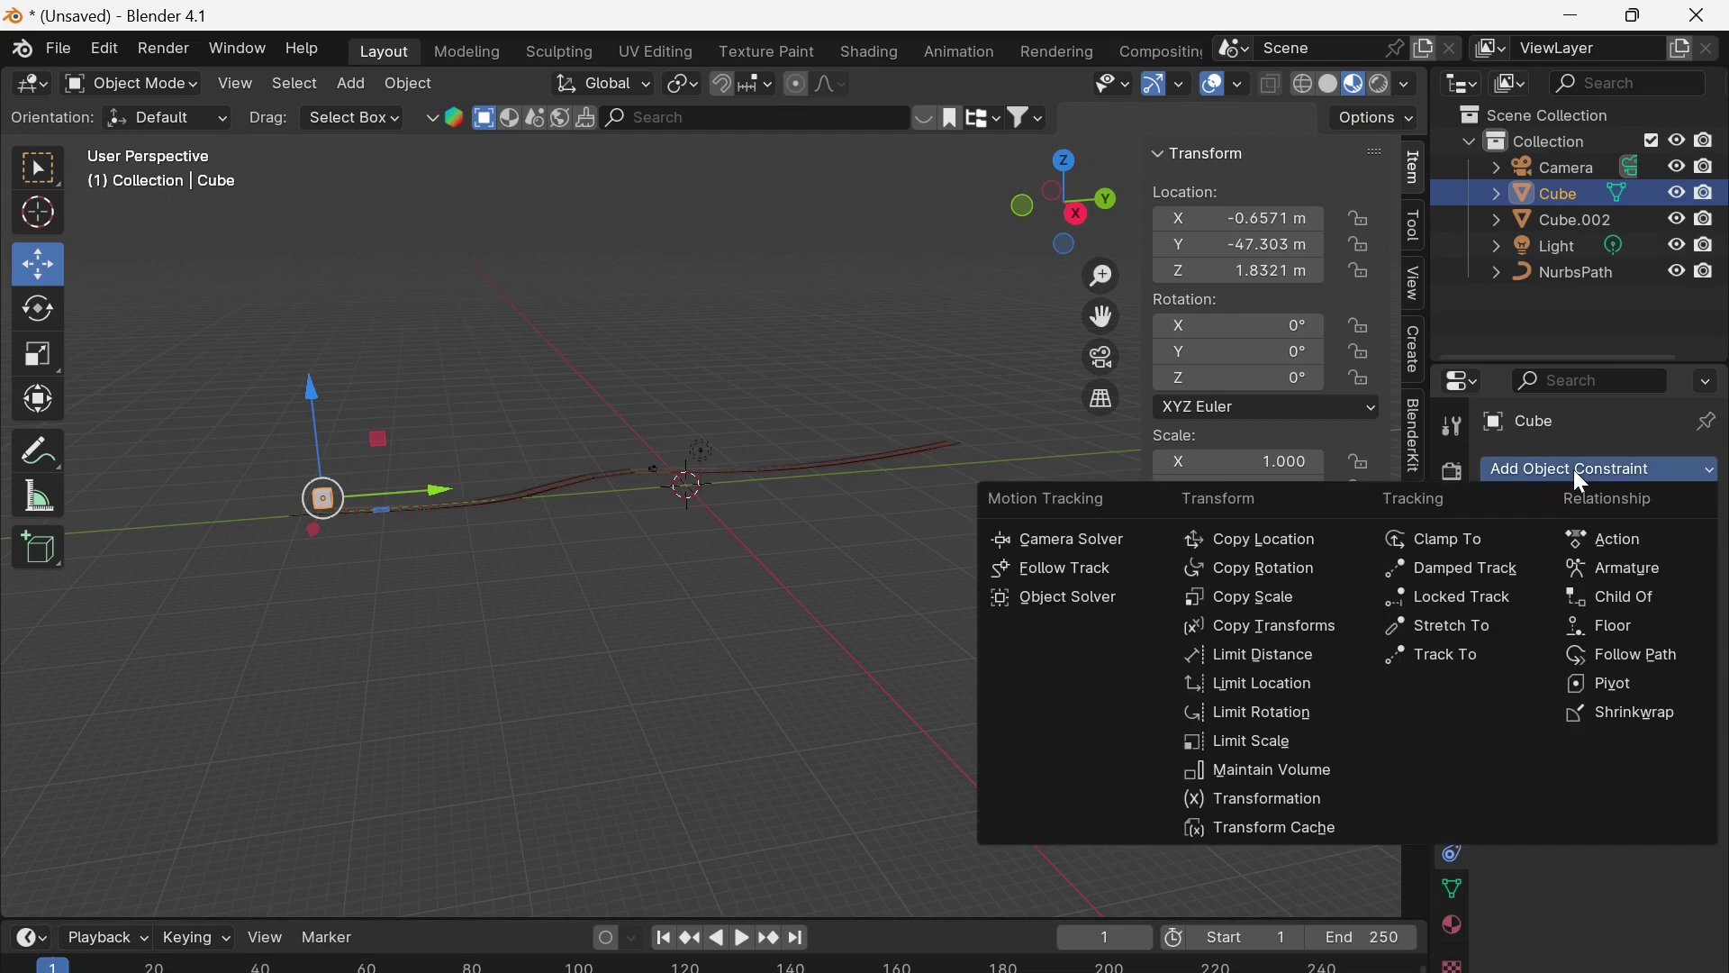
pyautogui.click(1451, 552)
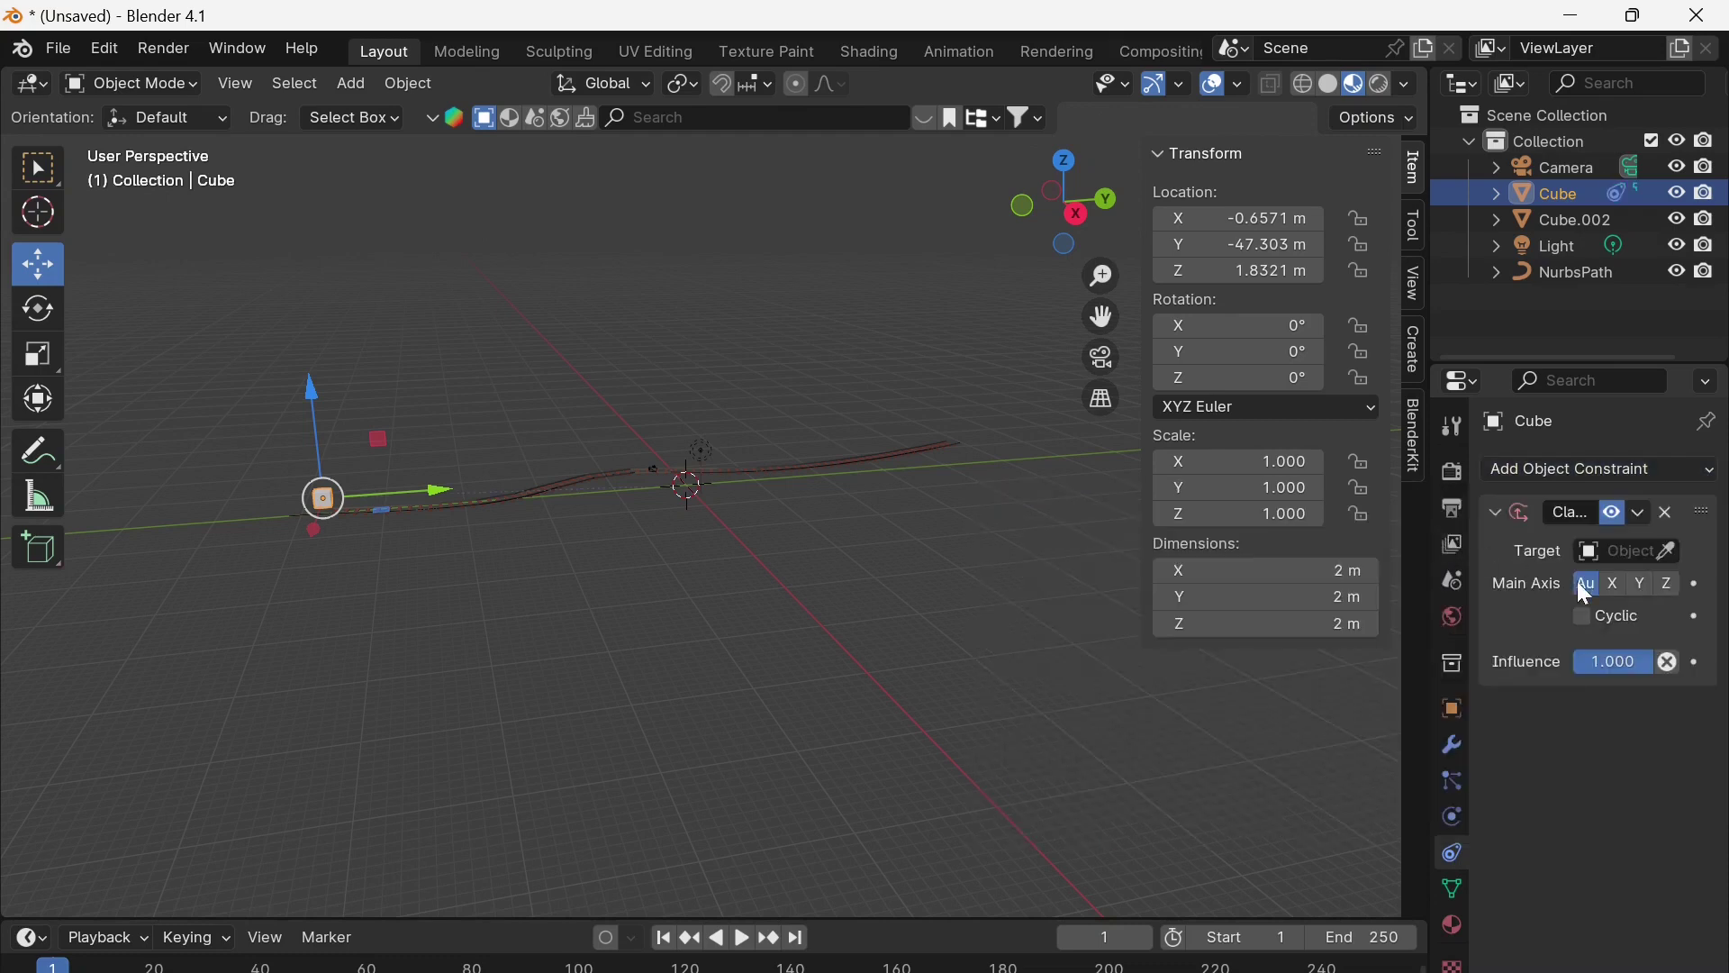
pyautogui.click(1591, 546)
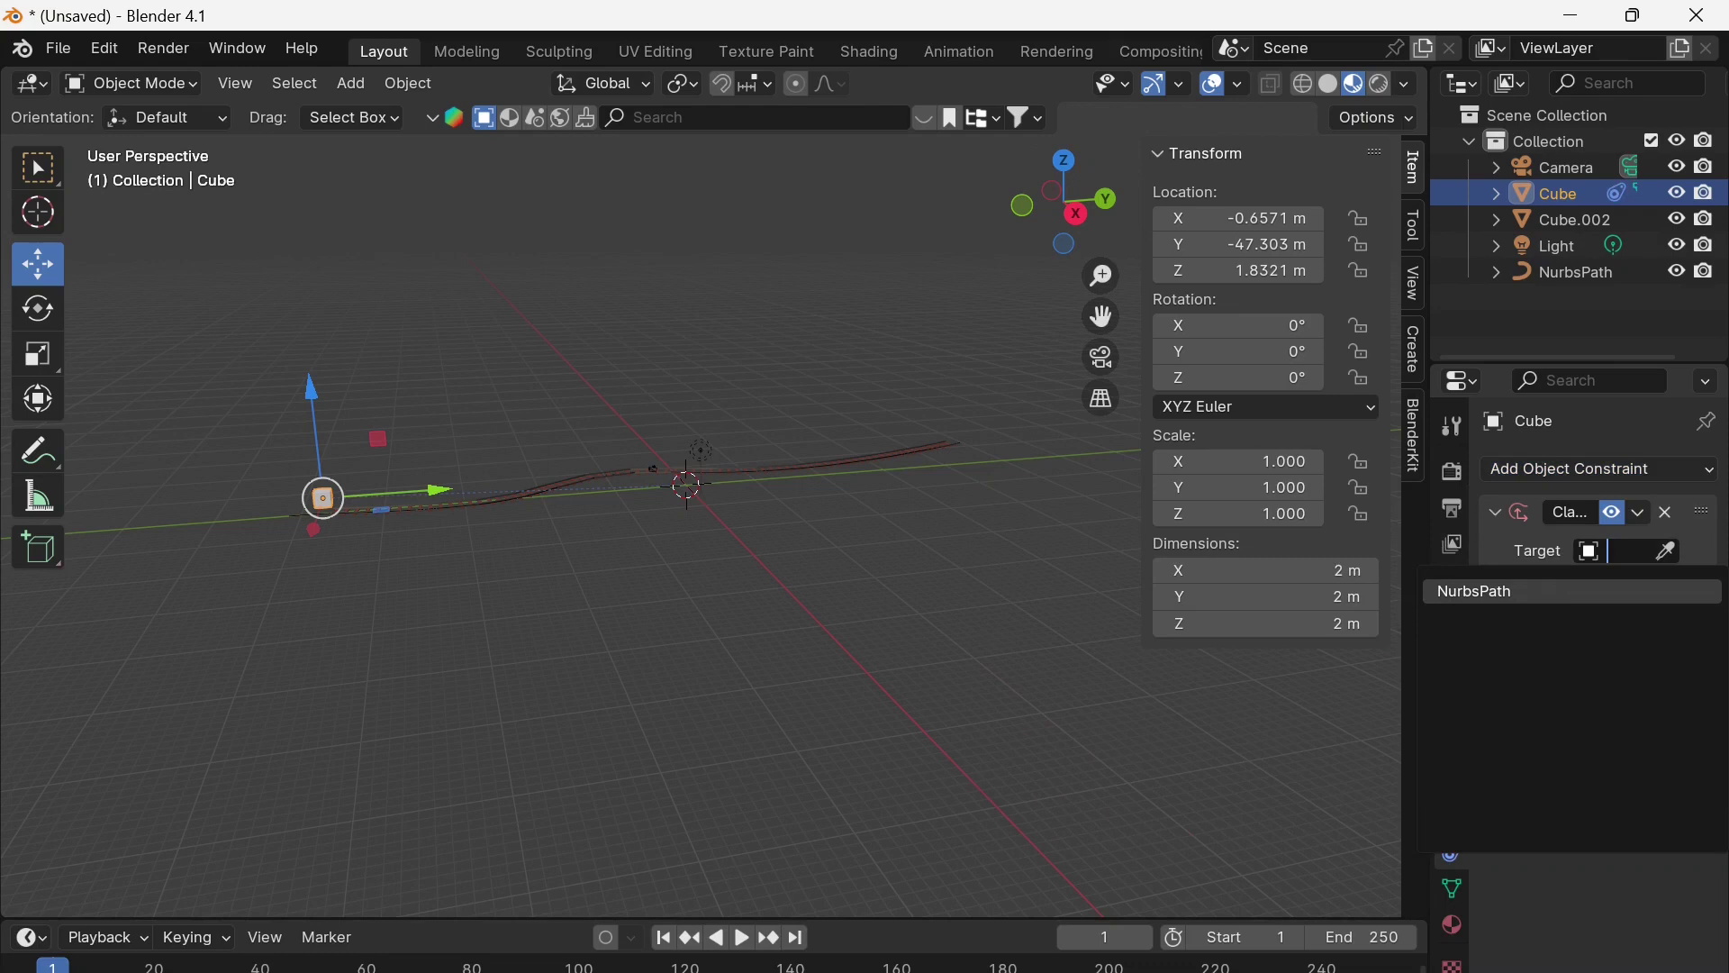
pyautogui.click(1519, 587)
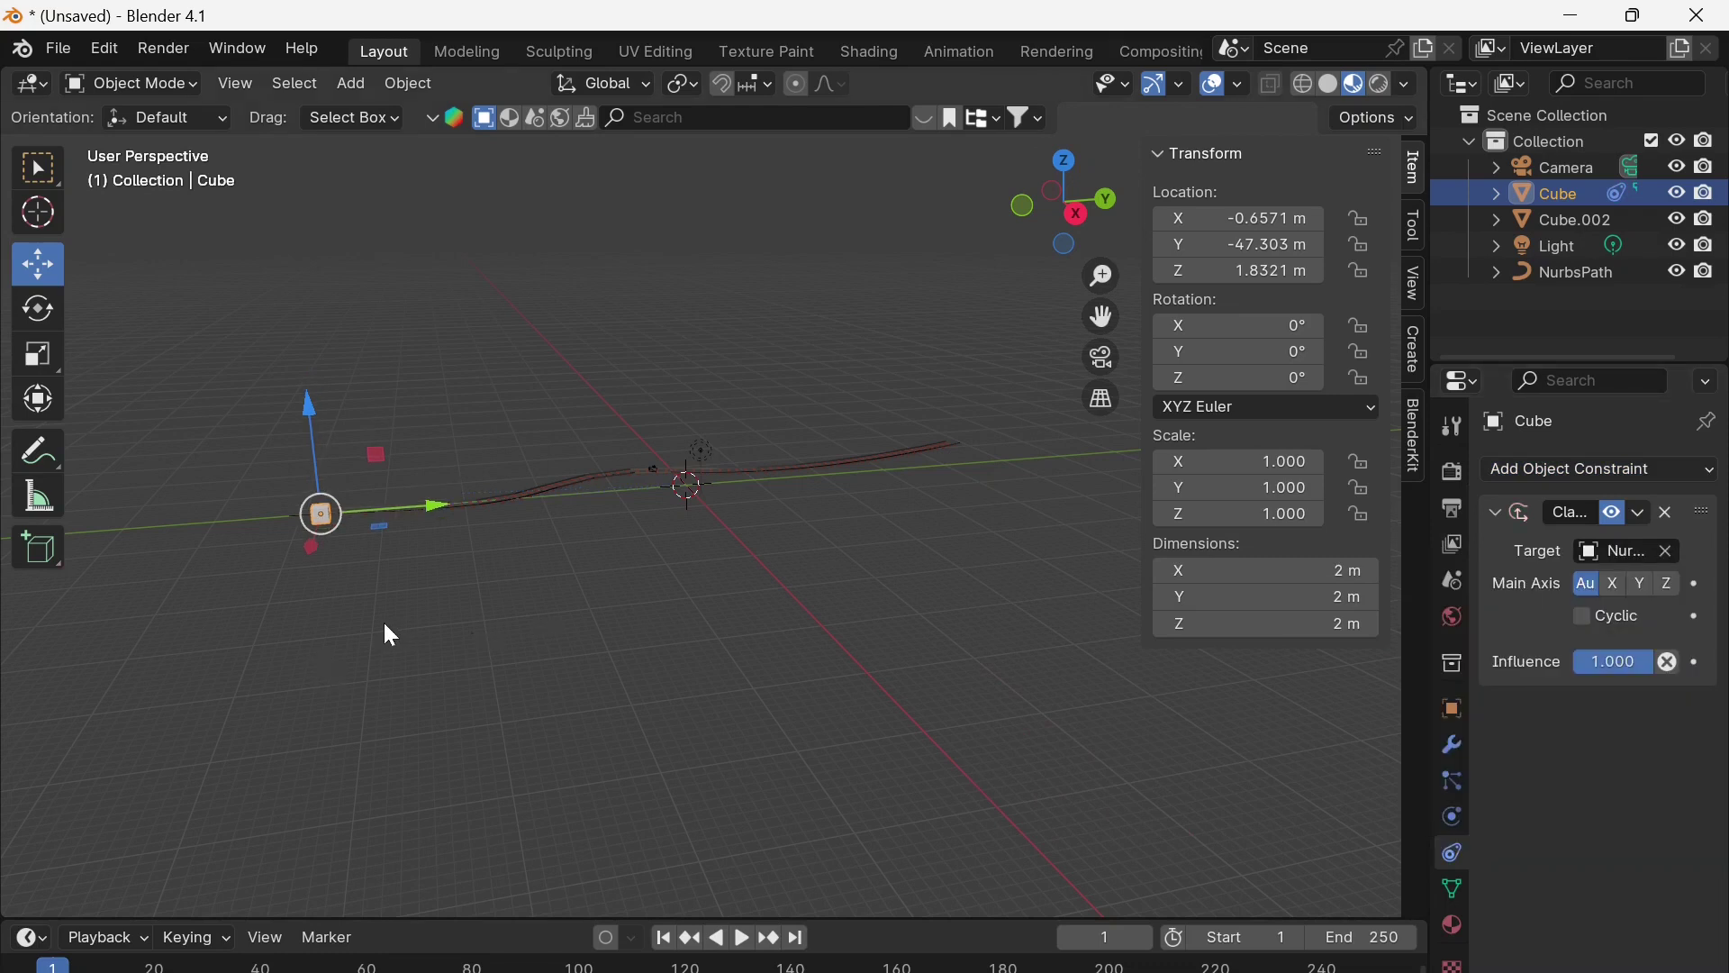
# Test the clamped cube's travel along the path by moving it on X to about -18 m
pyautogui.scroll(2, 384, 623)
pyautogui.scroll(-1, 225, 619)
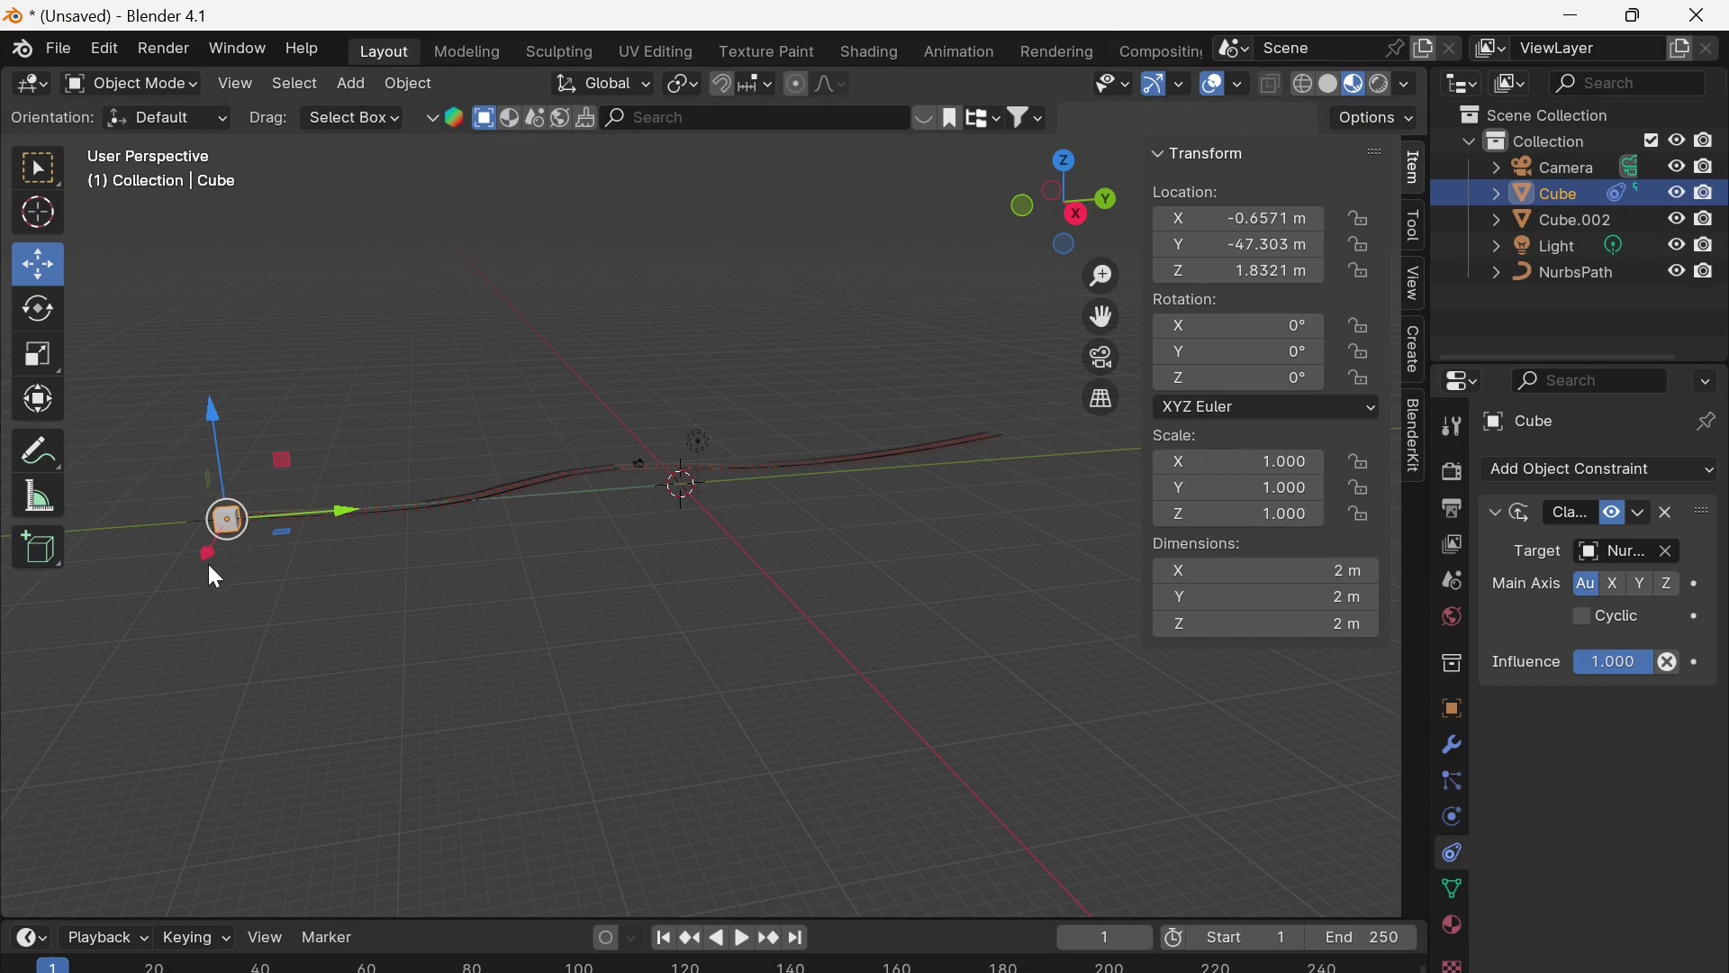
pyautogui.moveTo(343, 510); pyautogui.dragTo(409, 504)
pyautogui.press('Escape')
pyautogui.moveTo(208, 548); pyautogui.dragTo(711, 522)
pyautogui.press('Escape')
pyautogui.press('Escape')
pyautogui.moveTo(201, 553); pyautogui.dragTo(270, 528)
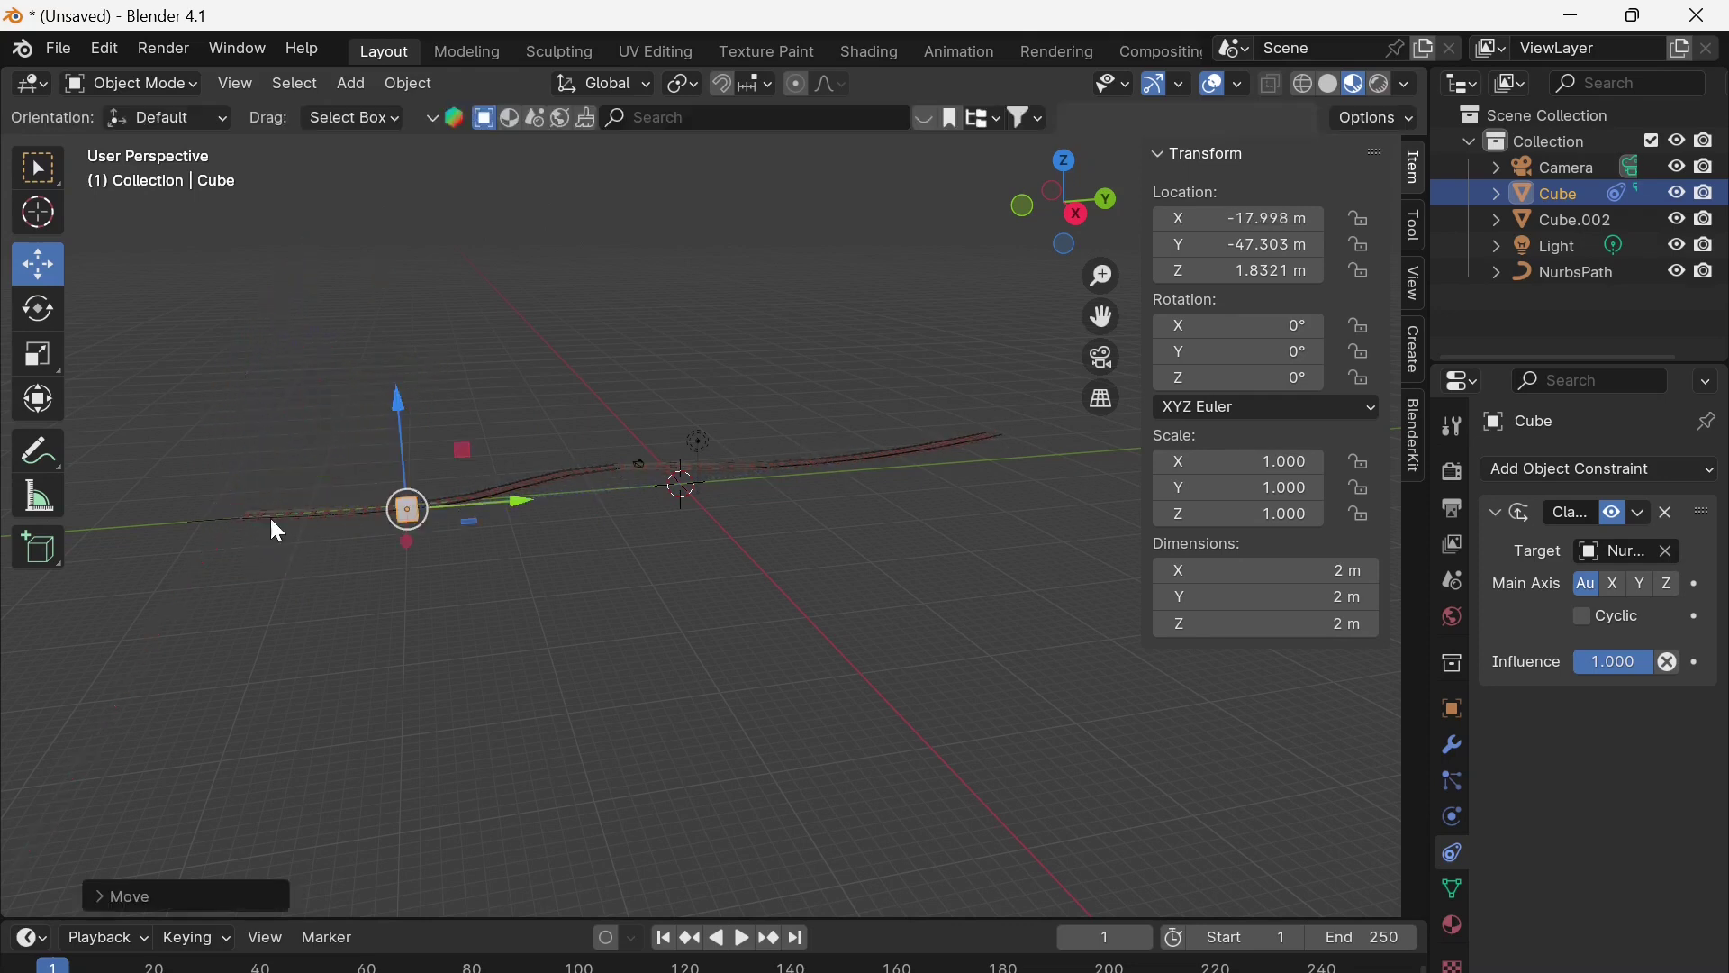
# Select the NurbsPath and raise it to about Z 1.08 m above the grid
pyautogui.scroll(3, 468, 636)
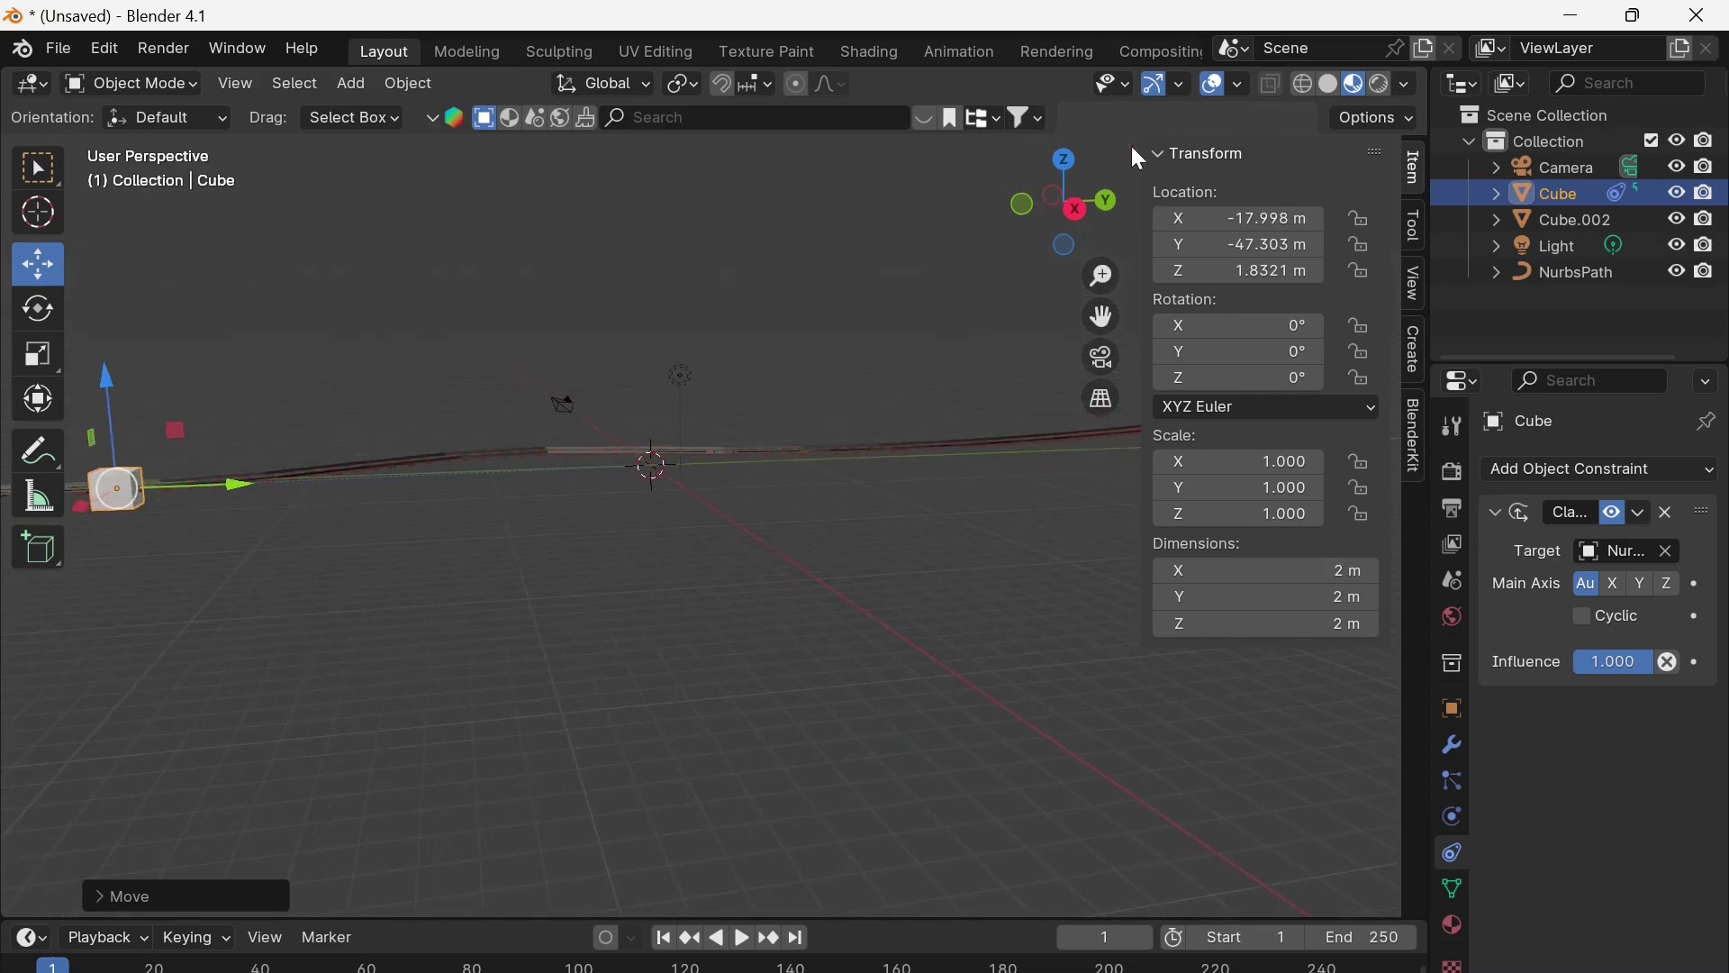
pyautogui.click(1075, 208)
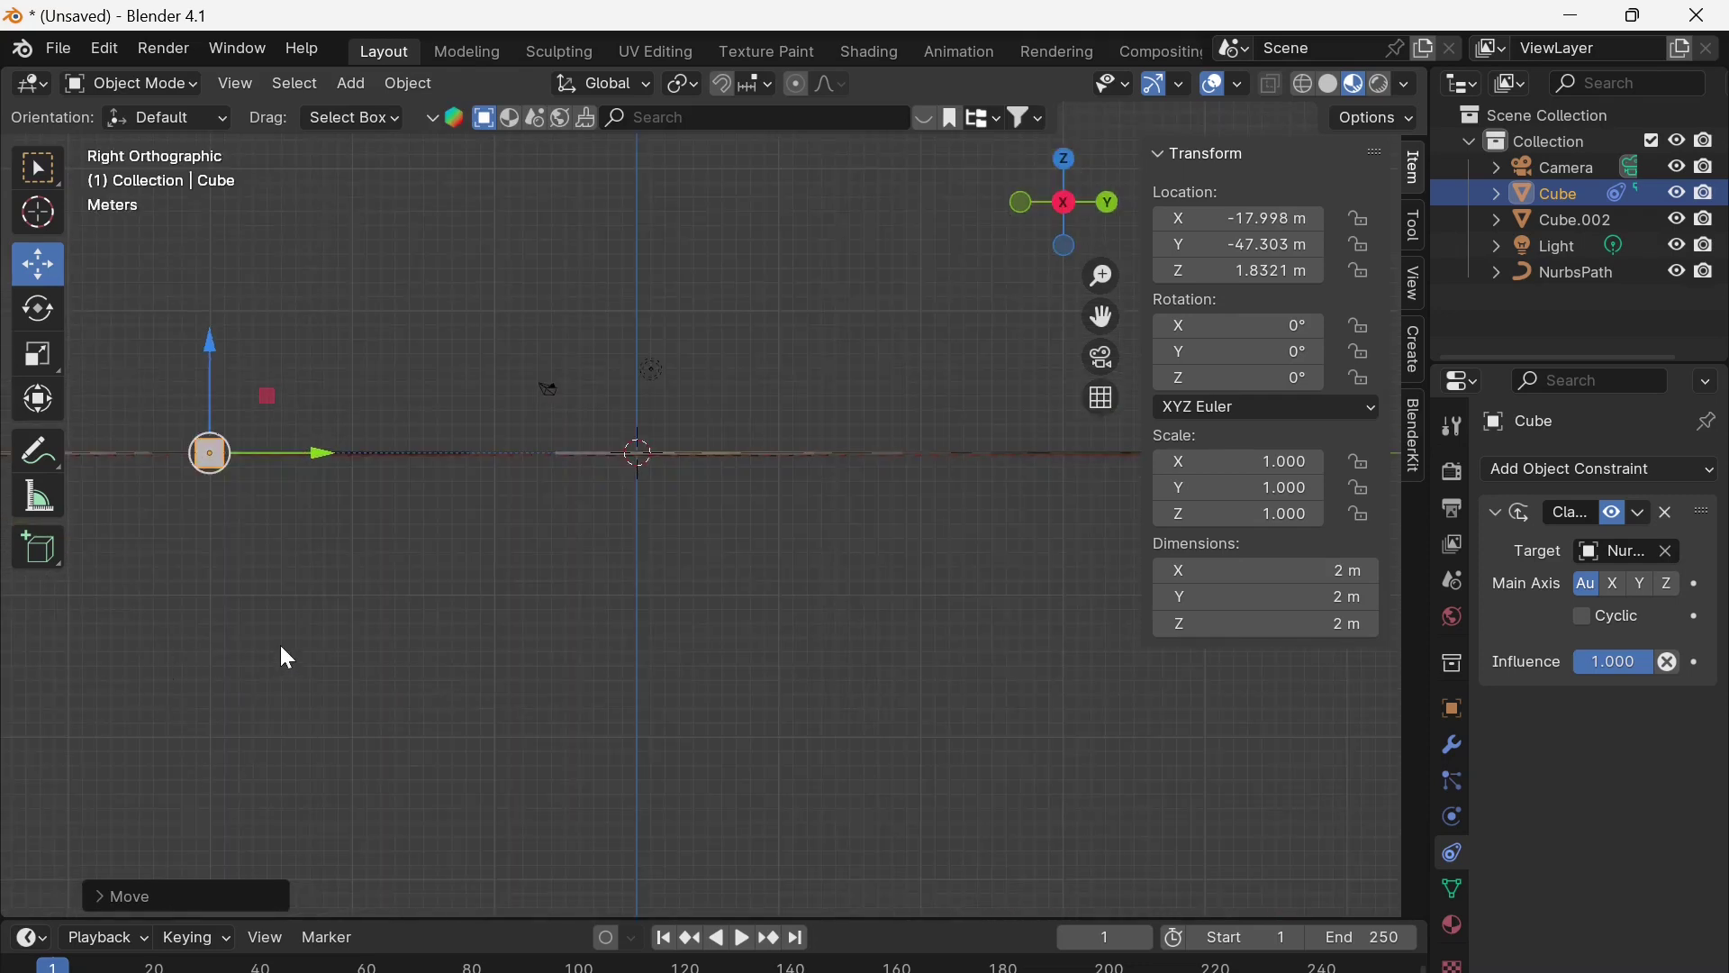
pyautogui.keyDown('shift'); pyautogui.moveTo(279, 645); pyautogui.dragTo(502, 663, button='middle'); pyautogui.keyUp('shift')
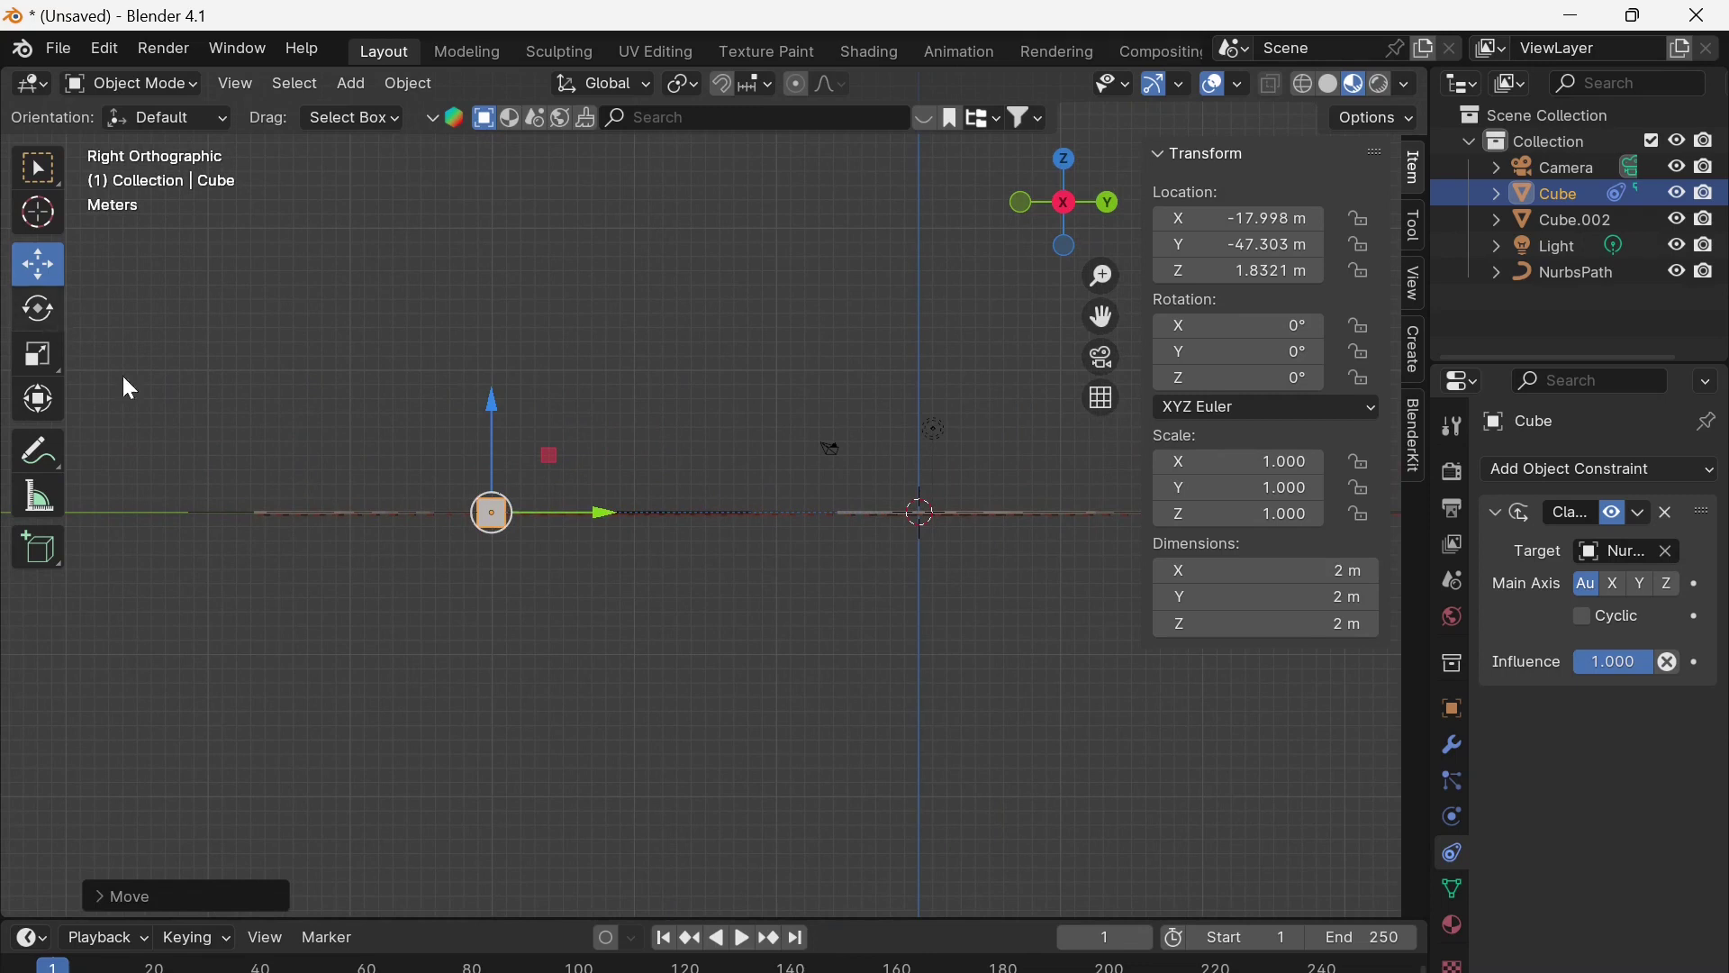
pyautogui.click(1576, 271)
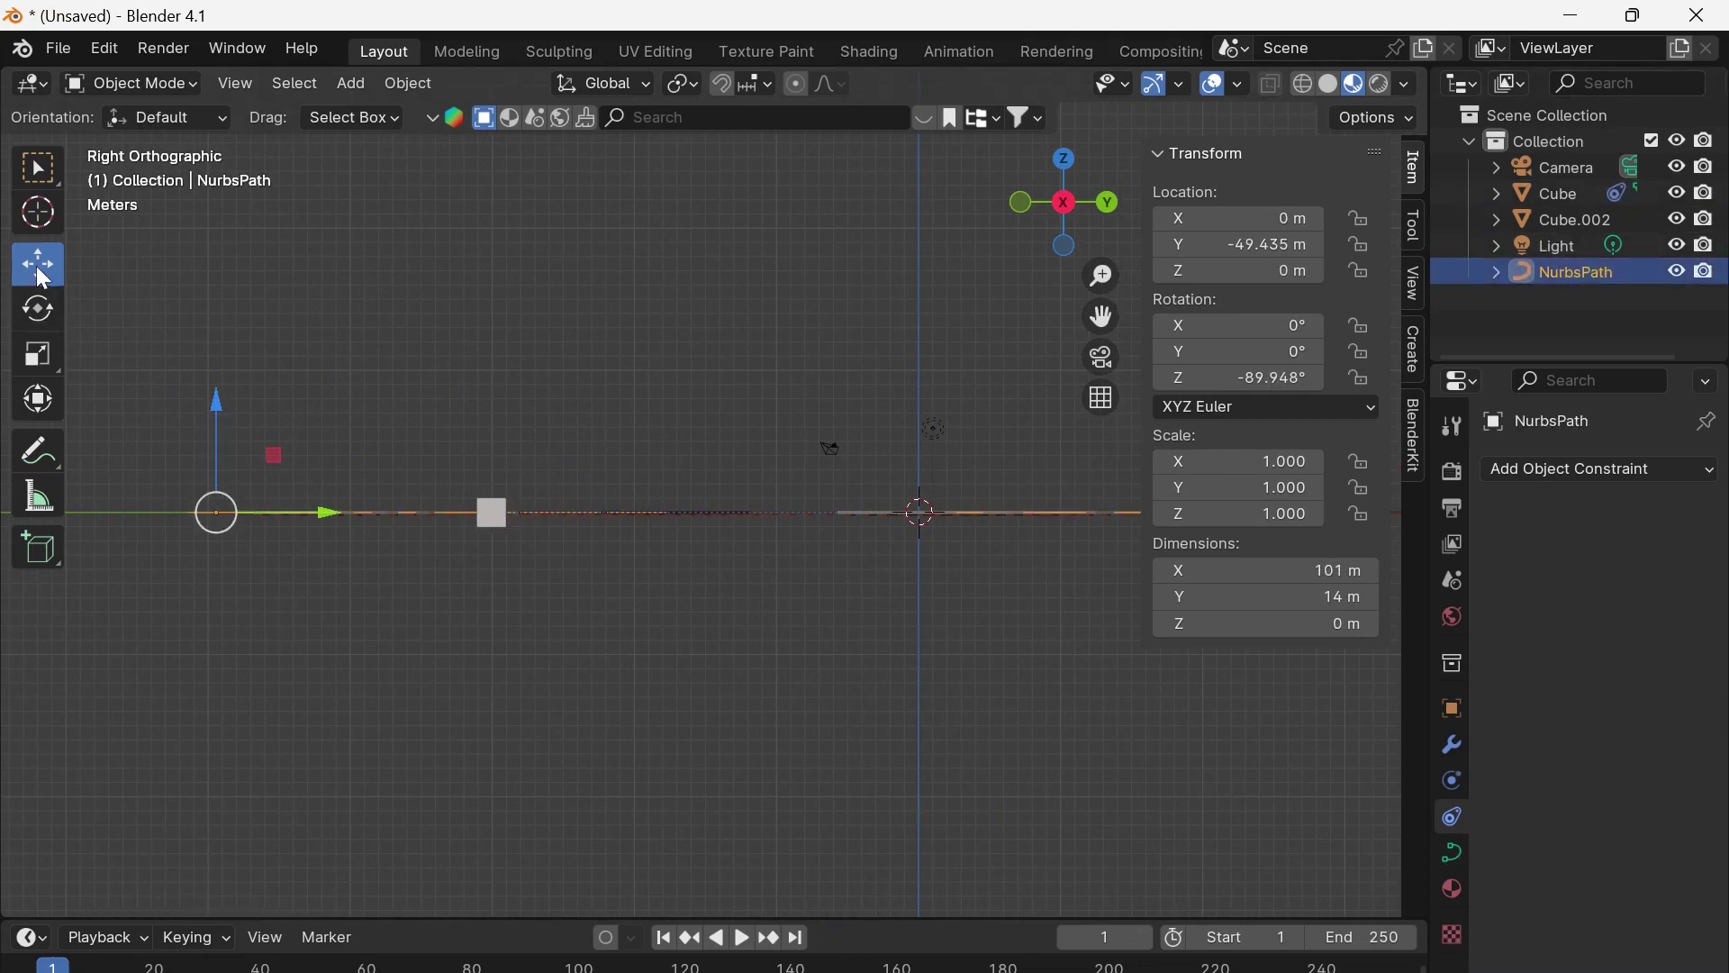
pyautogui.moveTo(216, 399); pyautogui.dragTo(217, 388)
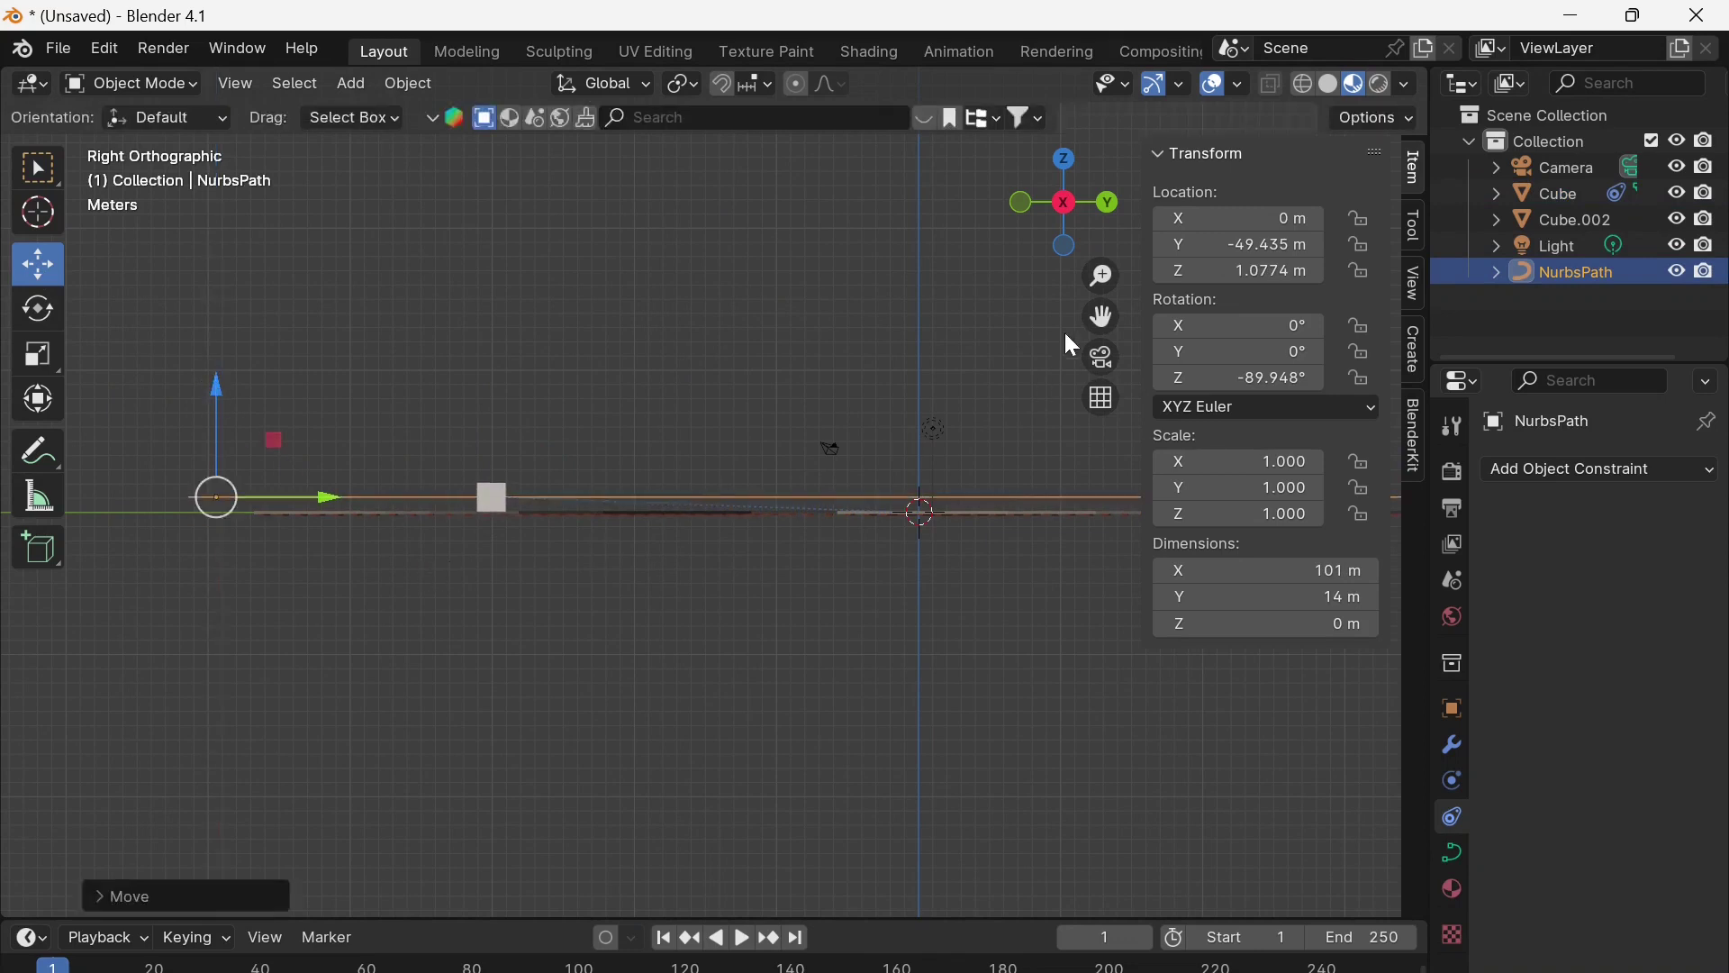
# Shift the NurbsPath along X to about -1.03 m, centring it over the track
pyautogui.moveTo(387, 651); pyautogui.dragTo(847, 724, button='middle')
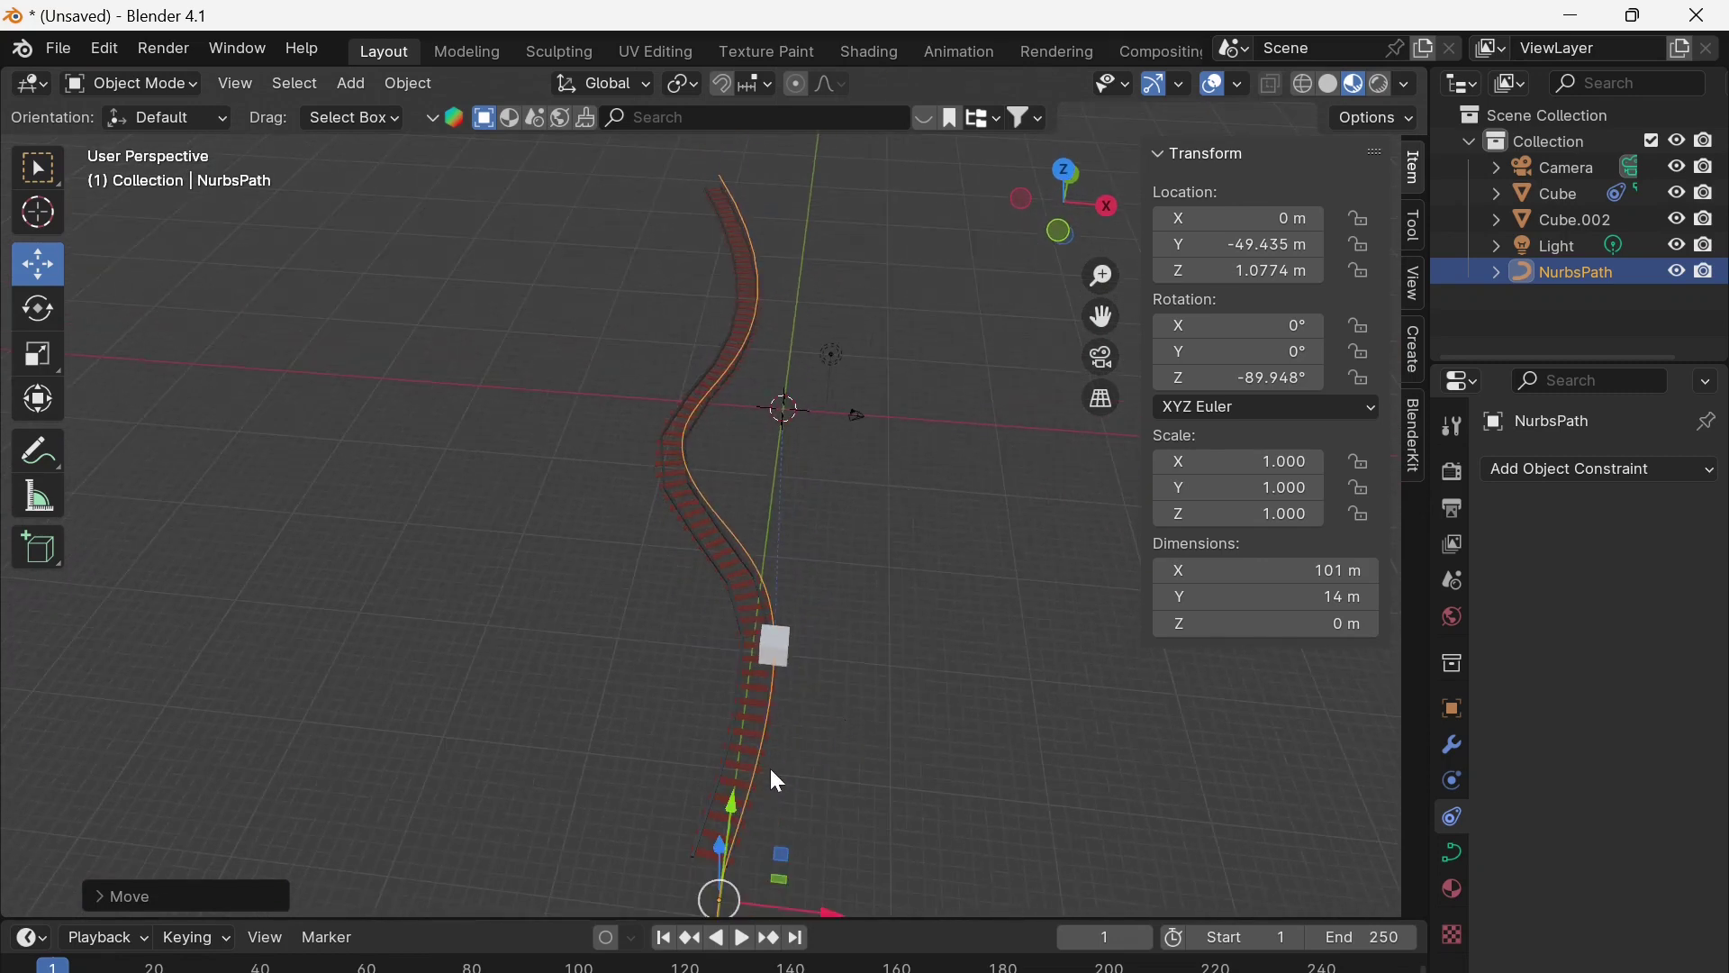
pyautogui.moveTo(826, 908); pyautogui.dragTo(800, 909)
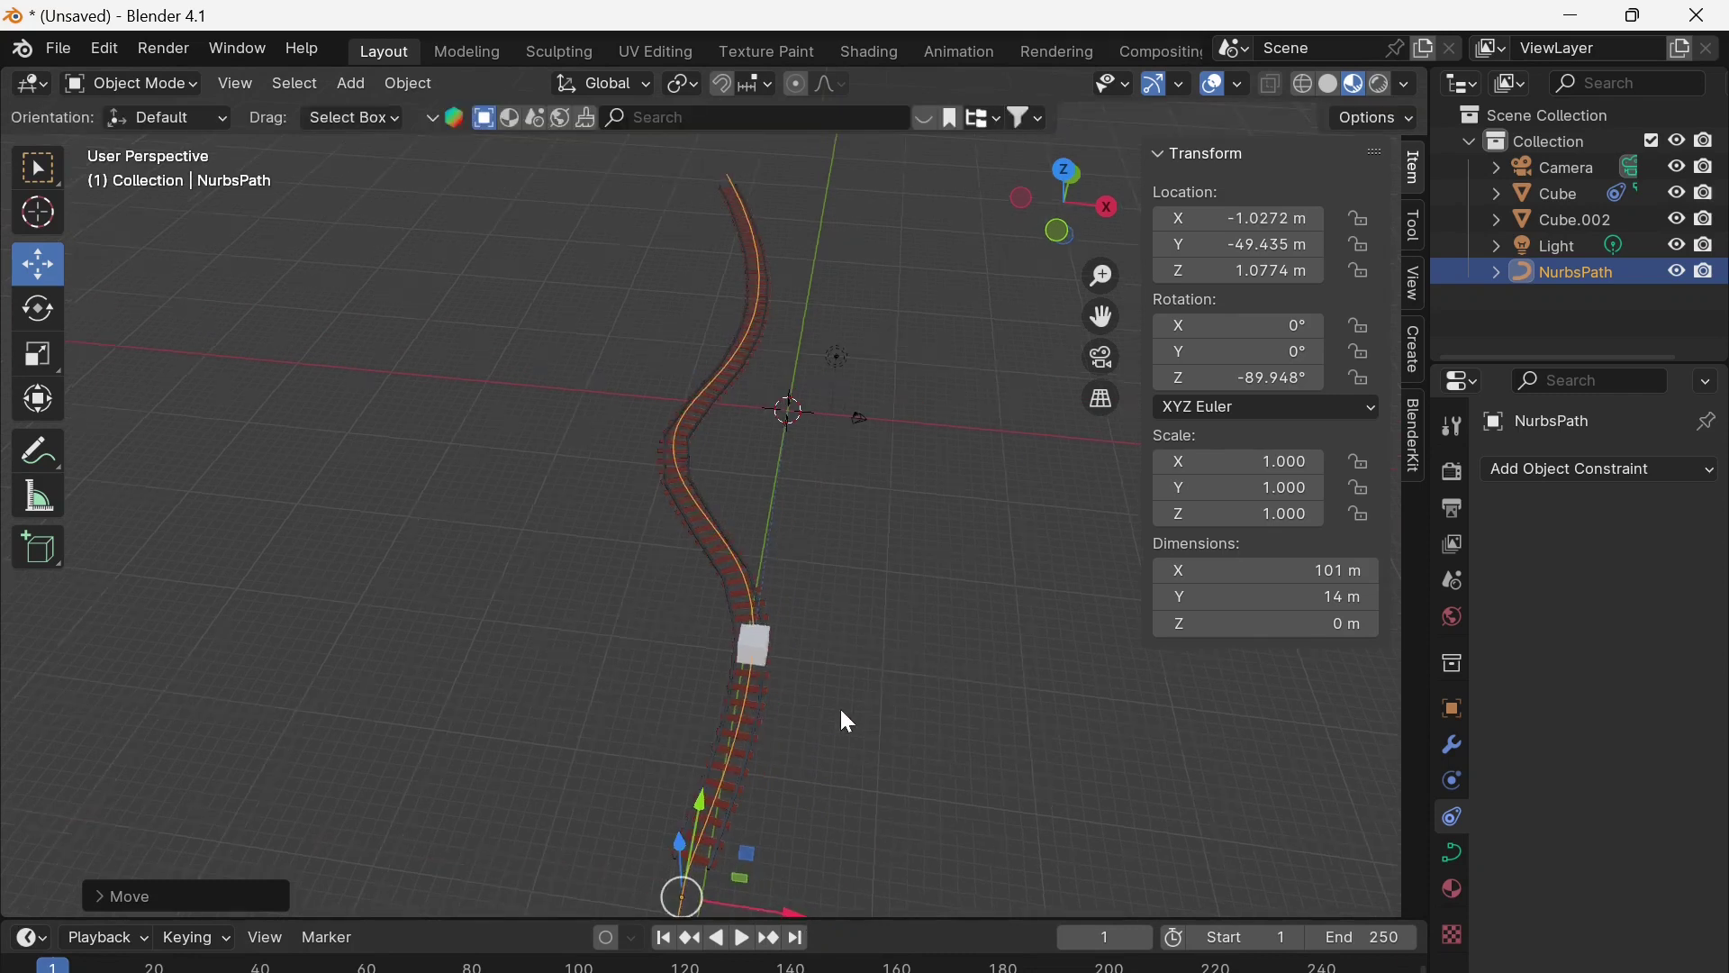
pyautogui.moveTo(841, 718); pyautogui.dragTo(671, 656, button='middle')
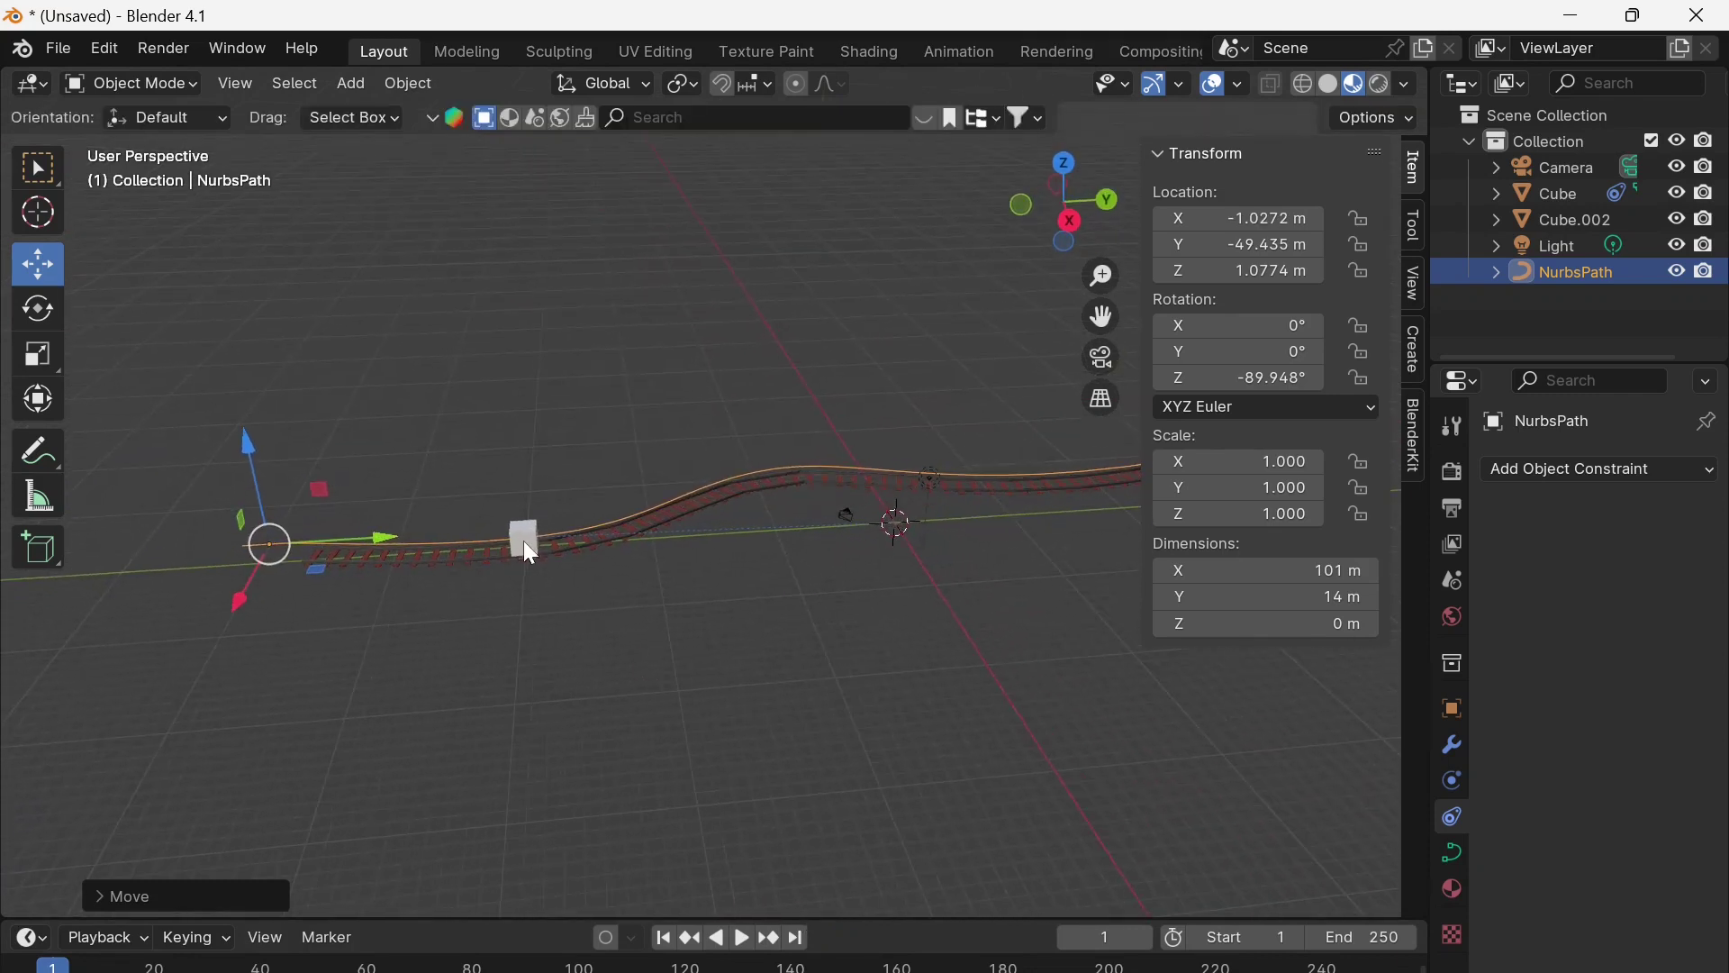
pyautogui.moveTo(229, 618); pyautogui.dragTo(201, 664)
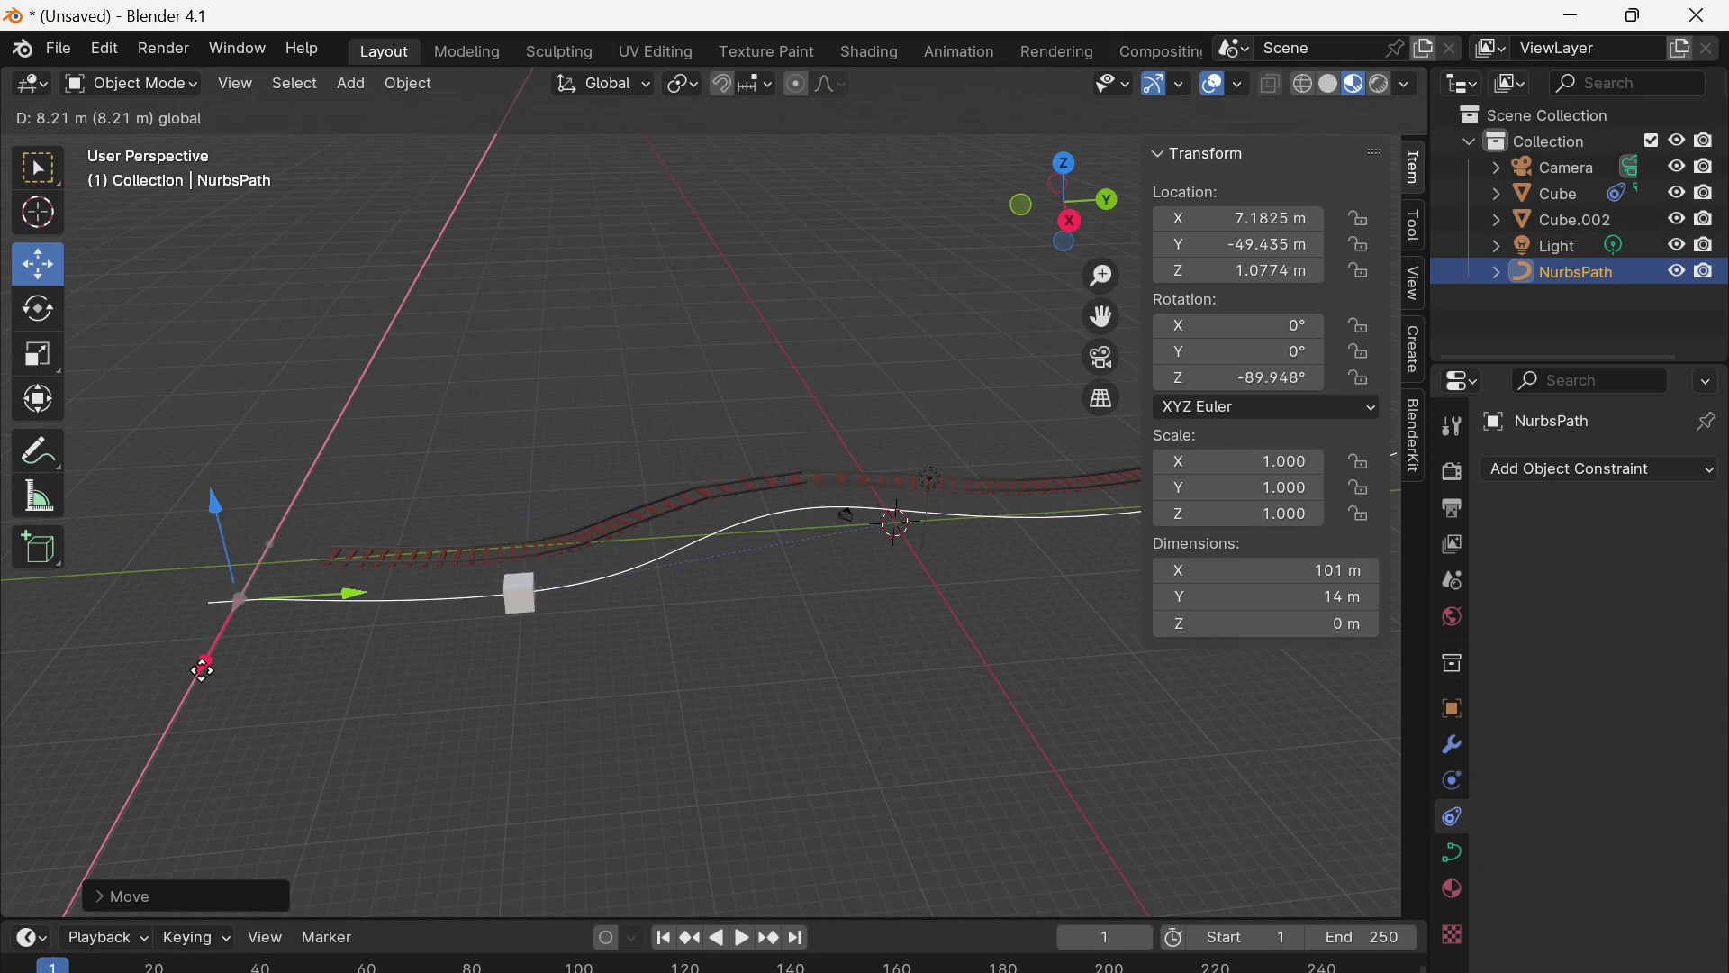
pyautogui.rightClick(213, 662)
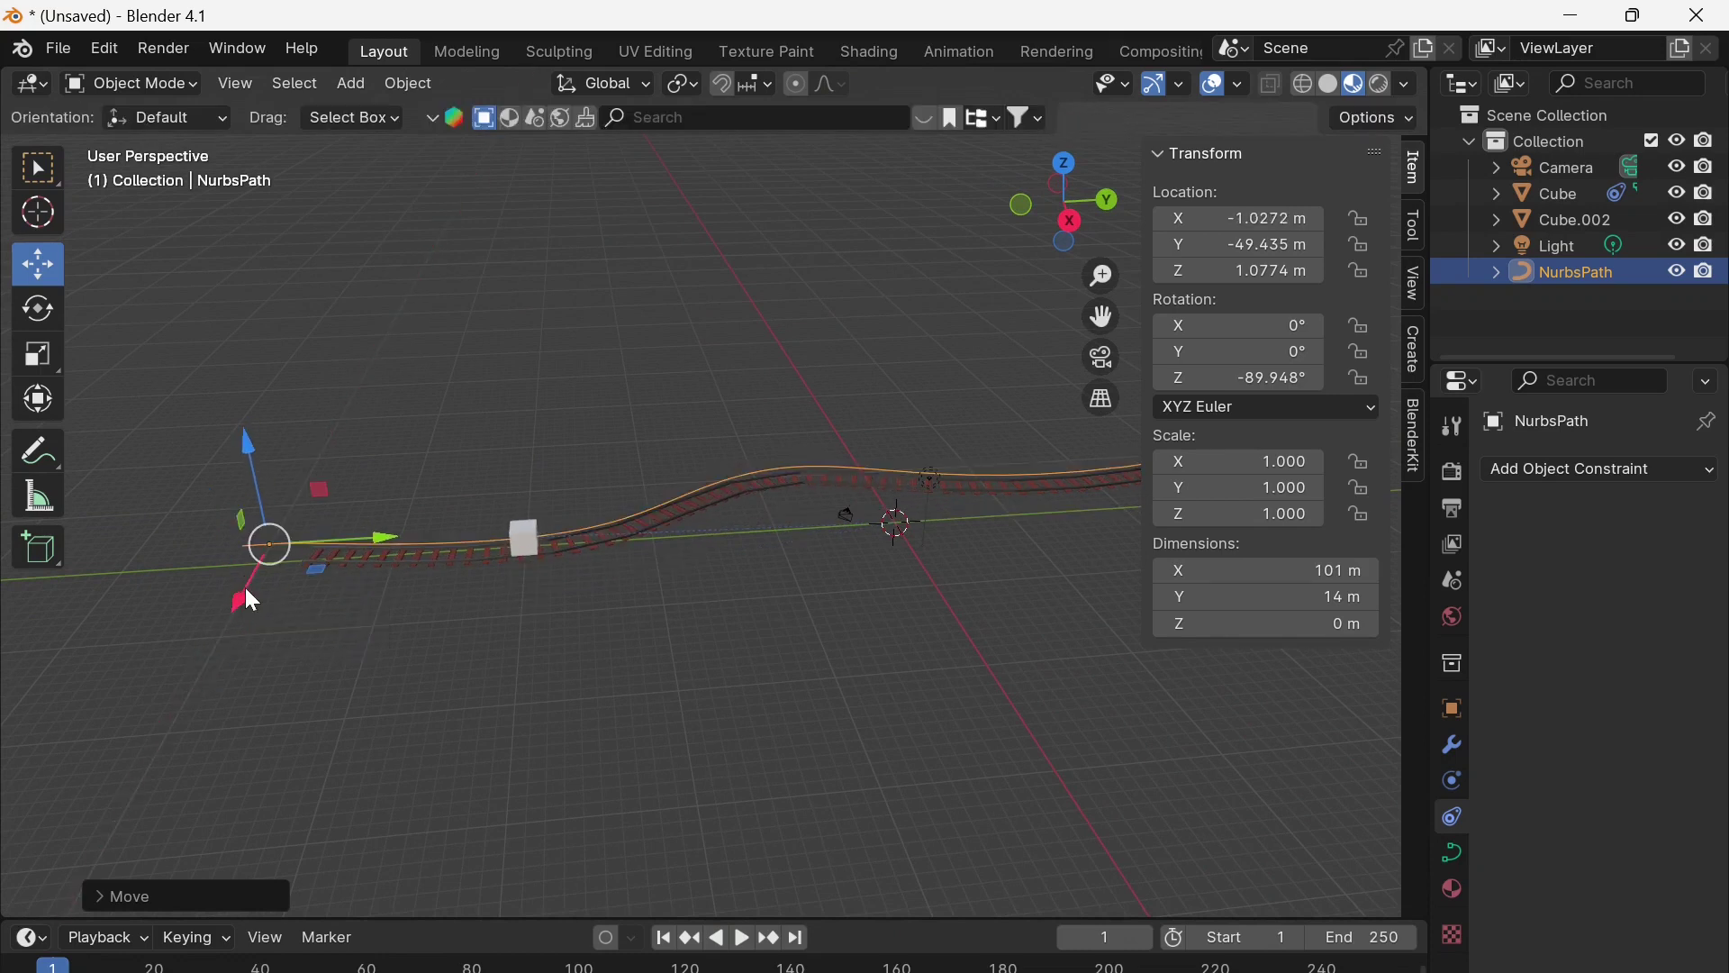
# Move the clamped cube back toward the path's start at about X -3.93 m, and enlarge the Timeline area
pyautogui.click(528, 546)
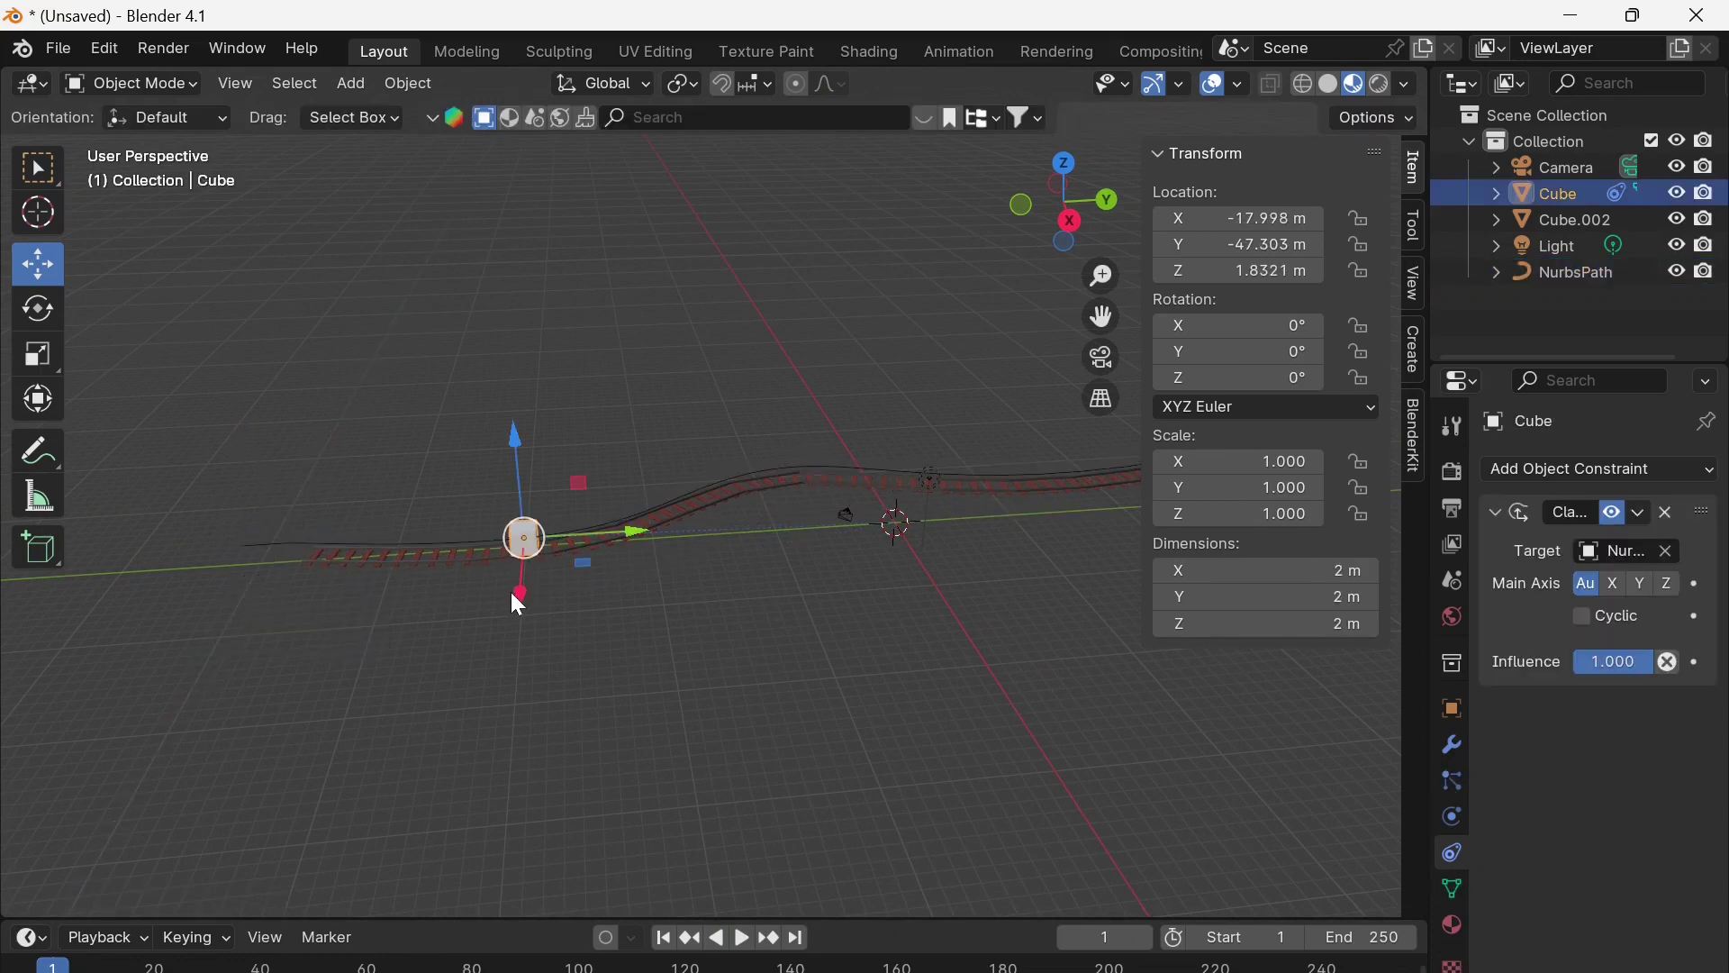
pyautogui.moveTo(515, 594); pyautogui.dragTo(673, 900)
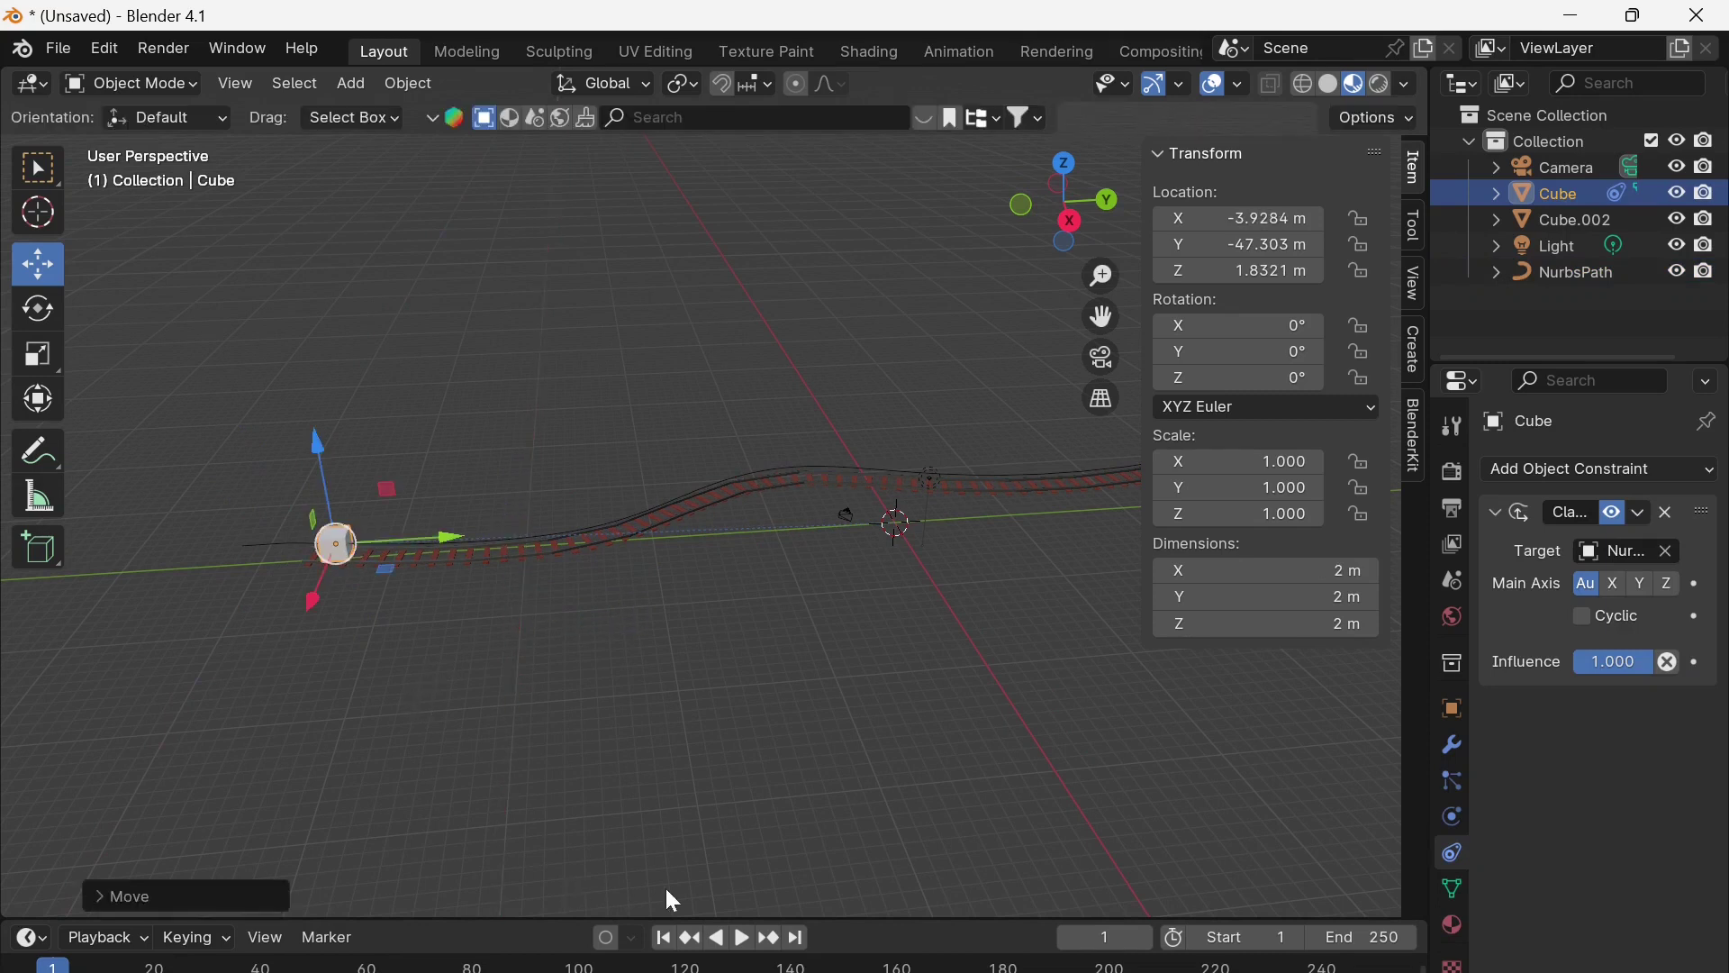
pyautogui.moveTo(852, 920); pyautogui.dragTo(857, 709)
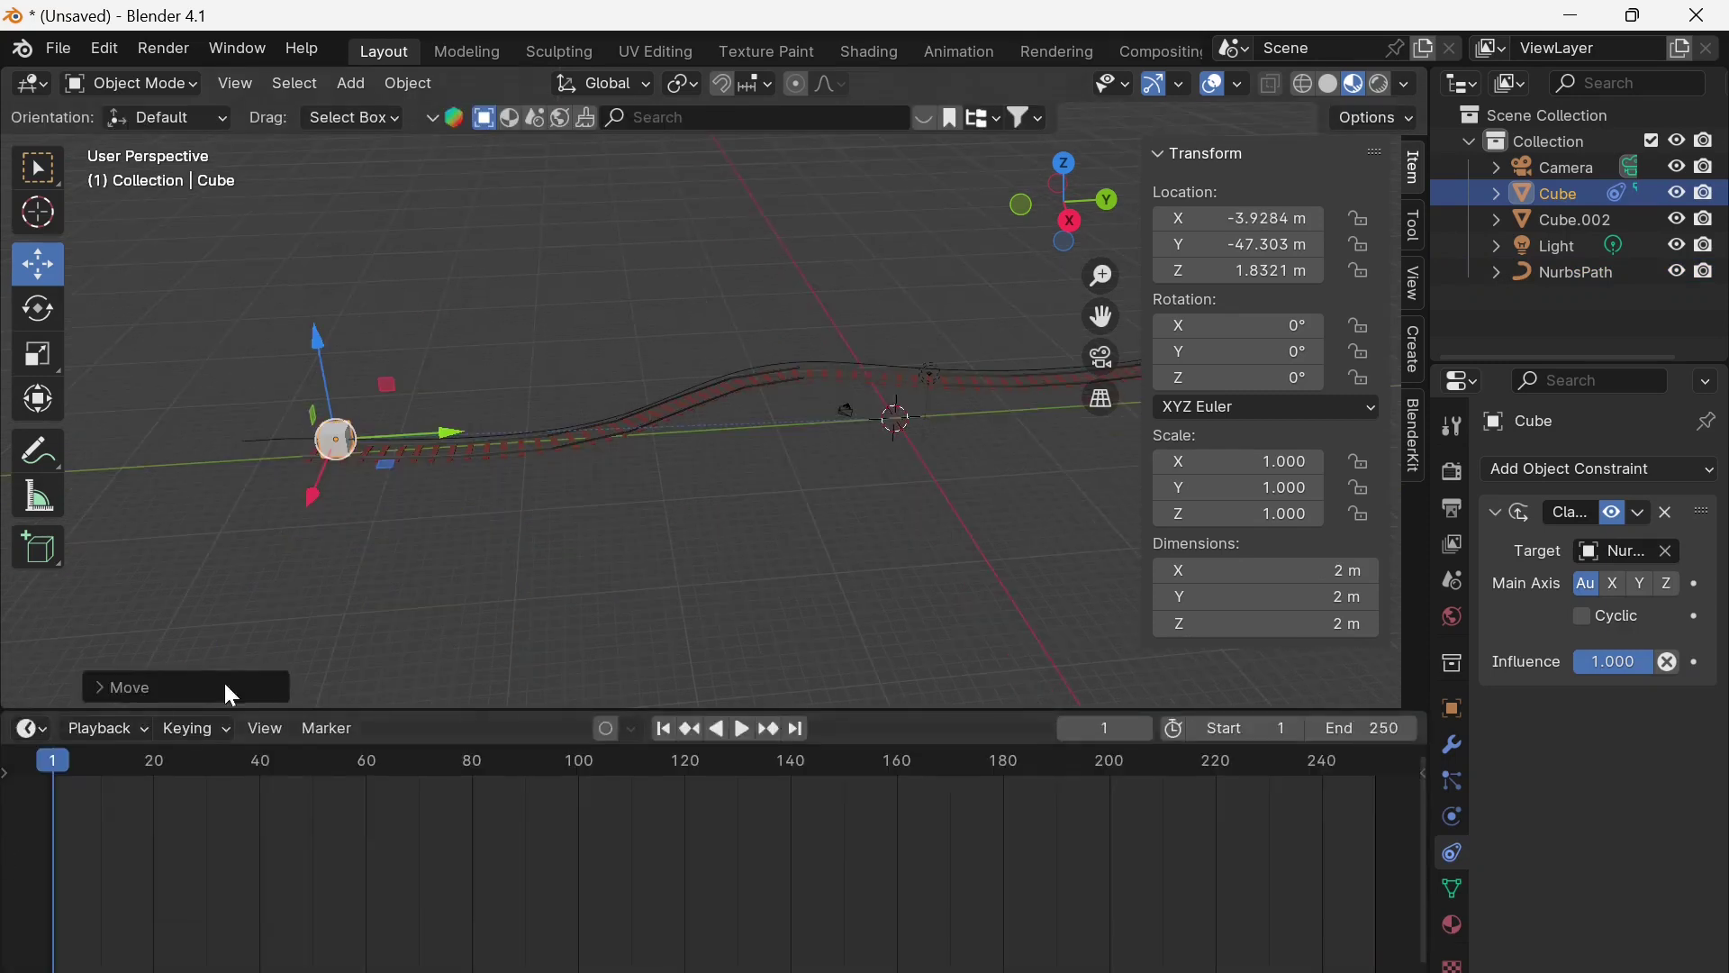
# Keyframe the cube at the path's start on frame 1 and near the path's far end, at about X -96.59 m, on frame 181
pyautogui.click(334, 448)
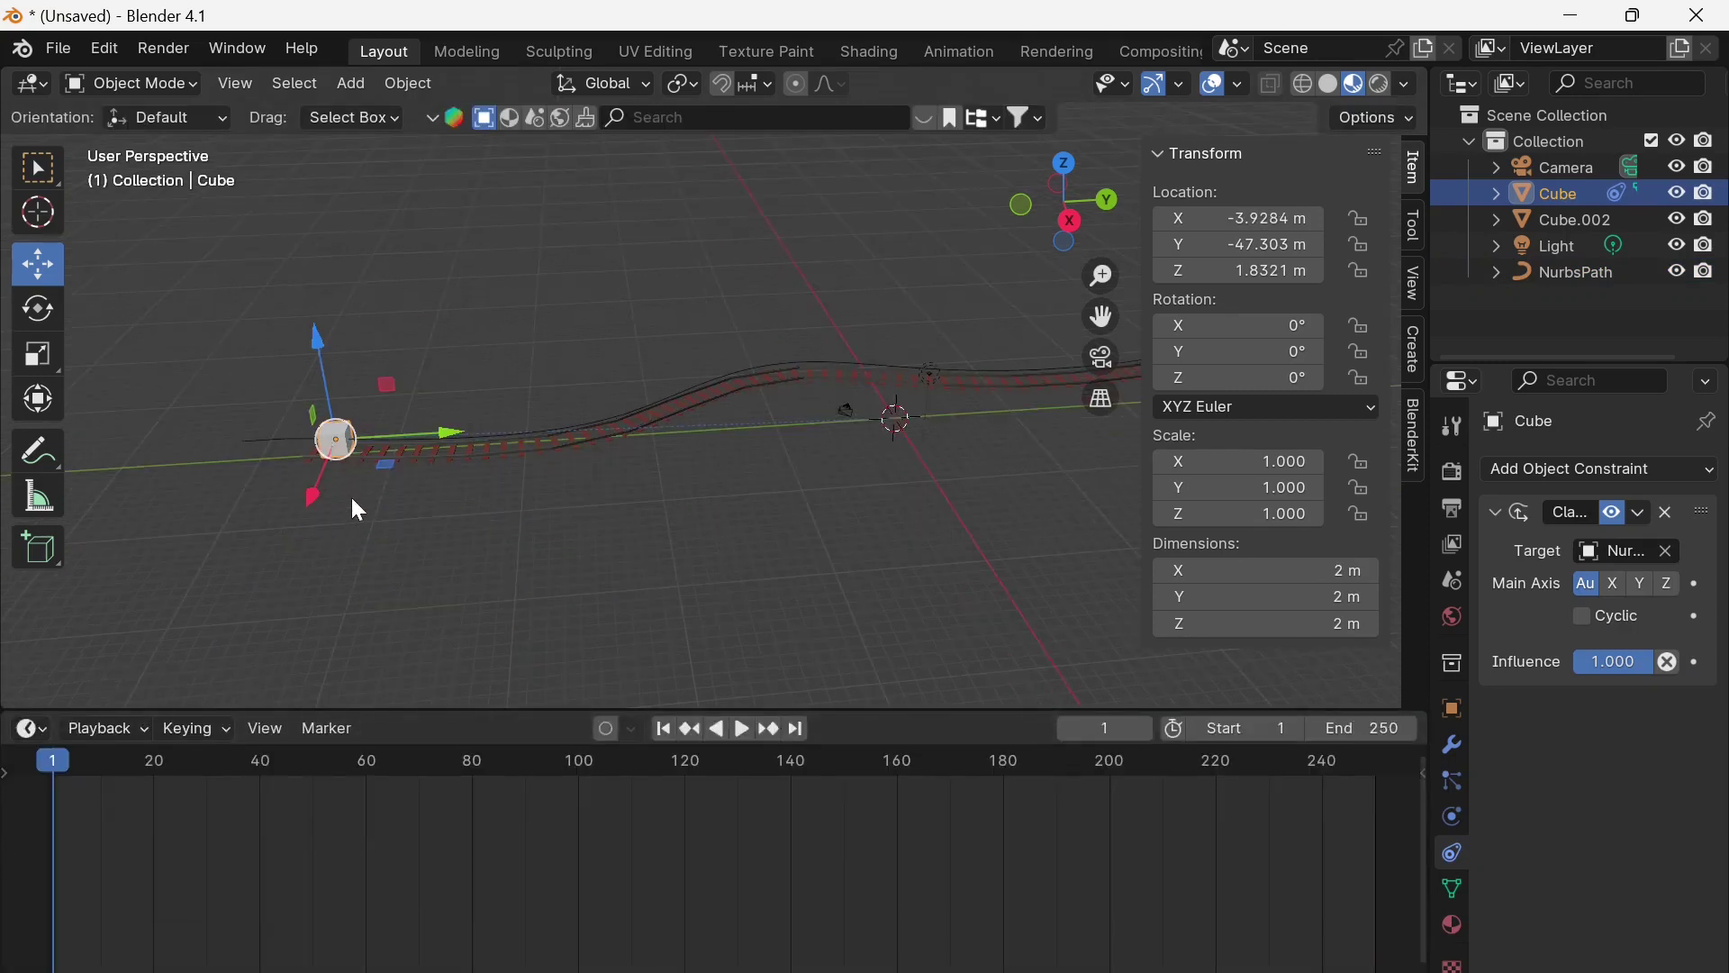
pyautogui.press('i')
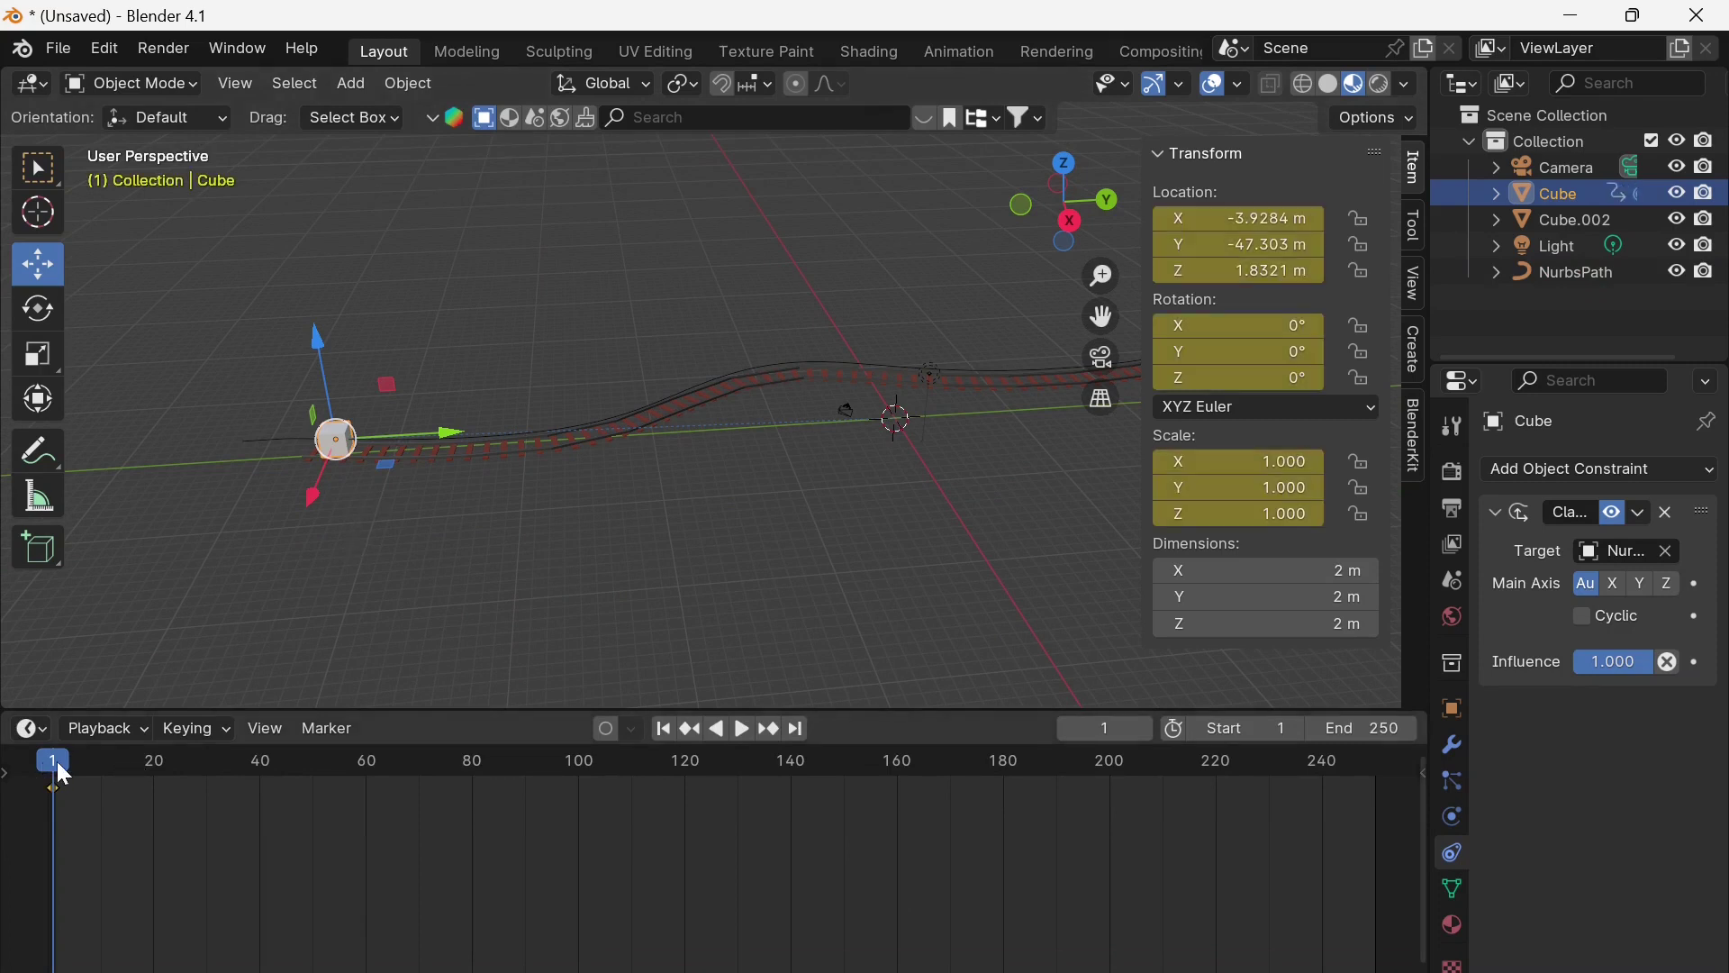
pyautogui.moveTo(57, 760); pyautogui.dragTo(789, 766)
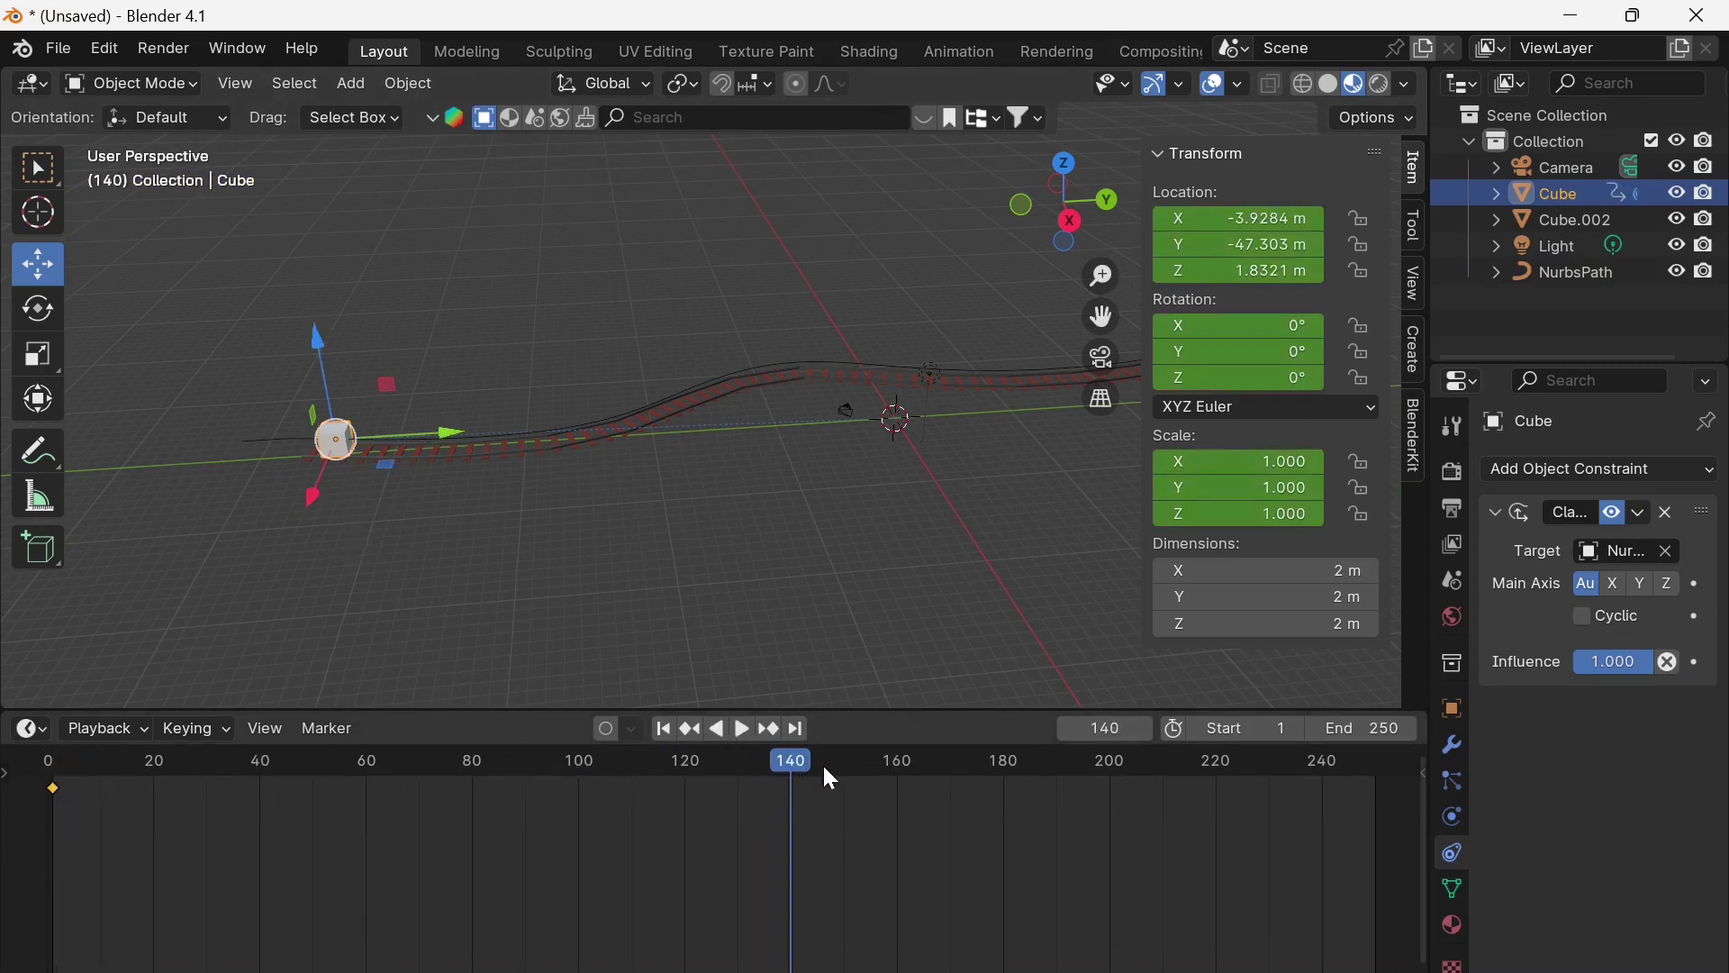
pyautogui.click(1008, 771)
pyautogui.moveTo(313, 507); pyautogui.dragTo(682, 376)
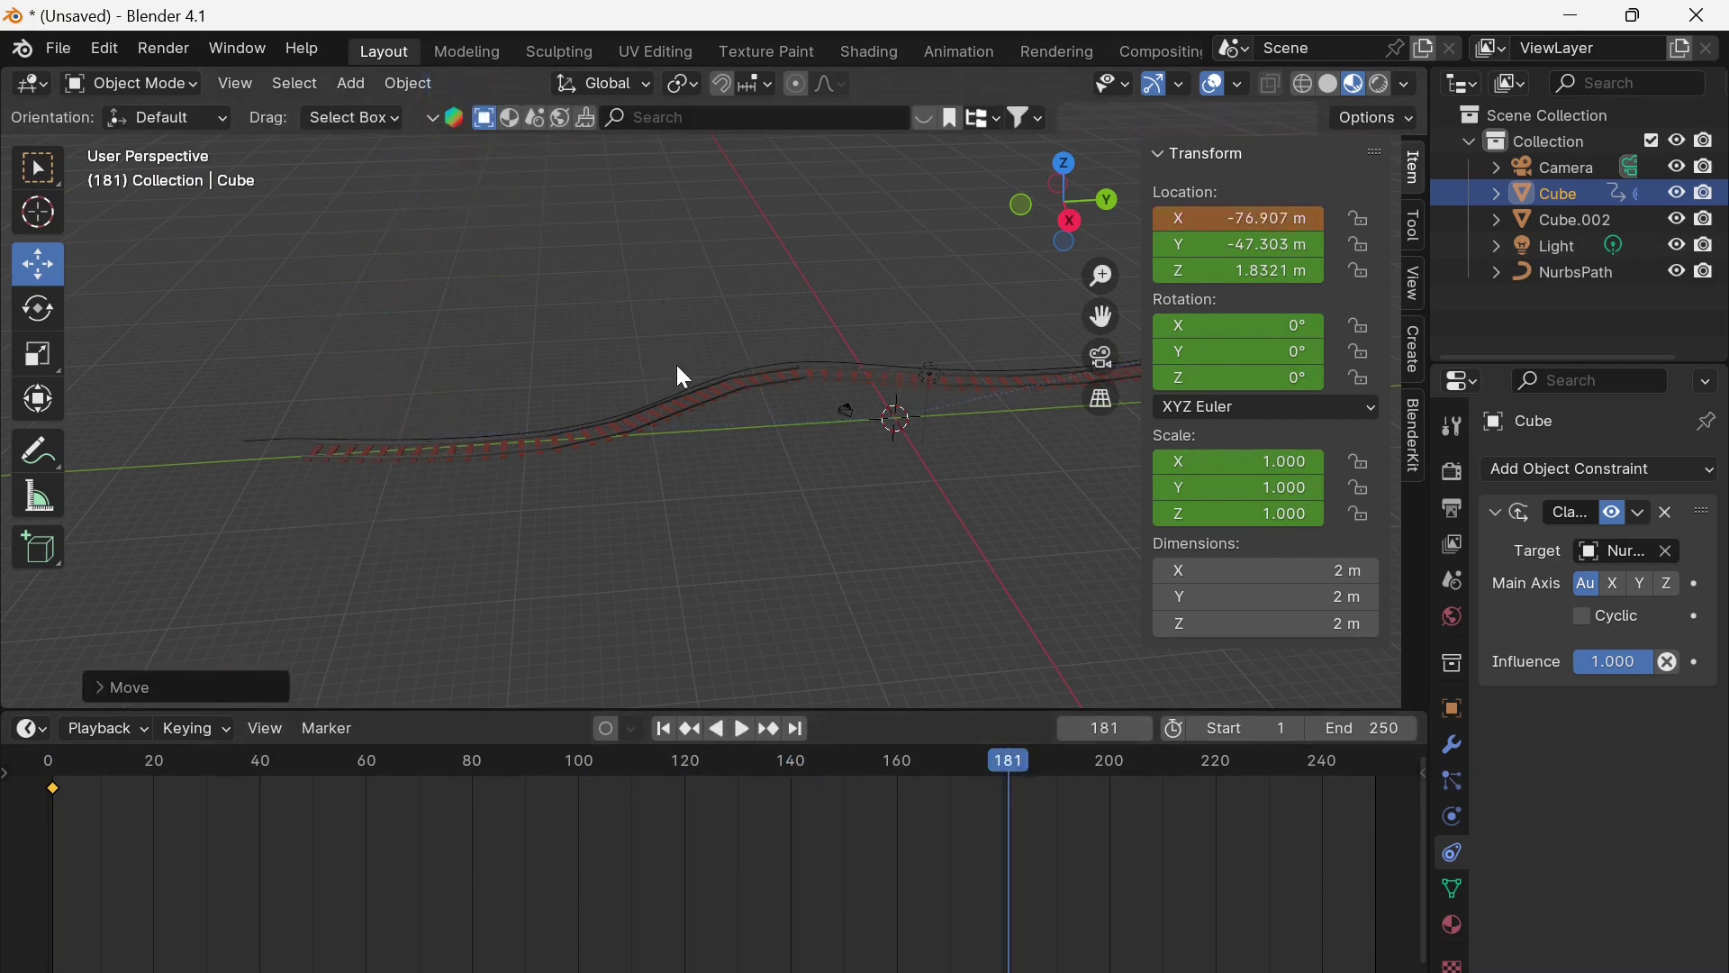
pyautogui.keyDown('shift'); pyautogui.moveTo(849, 505); pyautogui.dragTo(425, 526, button='middle'); pyautogui.keyUp('shift')
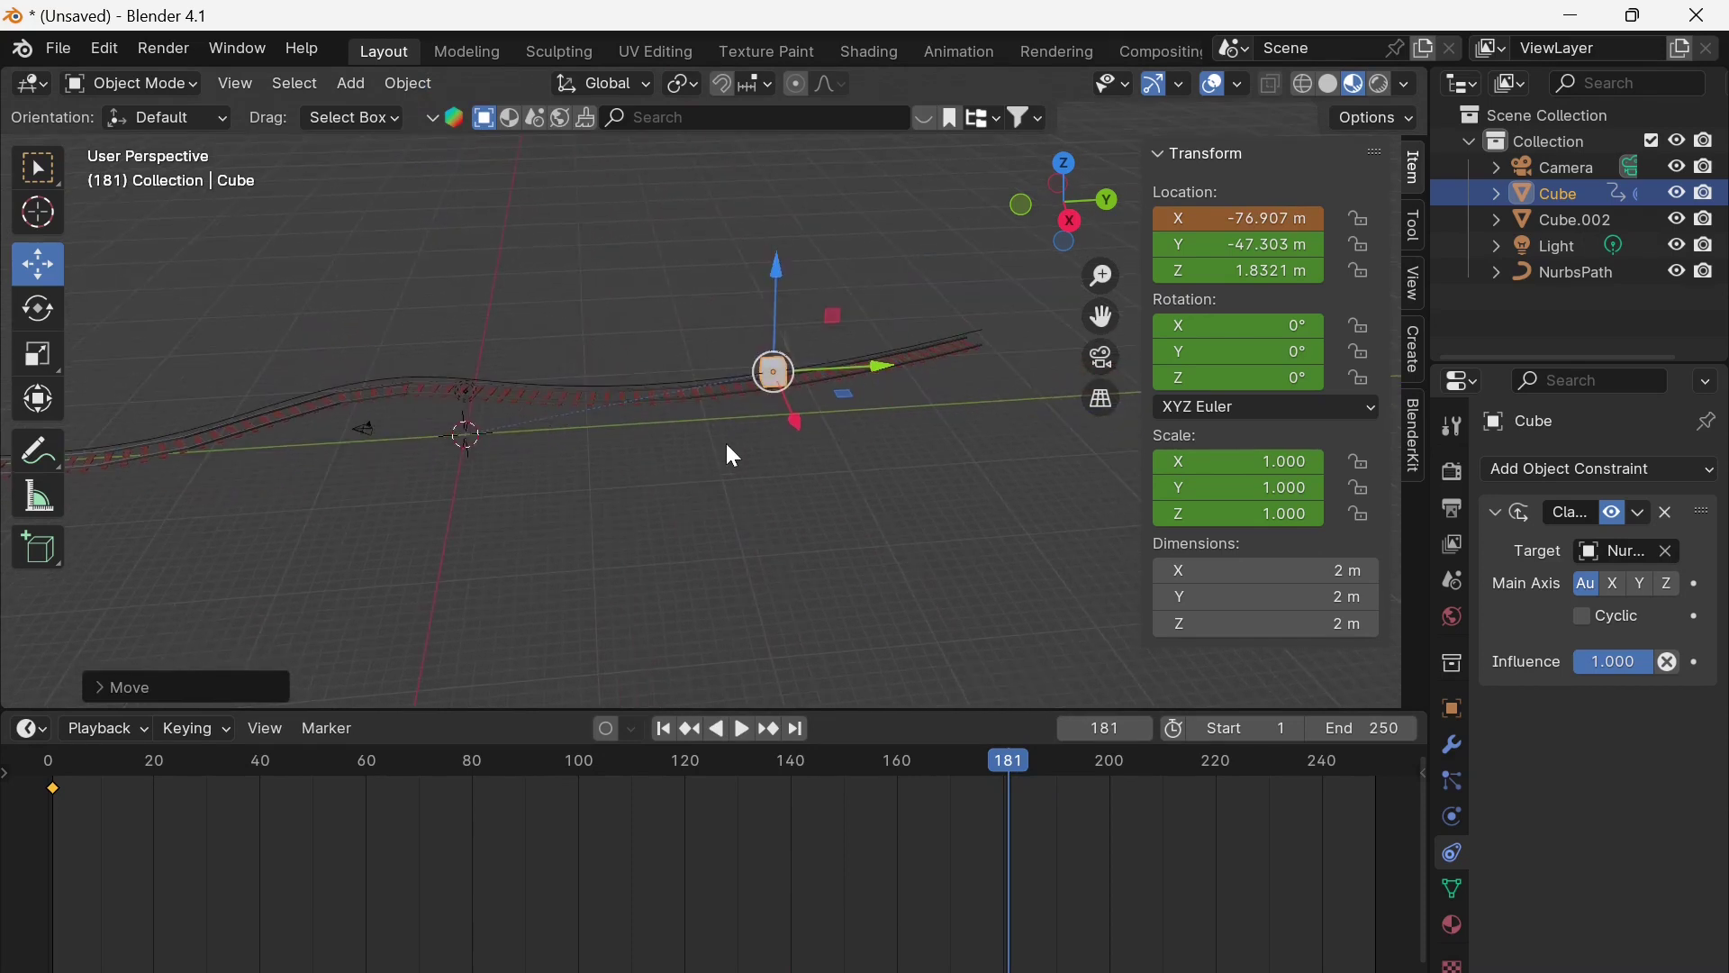
pyautogui.moveTo(802, 424)
pyautogui.mouseDown()
pyautogui.moveTo(770, 353)
pyautogui.moveTo(784, 396)
pyautogui.mouseUp()
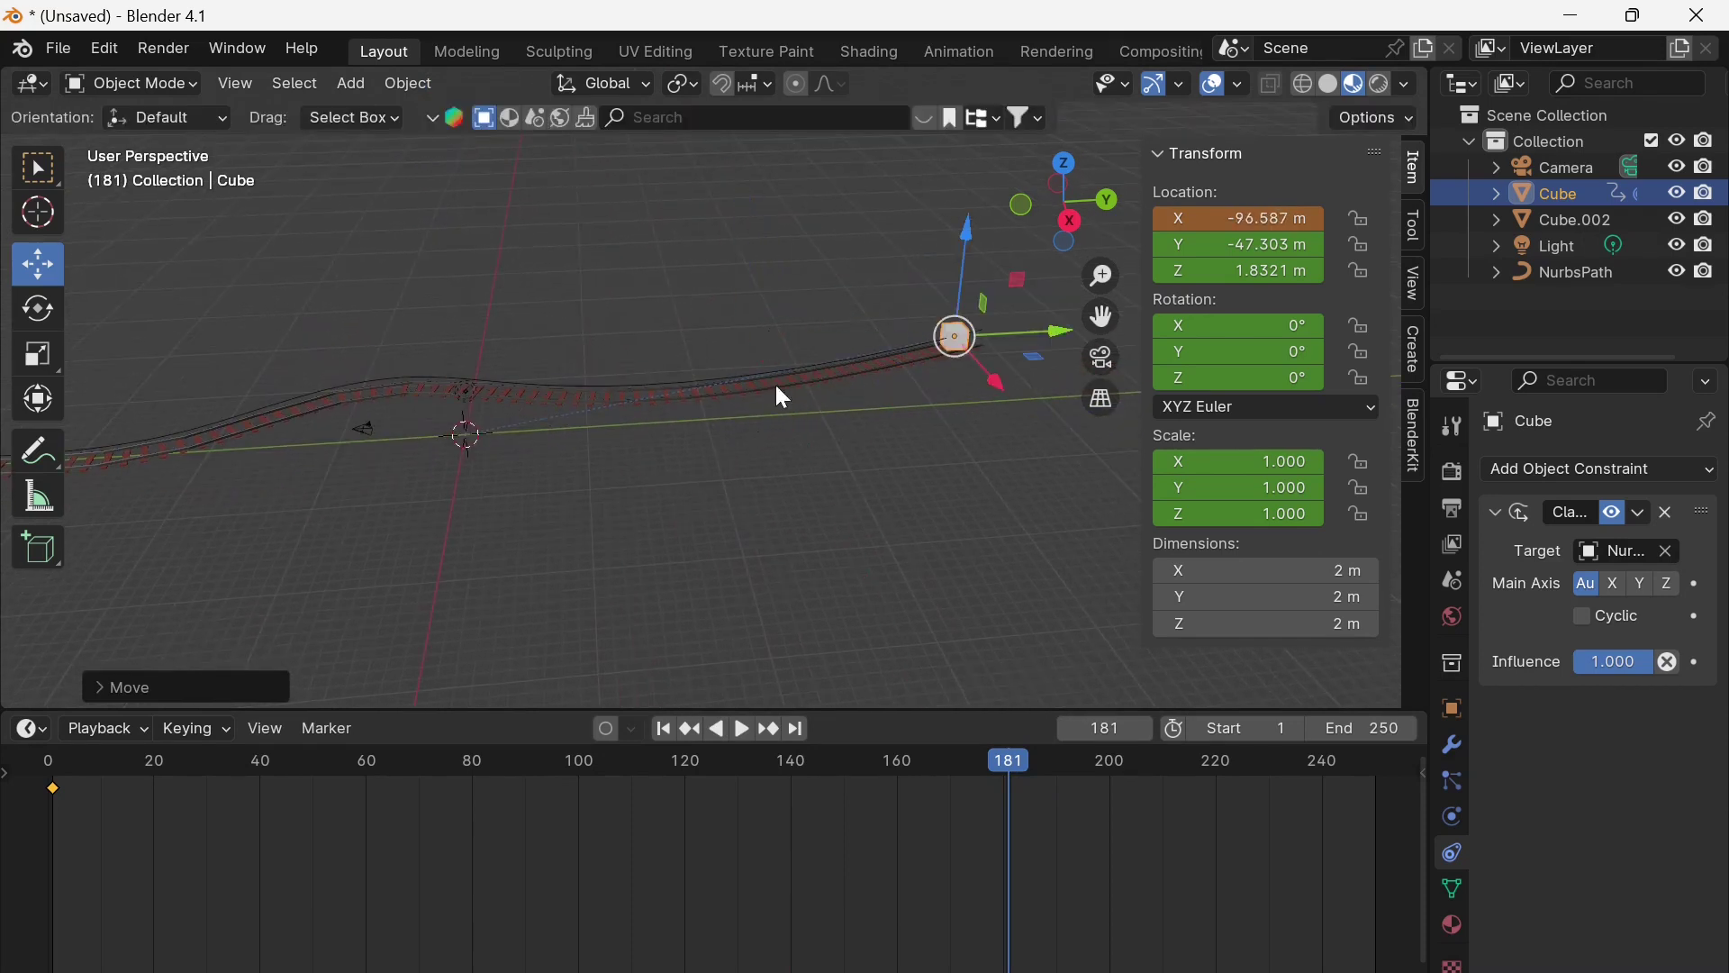
pyautogui.press('i')
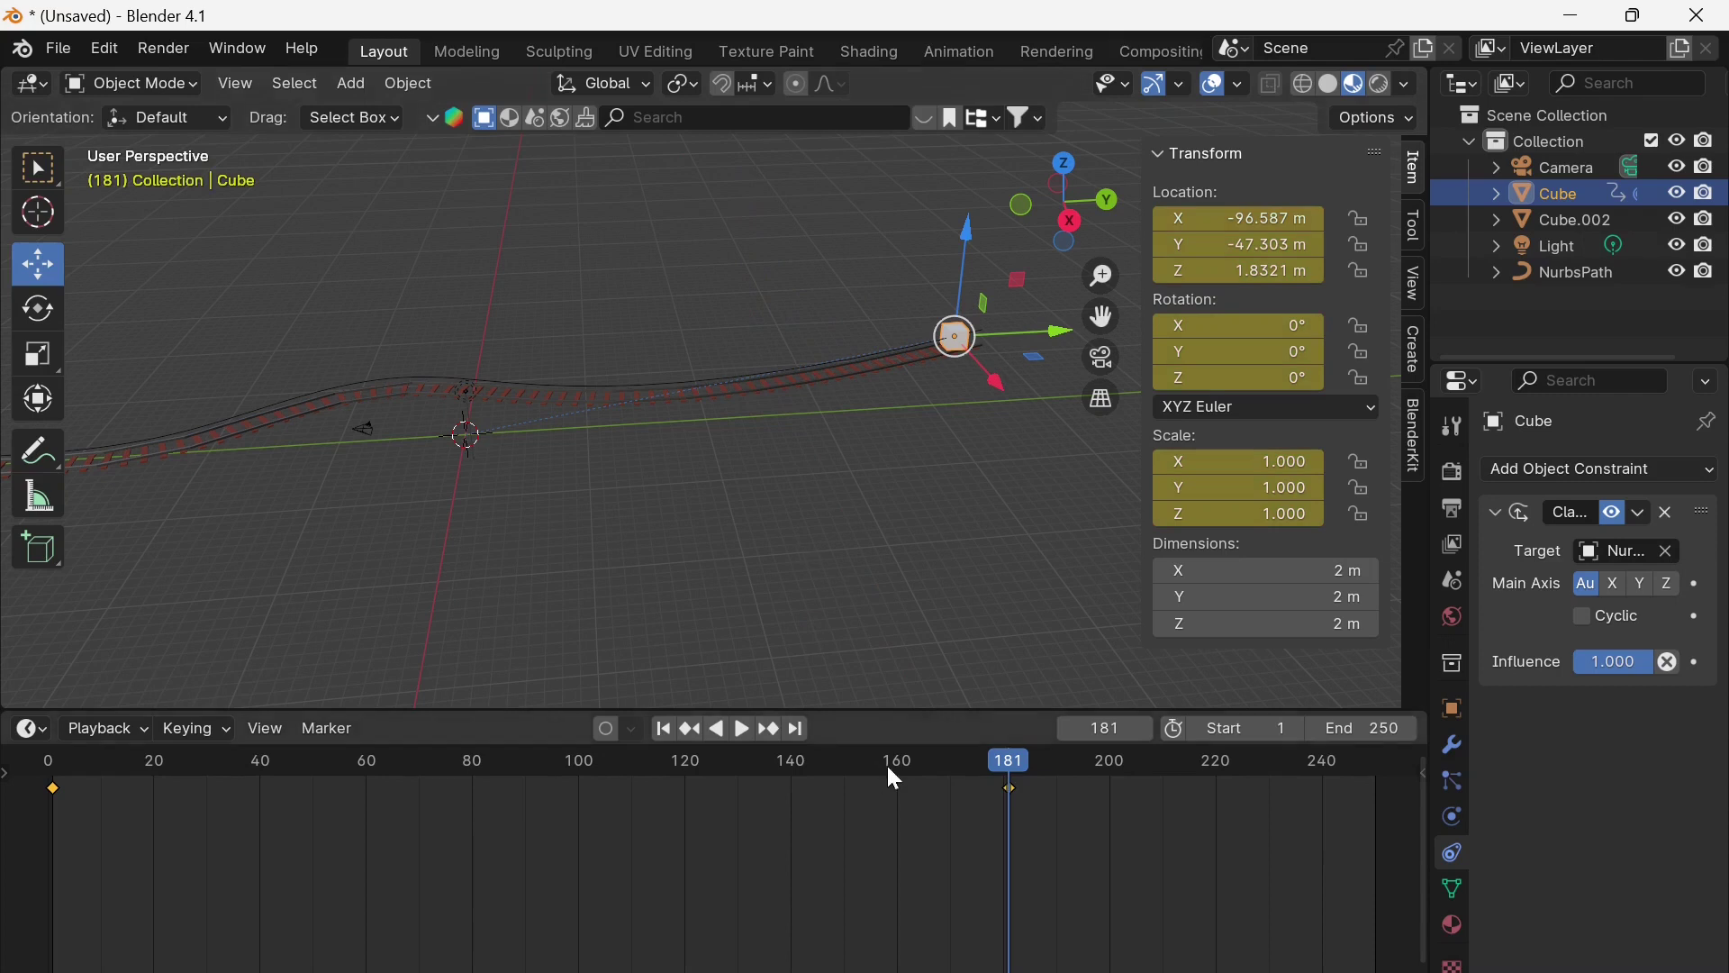
# Return to frame 0 and play the animation to check the cube's travel along the whole track
pyautogui.moveTo(1005, 772); pyautogui.dragTo(45, 802)
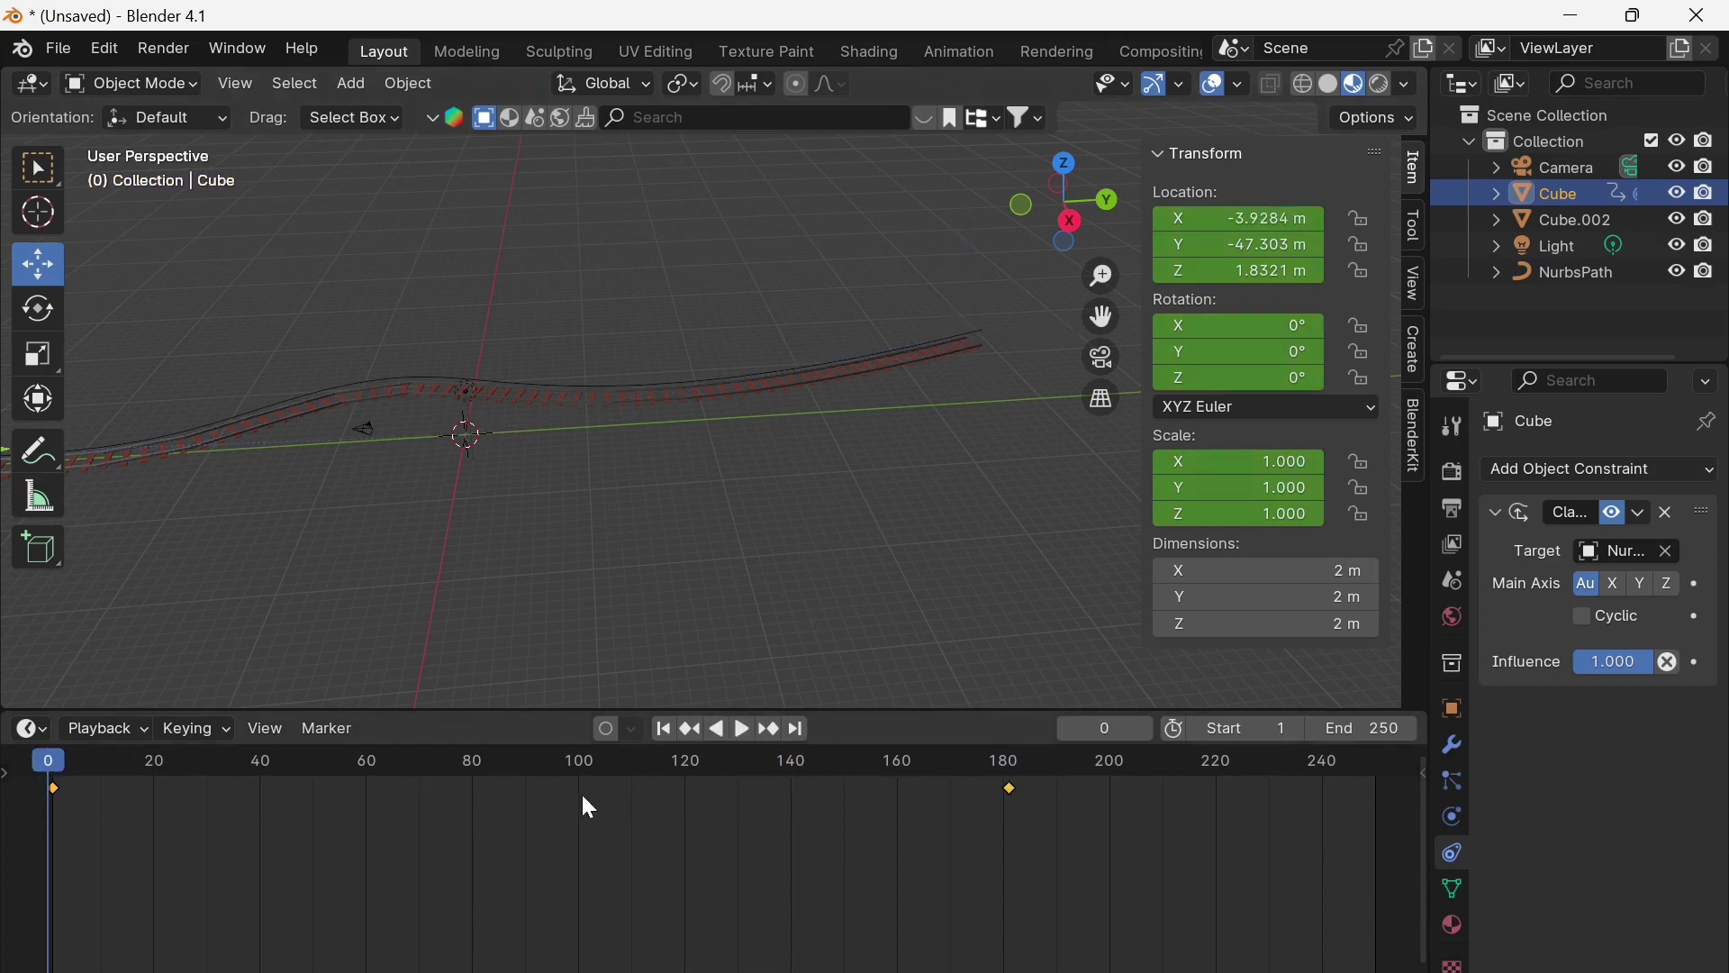
pyautogui.scroll(-3, 494, 664)
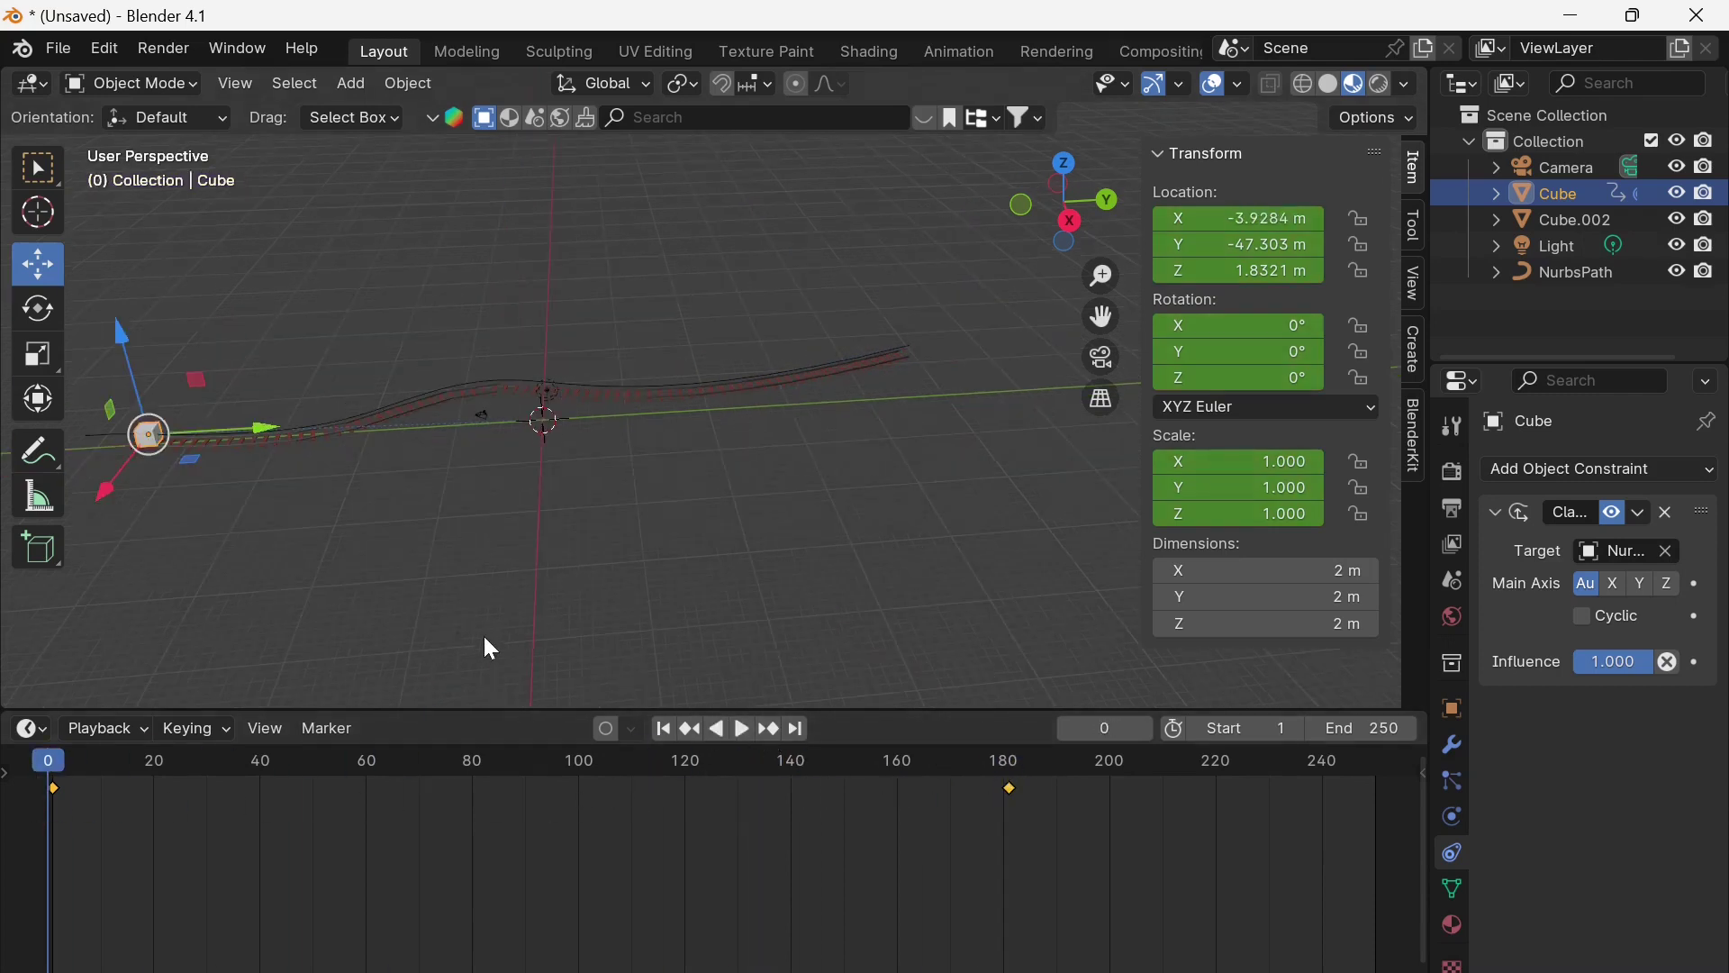
pyautogui.click(740, 729)
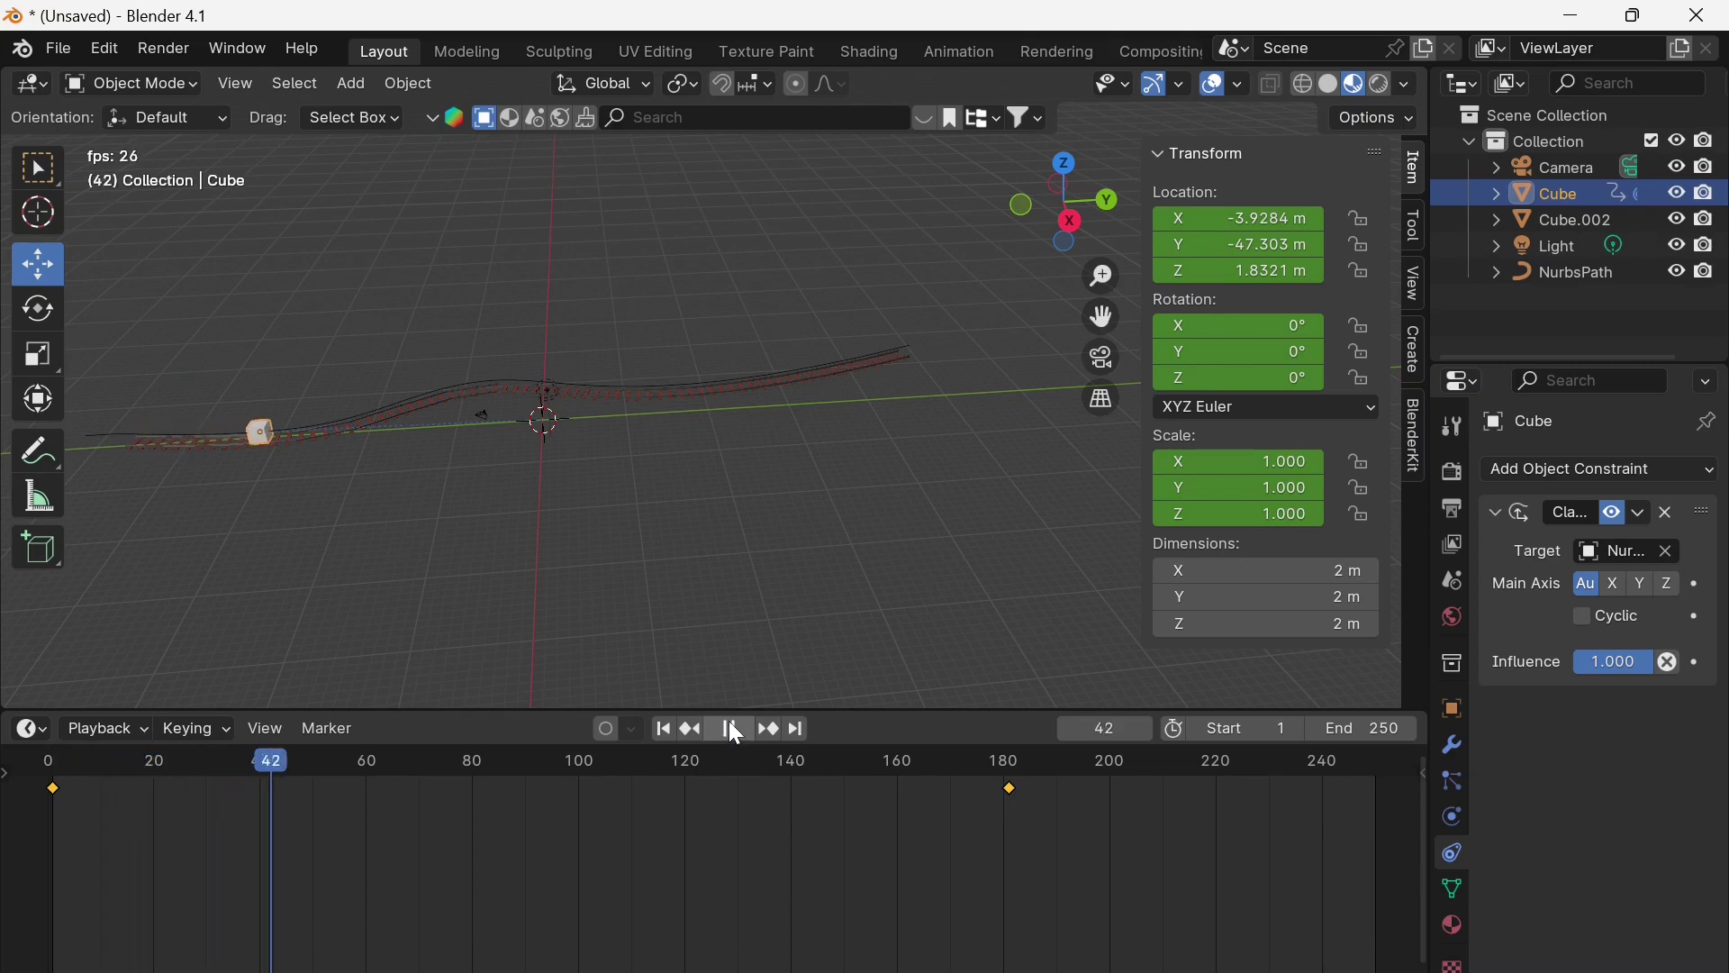